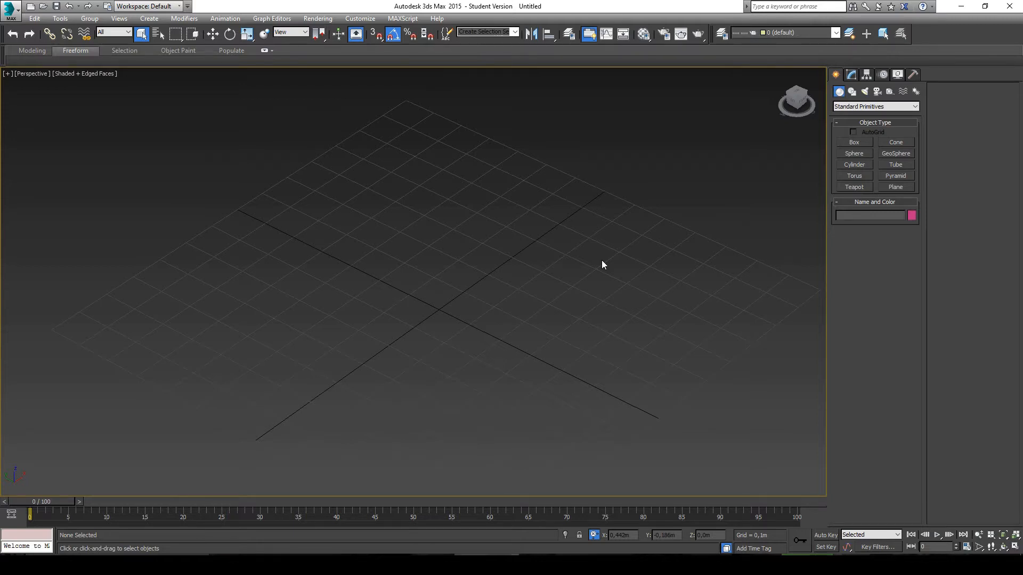
# - Create a standard primitive sphere with a radius of about 0.269 m near the centre of the grid
pyautogui.keyDown('alt'); pyautogui.moveTo(618, 305); pyautogui.dragTo(595, 283, button='middle'); pyautogui.keyUp('alt')
pyautogui.click(857, 154)
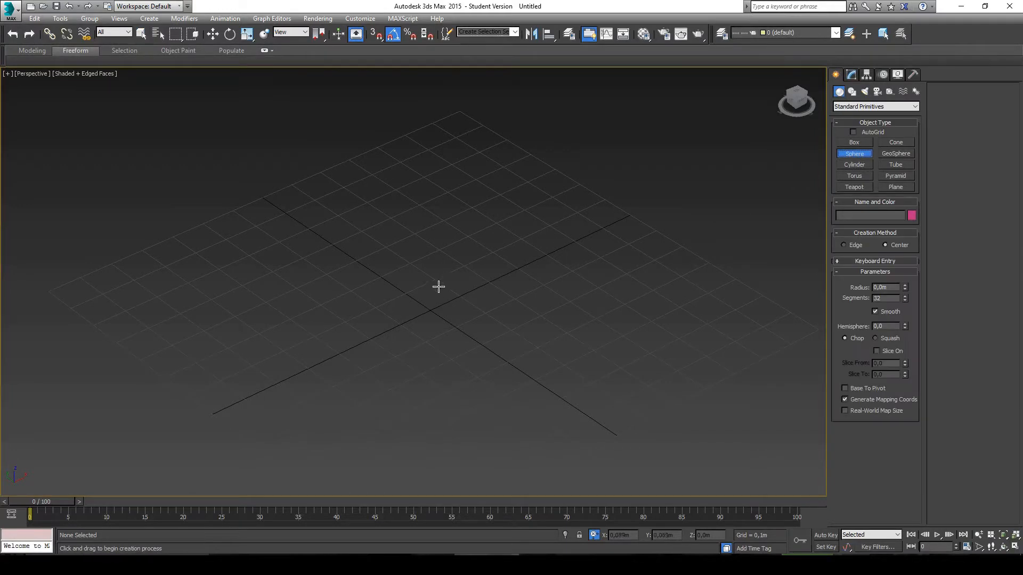
pyautogui.moveTo(433, 278); pyautogui.dragTo(423, 336)
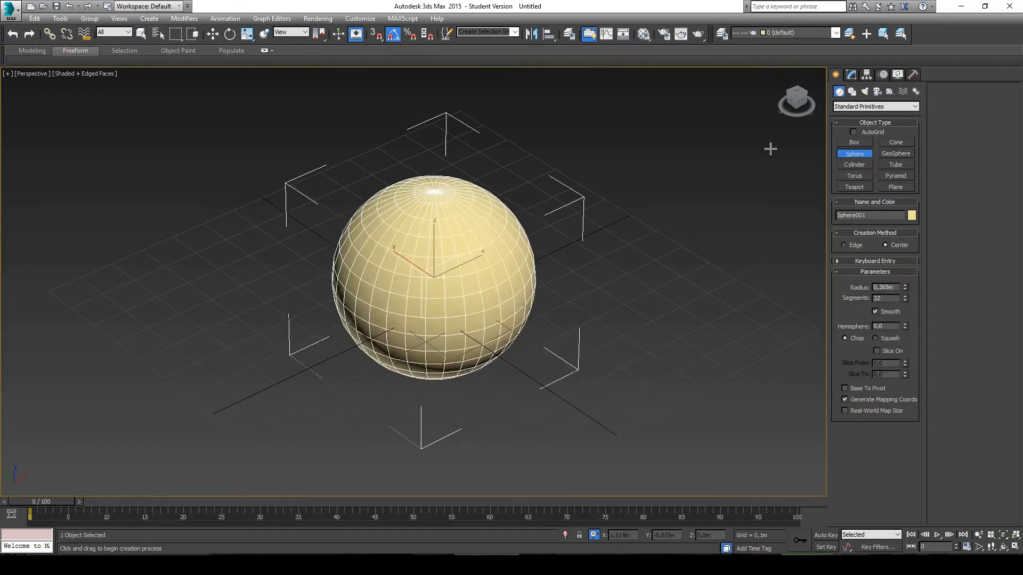
# - Add an Edit Poly modifier to the sphere
pyautogui.click(852, 75)
pyautogui.click(915, 104)
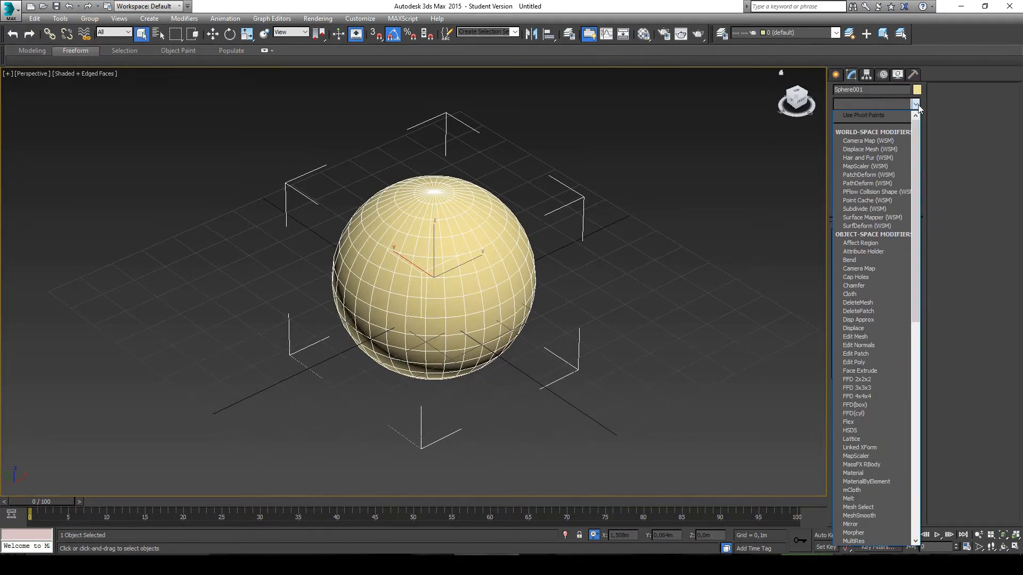
pyautogui.press('e')
pyautogui.press('Down')
pyautogui.press('Down')
pyautogui.press('Down')
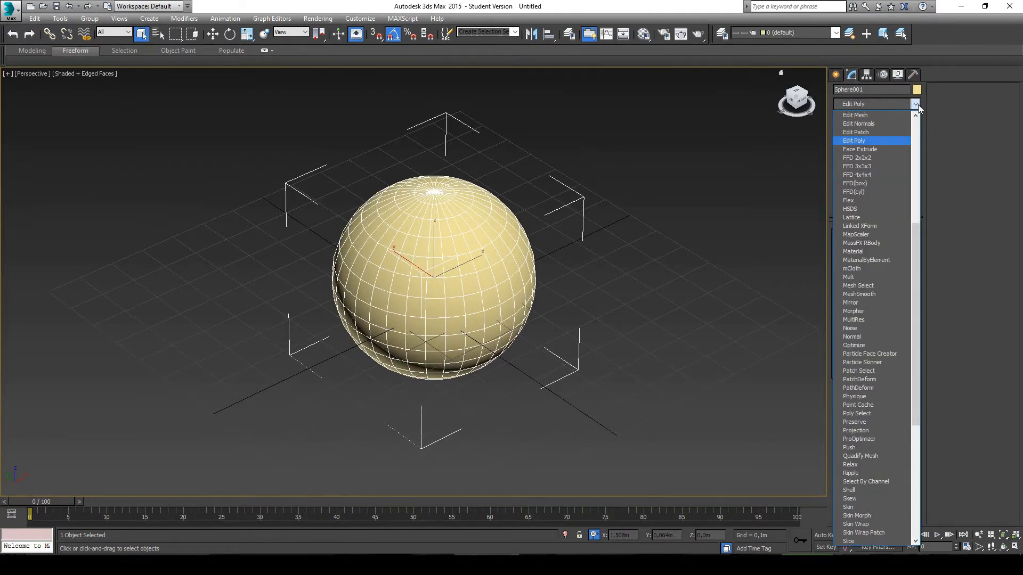
pyautogui.press('Return')
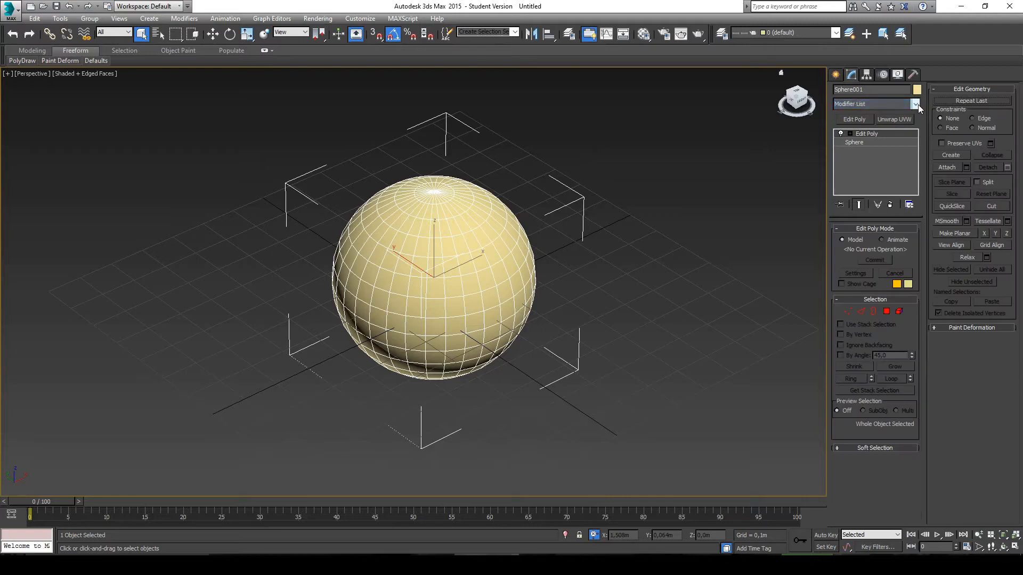
# - Go through the sphere's vertex, edge, border and element sub-object levels, finishing at the polygon level
pyautogui.click(848, 312)
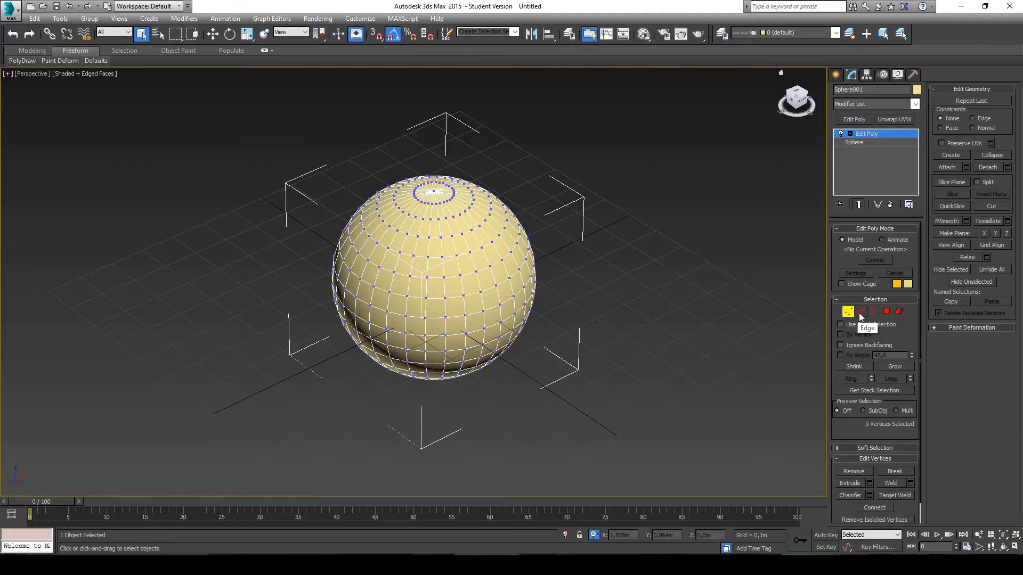
pyautogui.click(860, 313)
pyautogui.click(885, 312)
pyautogui.click(873, 312)
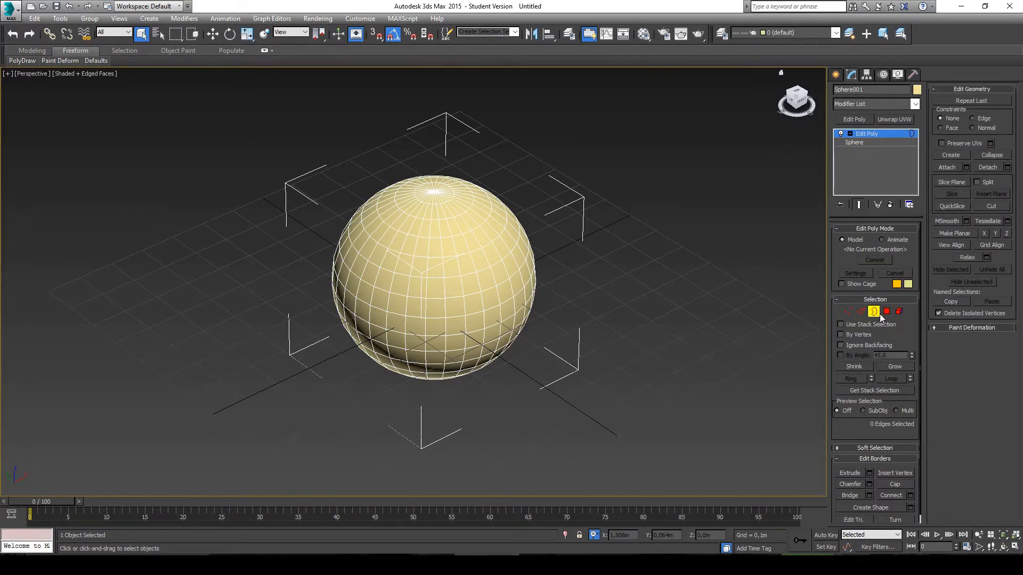
pyautogui.click(900, 313)
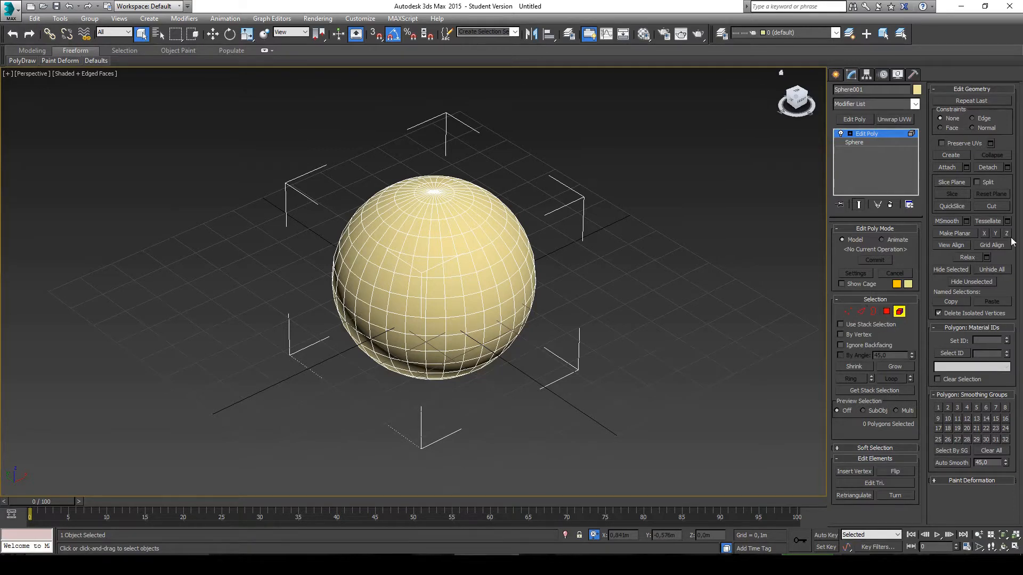
pyautogui.click(847, 312)
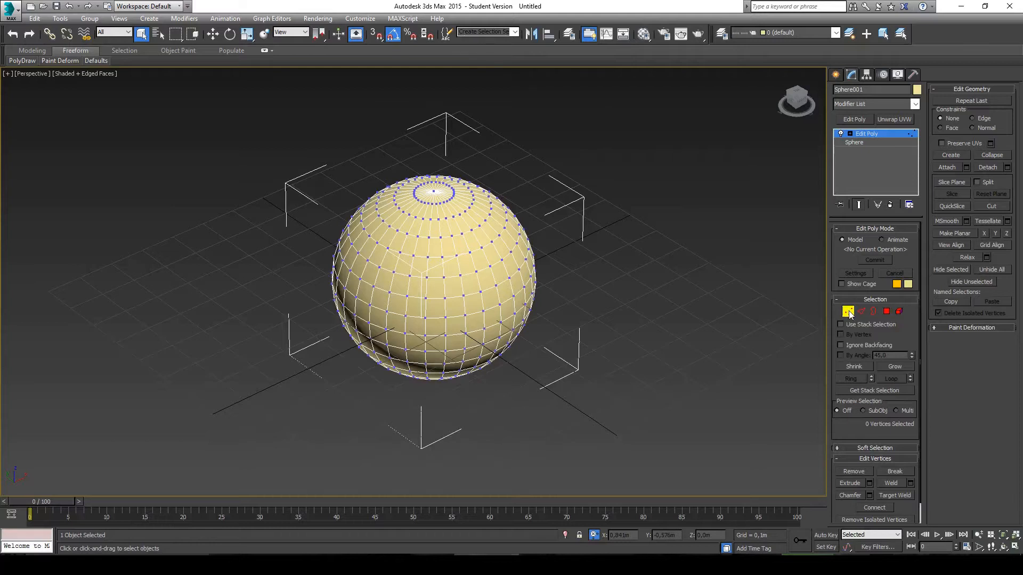
pyautogui.click(886, 312)
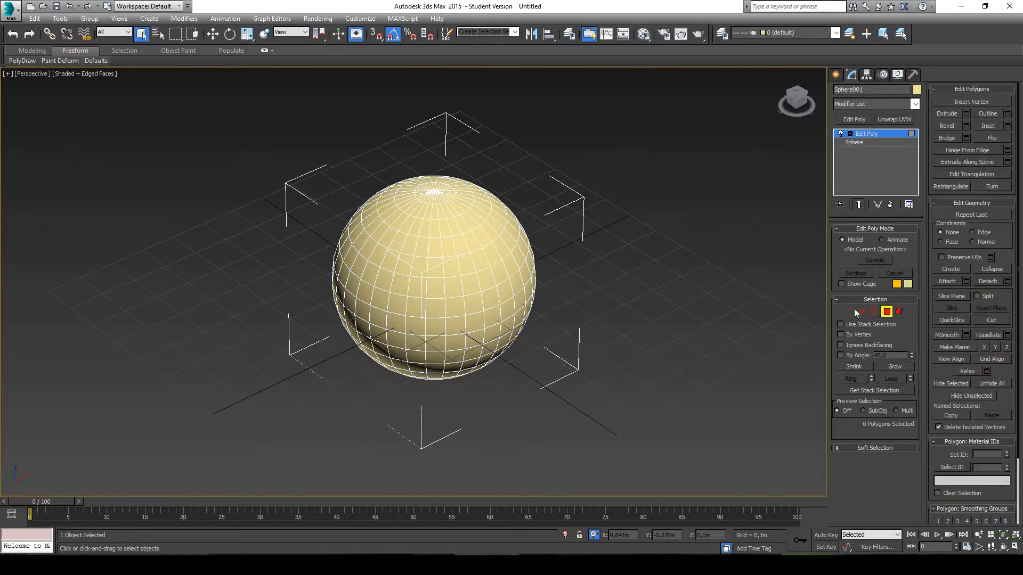
pyautogui.moveTo(525, 212); pyautogui.dragTo(532, 218, button='middle')
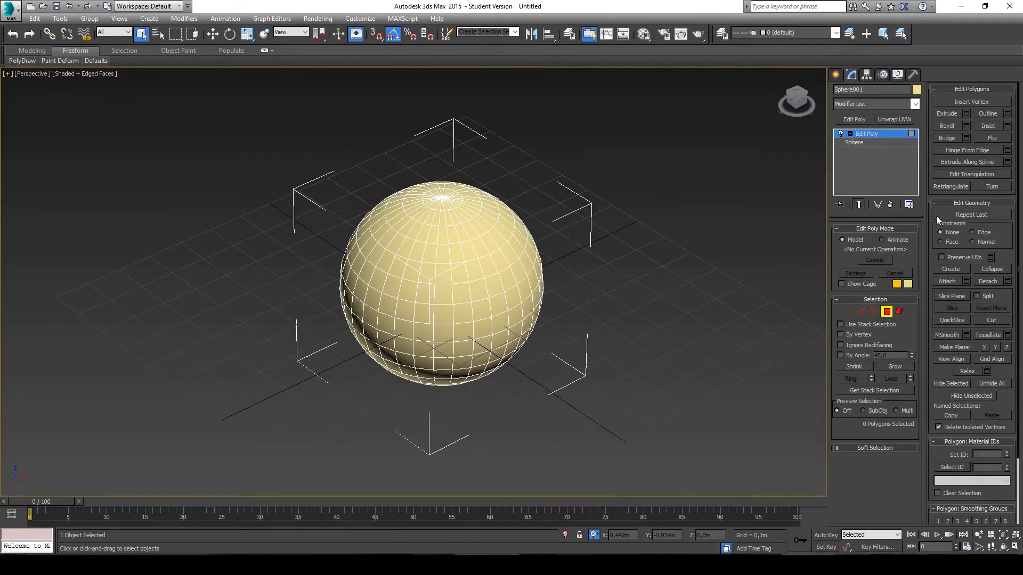
pyautogui.click(966, 113)
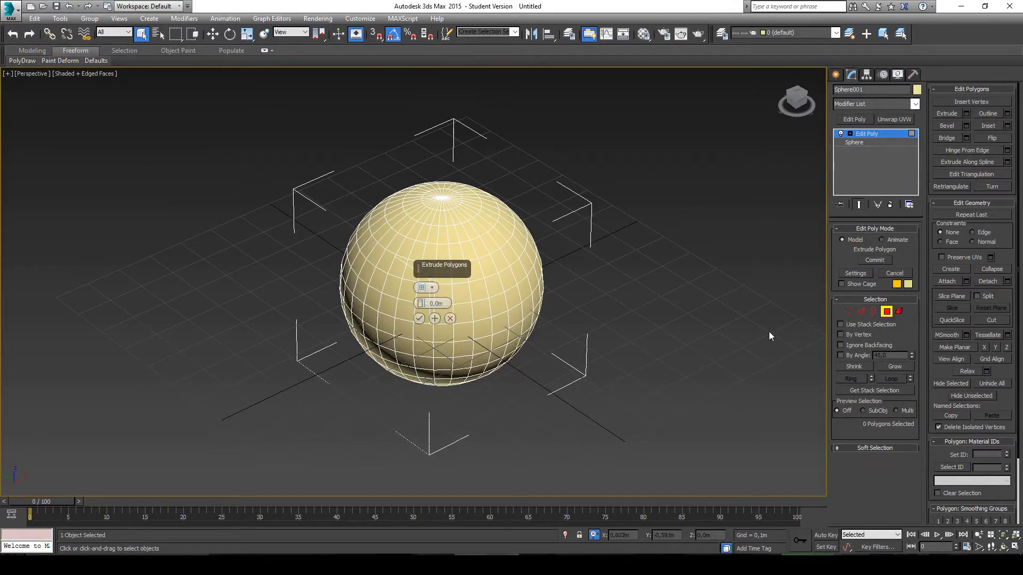
pyautogui.click(450, 318)
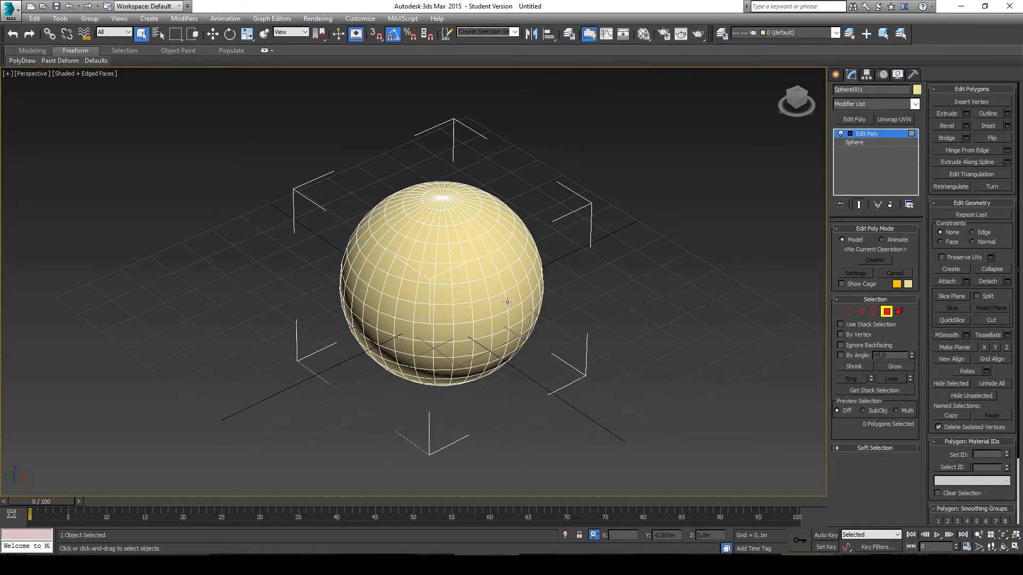
# - Select a horizontal row of eight adjacent polygons across the front of the sphere
pyautogui.moveTo(521, 298); pyautogui.dragTo(561, 303, button='middle')
pyautogui.scroll(3, 562, 303)
pyautogui.click(547, 274)
pyautogui.keyDown('ctrl'); pyautogui.click(523, 282); pyautogui.keyUp('ctrl')
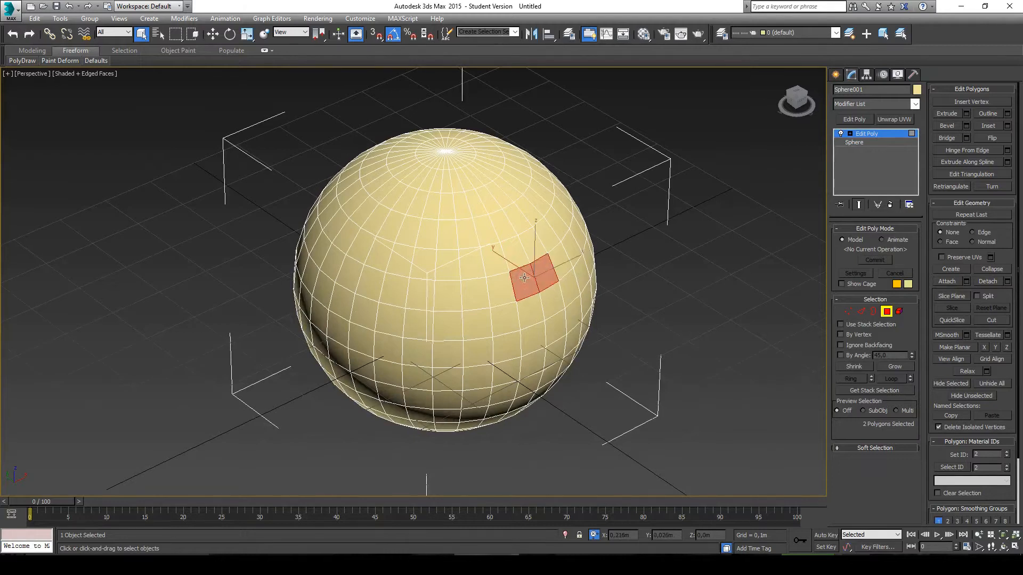
pyautogui.keyDown('ctrl'); pyautogui.click(500, 289); pyautogui.keyUp('ctrl')
pyautogui.keyDown('ctrl'); pyautogui.click(470, 292); pyautogui.keyUp('ctrl')
pyautogui.keyDown('ctrl'); pyautogui.click(448, 294); pyautogui.keyUp('ctrl')
pyautogui.keyDown('ctrl'); pyautogui.click(421, 293); pyautogui.keyUp('ctrl')
pyautogui.keyDown('ctrl'); pyautogui.click(369, 285); pyautogui.keyUp('ctrl')
pyautogui.keyDown('ctrl'); pyautogui.click(386, 290); pyautogui.keyUp('ctrl')
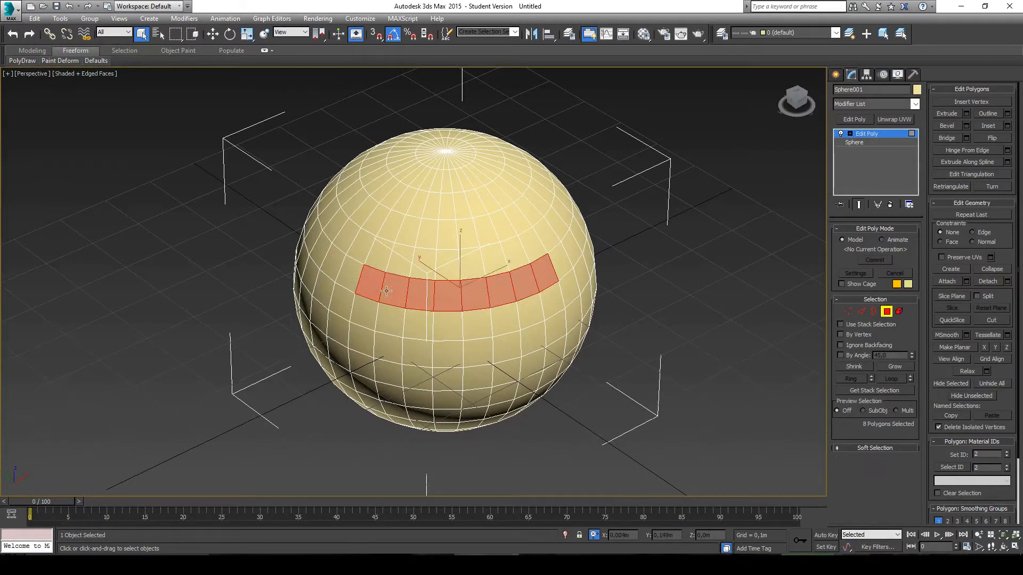
pyautogui.click(956, 124)
pyautogui.moveTo(506, 288); pyautogui.dragTo(468, 48)
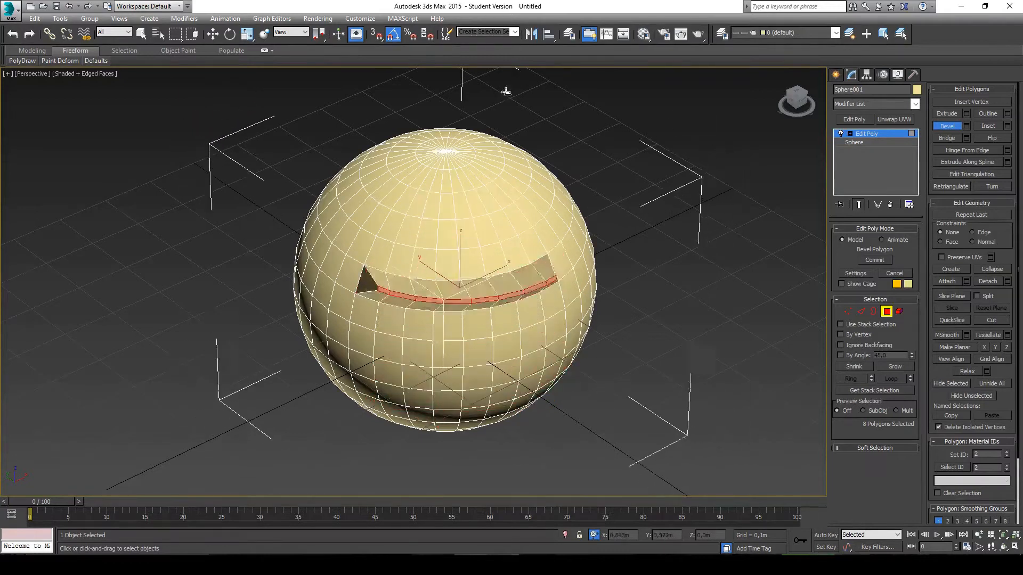
pyautogui.rightClick(640, 160)
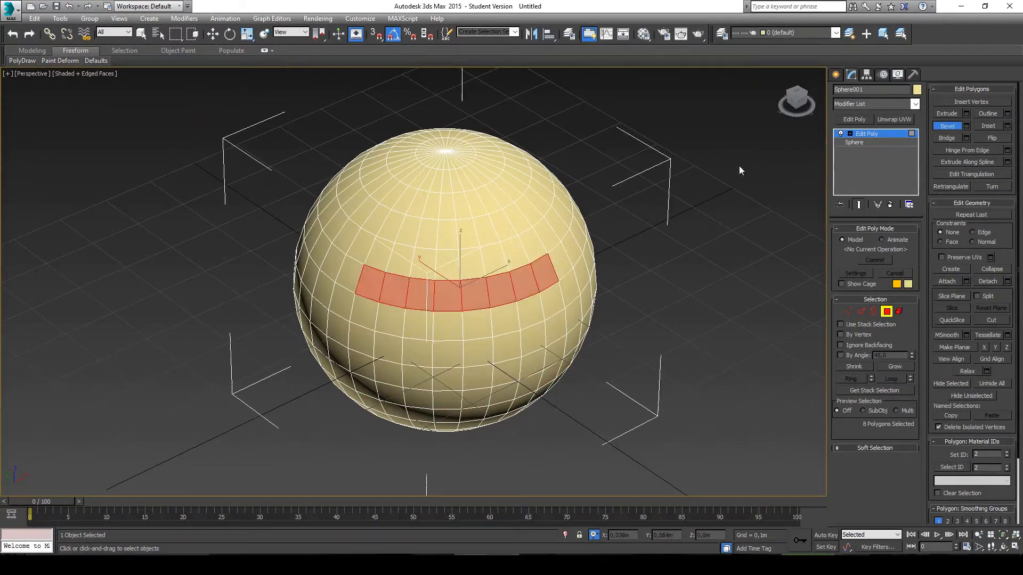
# - Preview a bevel on the eight selected polygons with a height of 0.406 m and an outline of 0.01 m
pyautogui.click(966, 126)
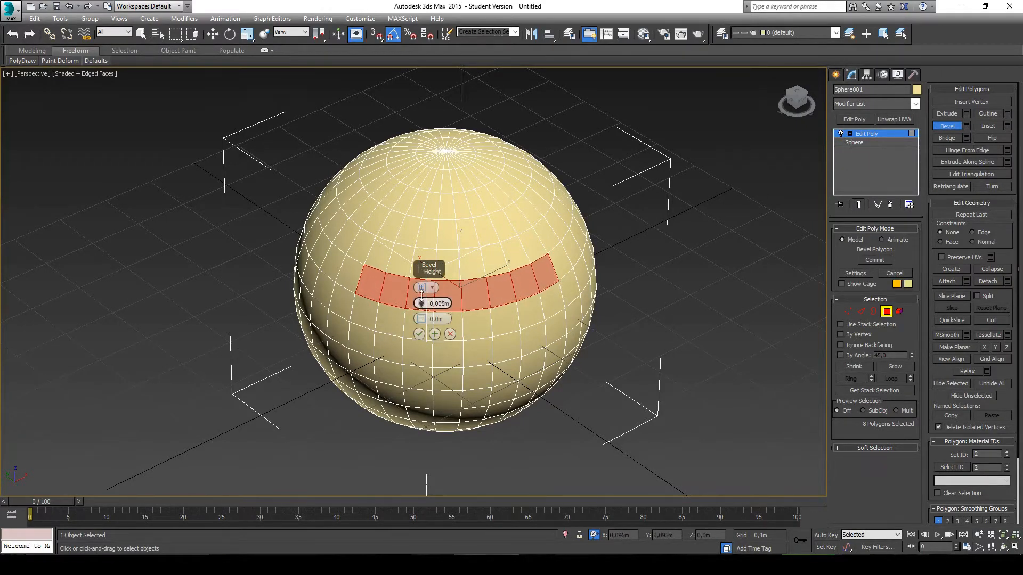
pyautogui.moveTo(422, 299); pyautogui.dragTo(469, 195)
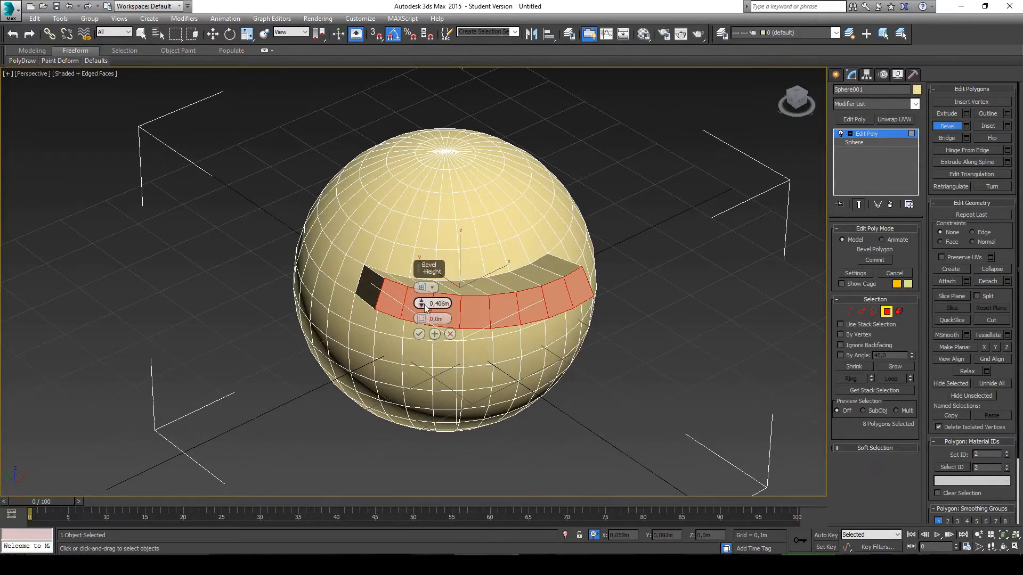
pyautogui.moveTo(422, 319); pyautogui.dragTo(432, 281)
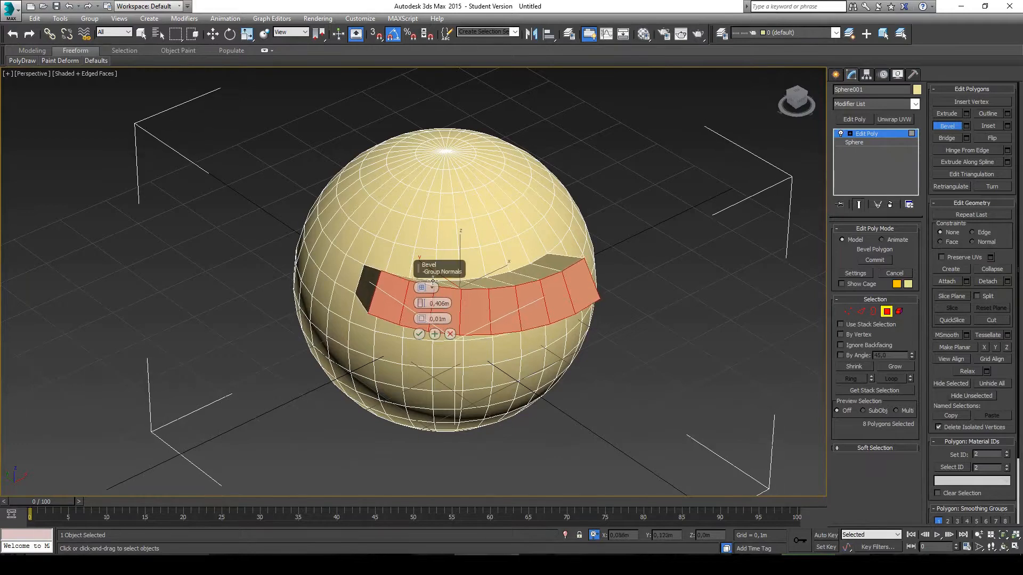
# - Compare the bevel's Local Normals and Group Normals types on the selected row, finishing with By Polygon
pyautogui.click(431, 287)
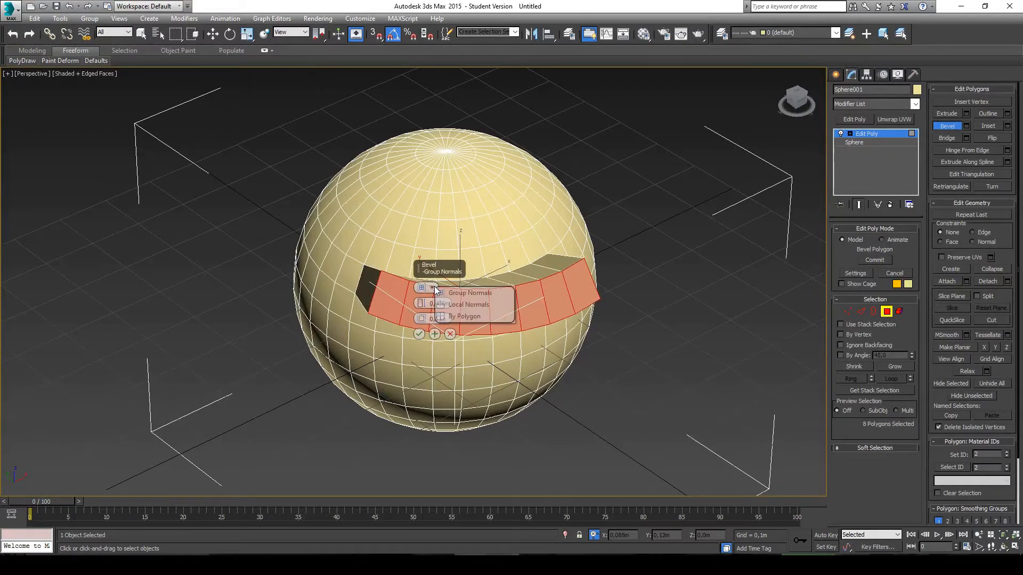
pyautogui.click(489, 307)
pyautogui.keyDown('alt'); pyautogui.moveTo(498, 273); pyautogui.dragTo(544, 389, button='middle'); pyautogui.keyUp('alt')
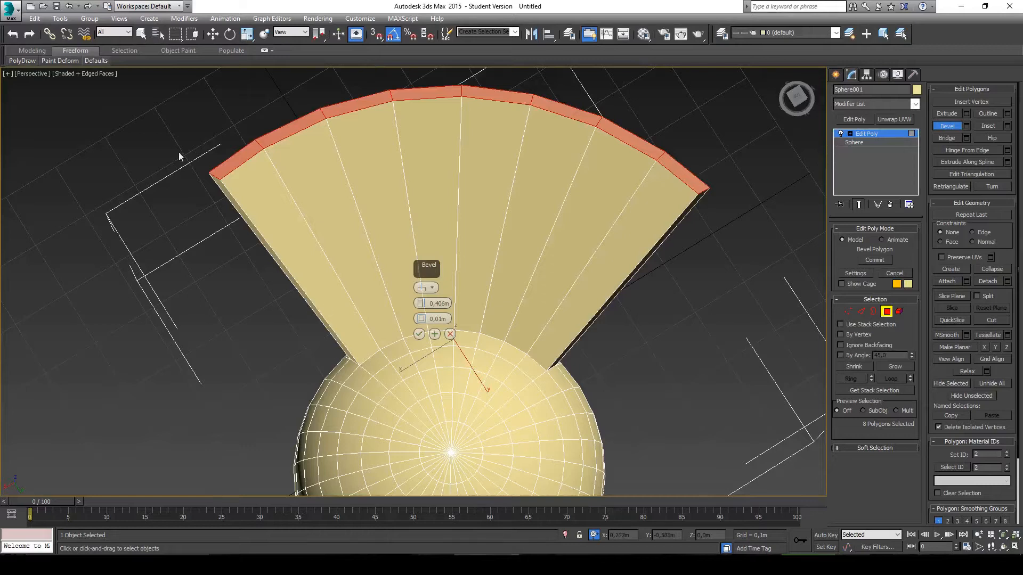
pyautogui.click(426, 288)
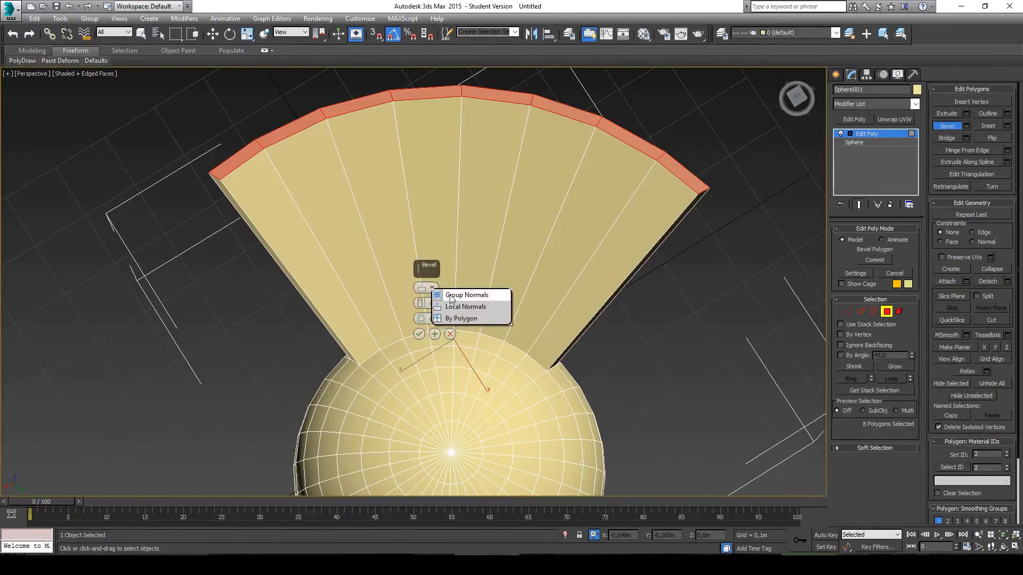
pyautogui.click(454, 296)
pyautogui.click(432, 288)
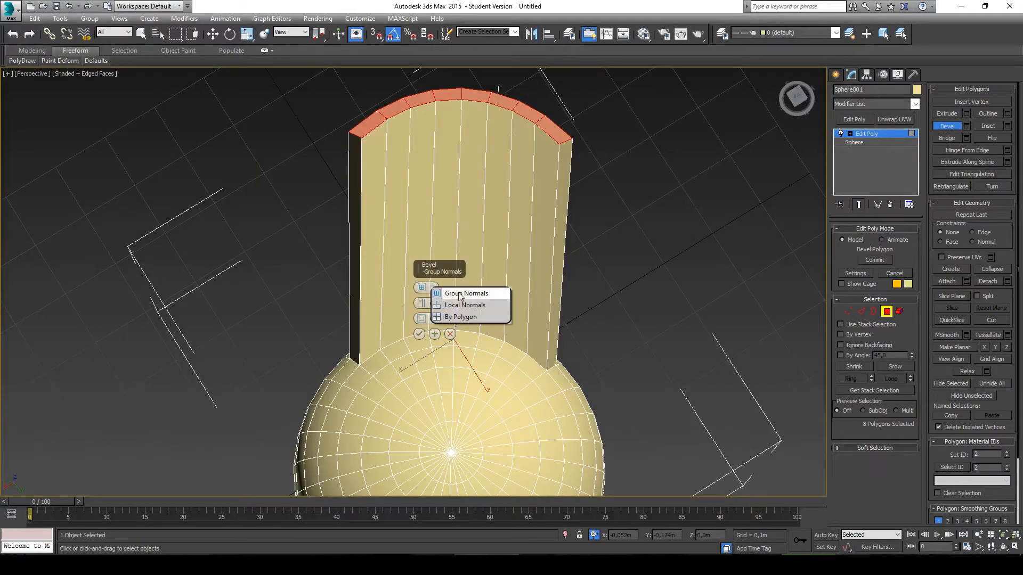
pyautogui.click(464, 305)
pyautogui.click(432, 288)
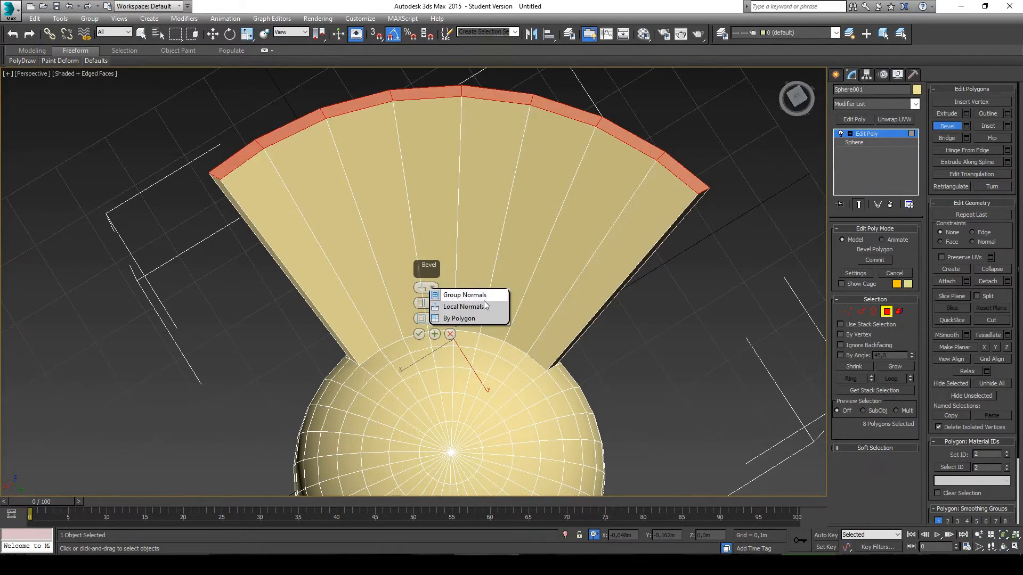
pyautogui.click(473, 318)
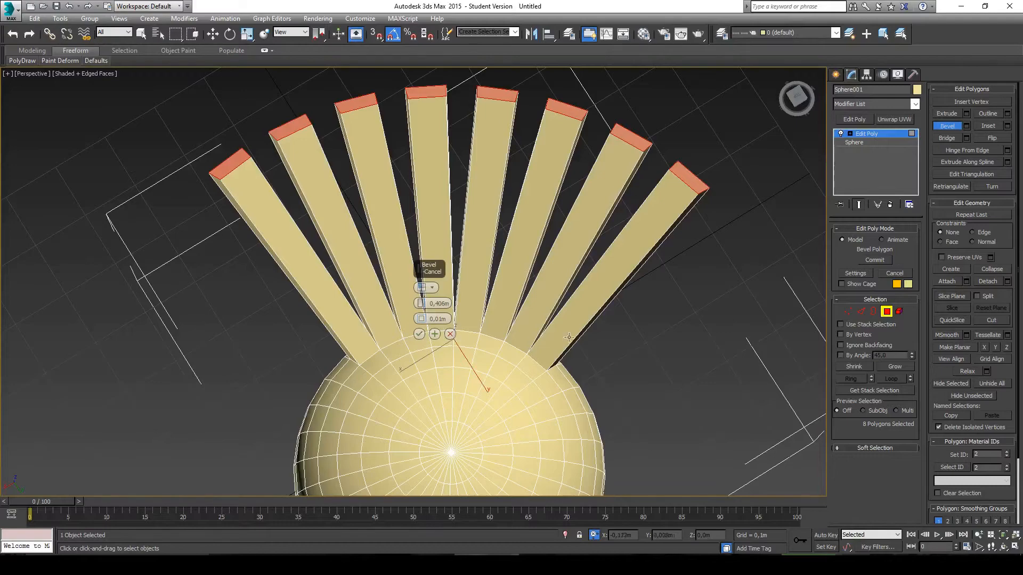
# - Add two separated polygons beyond the end of the row to the polygon selection while the bevel preview is active
pyautogui.keyDown('alt'); pyautogui.moveTo(456, 329); pyautogui.dragTo(428, 278, button='middle'); pyautogui.keyUp('alt')
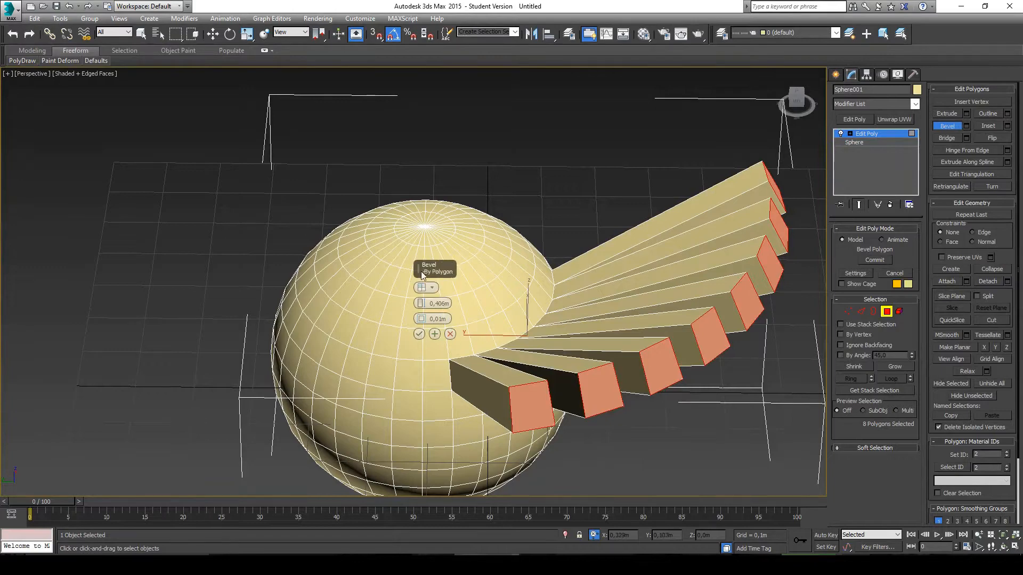
pyautogui.keyDown('alt'); pyautogui.moveTo(421, 270); pyautogui.dragTo(444, 381, button='middle'); pyautogui.keyUp('alt')
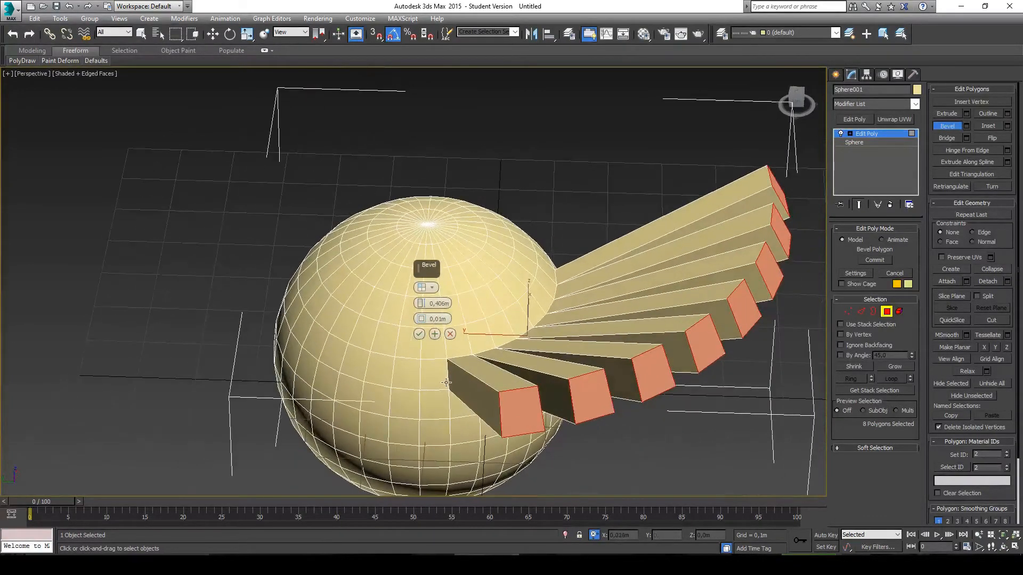
pyautogui.keyDown('ctrl'); pyautogui.click(421, 376); pyautogui.keyUp('ctrl')
pyautogui.keyDown('ctrl'); pyautogui.click(352, 360); pyautogui.keyUp('ctrl')
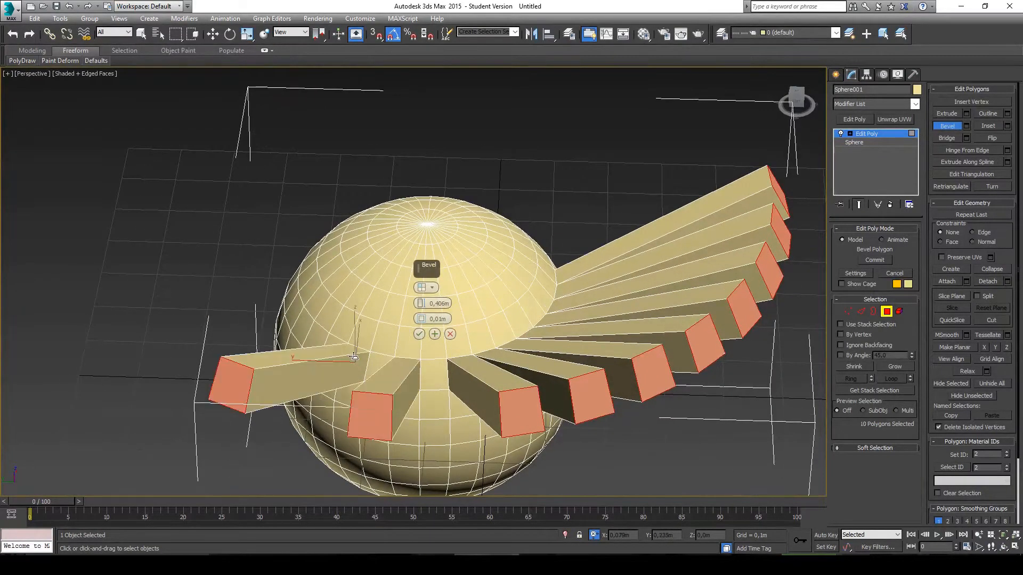
# - Add nine scattered polygons on the upper part of the sphere to the selection being beveled
pyautogui.keyDown('ctrl'); pyautogui.click(347, 322); pyautogui.keyUp('ctrl')
pyautogui.keyDown('ctrl'); pyautogui.click(348, 288); pyautogui.keyUp('ctrl')
pyautogui.keyDown('ctrl'); pyautogui.click(369, 263); pyautogui.keyUp('ctrl')
pyautogui.keyDown('ctrl'); pyautogui.click(391, 310); pyautogui.keyUp('ctrl')
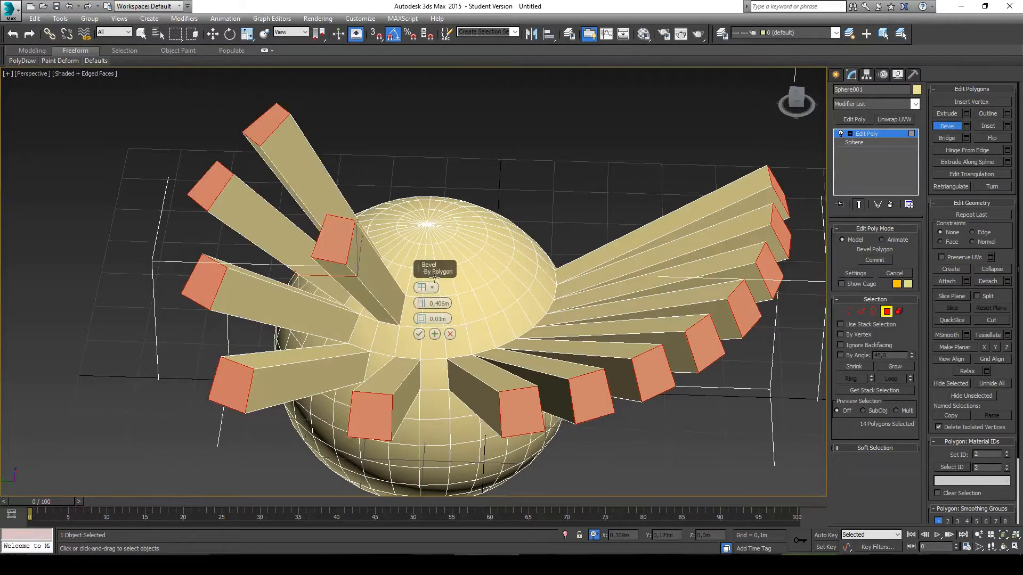
pyautogui.keyDown('ctrl'); pyautogui.click(513, 266); pyautogui.keyUp('ctrl')
pyautogui.keyDown('ctrl'); pyautogui.click(502, 309); pyautogui.keyUp('ctrl')
pyautogui.keyDown('ctrl'); pyautogui.click(468, 263); pyautogui.keyUp('ctrl')
pyautogui.keyDown('ctrl'); pyautogui.click(474, 311); pyautogui.keyUp('ctrl')
pyautogui.keyDown('ctrl'); pyautogui.click(461, 347); pyautogui.keyUp('ctrl')
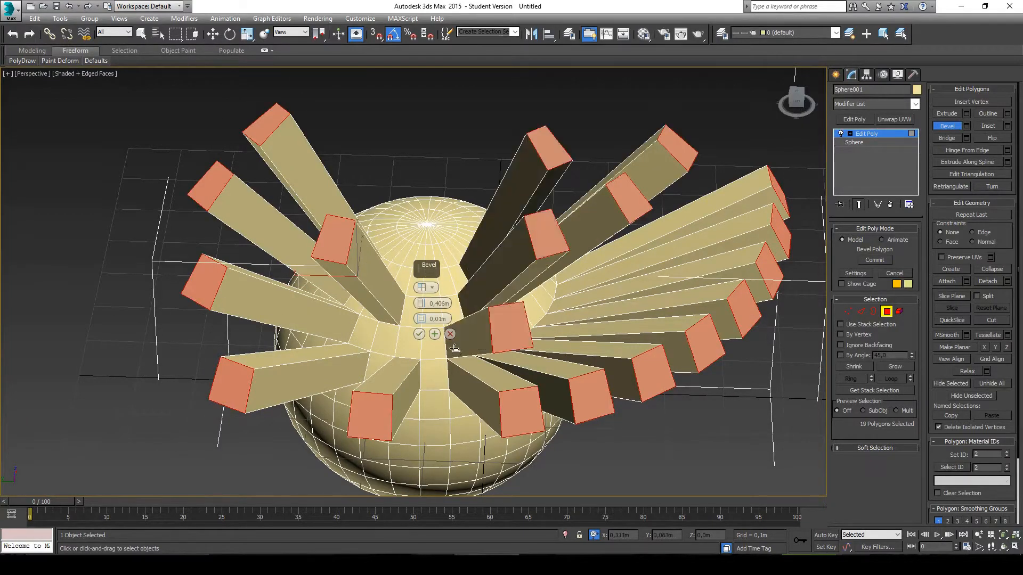
# - Remove the five beveled polygons between the sphere's pole and the original row from the selection
pyautogui.press('alt')
pyautogui.keyDown('alt'); pyautogui.click(510, 329); pyautogui.keyUp('alt')
pyautogui.keyDown('alt'); pyautogui.click(546, 234); pyautogui.keyUp('alt')
pyautogui.keyDown('alt'); pyautogui.click(629, 197); pyautogui.keyUp('alt')
pyautogui.keyDown('alt'); pyautogui.click(676, 150); pyautogui.keyUp('alt')
pyautogui.keyDown('alt'); pyautogui.click(550, 149); pyautogui.keyUp('alt')
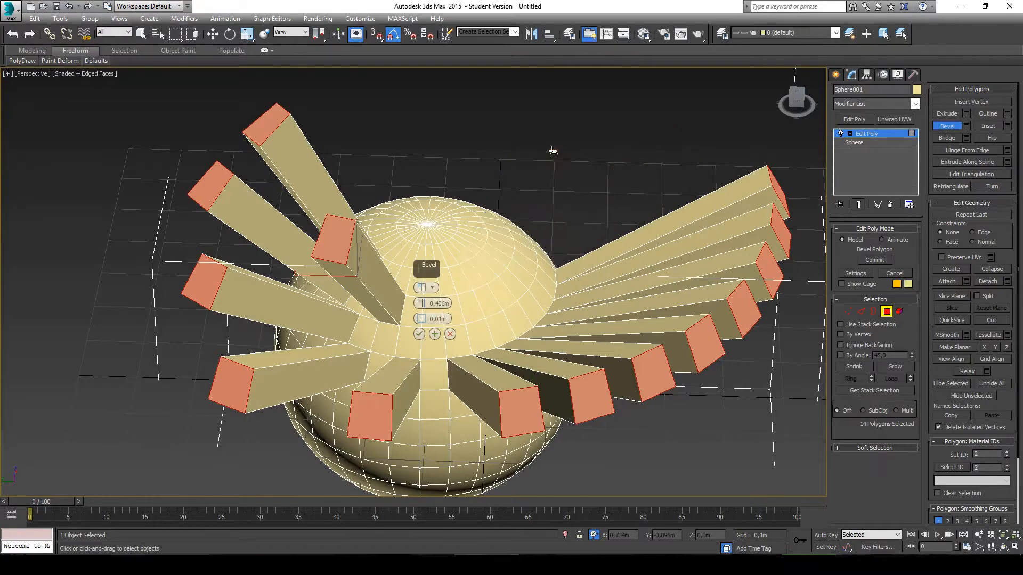
# - Deselect the other four scattered polygons, keeping the row and its two separated polygons, and cancel the bevel
pyautogui.keyDown('alt'); pyautogui.click(337, 239); pyautogui.keyUp('alt')
pyautogui.keyDown('alt'); pyautogui.click(272, 127); pyautogui.keyUp('alt')
pyautogui.keyDown('alt'); pyautogui.click(219, 203); pyautogui.keyUp('alt')
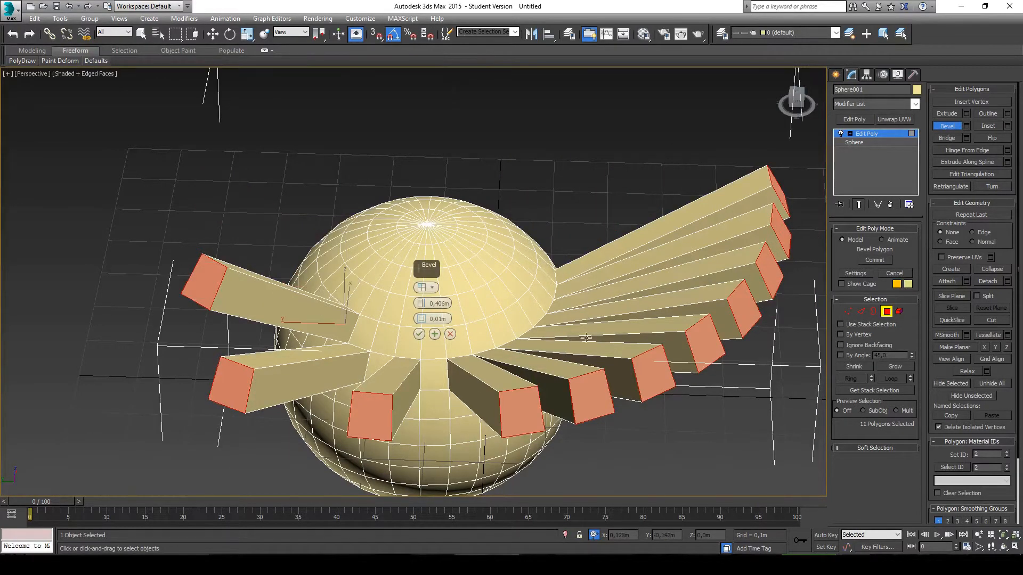
pyautogui.keyDown('alt'); pyautogui.moveTo(438, 314); pyautogui.dragTo(463, 326, button='middle'); pyautogui.keyUp('alt')
pyautogui.keyDown('alt'); pyautogui.click(405, 361); pyautogui.keyUp('alt')
pyautogui.keyDown('alt'); pyautogui.moveTo(438, 369); pyautogui.dragTo(595, 253, button='middle'); pyautogui.keyUp('alt')
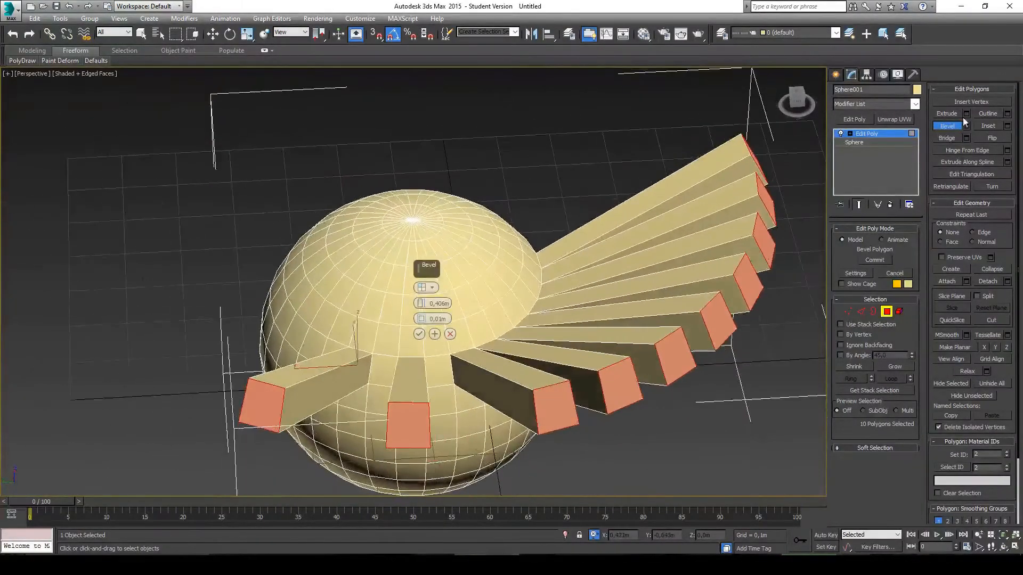
pyautogui.click(452, 333)
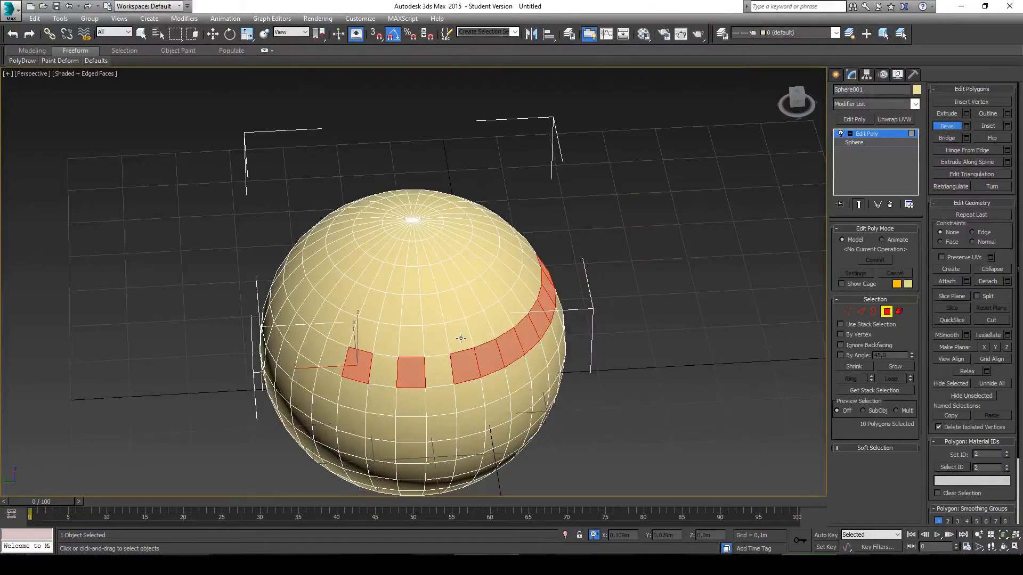
# - Preview an extrusion of the selected row and its two separated polygons at 0.246 m, grouping the normals
pyautogui.click(952, 126)
pyautogui.click(965, 113)
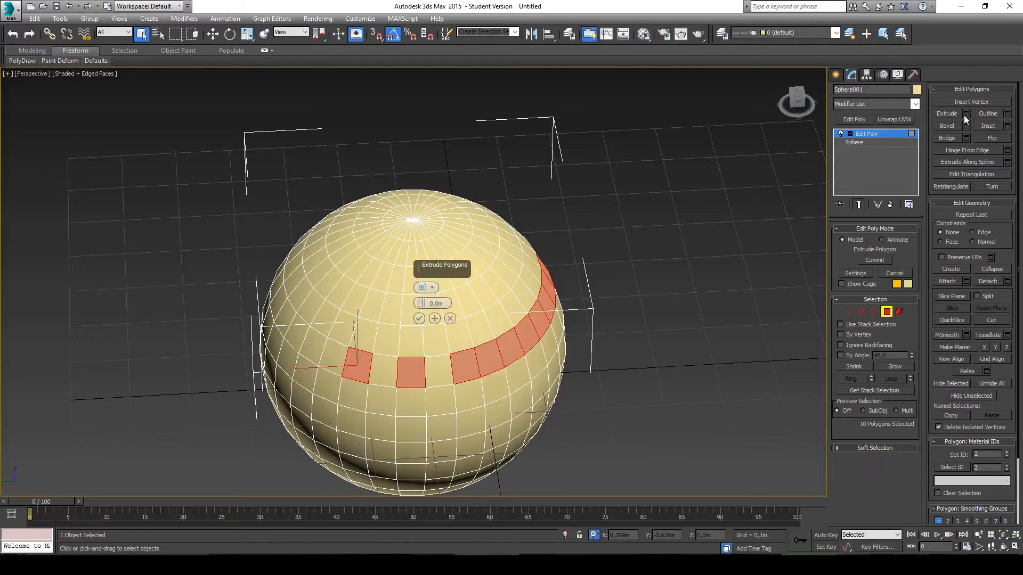
pyautogui.moveTo(421, 303); pyautogui.dragTo(505, 490)
pyautogui.keyDown('alt'); pyautogui.moveTo(482, 277); pyautogui.dragTo(514, 299, button='middle'); pyautogui.keyUp('alt')
# - Switch the extrusion type to Local Normals, examine the fanned shape around the sphere, and cancel the extrusion
pyautogui.click(429, 287)
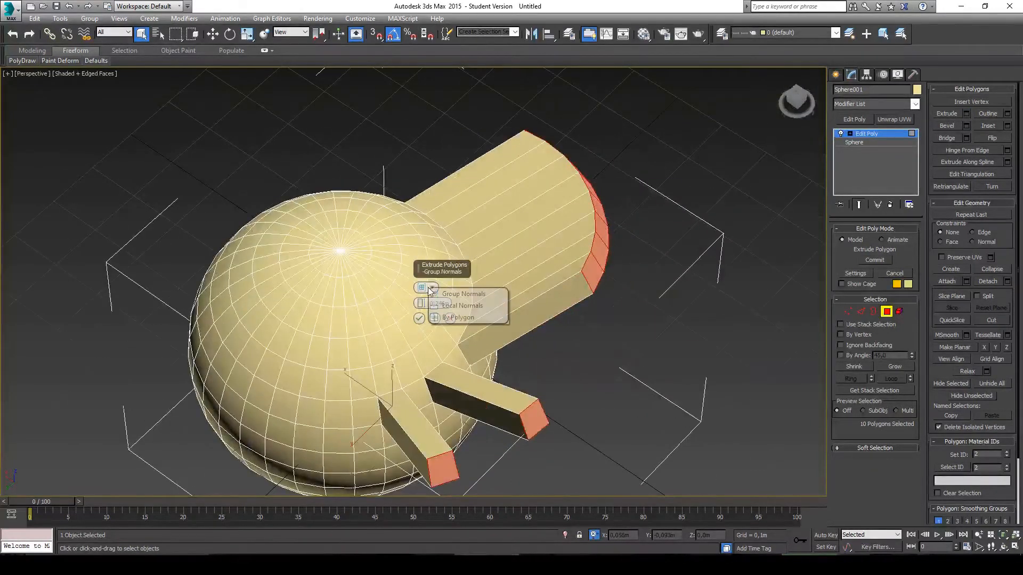
pyautogui.click(452, 305)
pyautogui.moveTo(451, 304)
pyautogui.keyDown('alt'); pyautogui.mouseDown(button='middle')
pyautogui.moveTo(516, 327)
pyautogui.moveTo(462, 289)
pyautogui.moveTo(463, 302)
pyautogui.mouseUp(button='middle'); pyautogui.keyUp('alt')
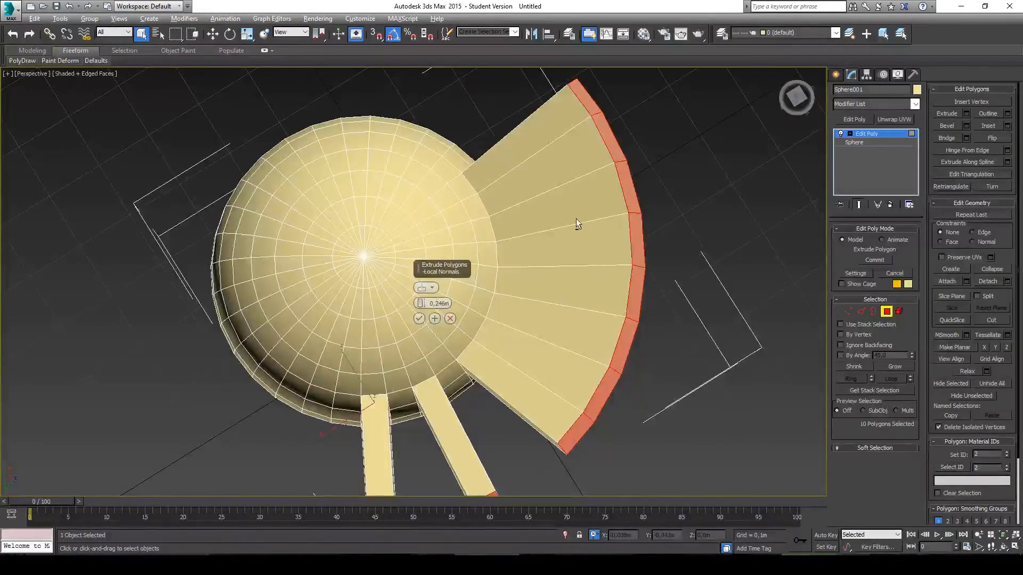
pyautogui.keyDown('alt'); pyautogui.moveTo(577, 218); pyautogui.dragTo(549, 287, button='middle'); pyautogui.keyUp('alt')
pyautogui.keyDown('alt'); pyautogui.moveTo(592, 330); pyautogui.dragTo(623, 317, button='middle'); pyautogui.keyUp('alt')
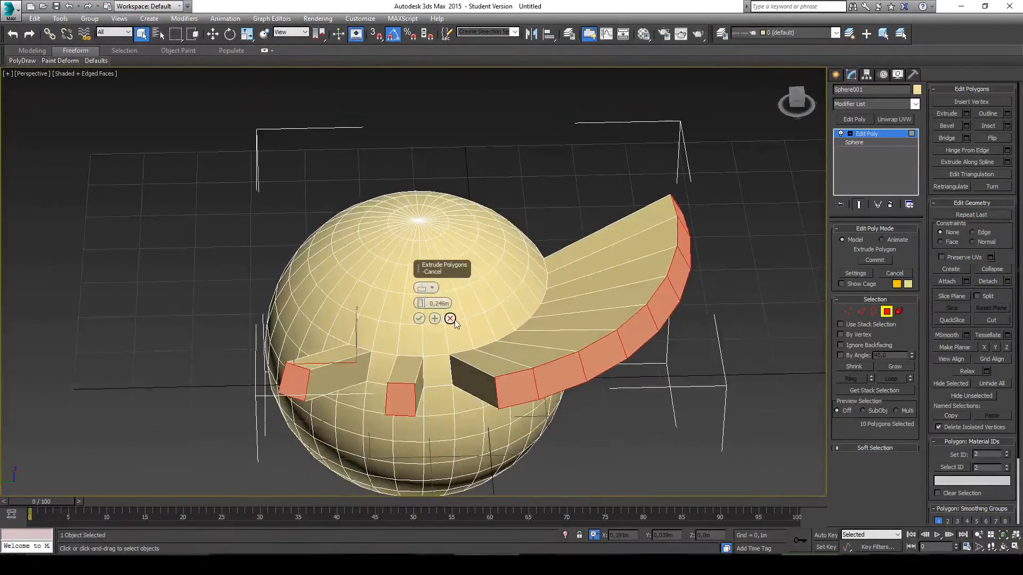
pyautogui.click(455, 320)
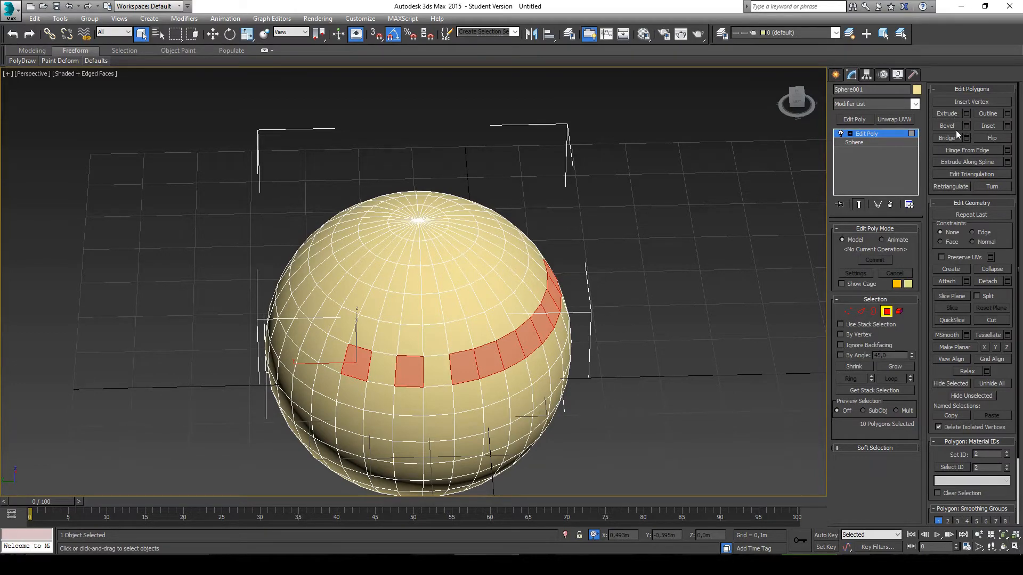
# - Extrude the selected row and its two separated polygons by 0.246 m using Local Normals
pyautogui.keyDown('alt'); pyautogui.moveTo(656, 298); pyautogui.dragTo(665, 337, button='middle'); pyautogui.keyUp('alt')
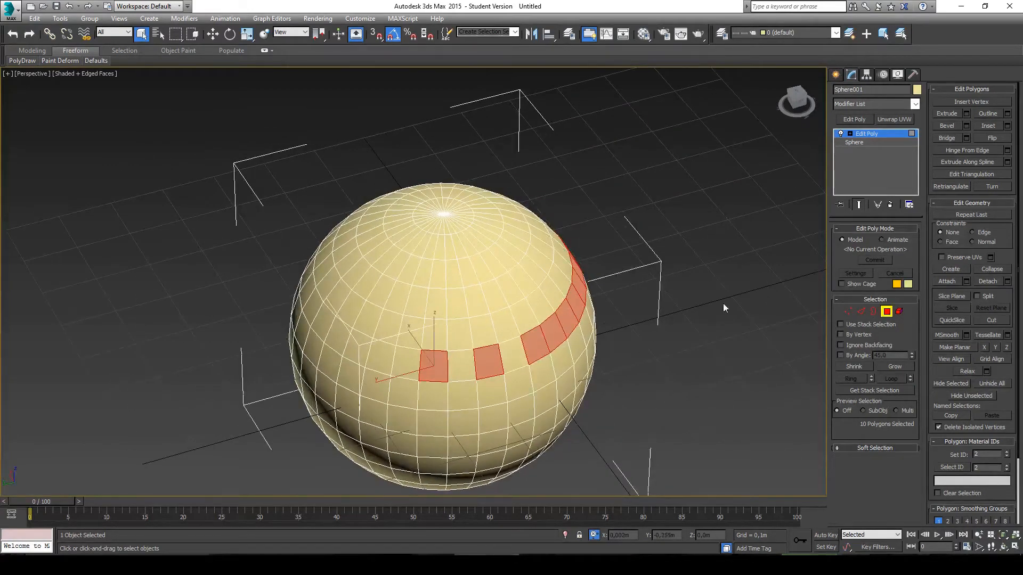
pyautogui.scroll(3, 647, 290)
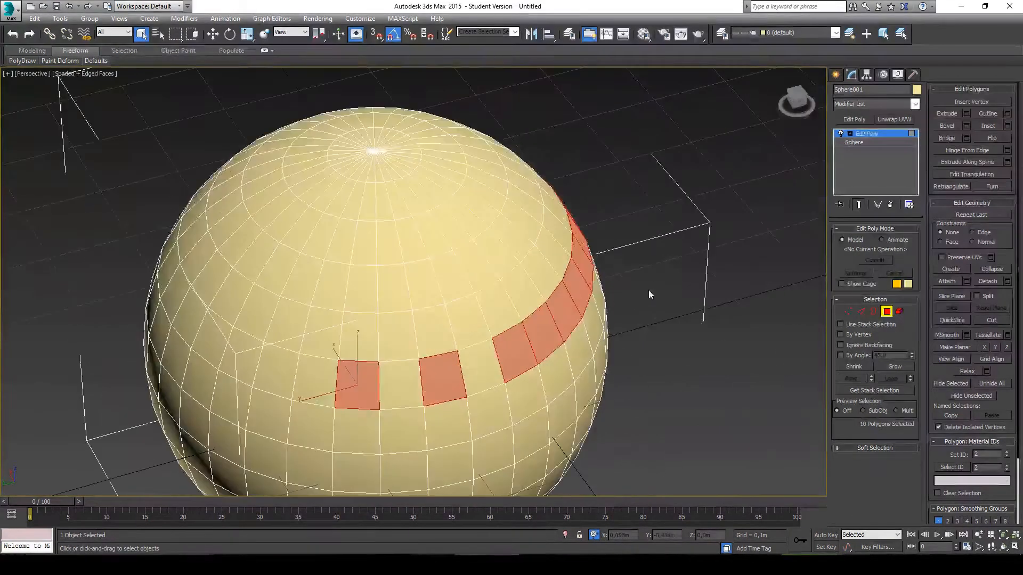
pyautogui.click(961, 114)
pyautogui.click(957, 113)
pyautogui.click(966, 114)
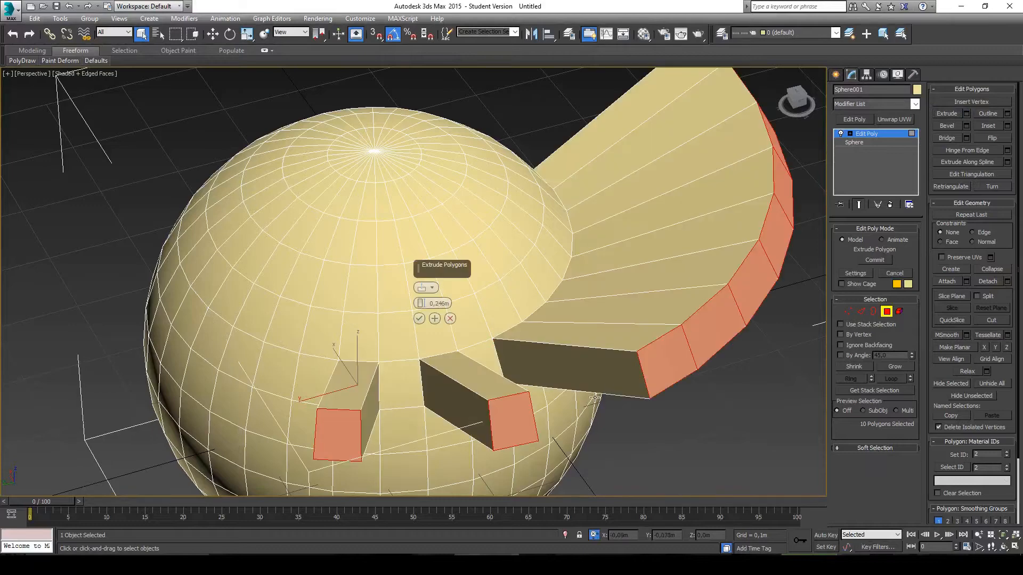
pyautogui.click(419, 318)
# - Switch to the edge level and select the edge loop along the wide extrusion's upper outer rim
pyautogui.click(859, 311)
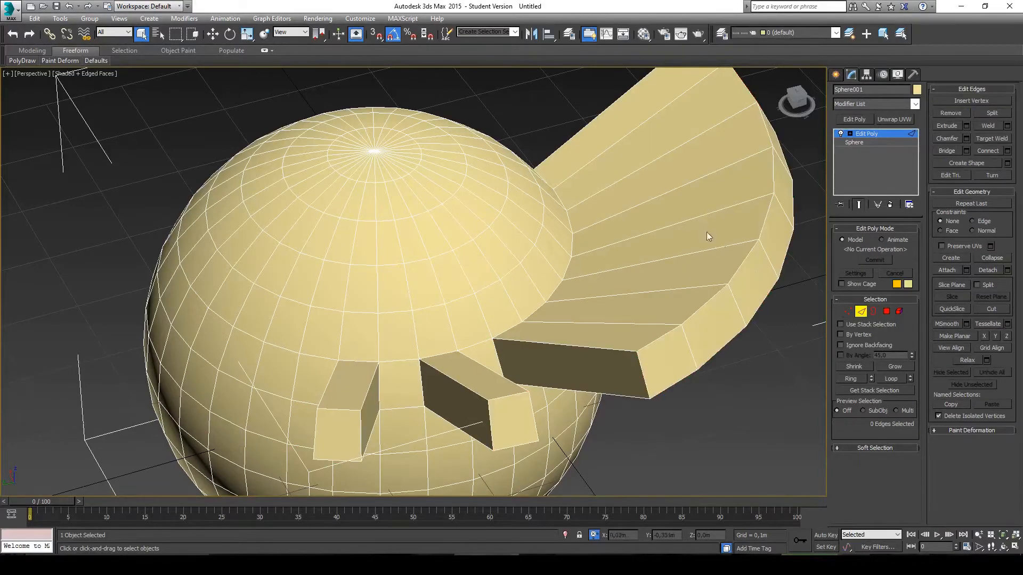
pyautogui.moveTo(706, 232); pyautogui.dragTo(442, 390, button='middle')
pyautogui.doubleClick(678, 311)
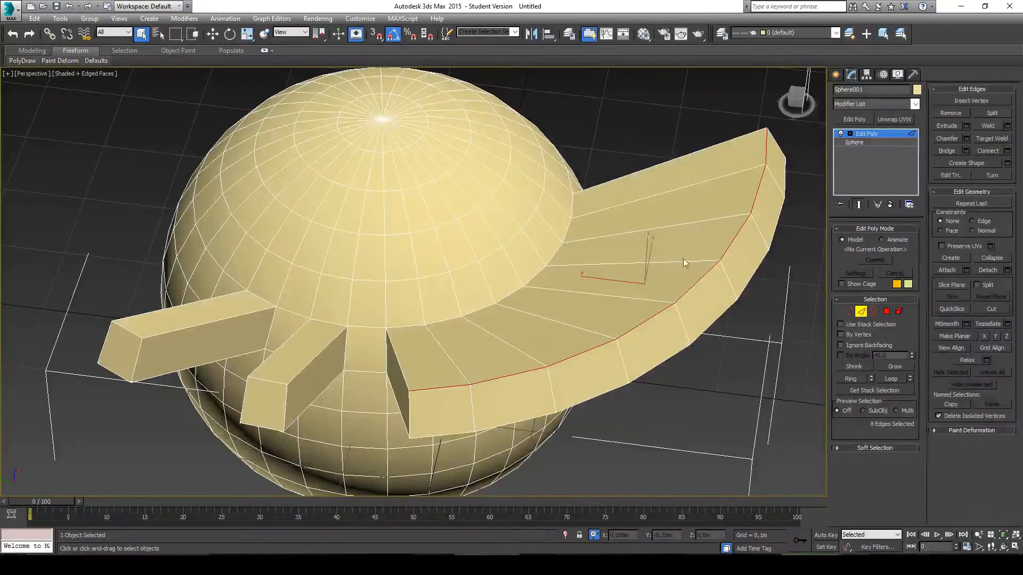
# - Select a horizontal edge loop around the sphere's upper part, and in its place a vertical loop crossing the wide extrusion
pyautogui.doubleClick(429, 276)
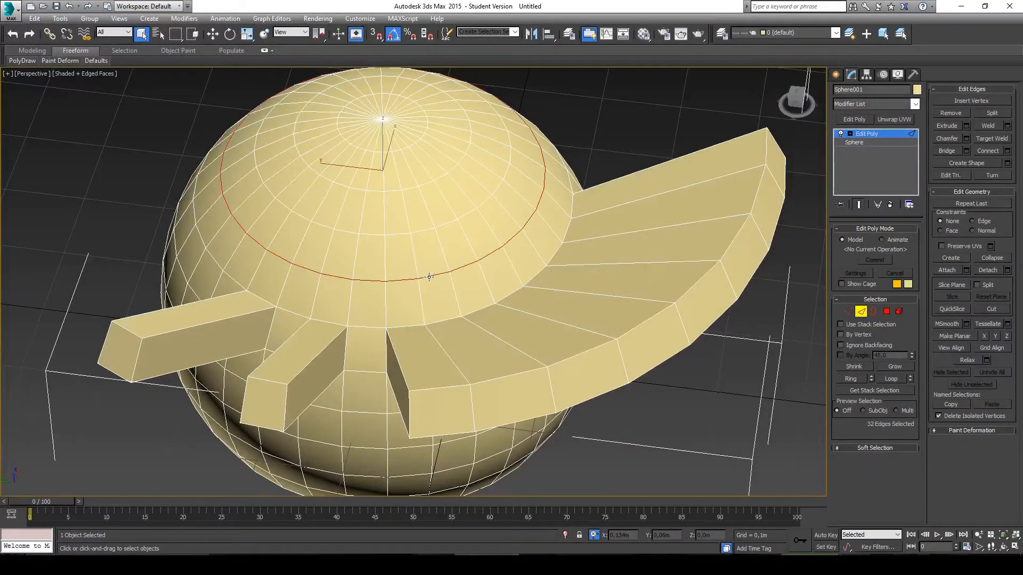
pyautogui.doubleClick(426, 302)
pyautogui.keyDown('alt'); pyautogui.moveTo(492, 440); pyautogui.dragTo(435, 282, button='middle'); pyautogui.keyUp('alt')
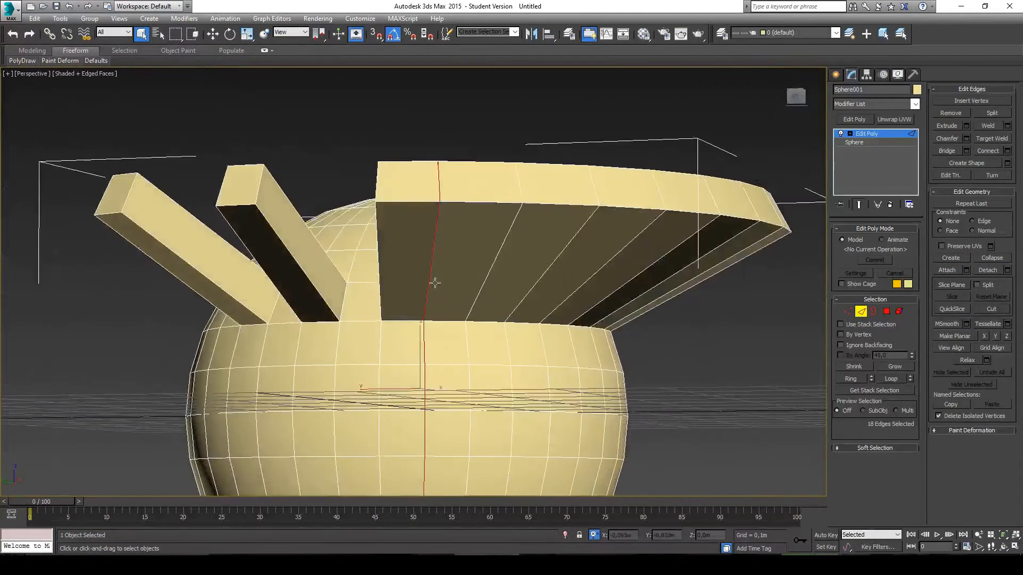
pyautogui.moveTo(438, 458); pyautogui.dragTo(403, 437, button='middle')
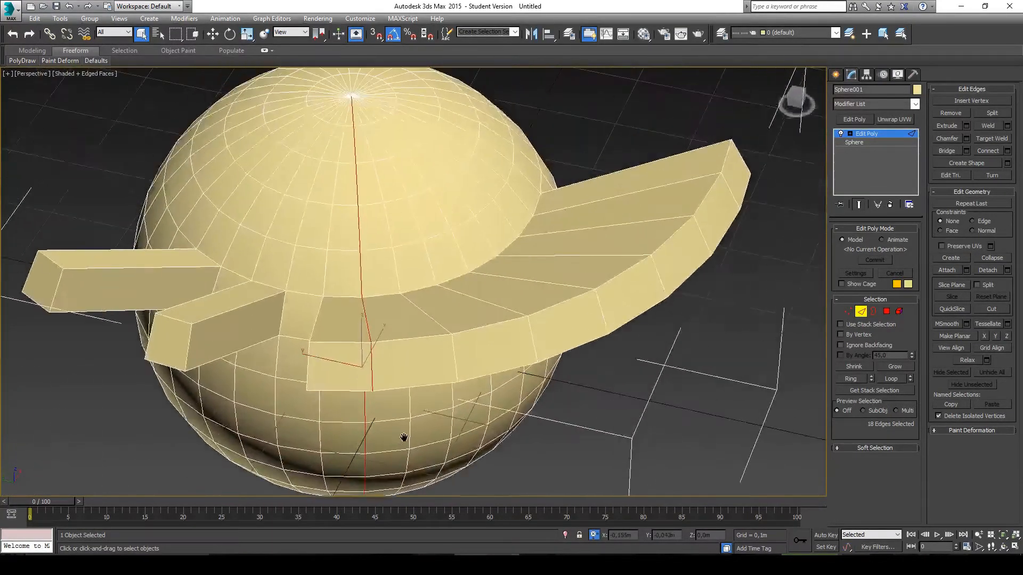
# - Reselect the wide extrusion's upper outer edge loop and preview a chamfer of 0.012 m on it
pyautogui.doubleClick(405, 339)
pyautogui.keyDown('alt'); pyautogui.moveTo(406, 340); pyautogui.dragTo(575, 325, button='middle'); pyautogui.keyUp('alt')
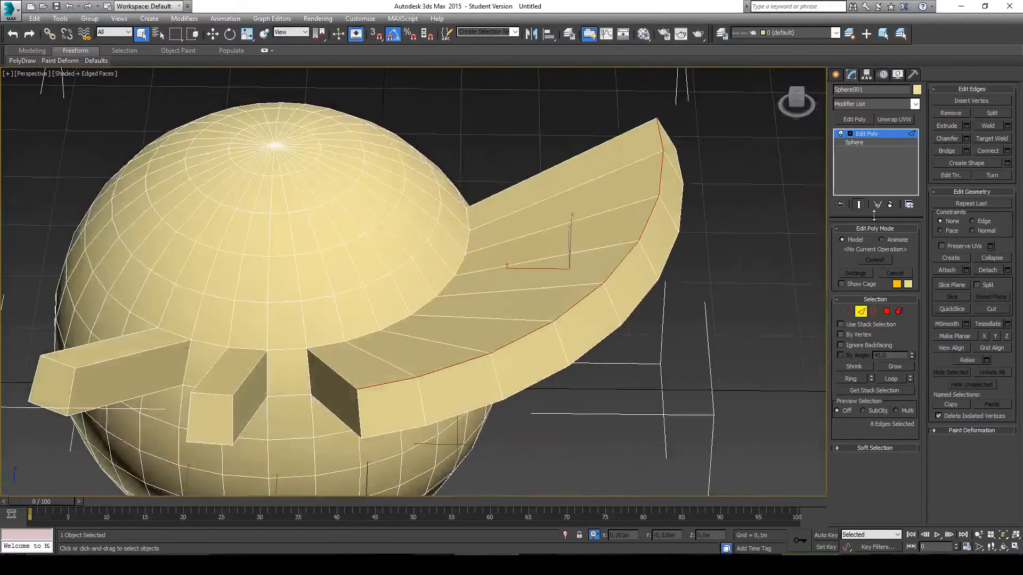
pyautogui.click(965, 140)
pyautogui.moveTo(566, 329)
pyautogui.keyDown('alt'); pyautogui.mouseDown(button='middle')
pyautogui.moveTo(601, 316)
pyautogui.moveTo(601, 295)
pyautogui.moveTo(575, 324)
pyautogui.mouseUp(button='middle'); pyautogui.keyUp('alt')
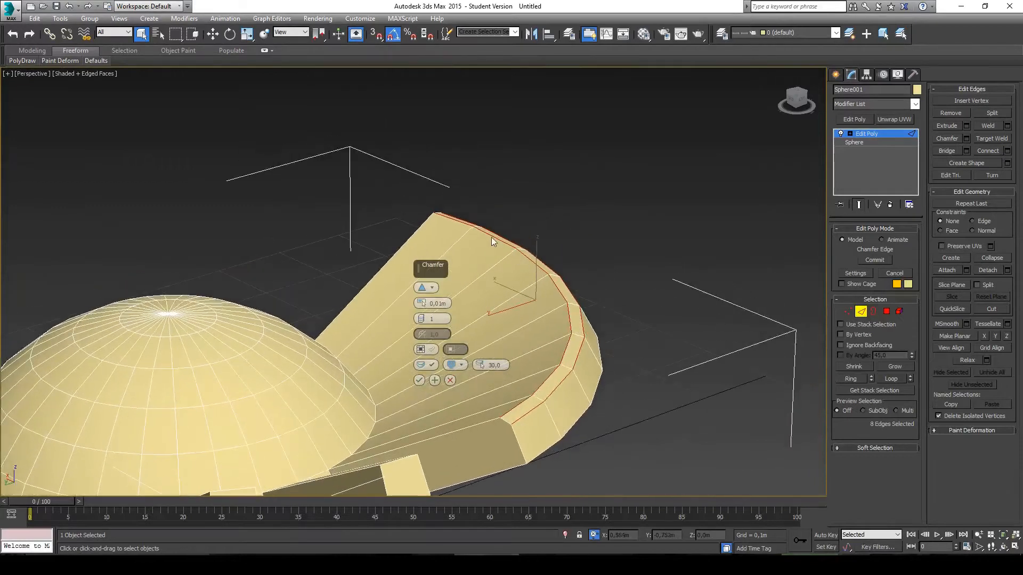
pyautogui.moveTo(423, 303)
pyautogui.mouseDown()
pyautogui.moveTo(423, 257)
pyautogui.moveTo(433, 308)
pyautogui.moveTo(425, 301)
pyautogui.mouseUp()
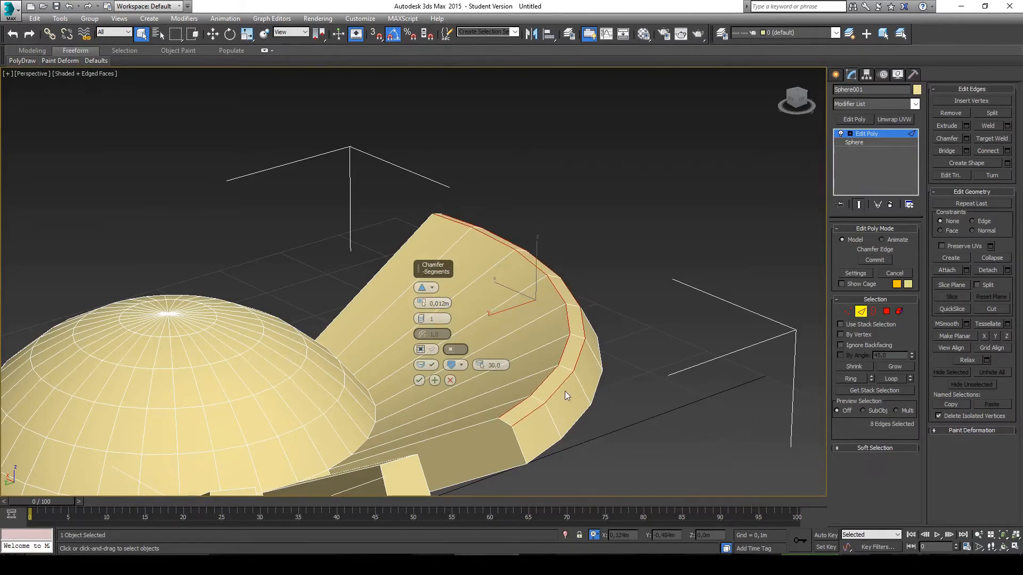
# - Set the rim chamfer's segments to 5
pyautogui.keyDown('alt'); pyautogui.moveTo(565, 391); pyautogui.dragTo(579, 359, button='middle'); pyautogui.keyUp('alt')
pyautogui.scroll(3, 580, 359)
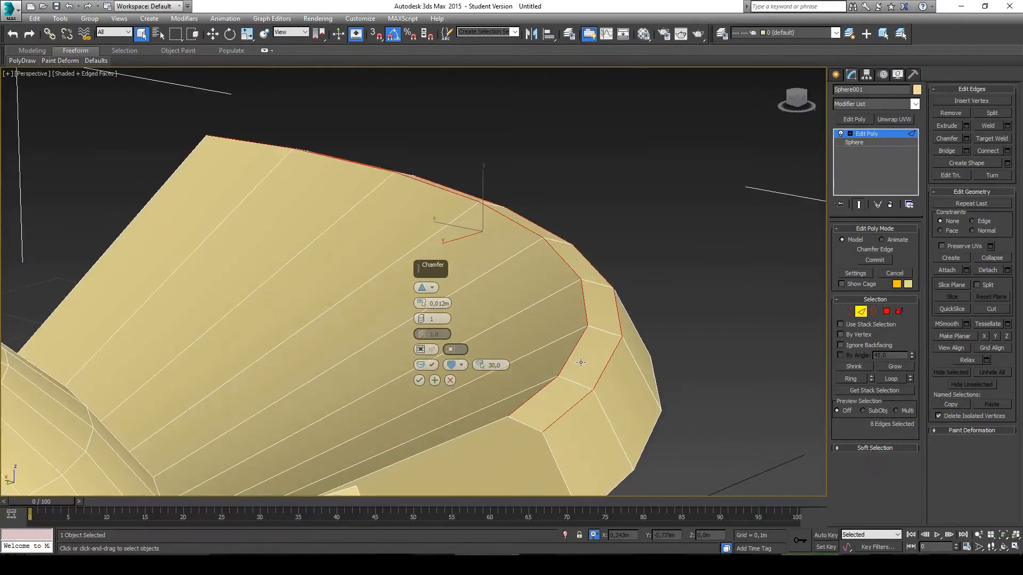
pyautogui.click(424, 316)
pyautogui.click(423, 316)
pyautogui.click(423, 316)
pyautogui.click(424, 315)
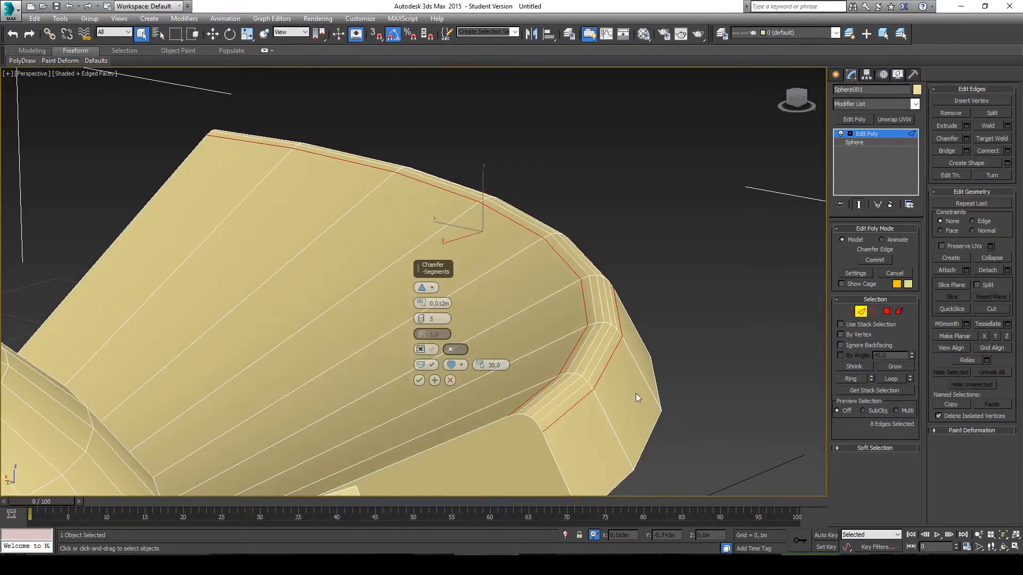
# - Examine the segmented chamfer along the rim, change its type to Quad Chamfer, and inspect the resulting strips up close
pyautogui.keyDown('alt'); pyautogui.moveTo(635, 393); pyautogui.dragTo(675, 375, button='middle'); pyautogui.keyUp('alt')
pyautogui.keyDown('alt'); pyautogui.moveTo(522, 321); pyautogui.dragTo(522, 339, button='middle'); pyautogui.keyUp('alt')
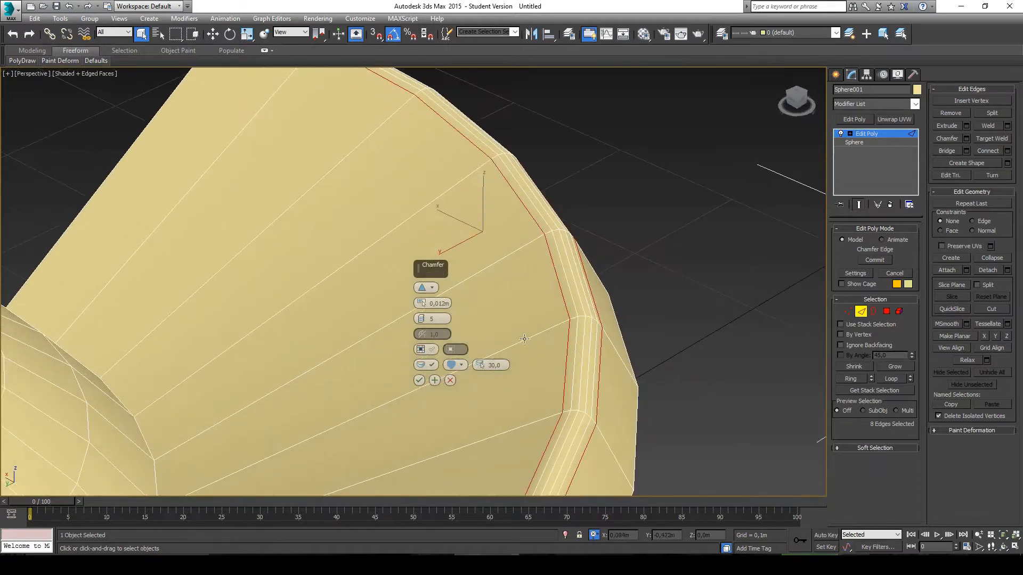
pyautogui.scroll(-3, 634, 380)
pyautogui.keyDown('alt'); pyautogui.moveTo(632, 377); pyautogui.dragTo(625, 381, button='middle'); pyautogui.keyUp('alt')
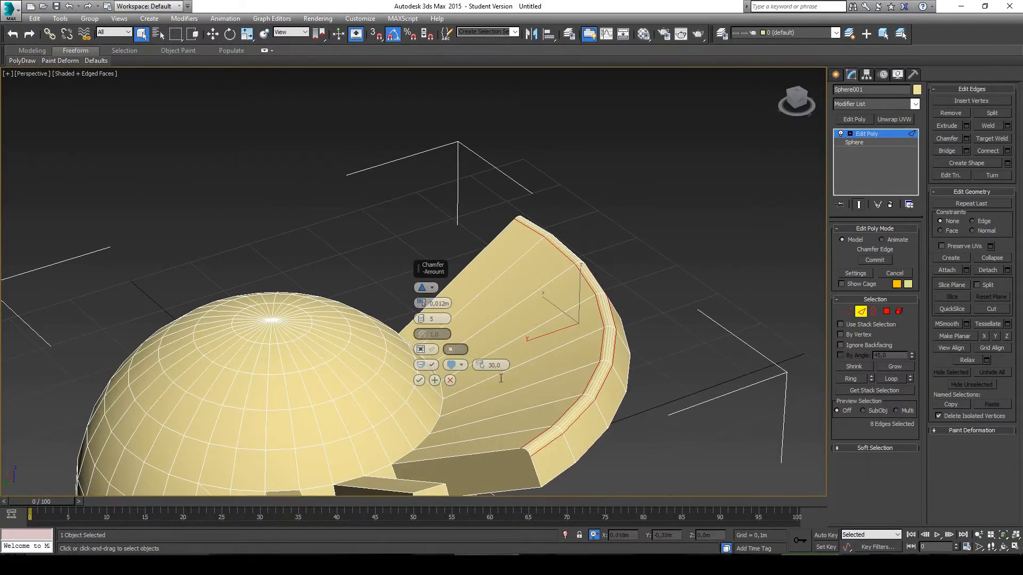
pyautogui.click(436, 296)
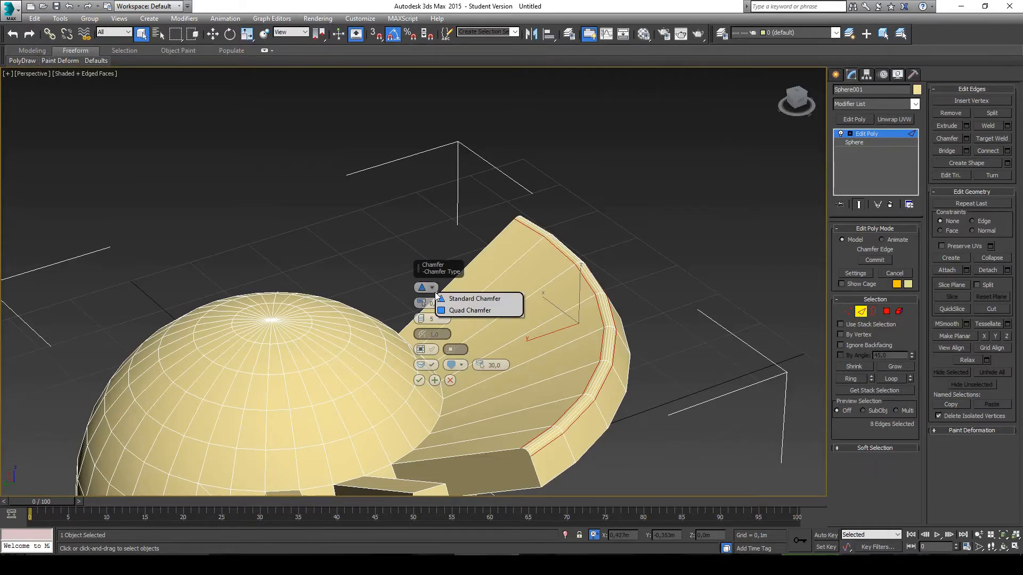
pyautogui.click(463, 309)
pyautogui.moveTo(618, 418); pyautogui.dragTo(622, 415, button='middle')
pyautogui.scroll(10, 540, 378)
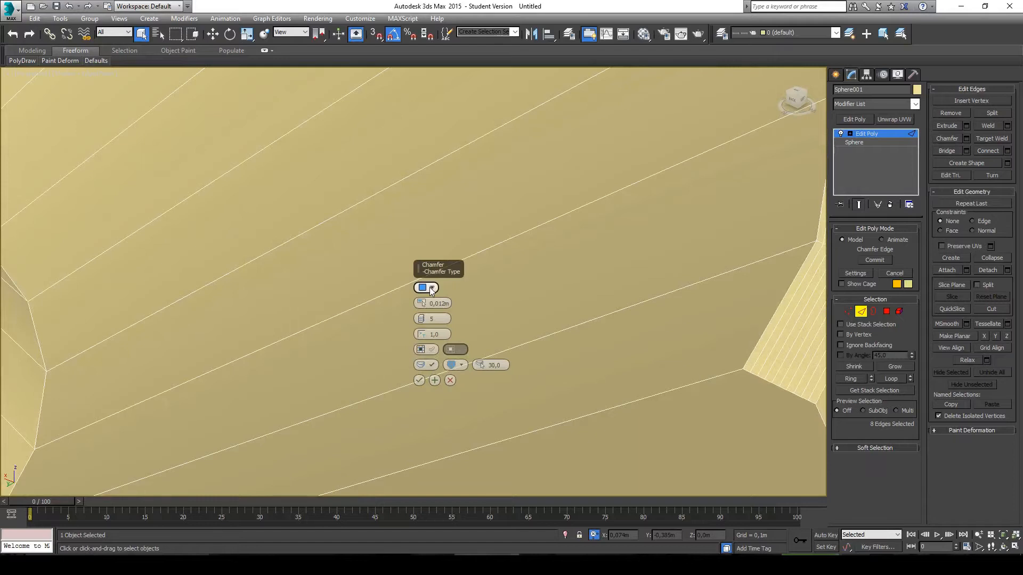
pyautogui.moveTo(570, 292); pyautogui.dragTo(491, 304, button='middle')
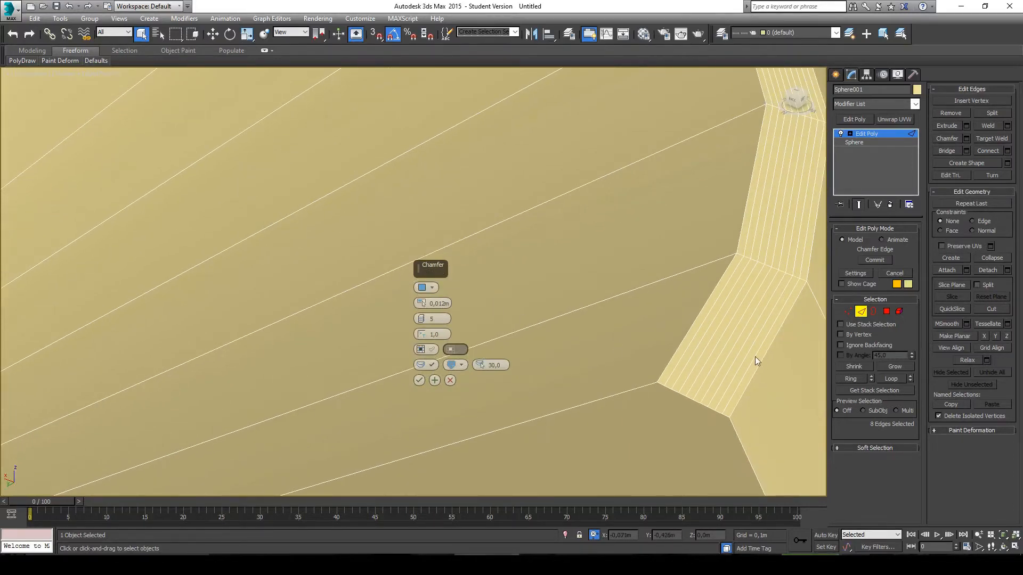
# - Return the rim chamfer to the Standard Chamfer type and cancel the chamfer
pyautogui.click(426, 288)
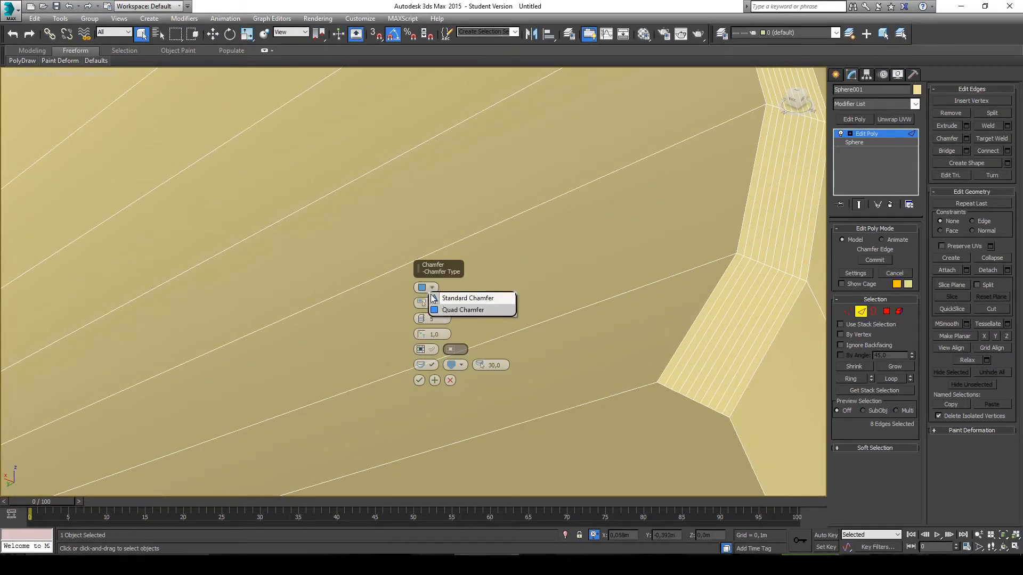
pyautogui.click(444, 305)
pyautogui.scroll(-10, 768, 373)
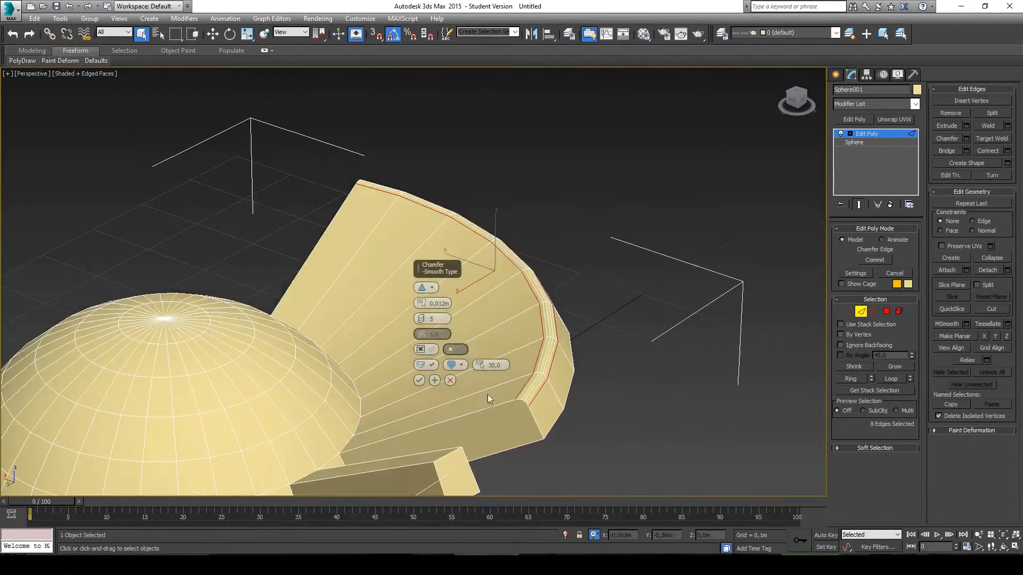
pyautogui.keyDown('alt'); pyautogui.moveTo(587, 302); pyautogui.dragTo(561, 305, button='middle'); pyautogui.keyUp('alt')
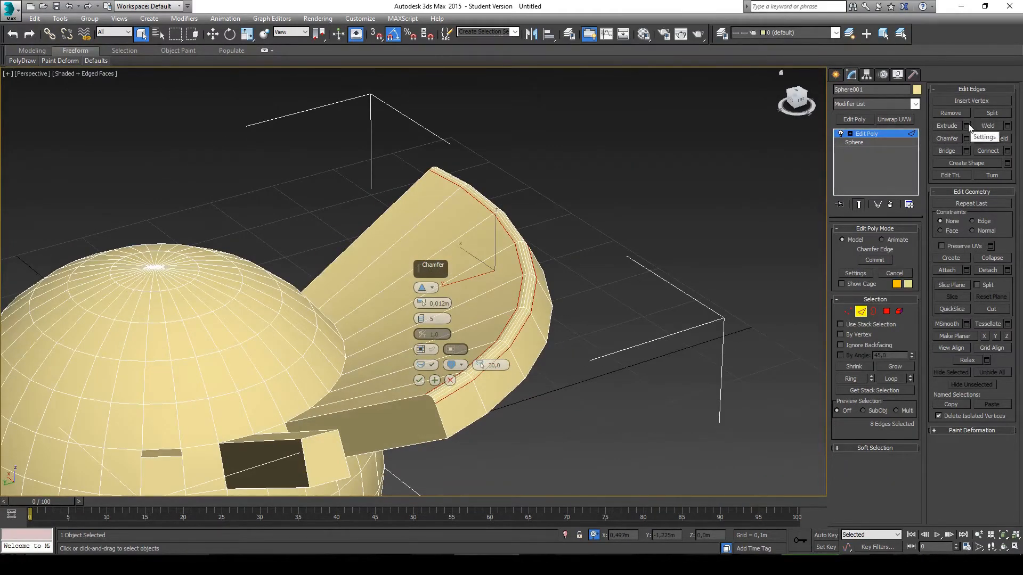
pyautogui.click(450, 380)
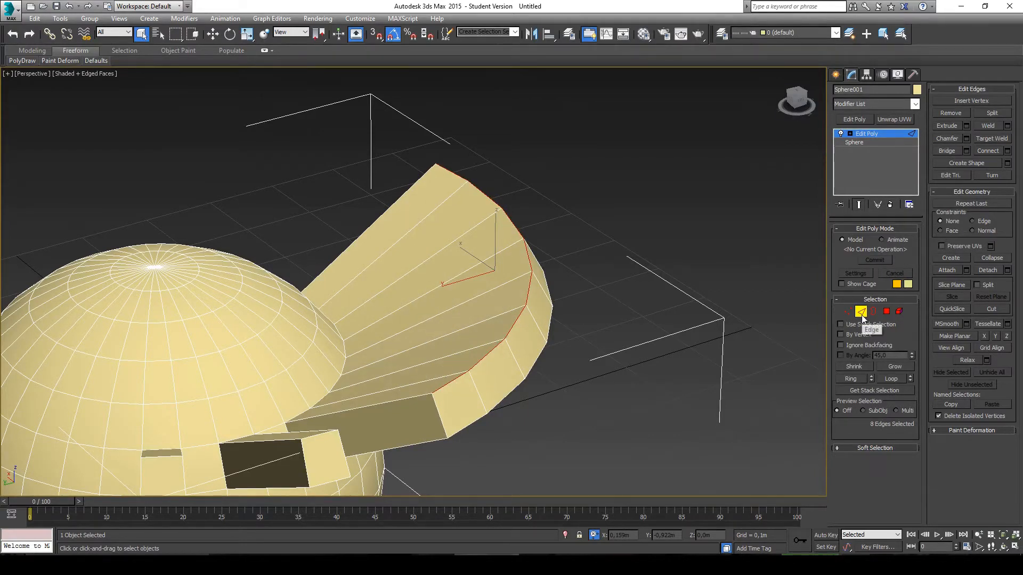
# - Switch to the polygon level and delete the ten selected outer end polygons of the extrusions
pyautogui.click(886, 311)
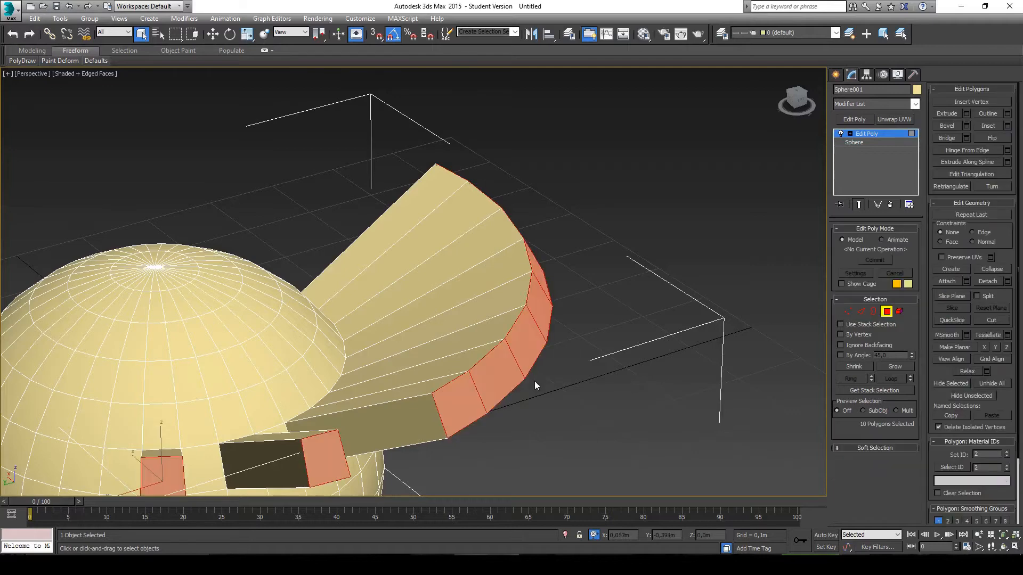
pyautogui.keyDown('alt'); pyautogui.moveTo(535, 382); pyautogui.dragTo(617, 350, button='middle'); pyautogui.keyUp('alt')
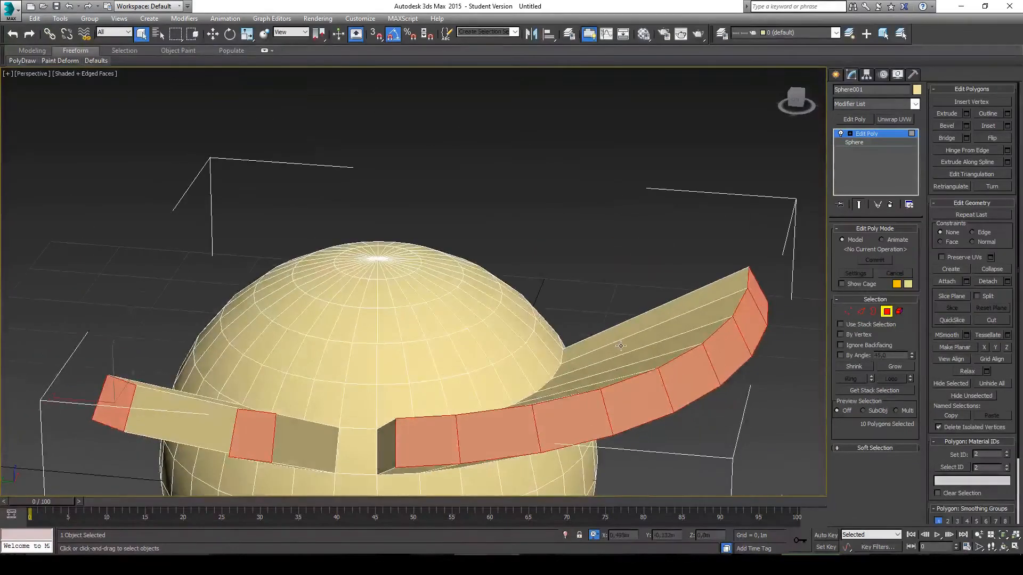
pyautogui.press('Delete')
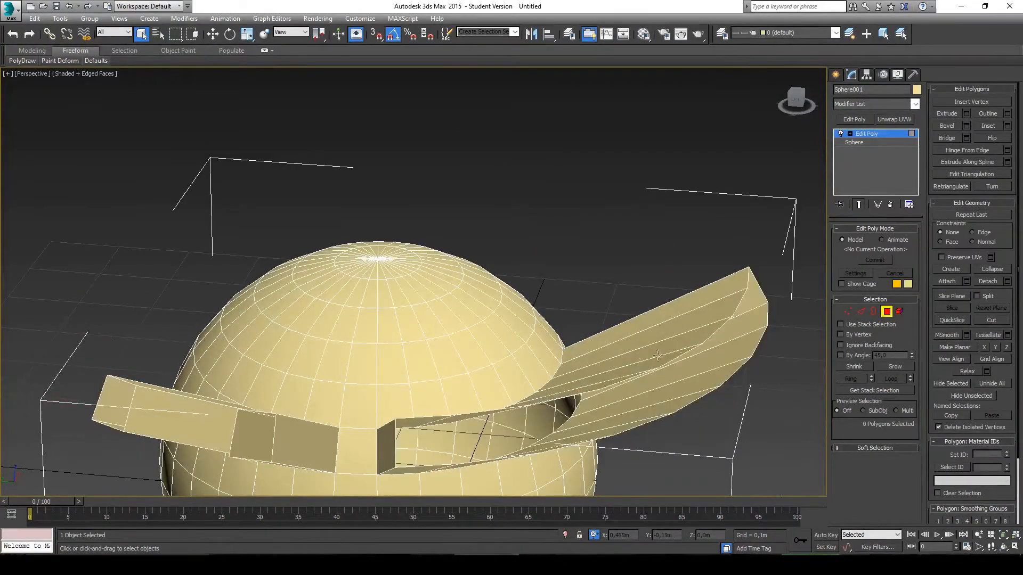
# - At the edge level, select the wide opening's border and deselect its two short end edges, keeping the upper and lower rims
pyautogui.click(859, 311)
pyautogui.keyDown('alt'); pyautogui.moveTo(674, 362); pyautogui.dragTo(701, 297, button='middle'); pyautogui.keyUp('alt')
pyautogui.keyDown('ctrl'); pyautogui.click(695, 371); pyautogui.keyUp('ctrl')
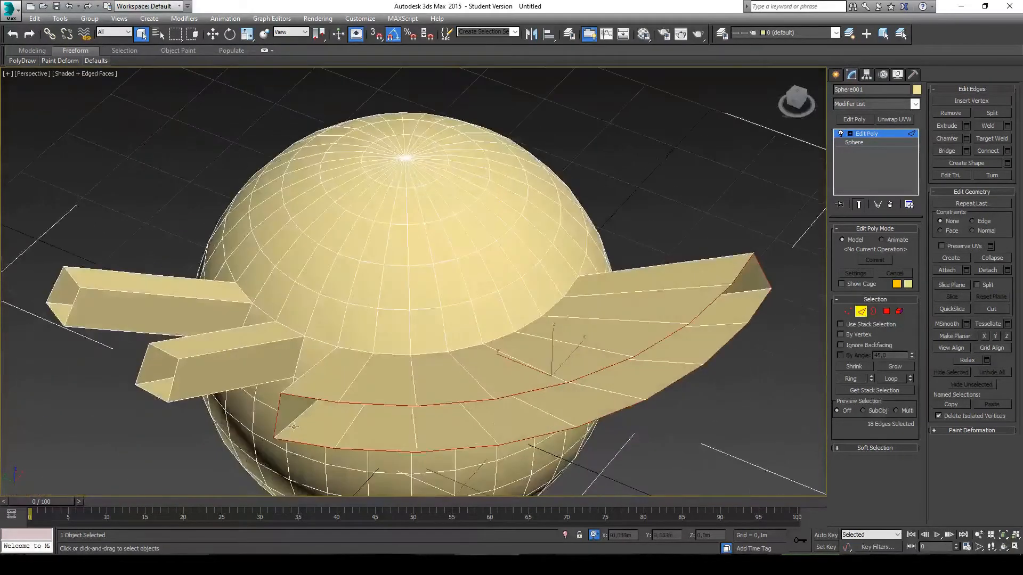
pyautogui.keyDown('alt'); pyautogui.click(766, 272); pyautogui.keyUp('alt')
pyautogui.keyDown('alt'); pyautogui.click(276, 410); pyautogui.keyUp('alt')
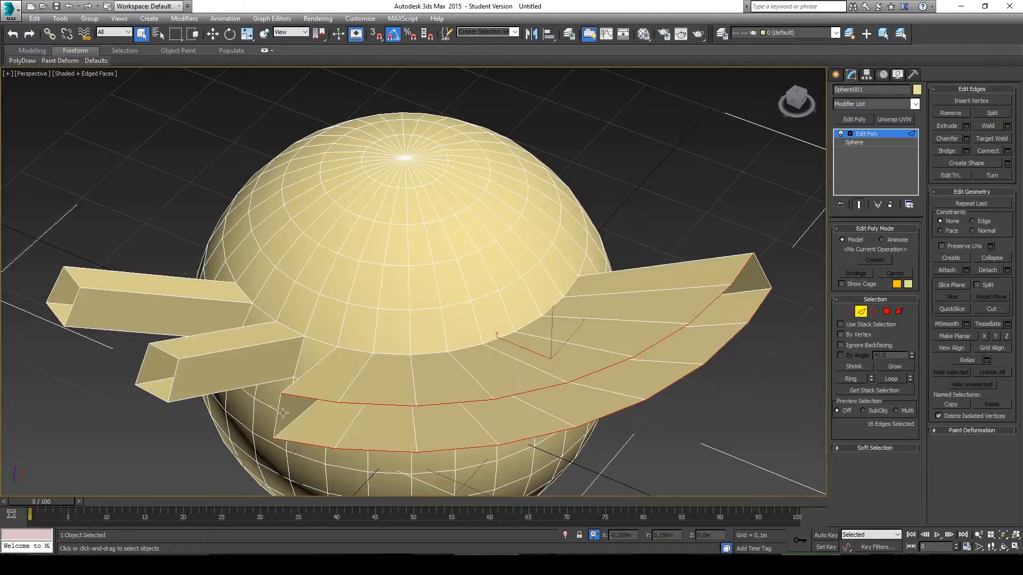
# - Try bridging the upper and lower rim edges of the wide extrusion's opening, inspect the closed face, and undo the bridge
pyautogui.click(947, 151)
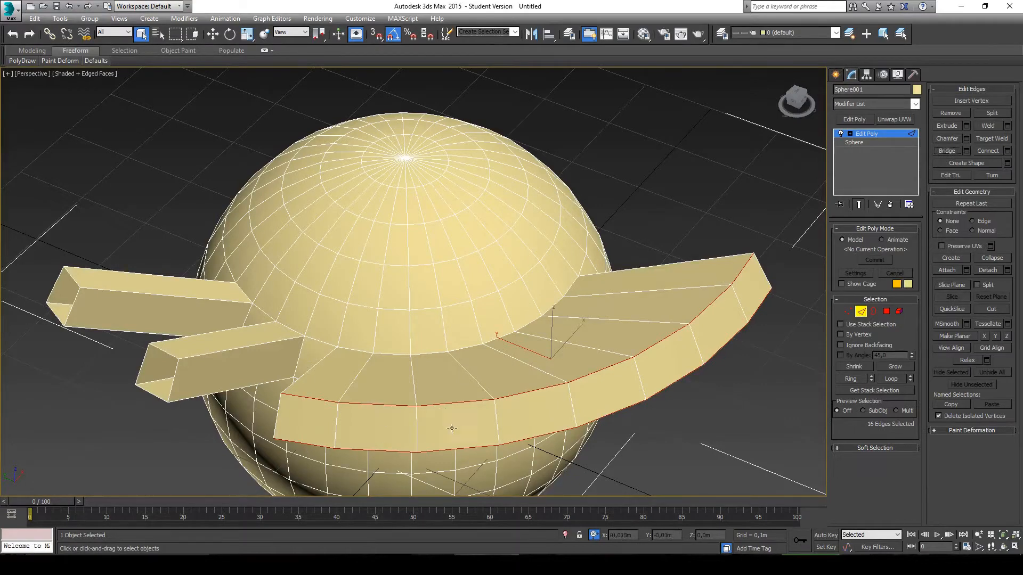
pyautogui.keyDown('alt'); pyautogui.moveTo(767, 282); pyautogui.dragTo(778, 320, button='middle'); pyautogui.keyUp('alt')
pyautogui.keyDown('alt'); pyautogui.moveTo(335, 402); pyautogui.dragTo(644, 381, button='middle'); pyautogui.keyUp('alt')
pyautogui.keyDown('alt'); pyautogui.moveTo(686, 346); pyautogui.dragTo(675, 341, button='middle'); pyautogui.keyUp('alt')
pyautogui.hotkey('ctrl', 'z')
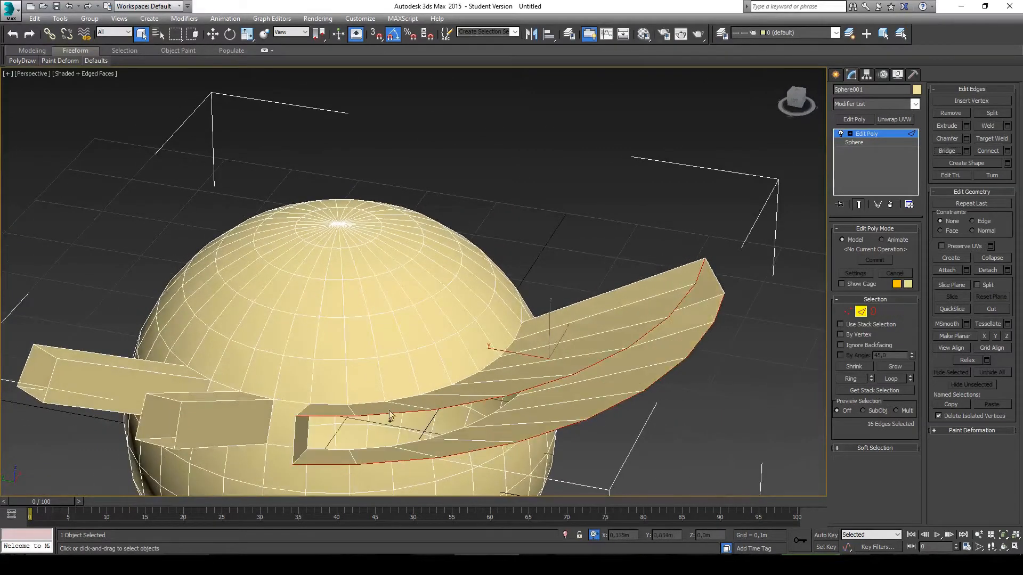
# - Add the short end edge nearest the two narrow extrusions to the wide opening's upper and lower rim edge selection
pyautogui.keyDown('ctrl'); pyautogui.click(294, 439); pyautogui.keyUp('ctrl')
pyautogui.hotkey('ctrl', 'z')
pyautogui.keyDown('alt'); pyautogui.moveTo(673, 357); pyautogui.dragTo(642, 365, button='middle'); pyautogui.keyUp('alt')
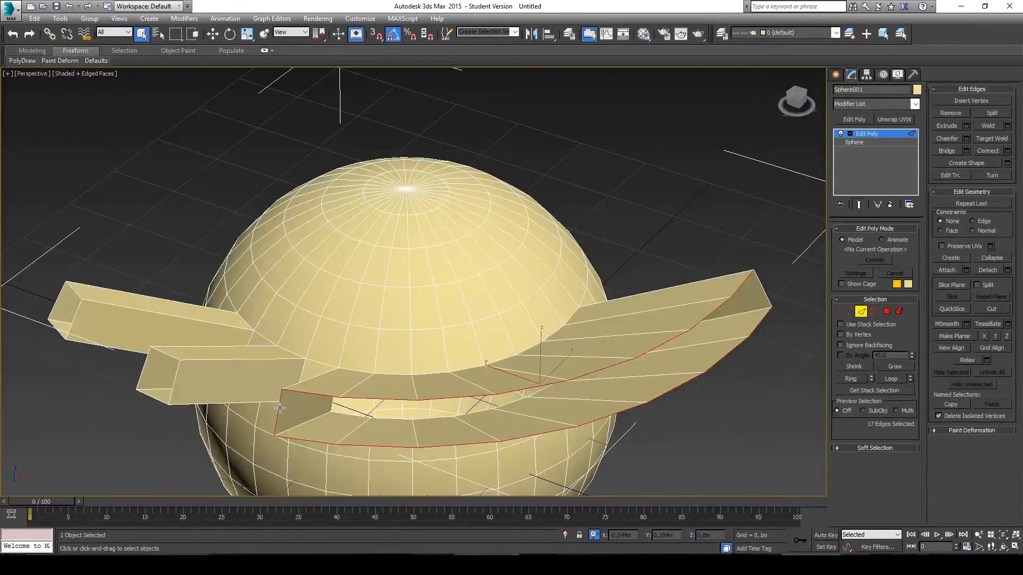
pyautogui.keyDown('alt'); pyautogui.moveTo(379, 411); pyautogui.dragTo(311, 408, button='middle'); pyautogui.keyUp('alt')
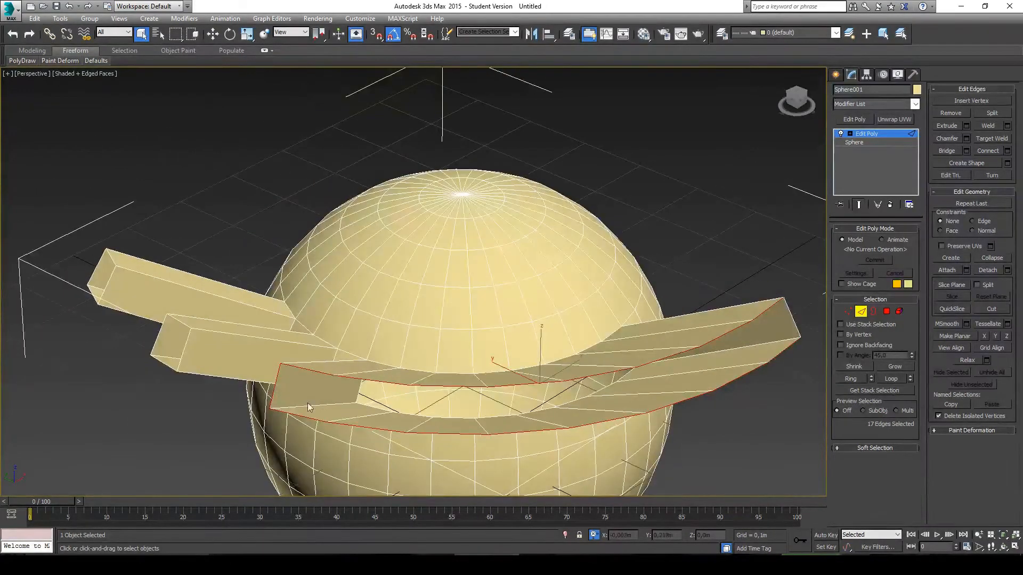
pyautogui.keyDown('alt'); pyautogui.moveTo(297, 386); pyautogui.dragTo(264, 380, button='middle'); pyautogui.keyUp('alt')
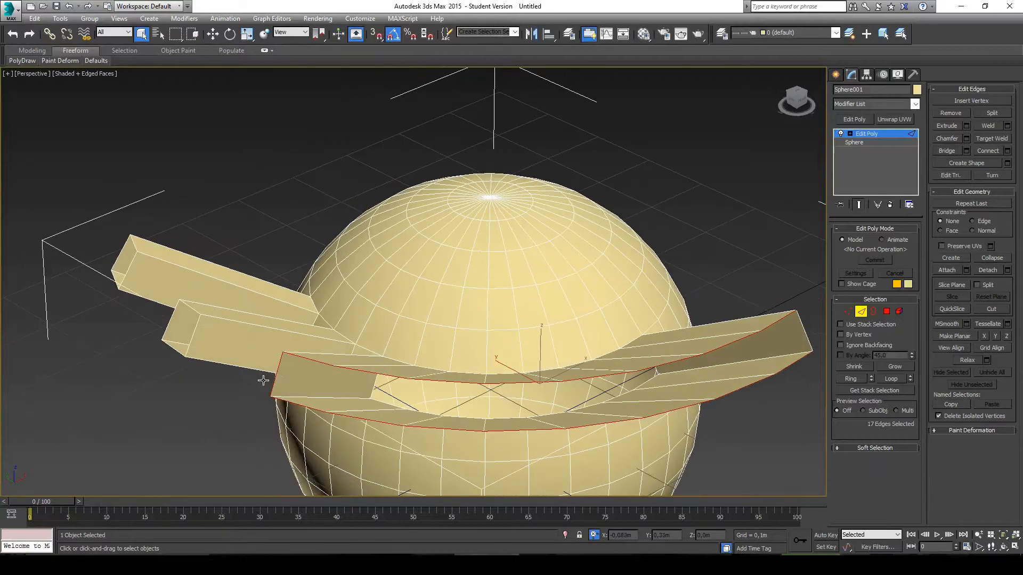
# - Try bridging the selected opening edges with the Bridge settings displayed, inspect the face from several angles, and cancel
pyautogui.click(951, 151)
pyautogui.click(965, 151)
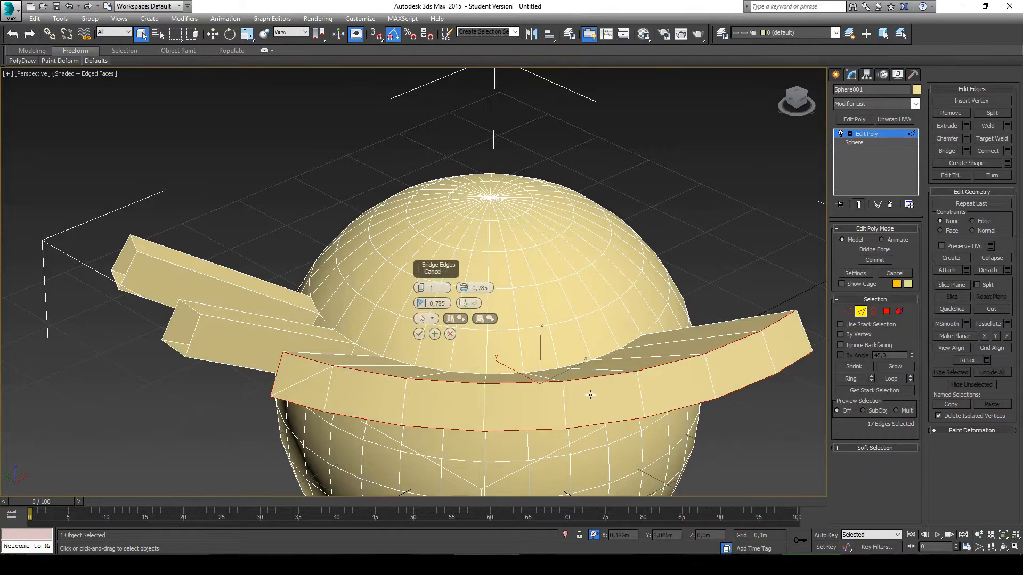
pyautogui.keyDown('alt'); pyautogui.moveTo(590, 395); pyautogui.dragTo(694, 365, button='middle'); pyautogui.keyUp('alt')
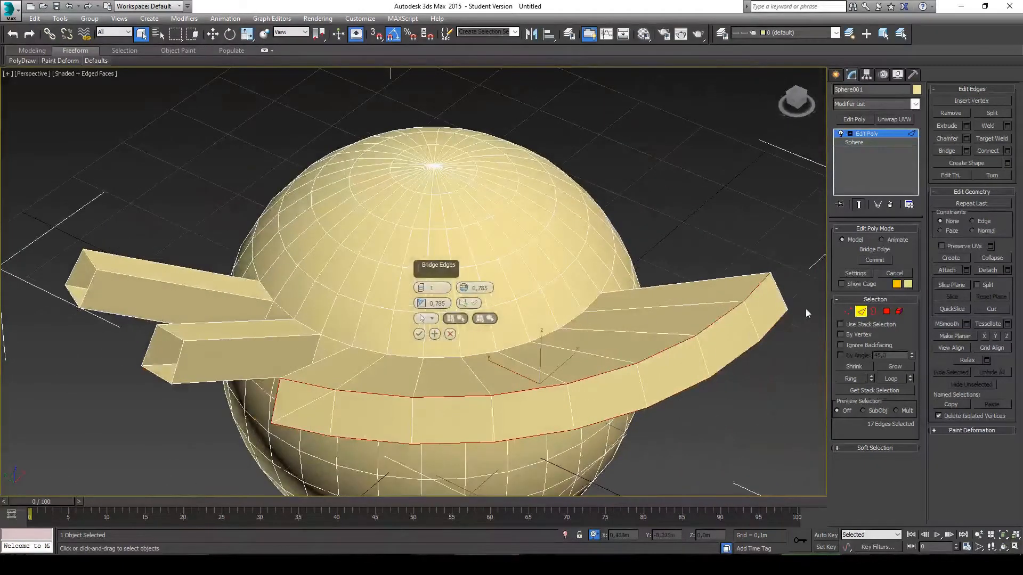
pyautogui.keyDown('alt'); pyautogui.moveTo(805, 309); pyautogui.dragTo(785, 339, button='middle'); pyautogui.keyUp('alt')
pyautogui.keyDown('alt'); pyautogui.moveTo(339, 380); pyautogui.dragTo(312, 413, button='middle'); pyautogui.keyUp('alt')
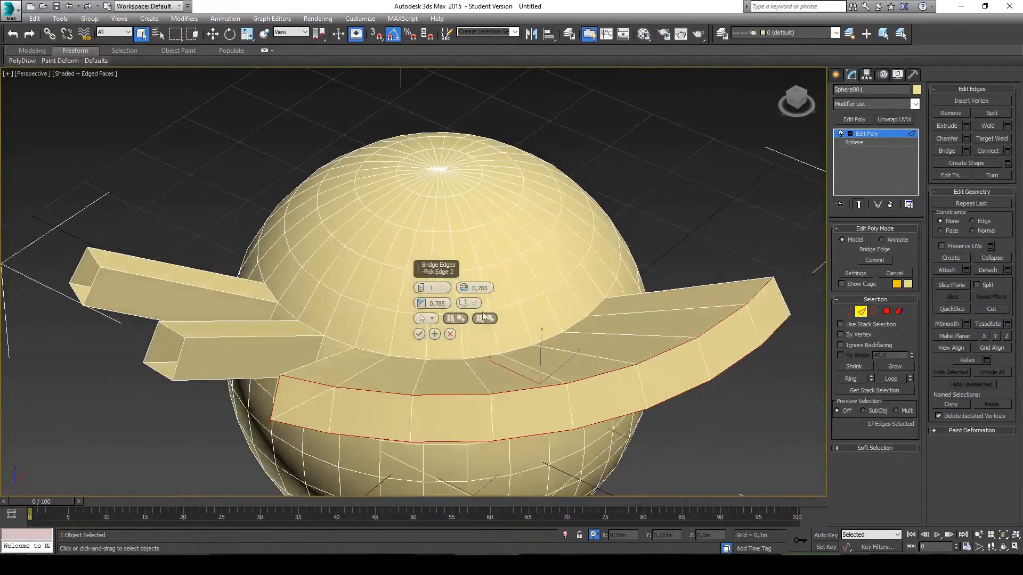
pyautogui.click(451, 333)
# - Repeat the Bridge operation on the selected edges to close the wide extrusion's opening
pyautogui.keyDown('alt'); pyautogui.moveTo(593, 339); pyautogui.dragTo(611, 341, button='middle'); pyautogui.keyUp('alt')
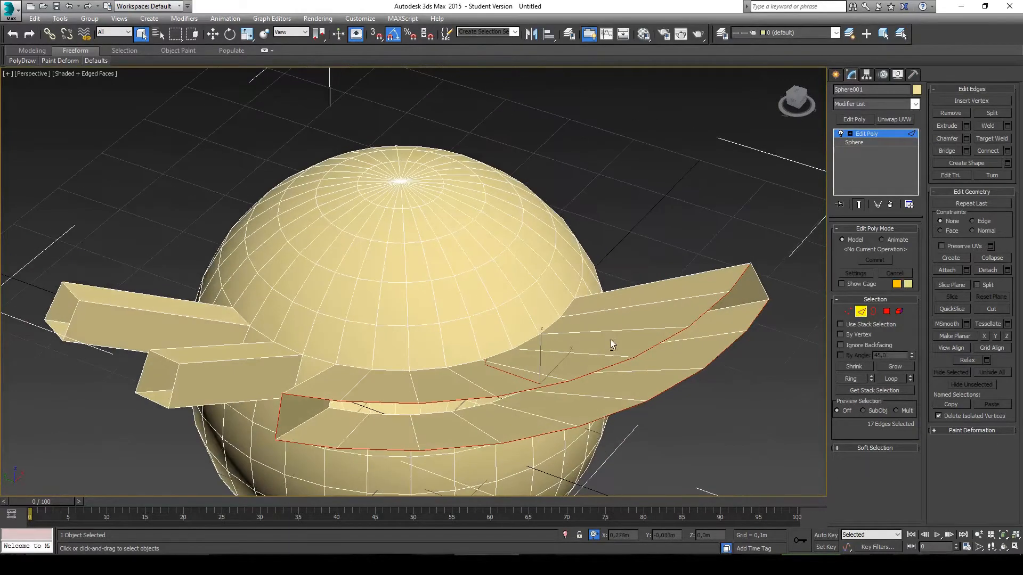
pyautogui.press(';')
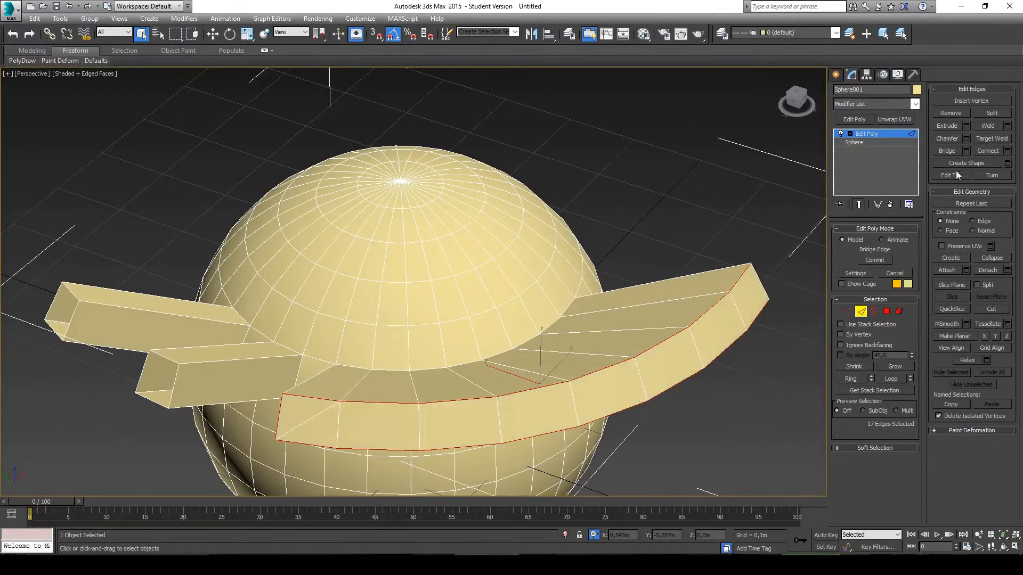
pyautogui.keyDown('alt'); pyautogui.moveTo(640, 266); pyautogui.dragTo(730, 250, button='middle'); pyautogui.keyUp('alt')
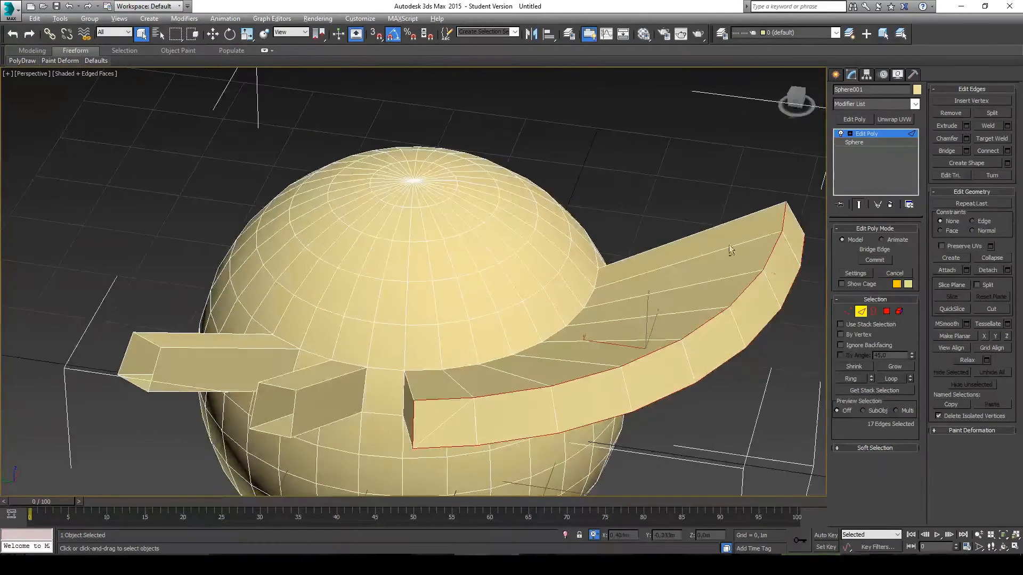
# - At the vertex level, target weld two vertices, one above the other on the sphere's upper front, to their neighbours on the same rings
pyautogui.click(848, 312)
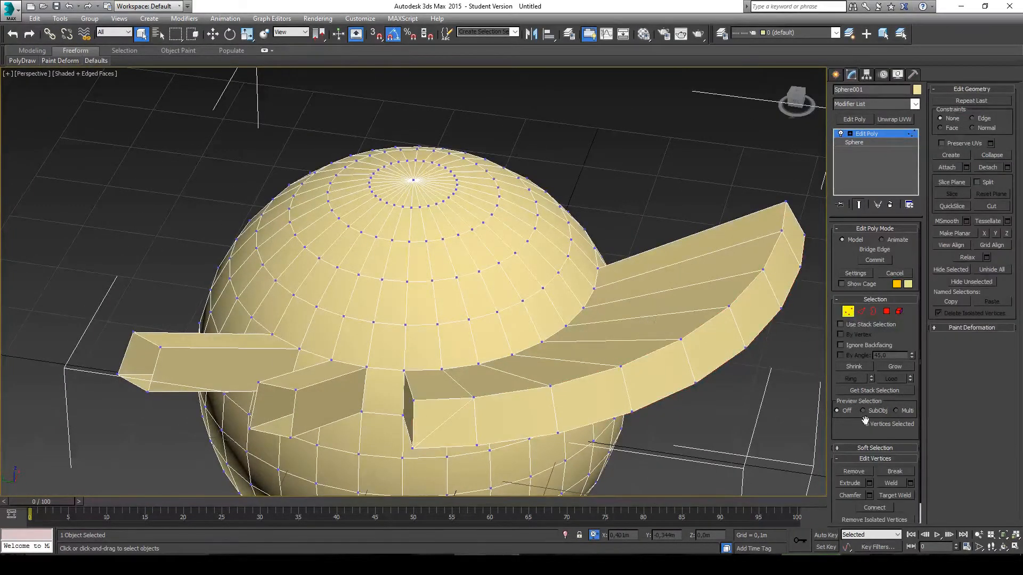
pyautogui.scroll(5, 495, 266)
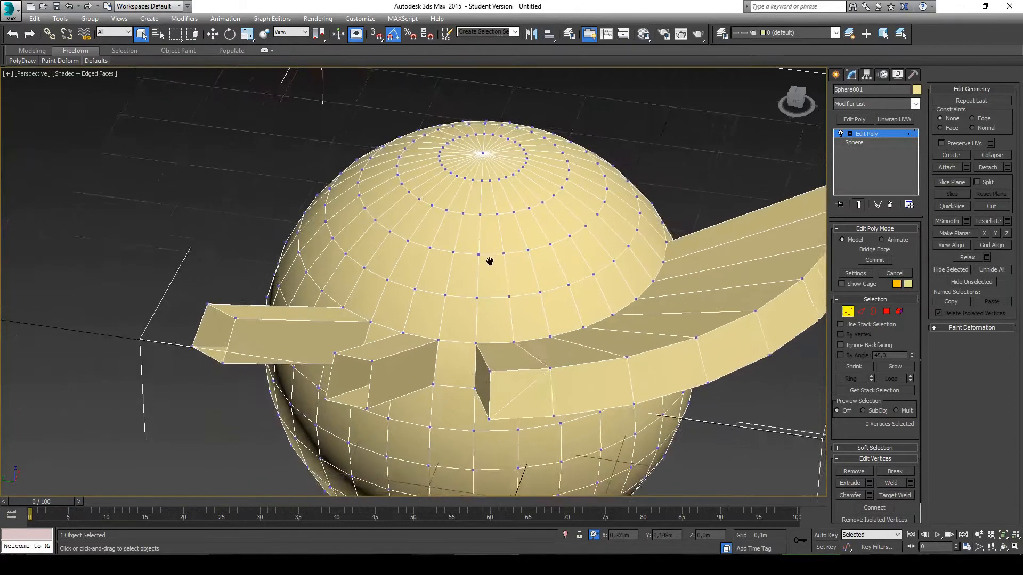
pyautogui.moveTo(486, 238); pyautogui.dragTo(526, 290, button='middle')
pyautogui.click(490, 290)
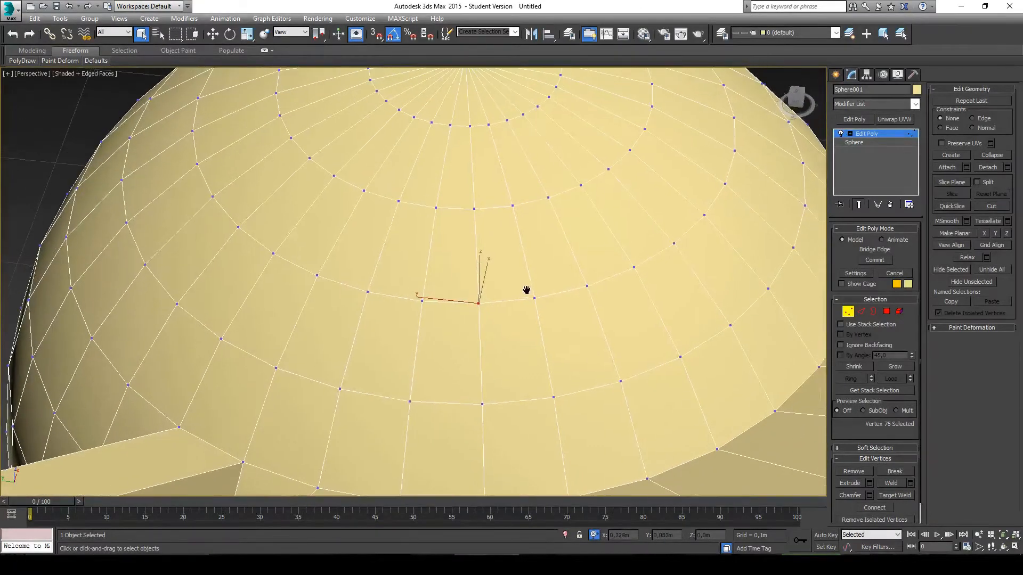
pyautogui.click(535, 299)
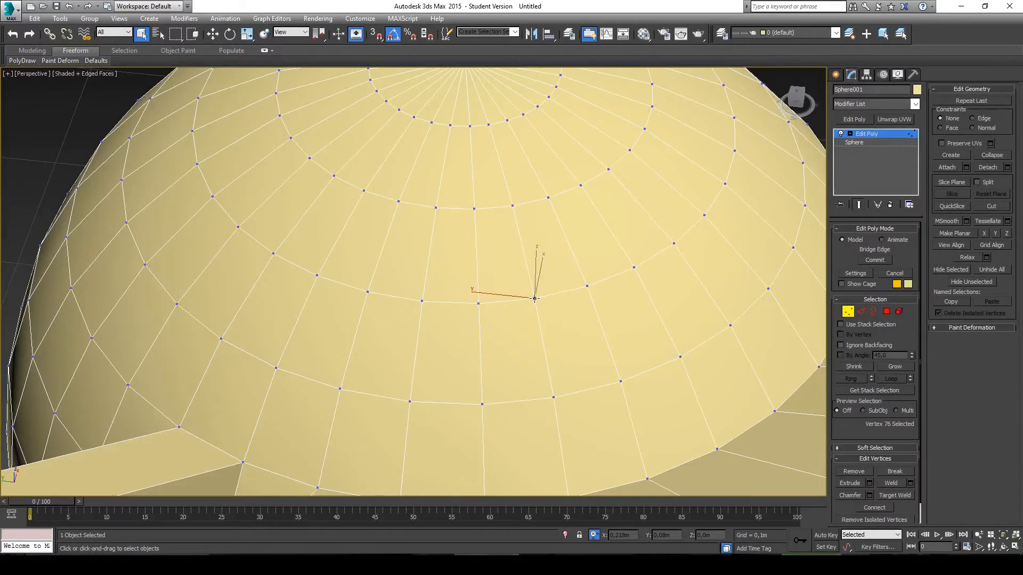
pyautogui.click(478, 303)
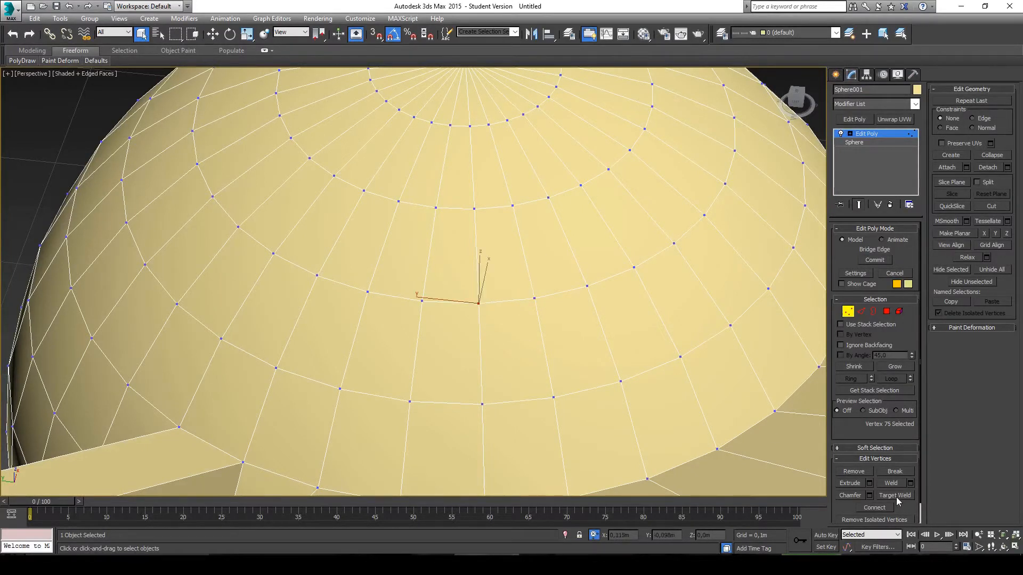
pyautogui.click(895, 496)
pyautogui.click(478, 304)
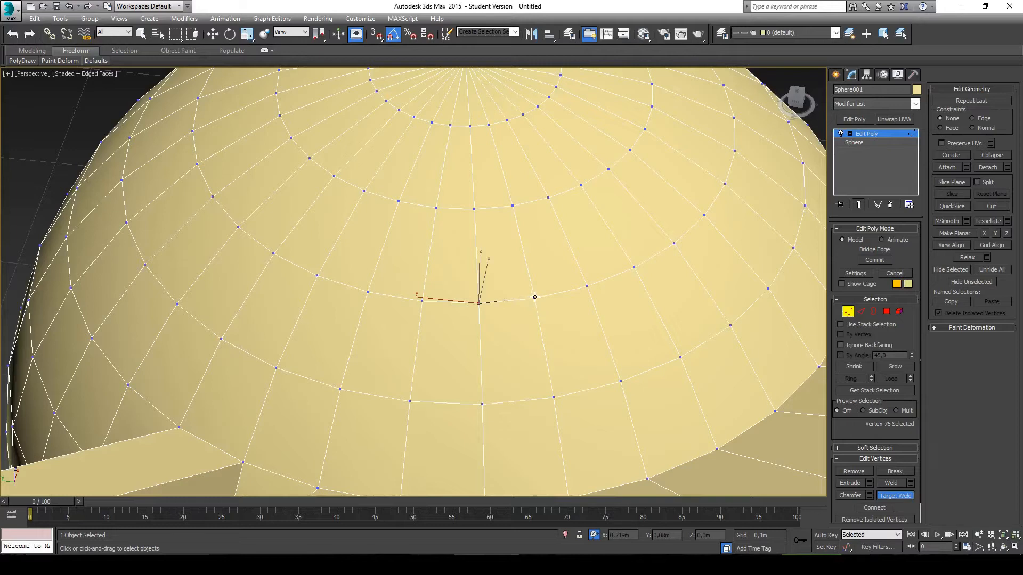
pyautogui.click(534, 298)
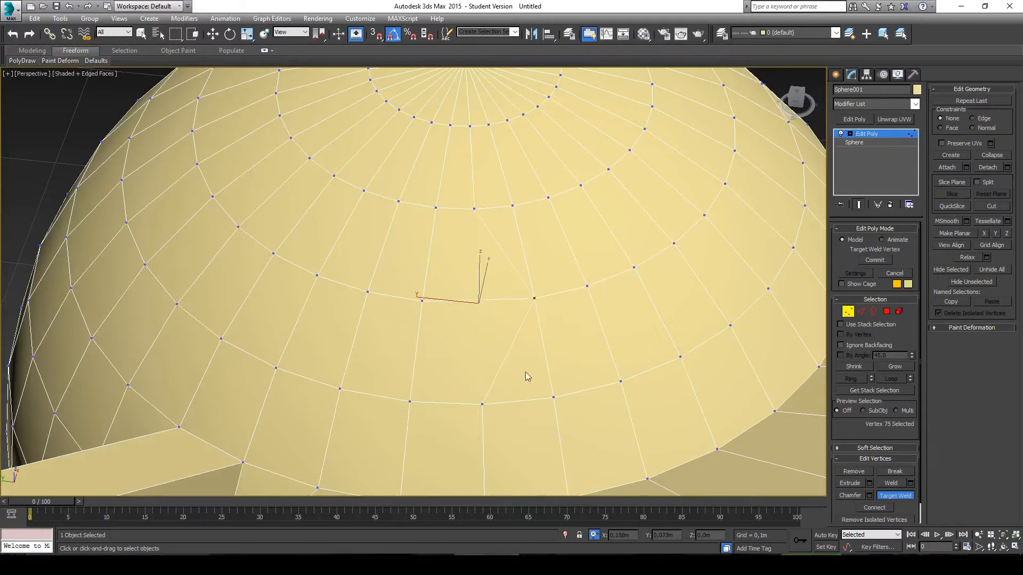
pyautogui.click(555, 396)
pyautogui.rightClick(590, 357)
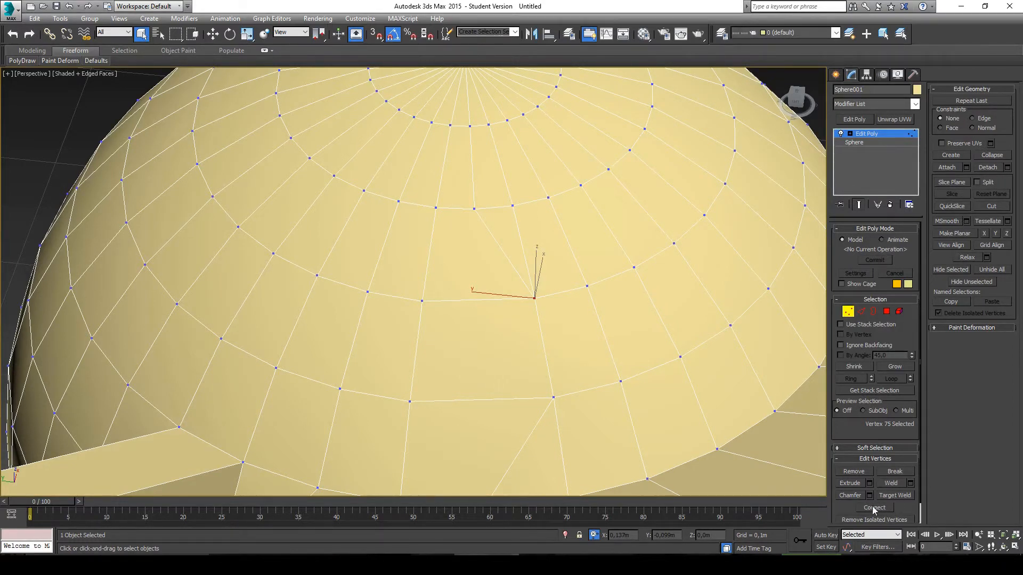
# - Collapse a pair of adjacent vertices on the ring above the welds and another pair on the ring nearest the pole
pyautogui.moveTo(598, 251); pyautogui.dragTo(494, 261, button='middle')
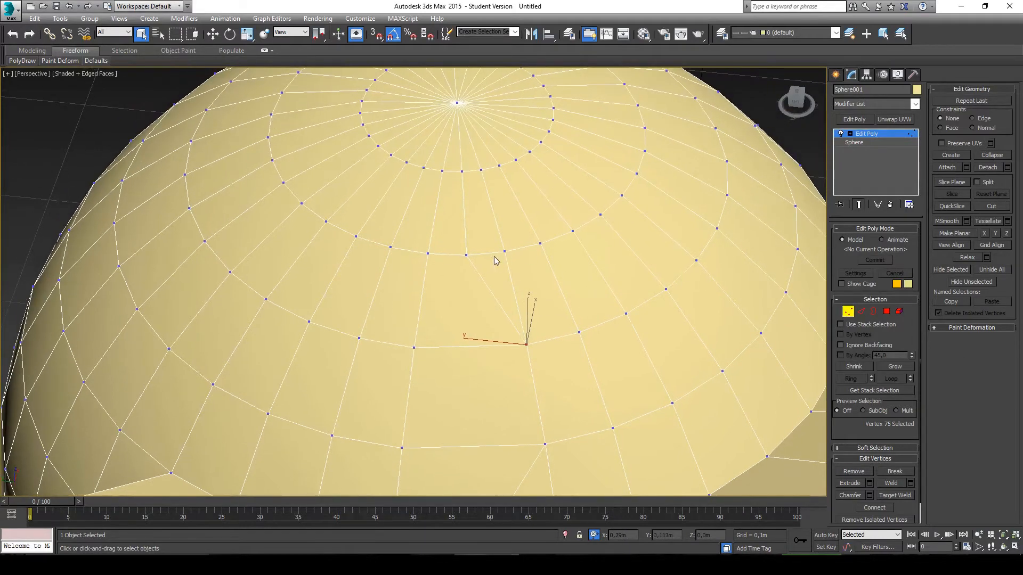
pyautogui.click(428, 254)
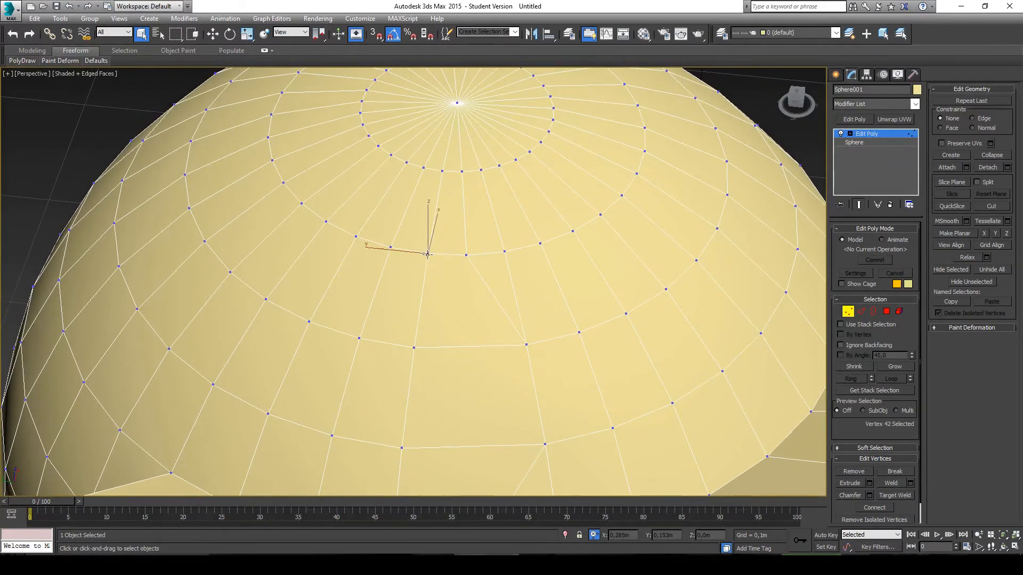
pyautogui.keyDown('ctrl'); pyautogui.click(465, 254); pyautogui.keyUp('ctrl')
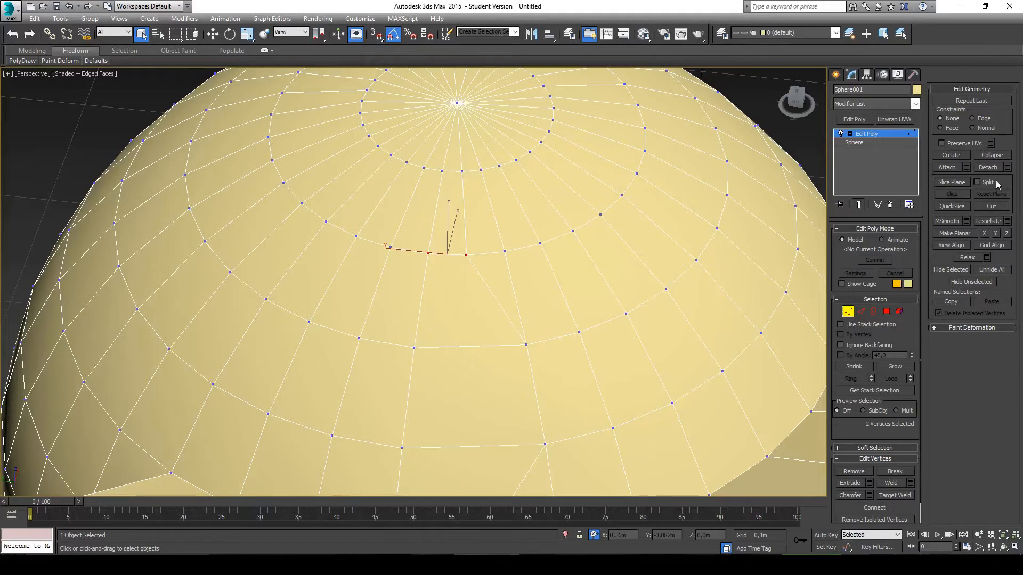
pyautogui.click(991, 155)
pyautogui.moveTo(478, 184); pyautogui.dragTo(493, 221, button='middle')
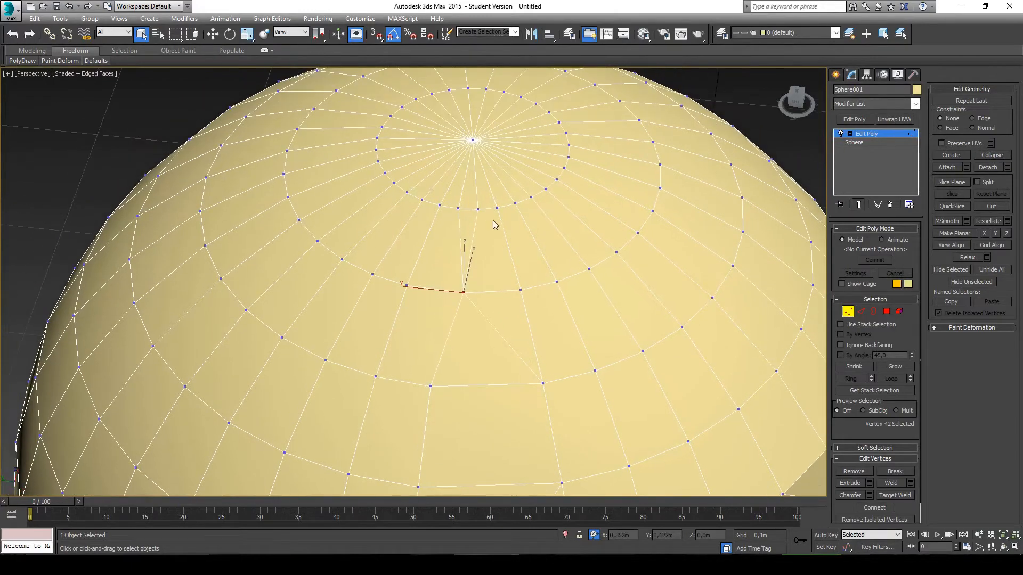
pyautogui.click(477, 208)
pyautogui.keyDown('ctrl'); pyautogui.click(458, 208); pyautogui.keyUp('ctrl')
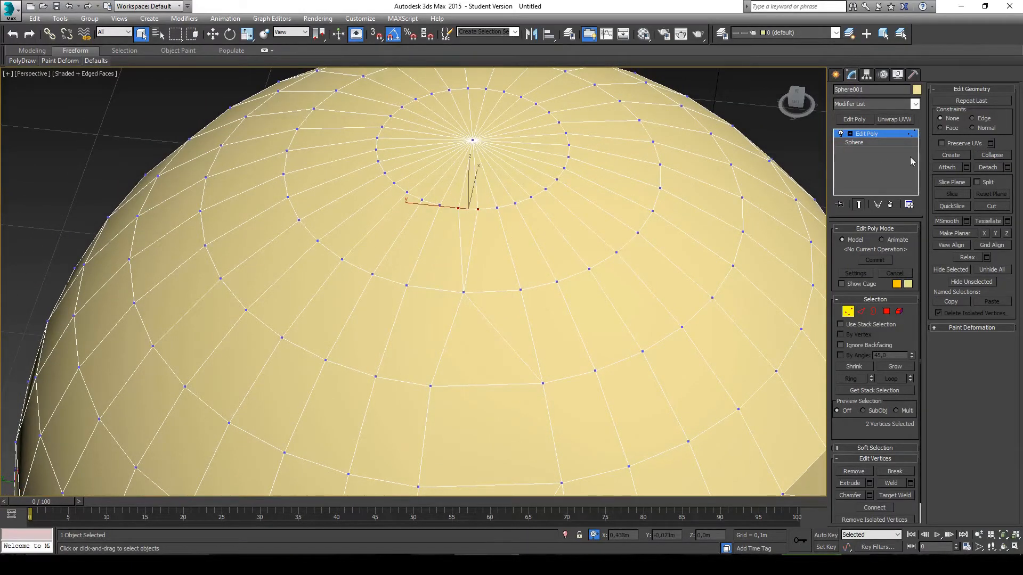
pyautogui.click(989, 158)
# - Try collapsing a region-selected group of vertices on the sphere's upper side, inspect both sides of the sphere, and undo the collapse
pyautogui.moveTo(180, 201); pyautogui.dragTo(370, 374)
pyautogui.click(991, 155)
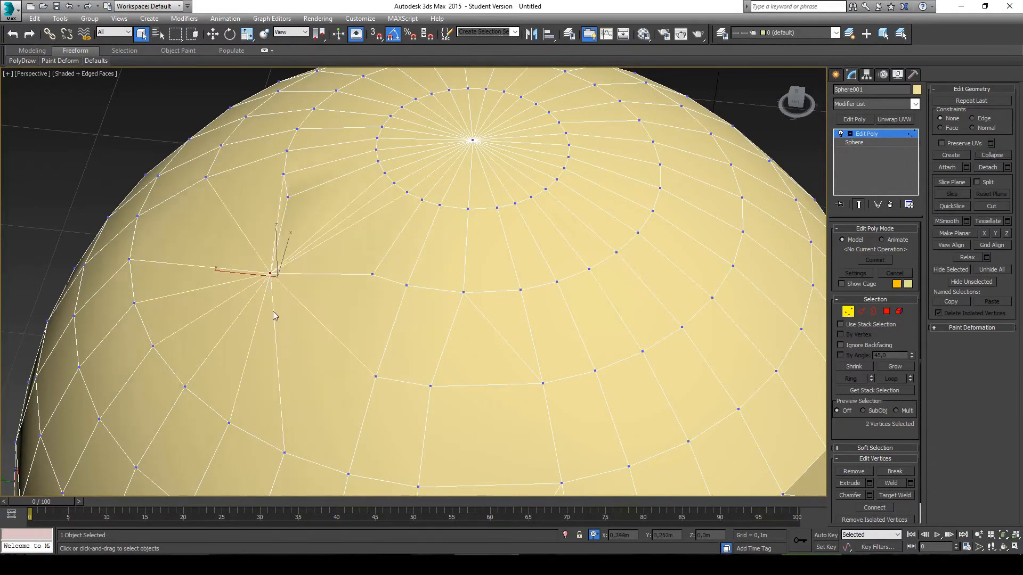
pyautogui.keyDown('alt'); pyautogui.moveTo(273, 315); pyautogui.dragTo(310, 289, button='middle'); pyautogui.keyUp('alt')
pyautogui.keyDown('alt'); pyautogui.moveTo(426, 210); pyautogui.dragTo(320, 430, button='middle'); pyautogui.keyUp('alt')
pyautogui.scroll(-3, 425, 250)
pyautogui.keyDown('alt'); pyautogui.moveTo(264, 393); pyautogui.dragTo(257, 410, button='middle'); pyautogui.keyUp('alt')
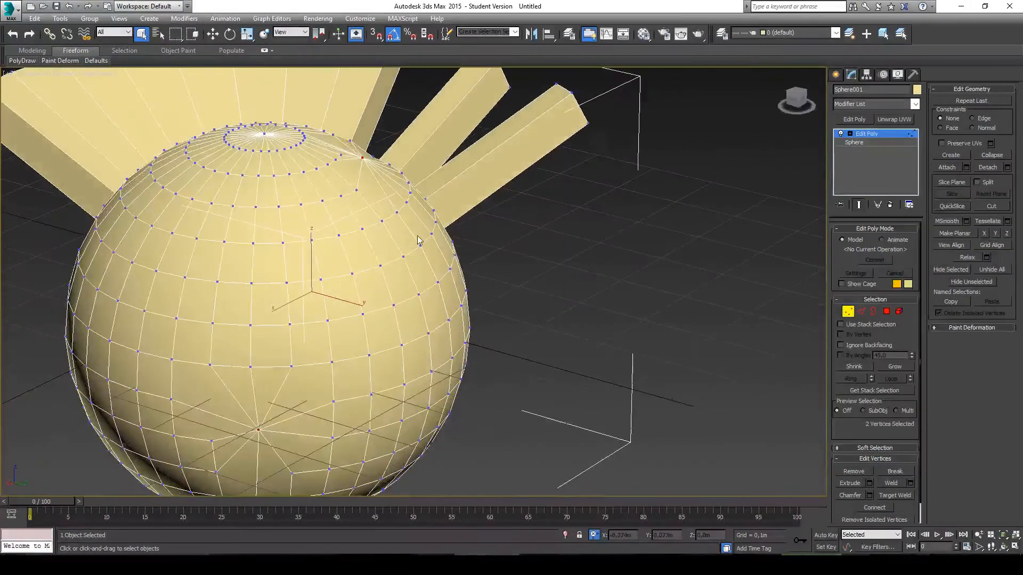
pyautogui.hotkey('ctrl', 'z')
# - Select two diagonally opposite vertices of a quad on the sphere's upper front and connect them
pyautogui.keyDown('alt'); pyautogui.moveTo(448, 196); pyautogui.dragTo(437, 218, button='middle'); pyautogui.keyUp('alt')
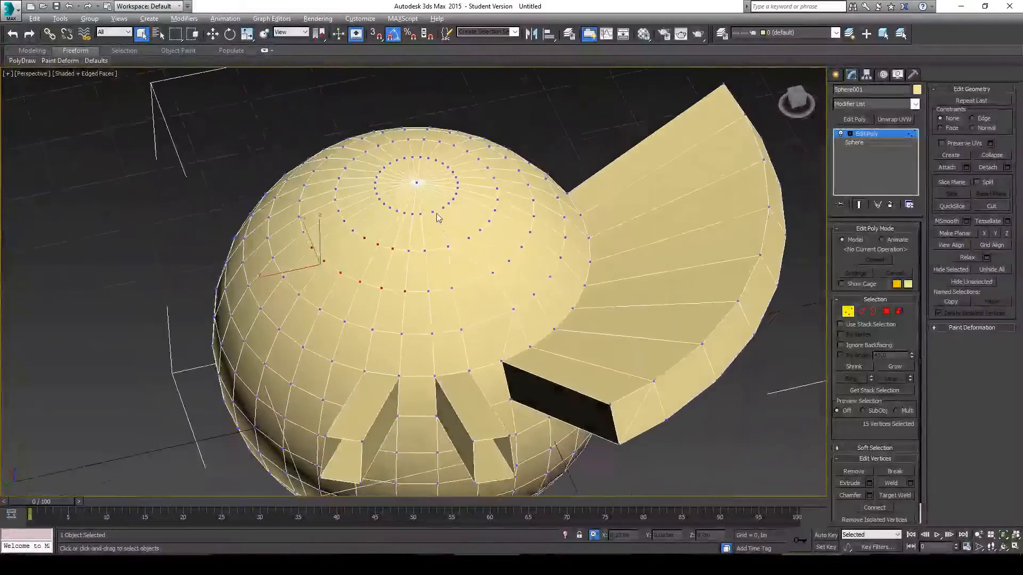
pyautogui.scroll(3, 437, 217)
pyautogui.scroll(3, 660, 250)
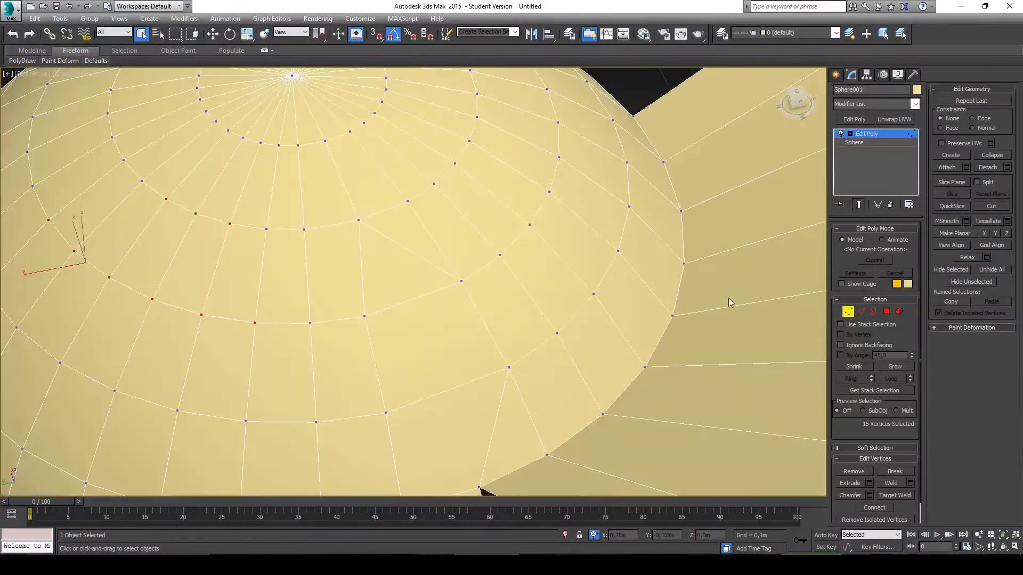
pyautogui.moveTo(437, 267); pyautogui.dragTo(580, 262, button='middle')
pyautogui.click(467, 288)
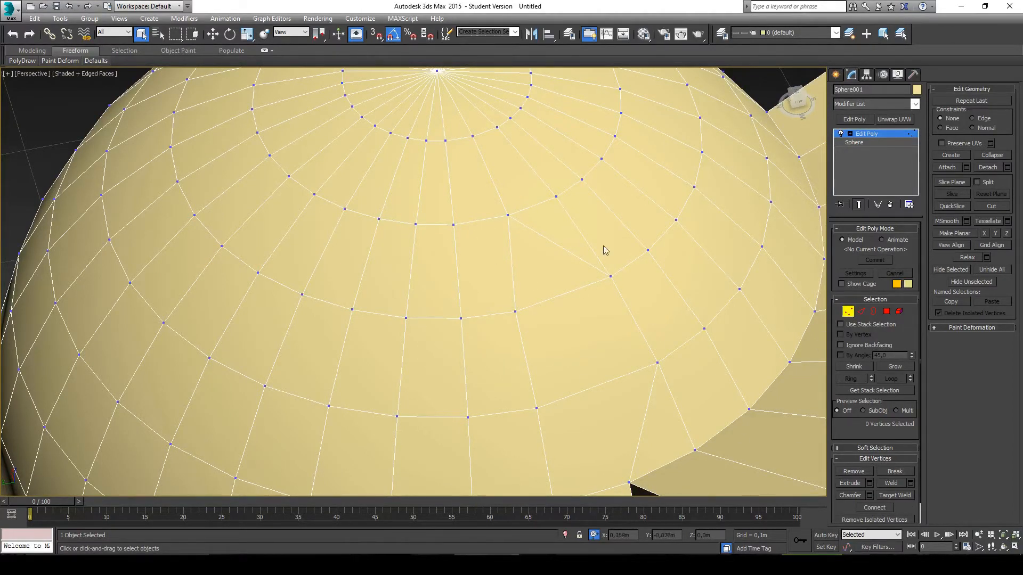
pyautogui.click(452, 224)
pyautogui.keyDown('ctrl'); pyautogui.click(412, 320); pyautogui.keyUp('ctrl')
pyautogui.keyDown('alt'); pyautogui.moveTo(416, 303); pyautogui.dragTo(446, 269, button='middle'); pyautogui.keyUp('alt')
pyautogui.click(881, 509)
# - At the edge level, remove four neighbouring vertical edges between two rings on the sphere's upper front
pyautogui.press('2')
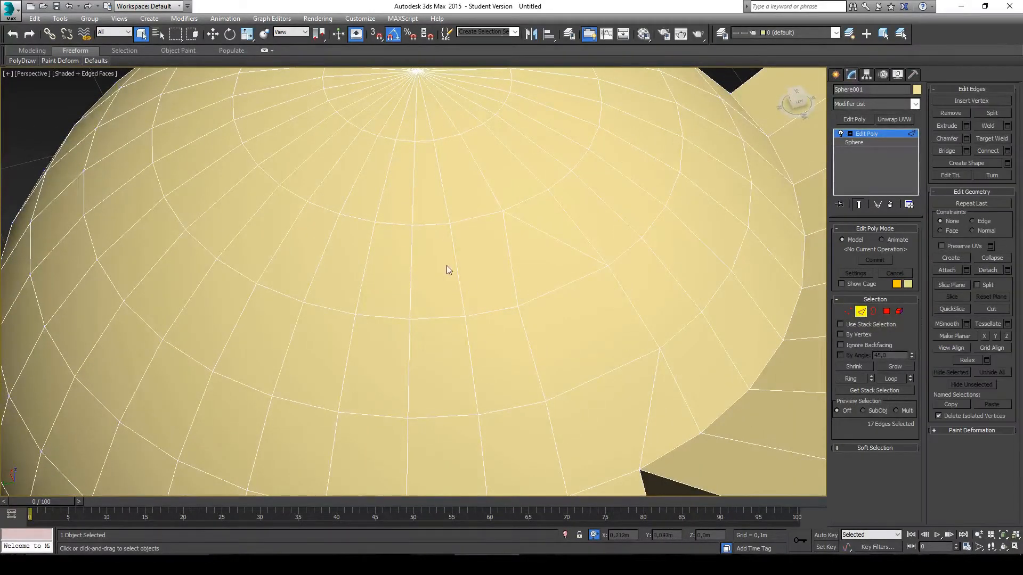
pyautogui.click(411, 271)
pyautogui.keyDown('ctrl'); pyautogui.click(365, 269); pyautogui.keyUp('ctrl')
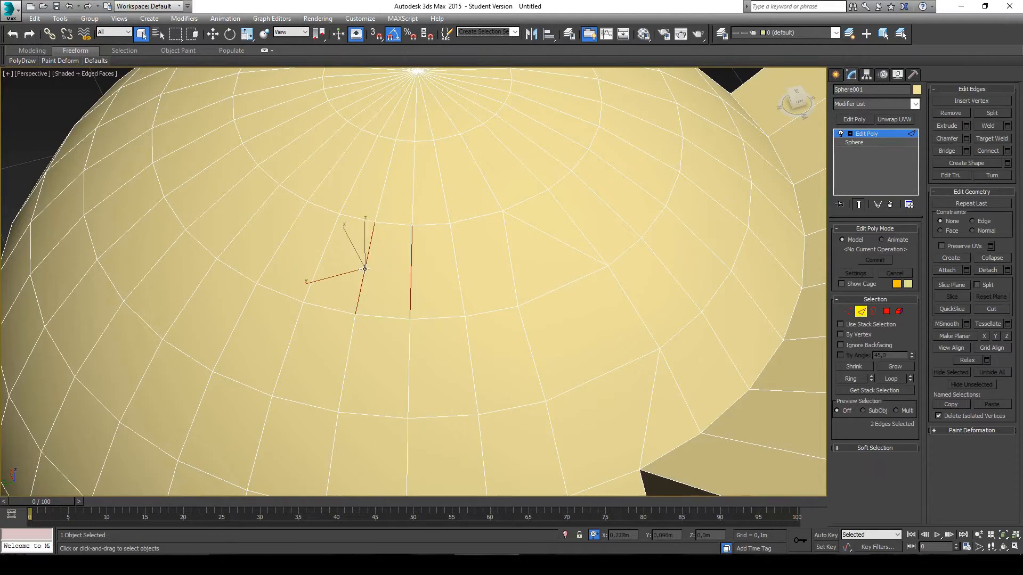
pyautogui.keyDown('ctrl'); pyautogui.click(315, 268); pyautogui.keyUp('ctrl')
pyautogui.keyDown('ctrl'); pyautogui.click(276, 248); pyautogui.keyUp('ctrl')
pyautogui.press('BackSpace')
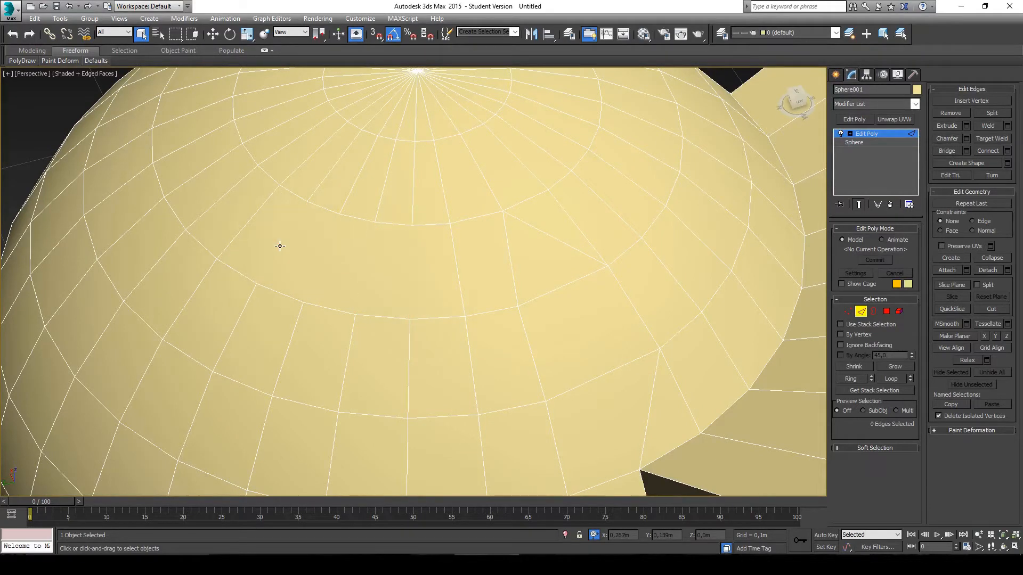
# - At the vertex level, connect four pairs of diagonally opposite vertices across the cleared band between the two rings
pyautogui.press('1')
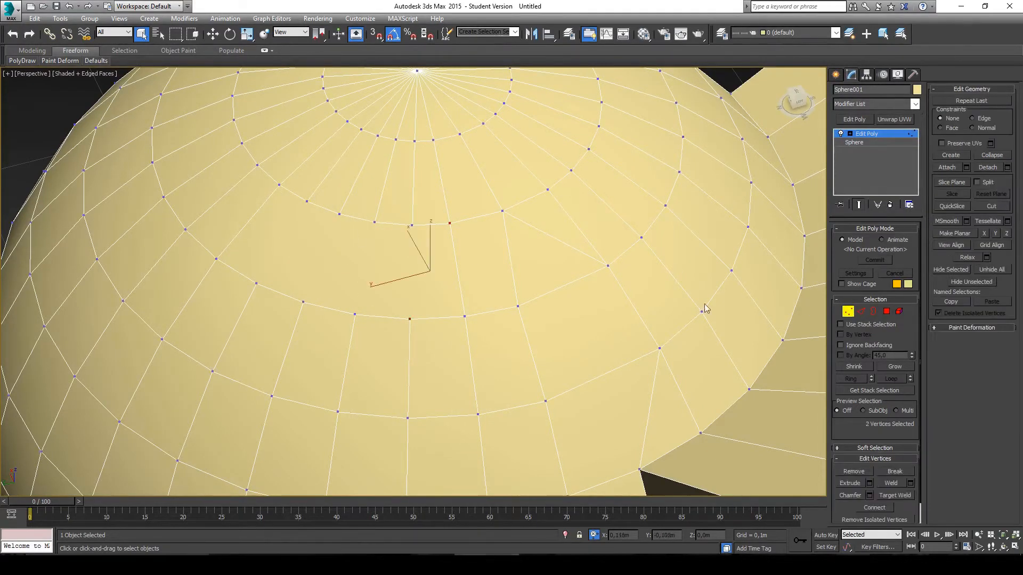
pyautogui.click(412, 226)
pyautogui.keyDown('ctrl'); pyautogui.click(355, 314); pyautogui.keyUp('ctrl')
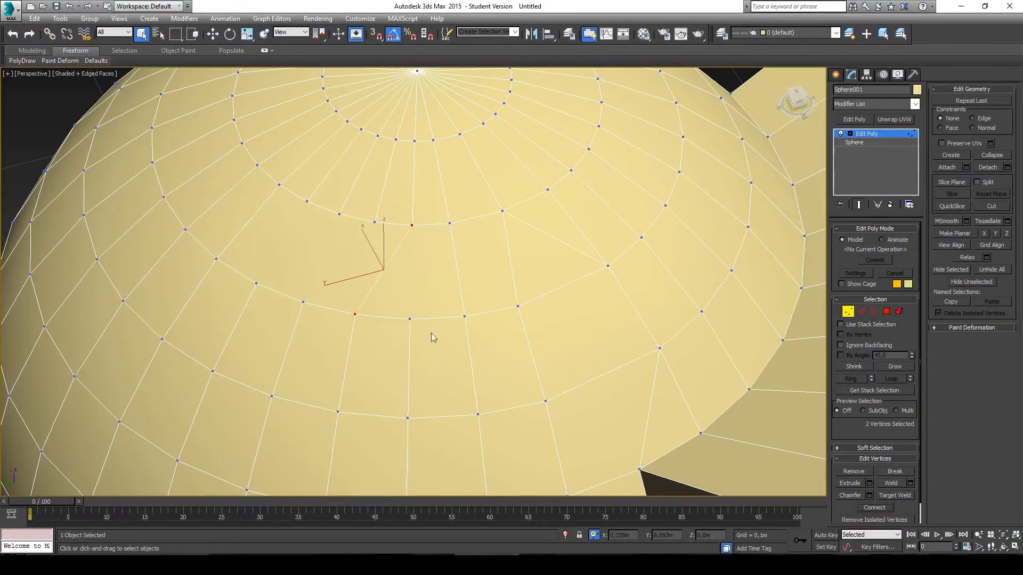
pyautogui.click(374, 222)
pyautogui.keyDown('ctrl'); pyautogui.click(303, 302); pyautogui.keyUp('ctrl')
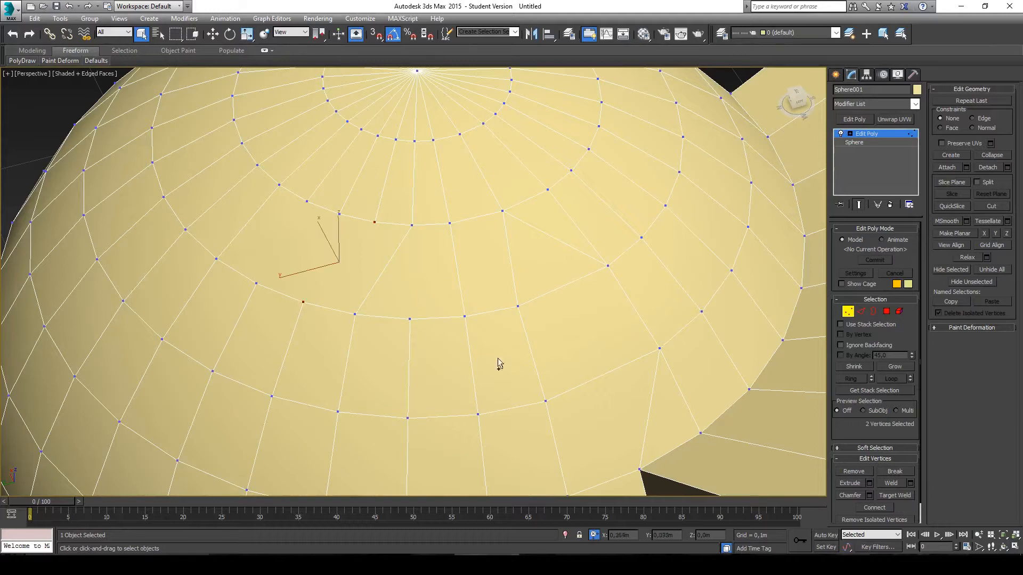
pyautogui.click(339, 213)
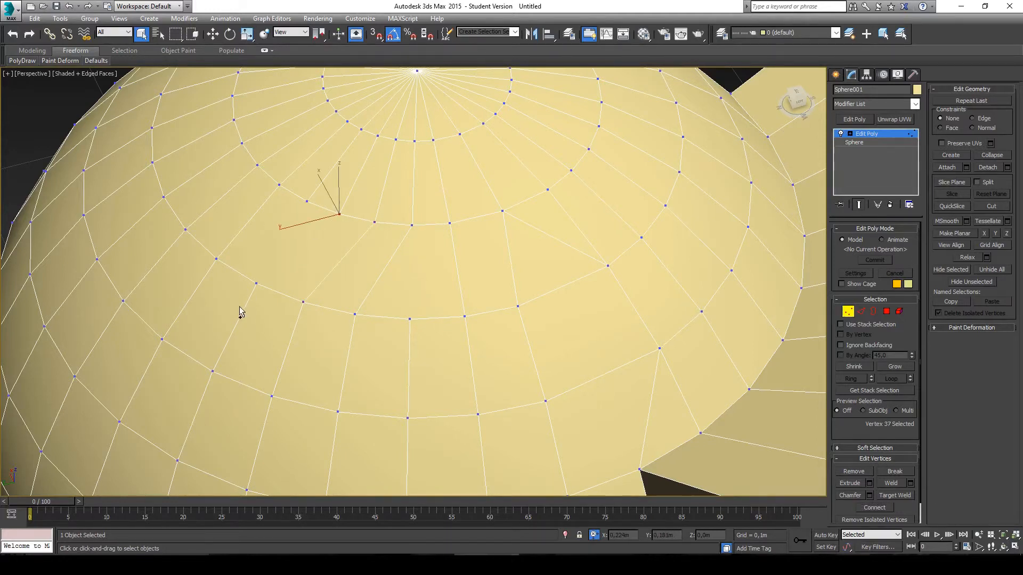
pyautogui.keyDown('ctrl'); pyautogui.click(256, 283); pyautogui.keyUp('ctrl')
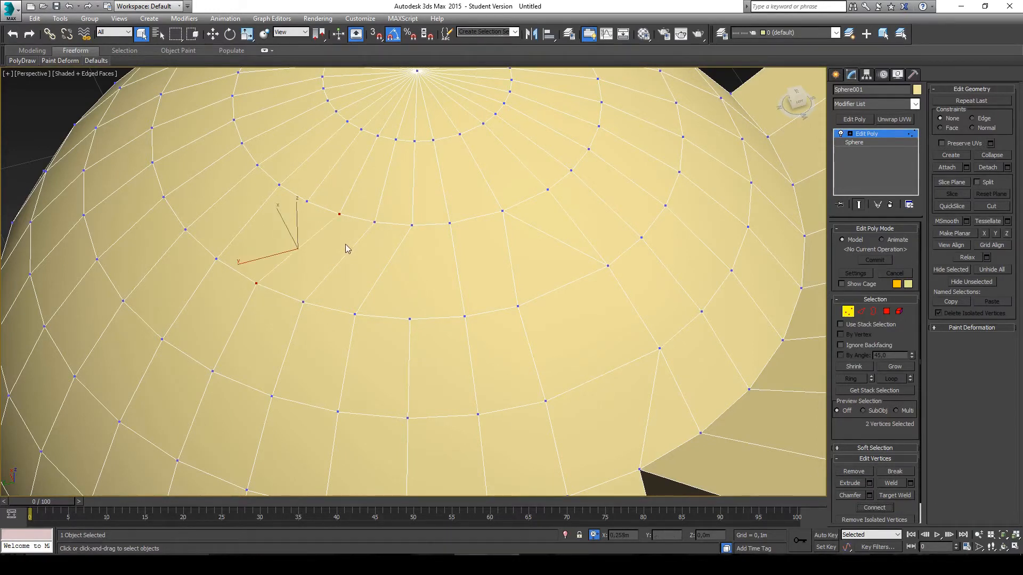
pyautogui.click(307, 201)
pyautogui.keyDown('ctrl'); pyautogui.click(217, 259); pyautogui.keyUp('ctrl')
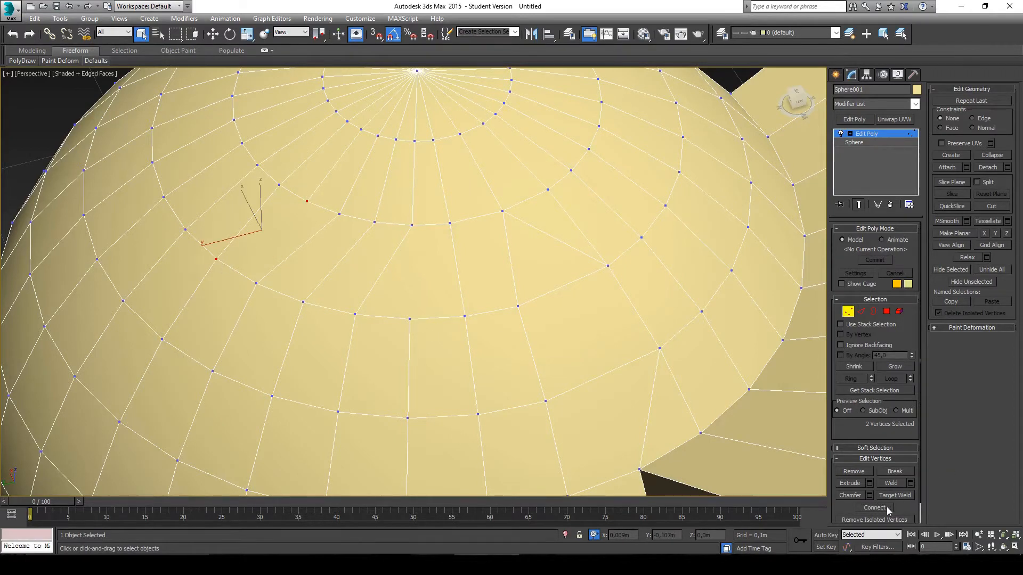
# - Select the two vertically aligned vertices beside the rightmost new diagonal, one on each ring of the band
pyautogui.click(410, 316)
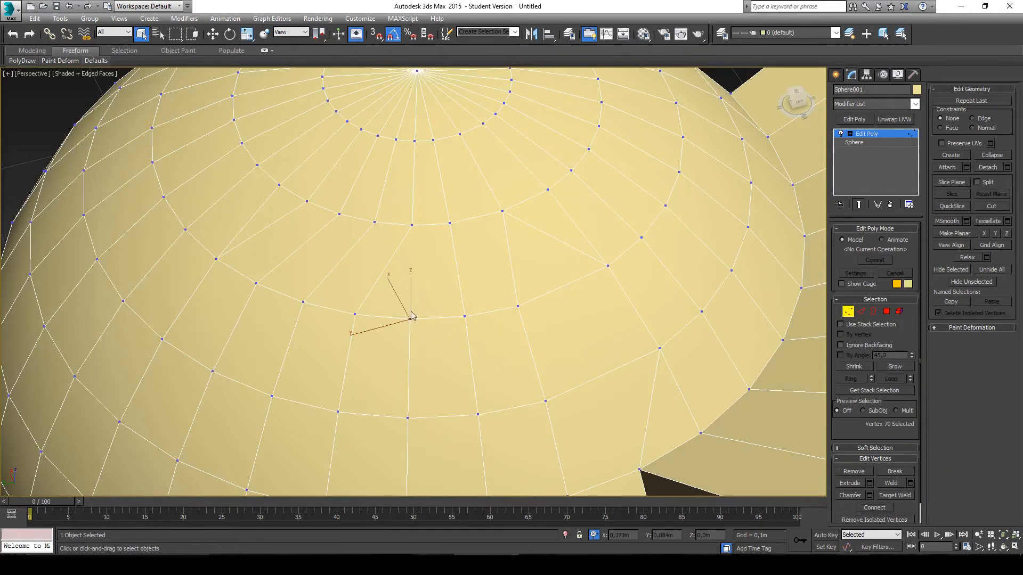
pyautogui.keyDown('ctrl'); pyautogui.click(413, 225); pyautogui.keyUp('ctrl')
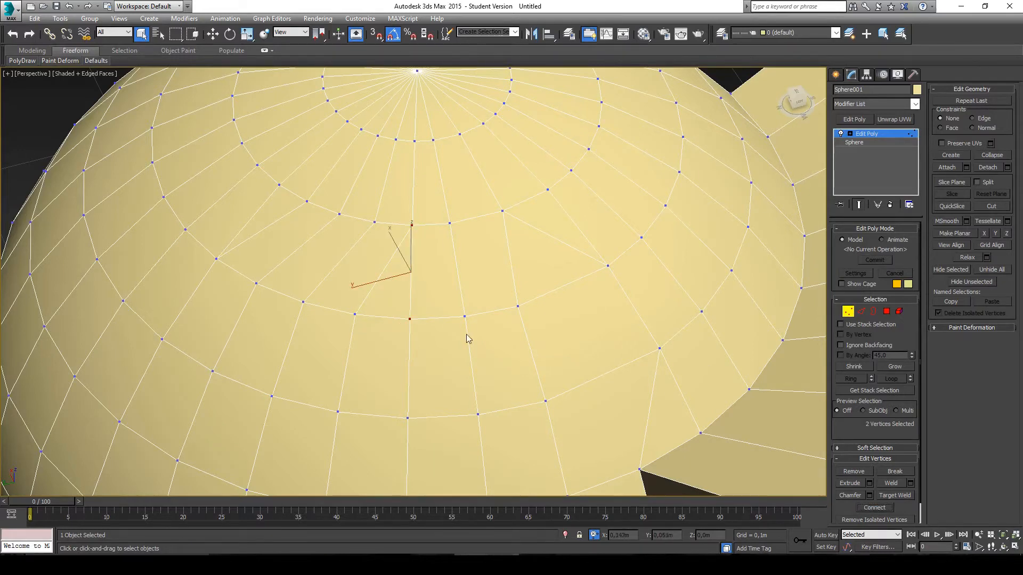
pyautogui.moveTo(409, 252); pyautogui.dragTo(470, 283, button='middle')
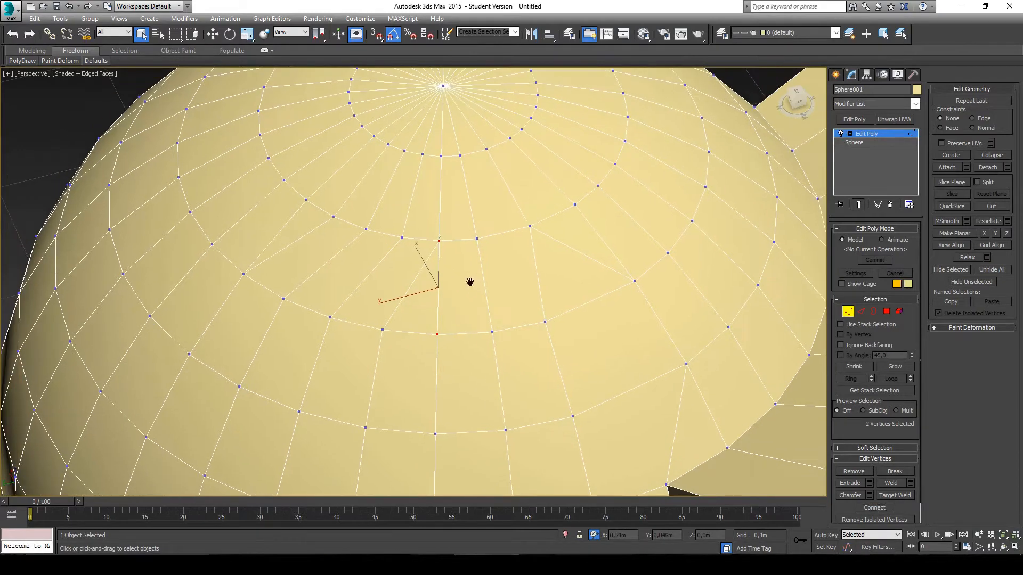
# - At the edge level, try deleting the rightmost diagonal edge, inspect the mesh there, and undo the deletion
pyautogui.click(862, 311)
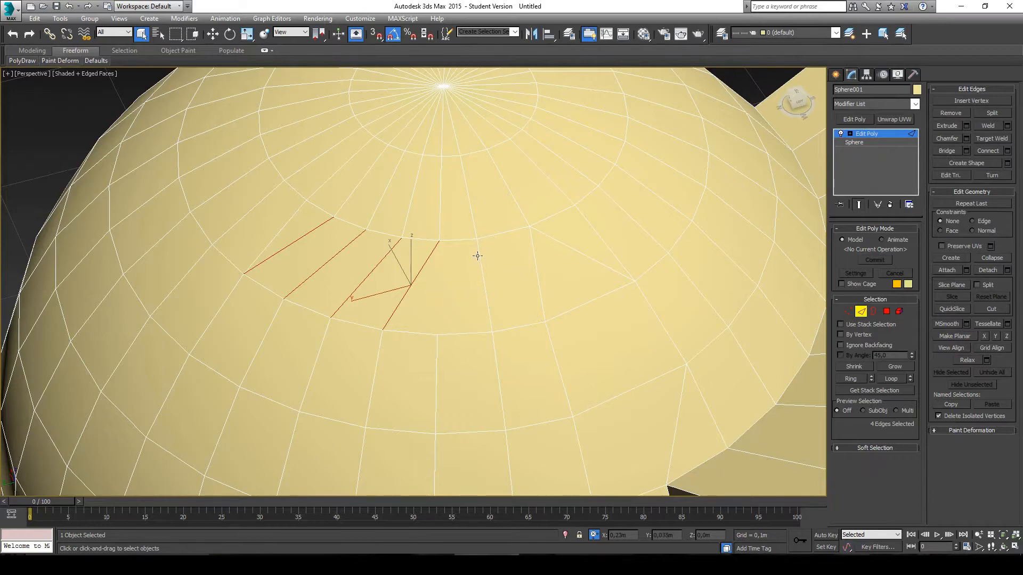
pyautogui.scroll(2, 427, 264)
pyautogui.click(405, 268)
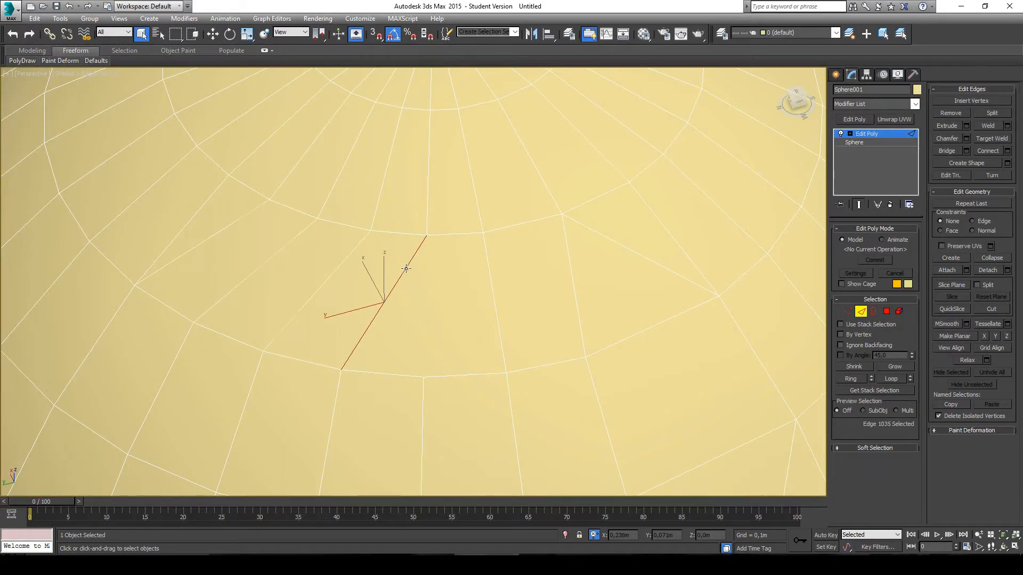
pyautogui.press('BackSpace')
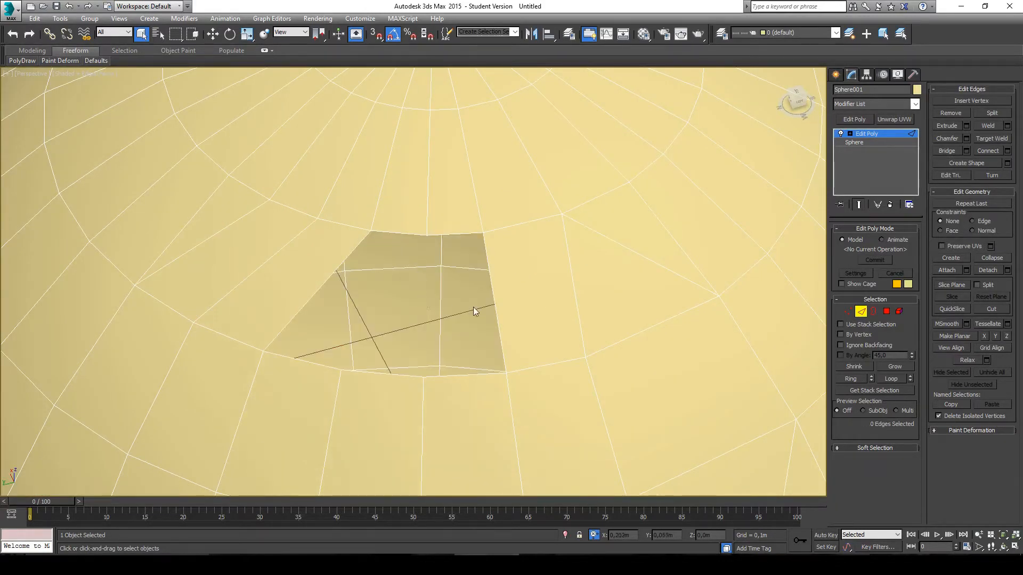
pyautogui.keyDown('alt'); pyautogui.moveTo(406, 235); pyautogui.dragTo(376, 279, button='middle'); pyautogui.keyUp('alt')
pyautogui.hotkey('ctrl', 'z')
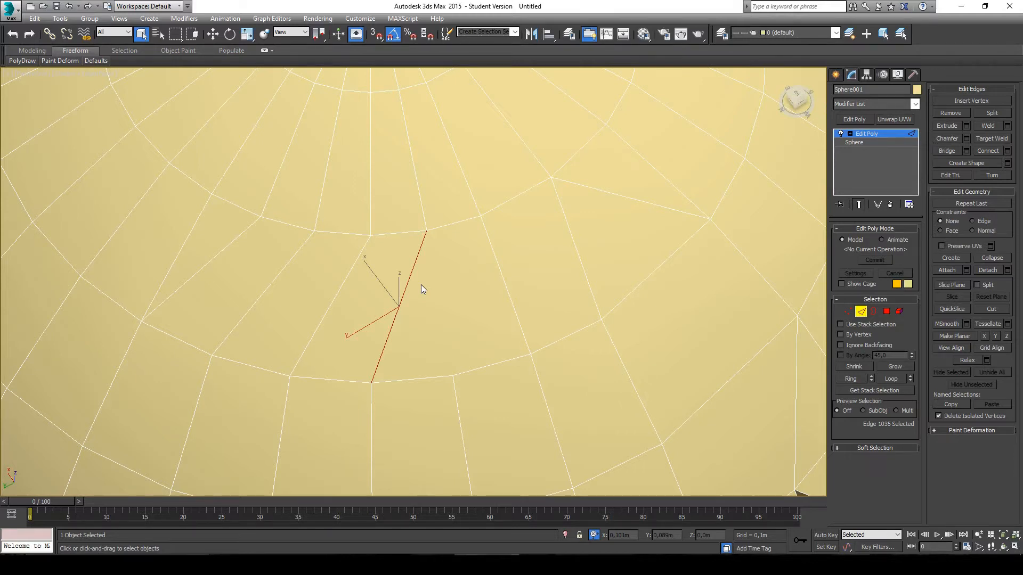
# - Try removing the same diagonal edge twice, undoing the removal each time
pyautogui.press('BackSpace')
pyautogui.hotkey('ctrl', 'z')
pyautogui.press('BackSpace')
pyautogui.scroll(2, 481, 295)
pyautogui.hotkey('ctrl', 'z')
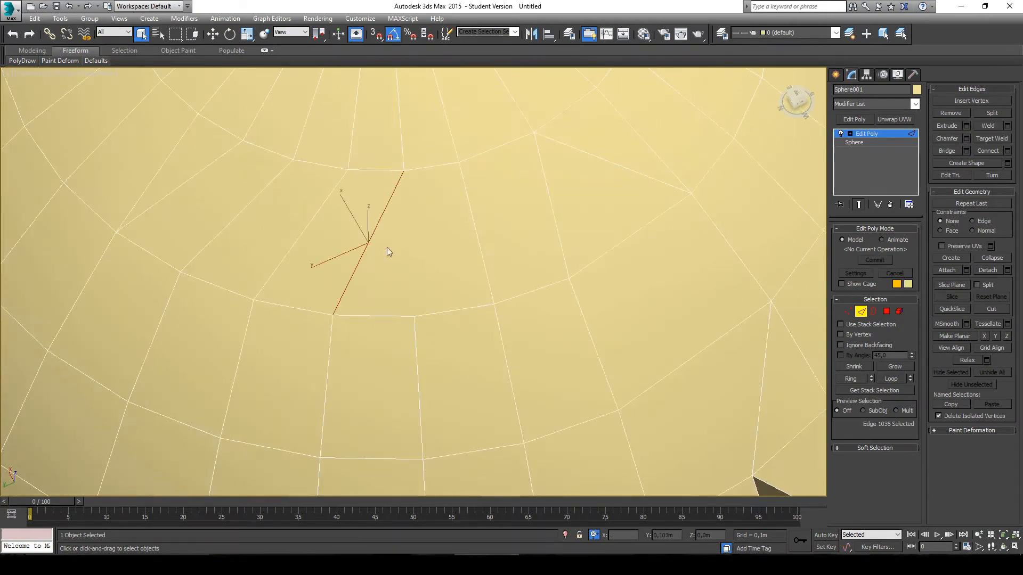
# - With the Cut tool, draw a closed irregular nine-corner outline across the polygons around the rightmost diagonal edge and finish the cut
pyautogui.moveTo(430, 221); pyautogui.dragTo(436, 268, button='middle')
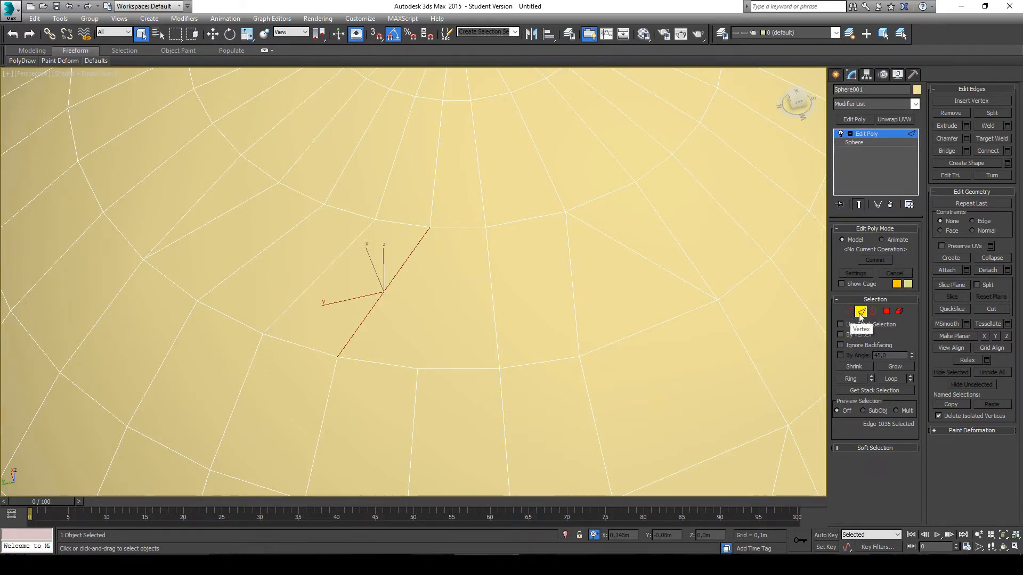
pyautogui.click(990, 309)
pyautogui.scroll(-4, 482, 333)
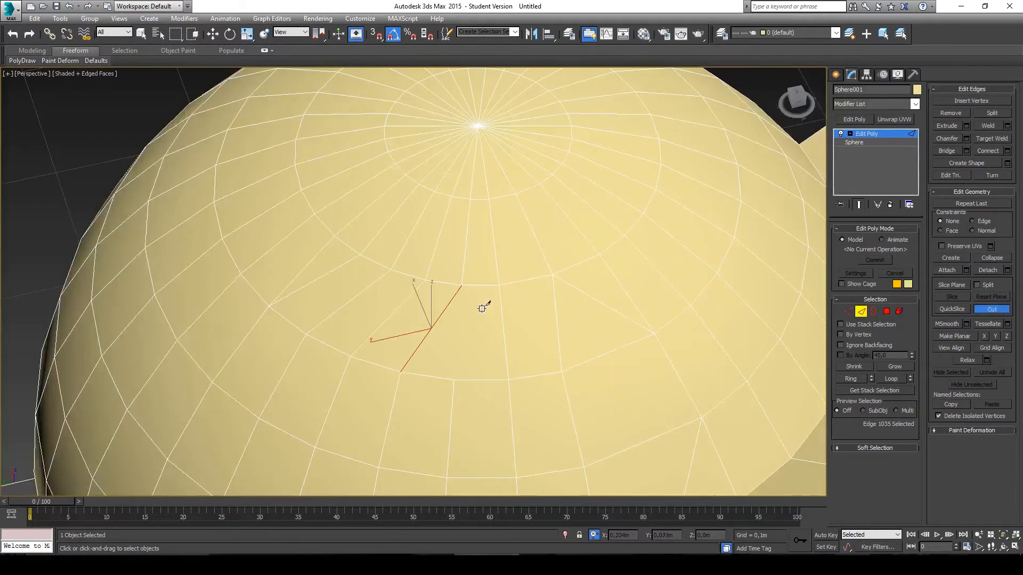
pyautogui.click(444, 270)
pyautogui.click(425, 309)
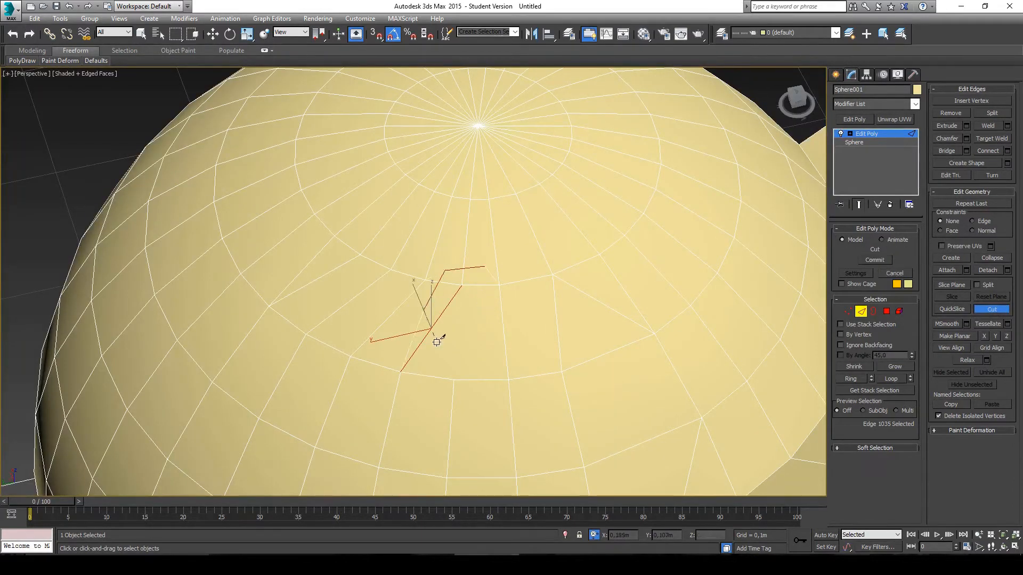
pyautogui.click(439, 349)
pyautogui.click(482, 317)
pyautogui.click(521, 347)
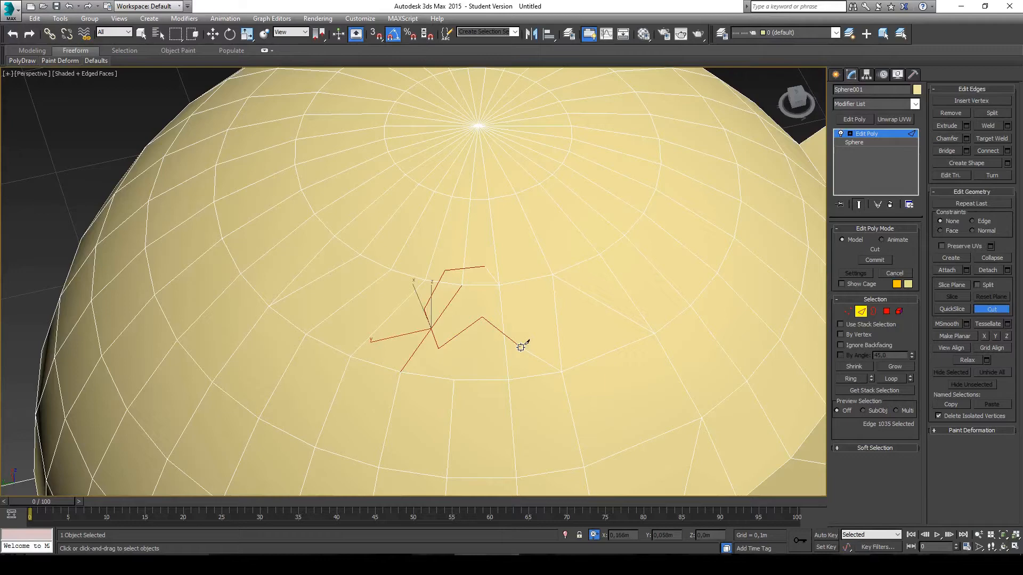
pyautogui.click(530, 298)
pyautogui.click(525, 266)
pyautogui.click(486, 247)
pyautogui.click(485, 265)
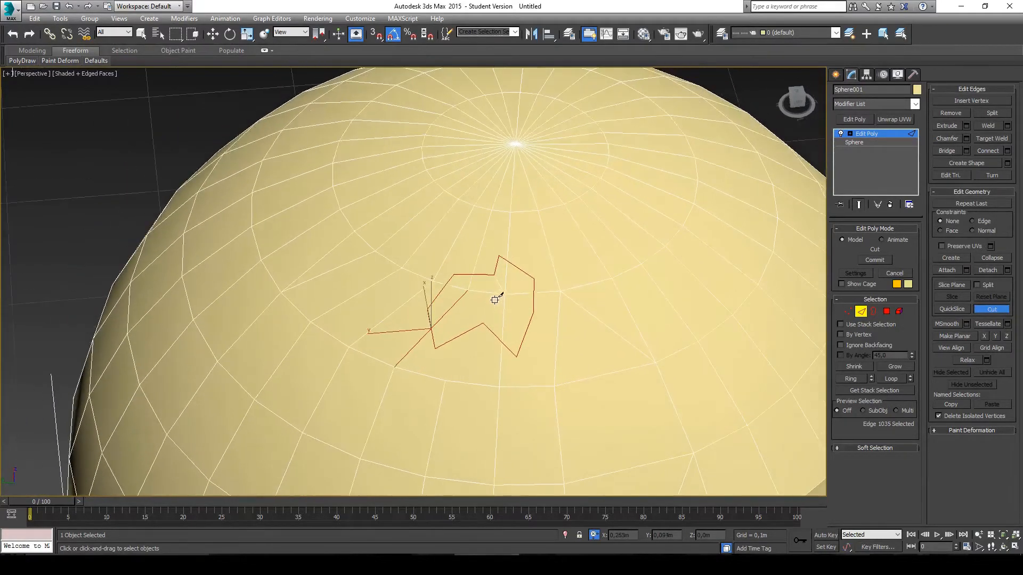
pyautogui.scroll(3, 495, 296)
pyautogui.rightClick(439, 267)
pyautogui.keyDown('alt'); pyautogui.moveTo(508, 242); pyautogui.dragTo(473, 245, button='middle'); pyautogui.keyUp('alt')
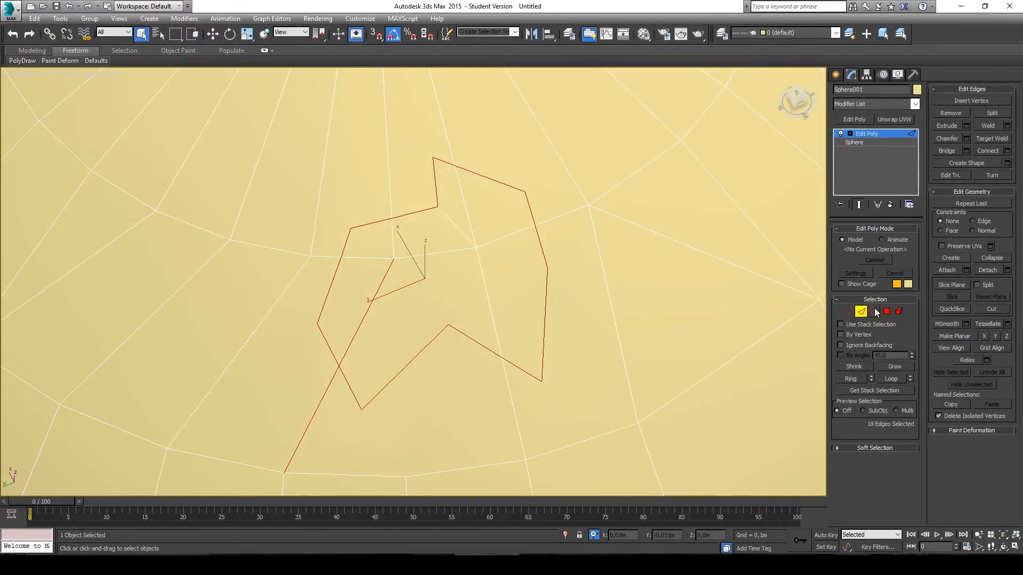
# - Cut from next to the ring vertex right of the outline, along the outline's right side, to the vertex on the ring below
pyautogui.click(989, 308)
pyautogui.scroll(5, 639, 254)
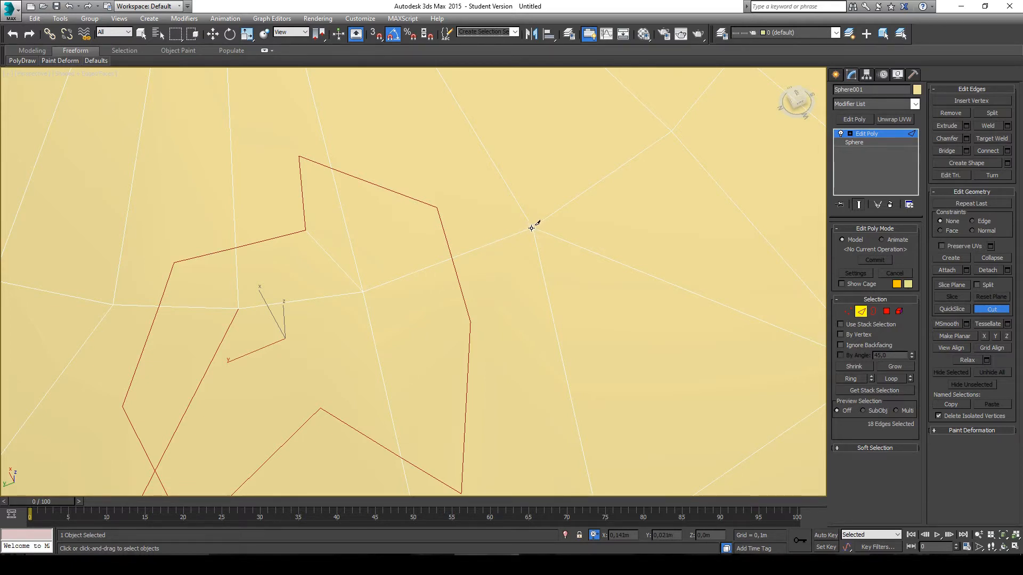
pyautogui.moveTo(536, 267); pyautogui.dragTo(500, 227, button='middle')
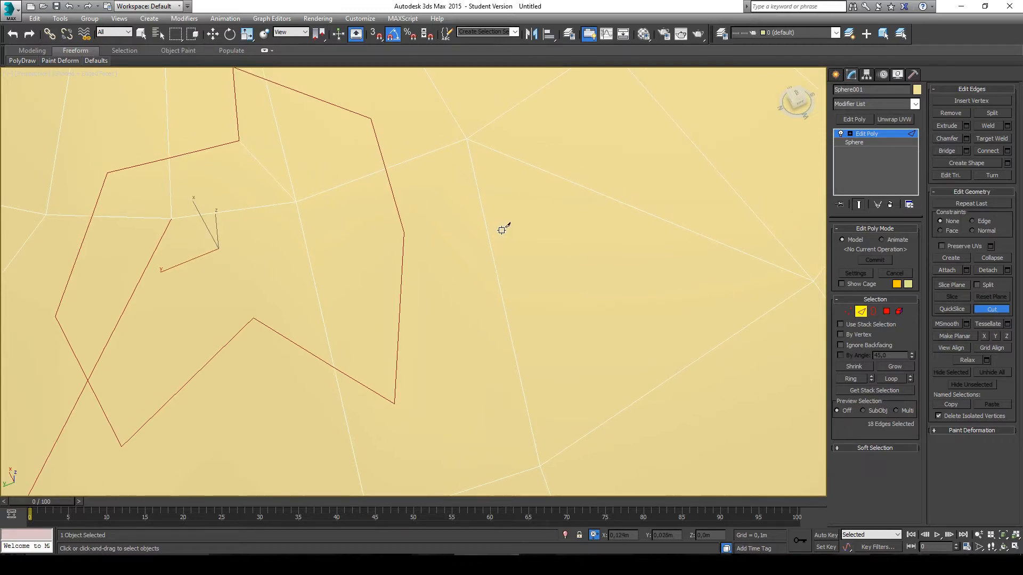
pyautogui.click(467, 138)
pyautogui.click(403, 232)
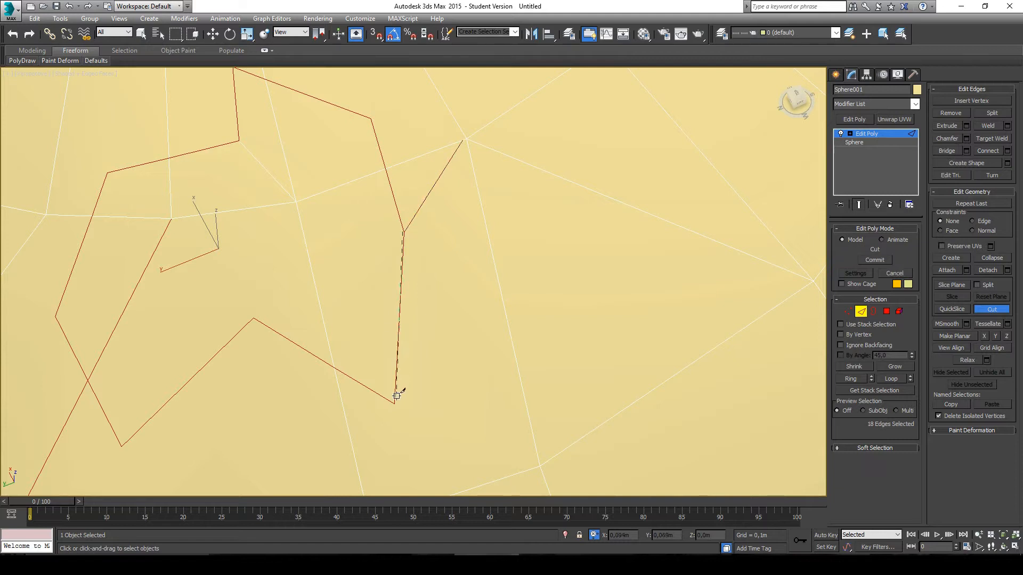
pyautogui.click(539, 465)
pyautogui.rightClick(505, 255)
# - At the polygon level, select the narrow polygon beside the outline's right side and examine its upper corner up close
pyautogui.click(887, 312)
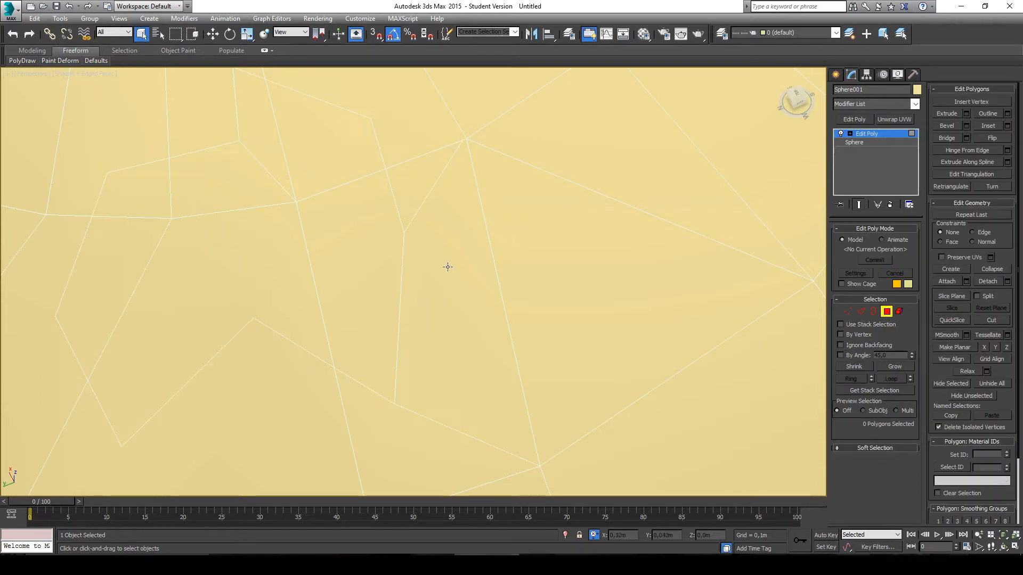
pyautogui.click(488, 286)
pyautogui.scroll(8, 591, 345)
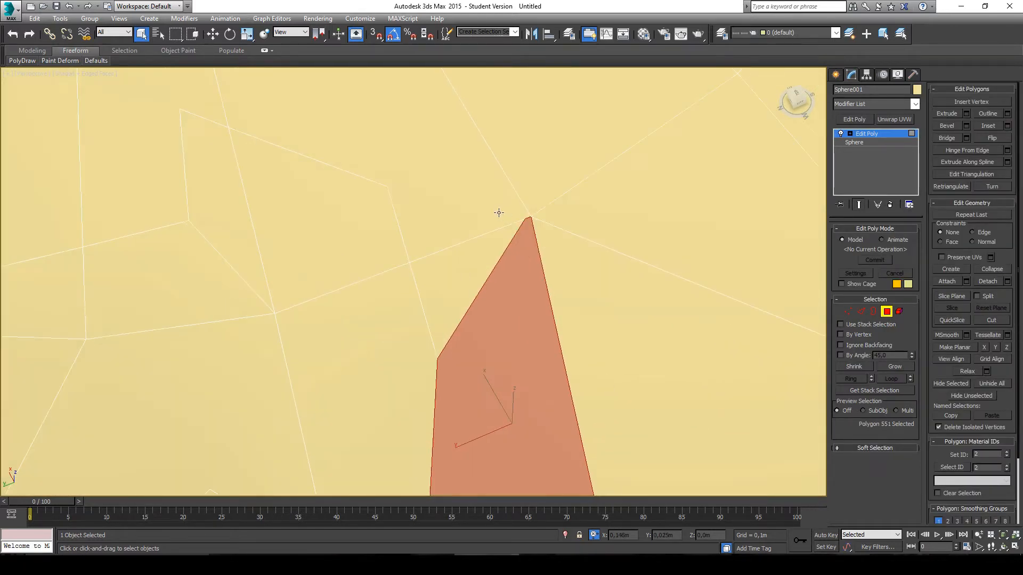
pyautogui.scroll(1, 558, 226)
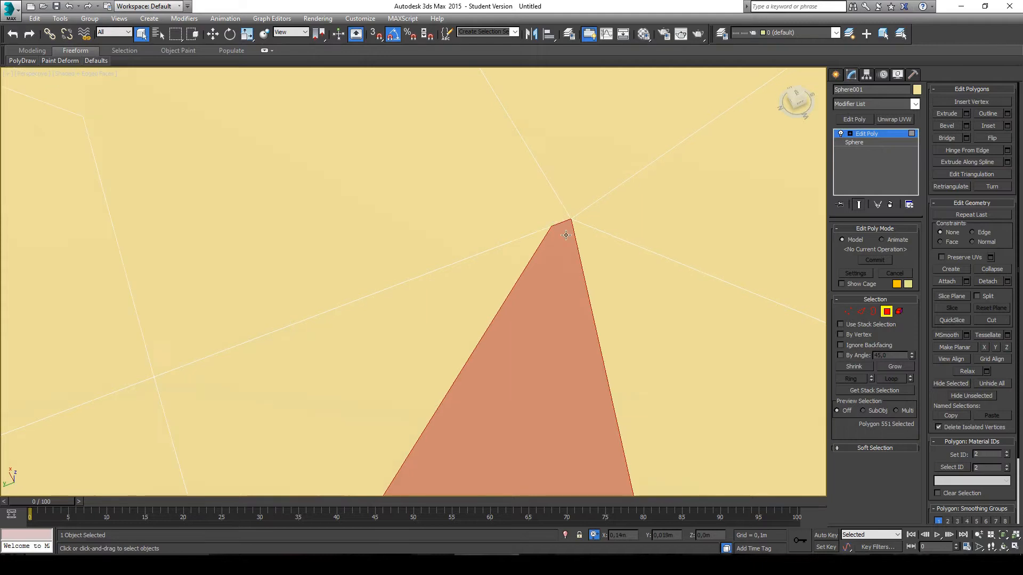
pyautogui.scroll(-1, 552, 246)
pyautogui.scroll(-5, 549, 235)
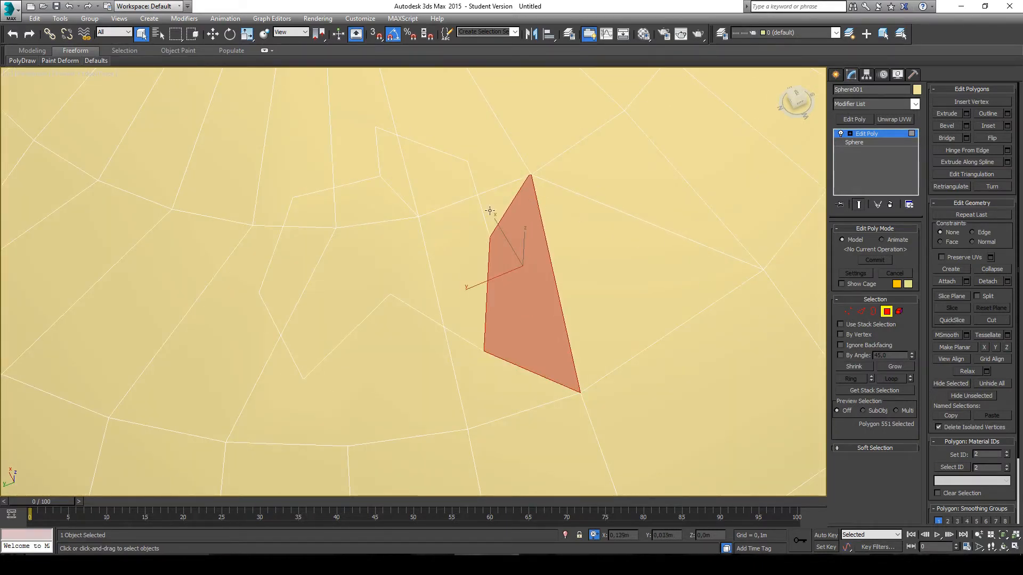
pyautogui.moveTo(475, 199); pyautogui.dragTo(532, 228, button='middle')
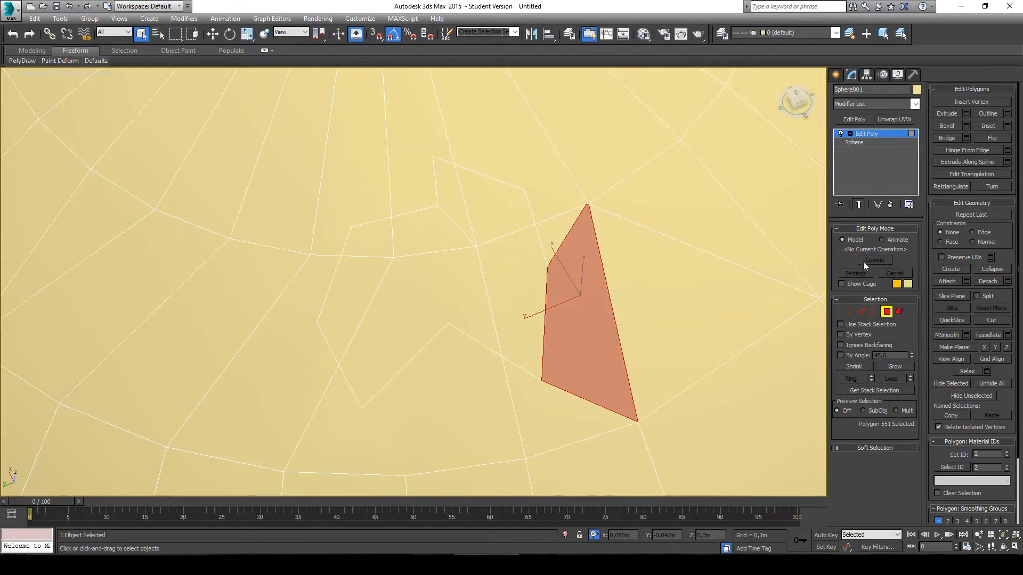
# - At the vertex level, select all vertices and weld them with a threshold of 0,001m
pyautogui.click(846, 311)
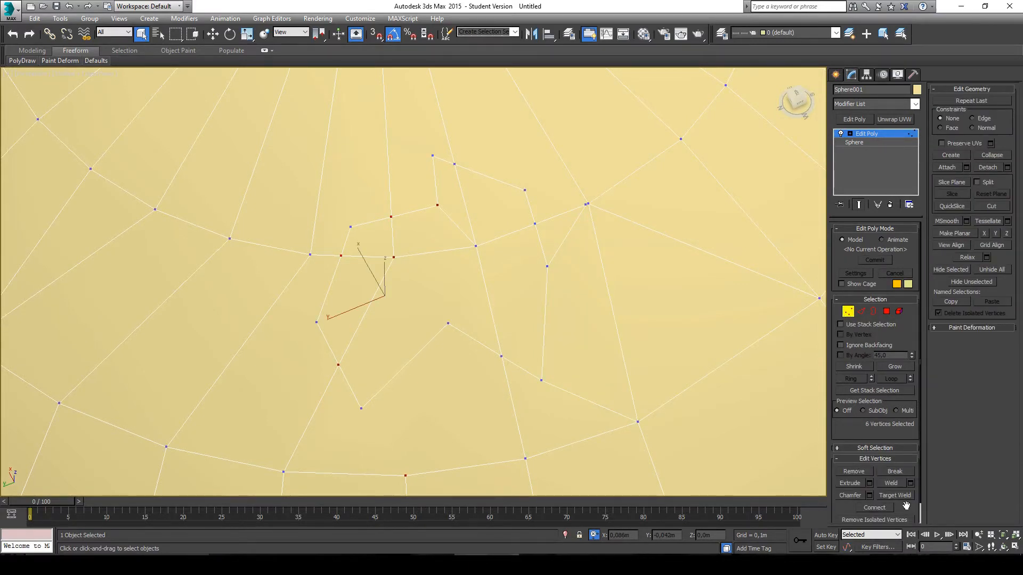
pyautogui.scroll(-1, 905, 504)
pyautogui.moveTo(576, 279); pyautogui.dragTo(587, 311, button='middle')
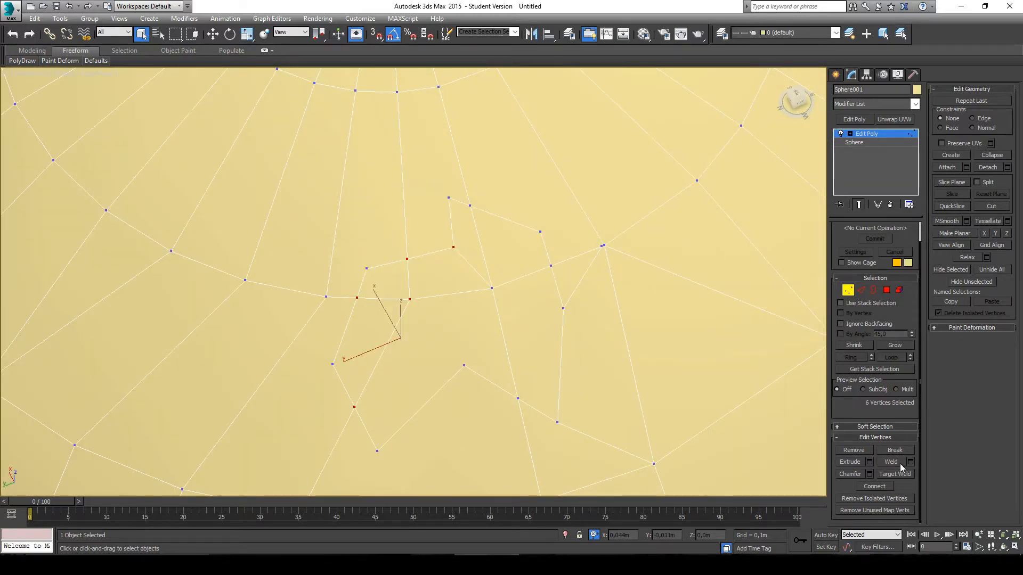
pyautogui.scroll(5, 619, 285)
pyautogui.scroll(-5, 413, 260)
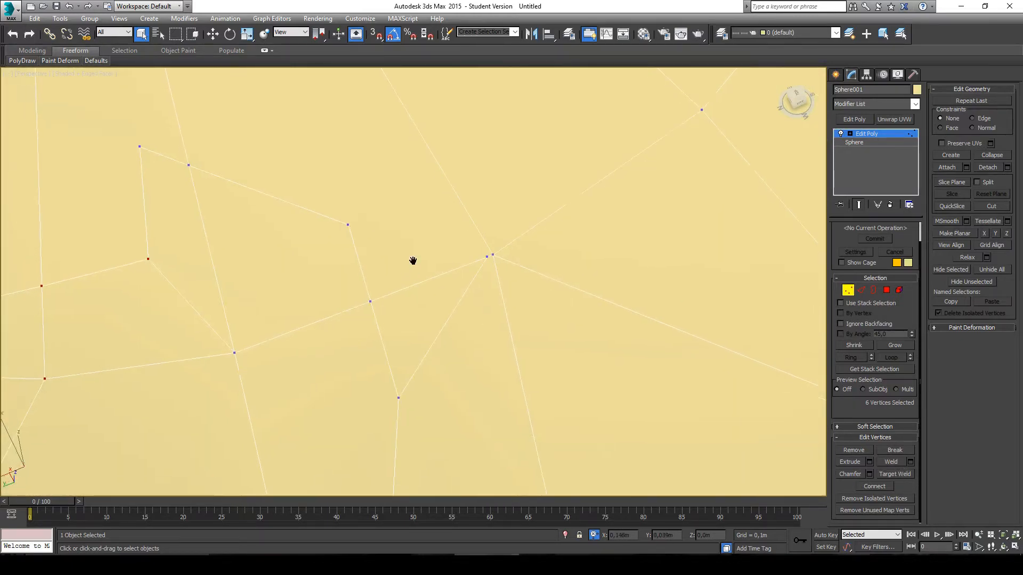
pyautogui.click(911, 462)
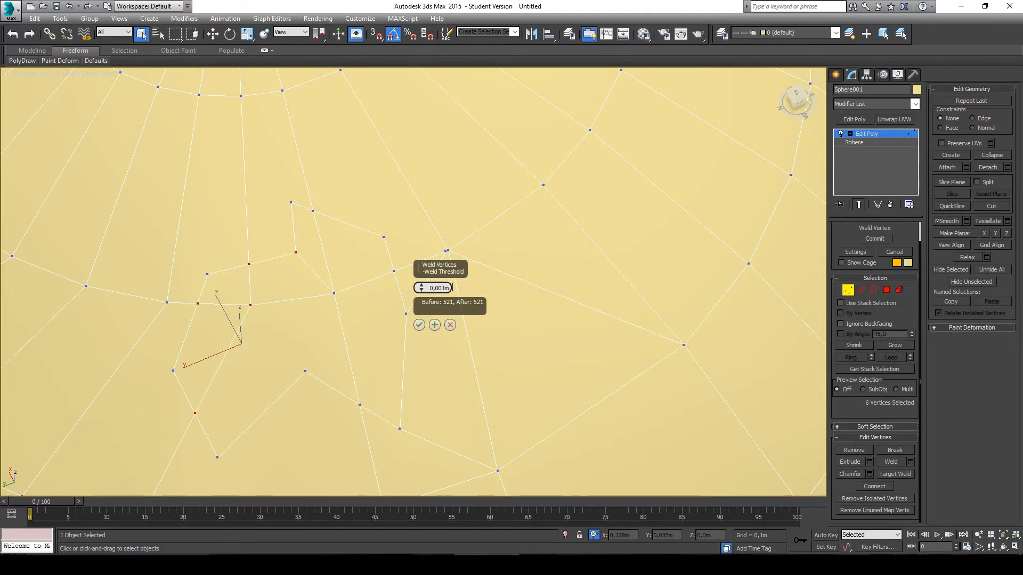
pyautogui.moveTo(486, 273); pyautogui.dragTo(501, 285, button='middle')
pyautogui.moveTo(488, 203); pyautogui.dragTo(557, 203, button='middle')
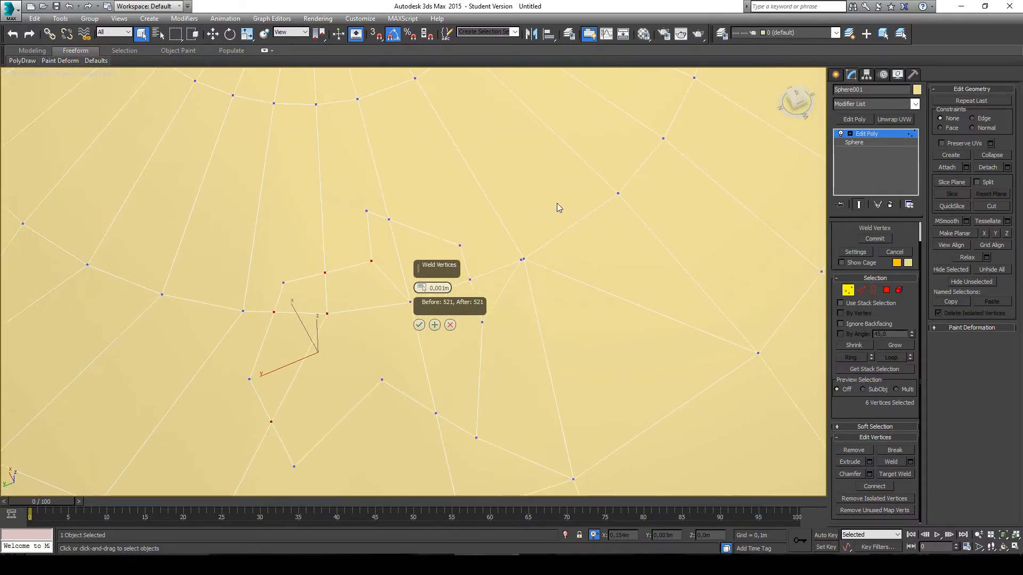
pyautogui.hotkey('ctrl', 'a')
pyautogui.scroll(3, 529, 267)
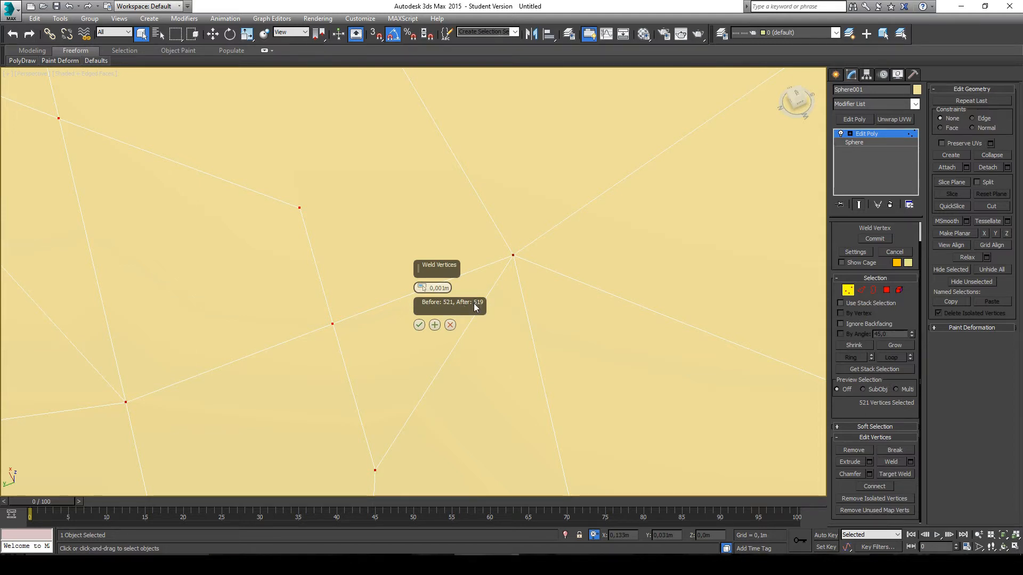
pyautogui.click(419, 325)
pyautogui.scroll(-3, 501, 266)
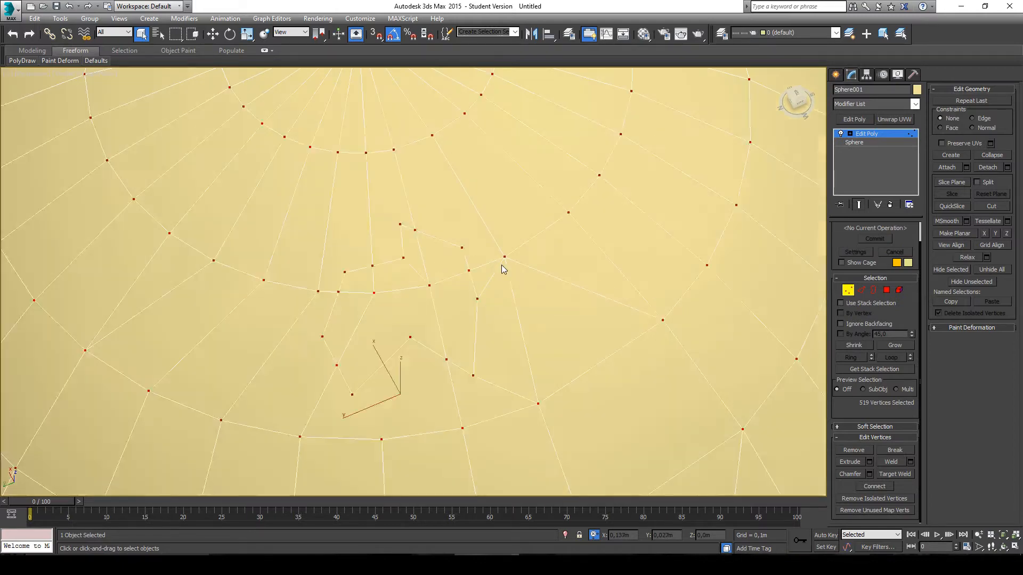
# - Examine the welded corner beside the outline's right side up close and undo the weld of all vertices
pyautogui.scroll(-3, 501, 265)
pyautogui.scroll(3, 506, 268)
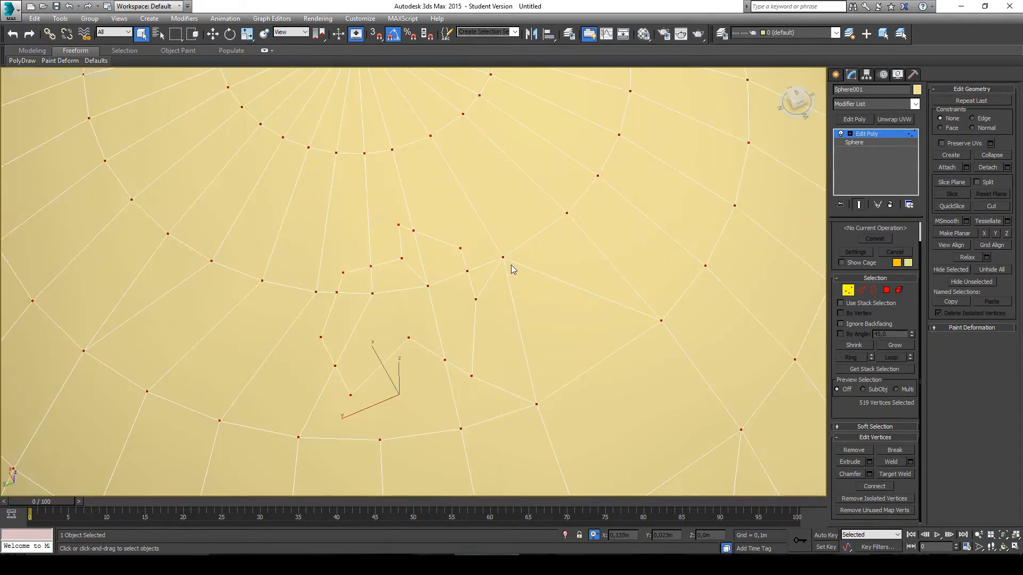
pyautogui.scroll(2, 510, 264)
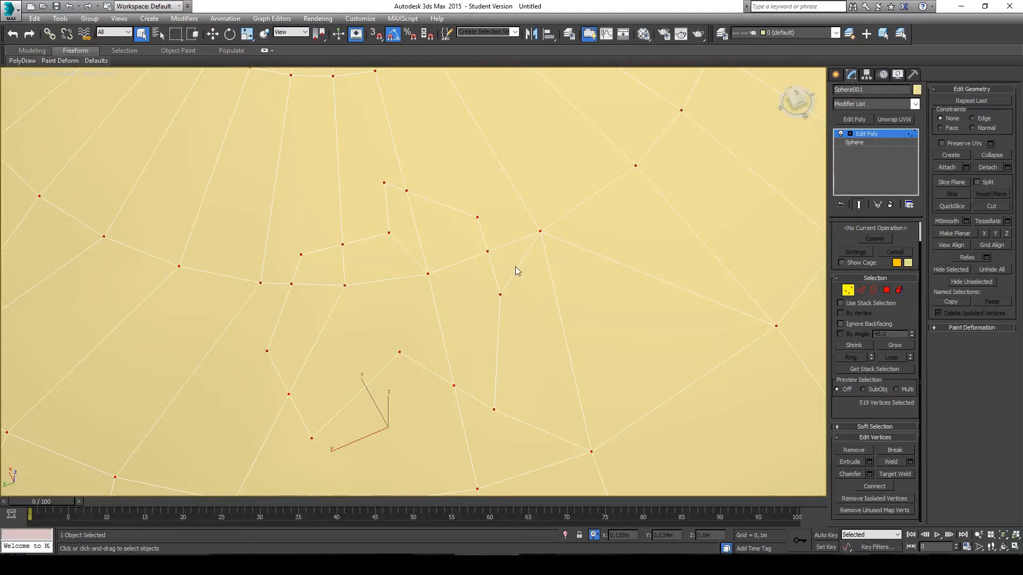
pyautogui.scroll(2, 575, 263)
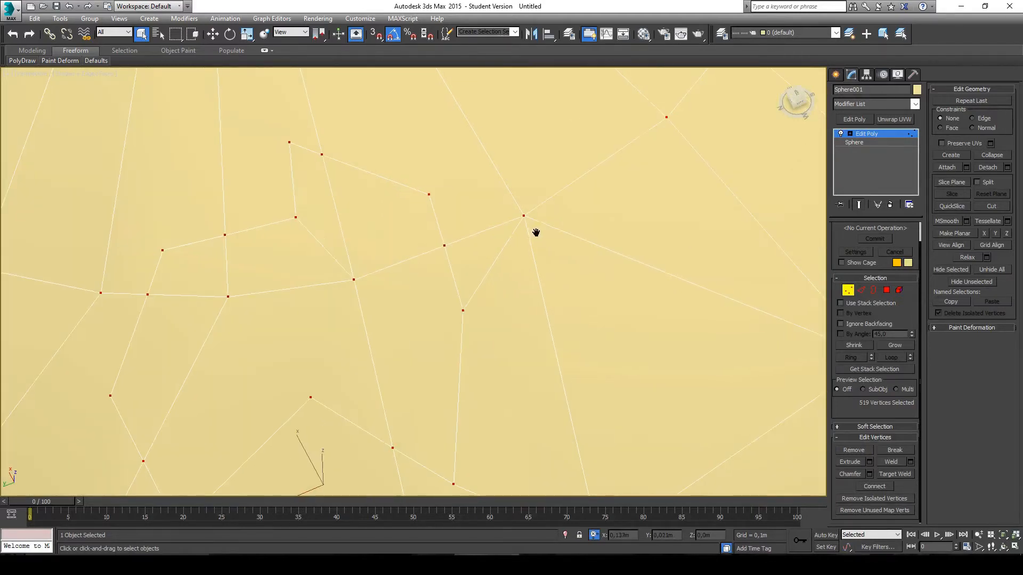
pyautogui.moveTo(535, 233); pyautogui.dragTo(543, 235, button='middle')
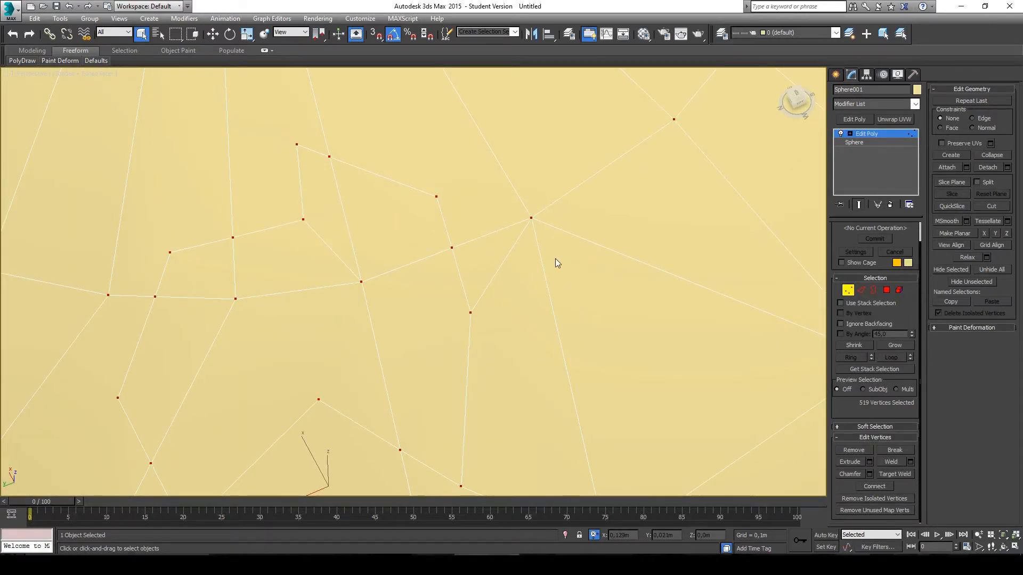
pyautogui.hotkey('ctrl', 'z')
pyautogui.hotkey('ctrl', 'z')
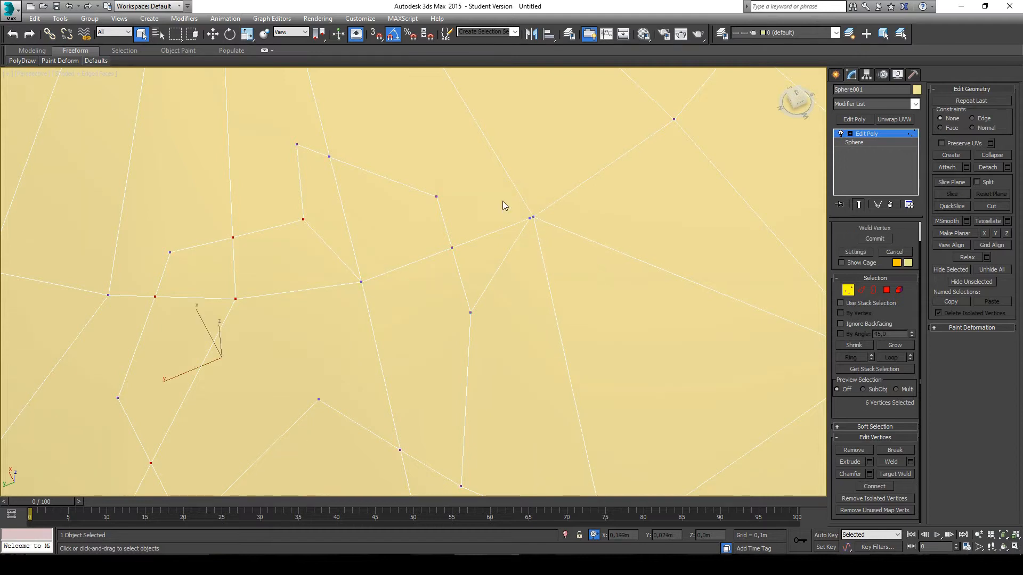
# - At the edge level, remove only the short diagonal edge between the outline's right corner and the nearby ring vertex
pyautogui.click(861, 289)
pyautogui.click(500, 269)
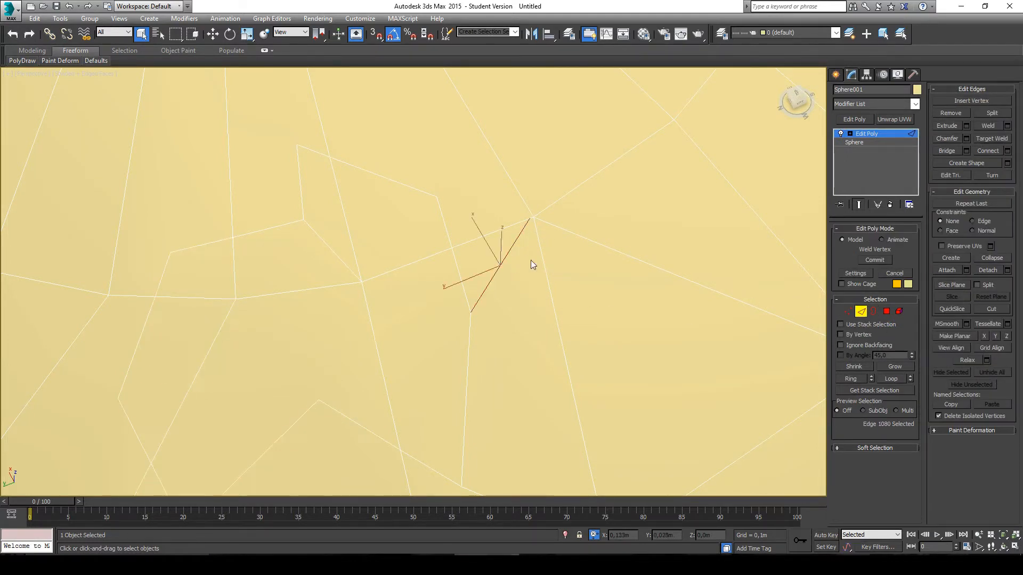
pyautogui.scroll(3, 491, 268)
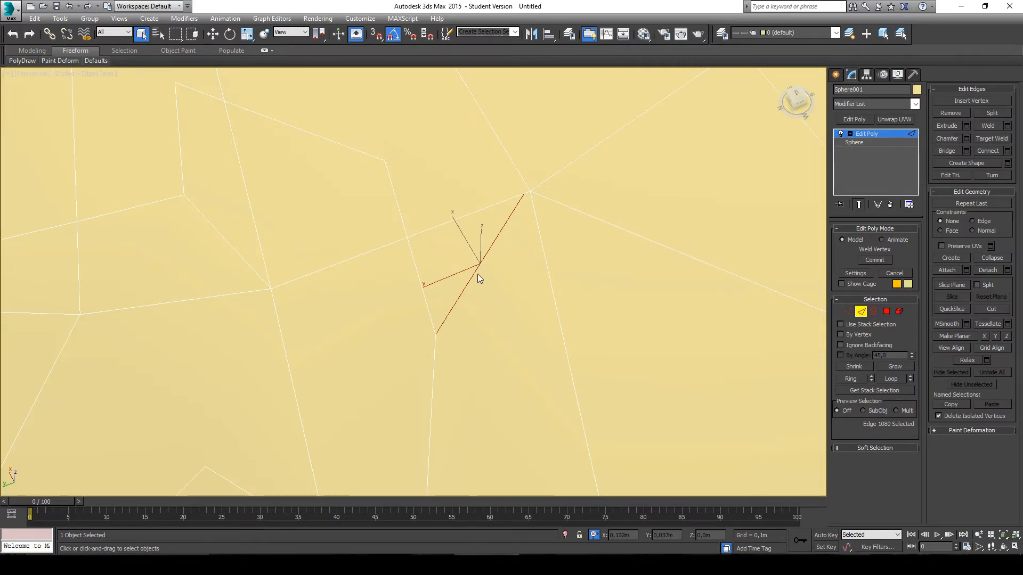
pyautogui.click(486, 275)
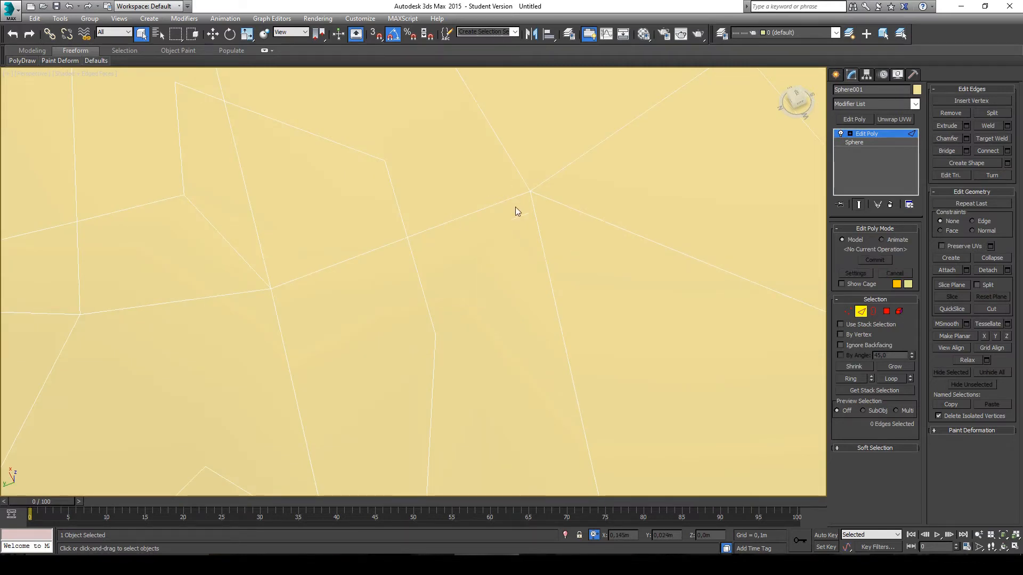
pyautogui.scroll(-2, 520, 227)
pyautogui.moveTo(520, 227); pyautogui.dragTo(535, 200, button='middle')
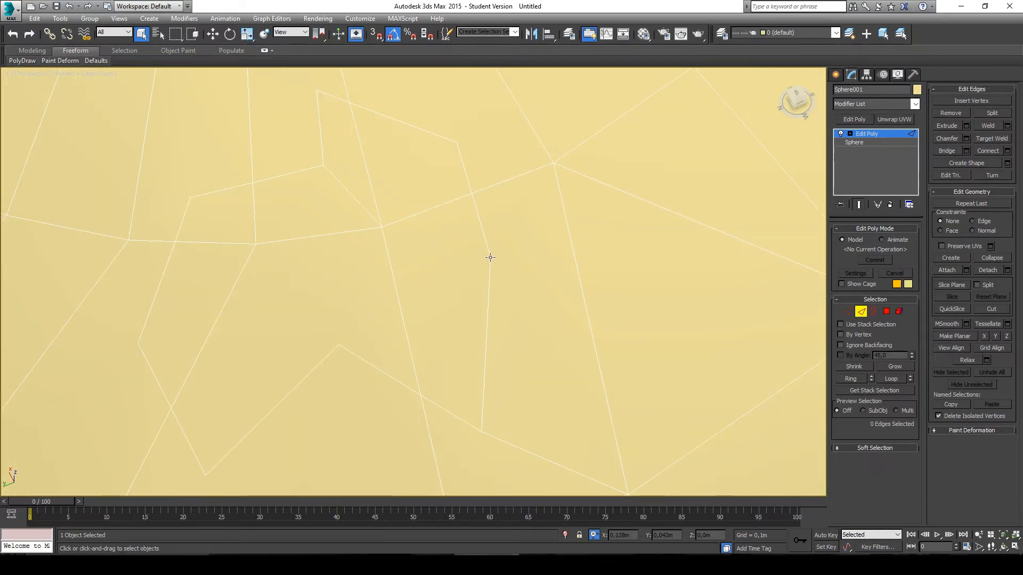
pyautogui.scroll(3, 491, 258)
pyautogui.moveTo(558, 200); pyautogui.dragTo(520, 353, button='middle')
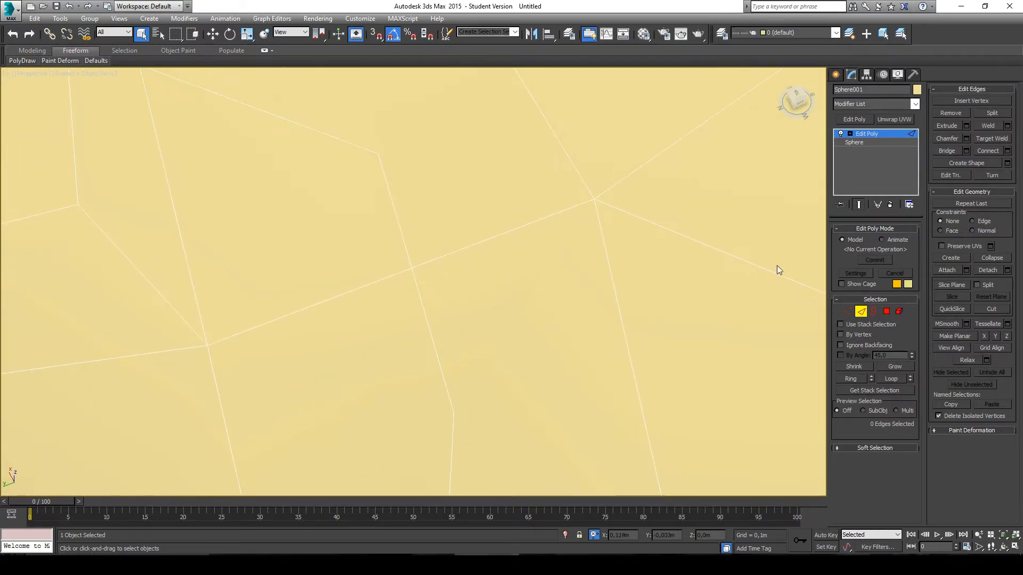
# - At the vertex level, select in turn the two vertices left at the ends of the removed diagonal edge
pyautogui.click(847, 311)
pyautogui.scroll(-2, 618, 261)
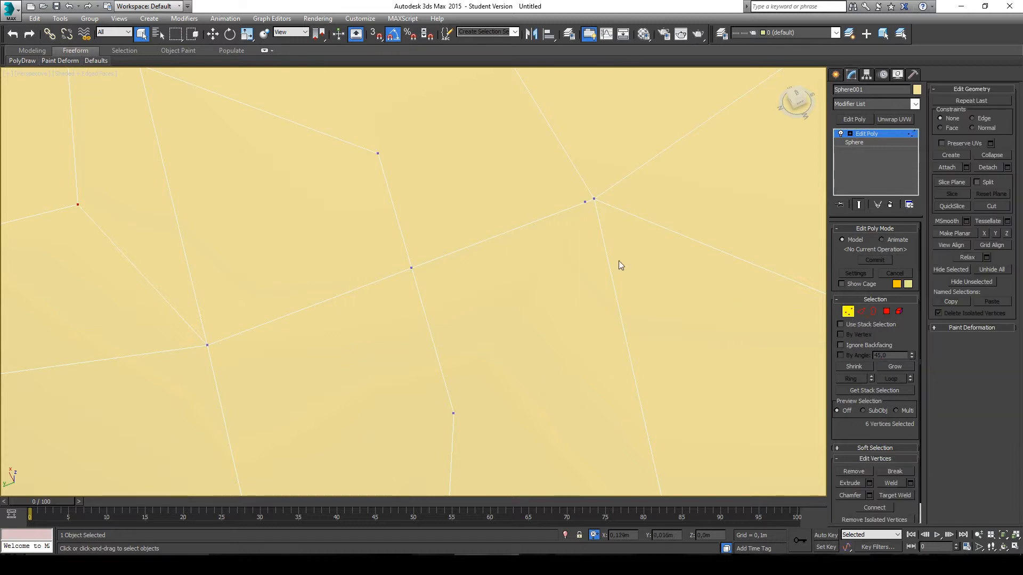
pyautogui.scroll(4, 615, 235)
pyautogui.click(596, 249)
pyautogui.scroll(-3, 591, 288)
pyautogui.moveTo(550, 352); pyautogui.dragTo(573, 205, button='middle')
pyautogui.scroll(-3, 571, 200)
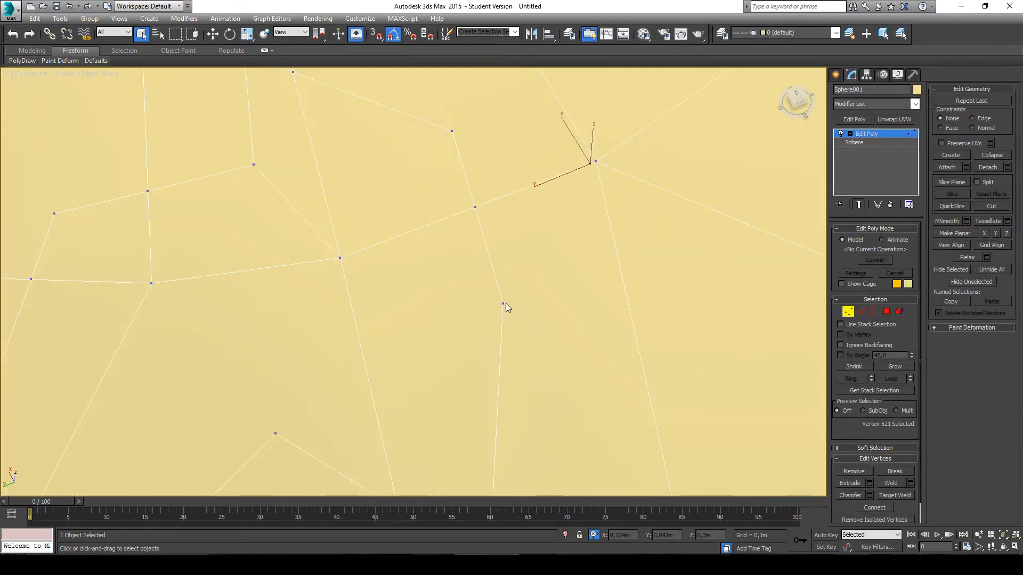
pyautogui.click(505, 304)
pyautogui.scroll(-3, 566, 235)
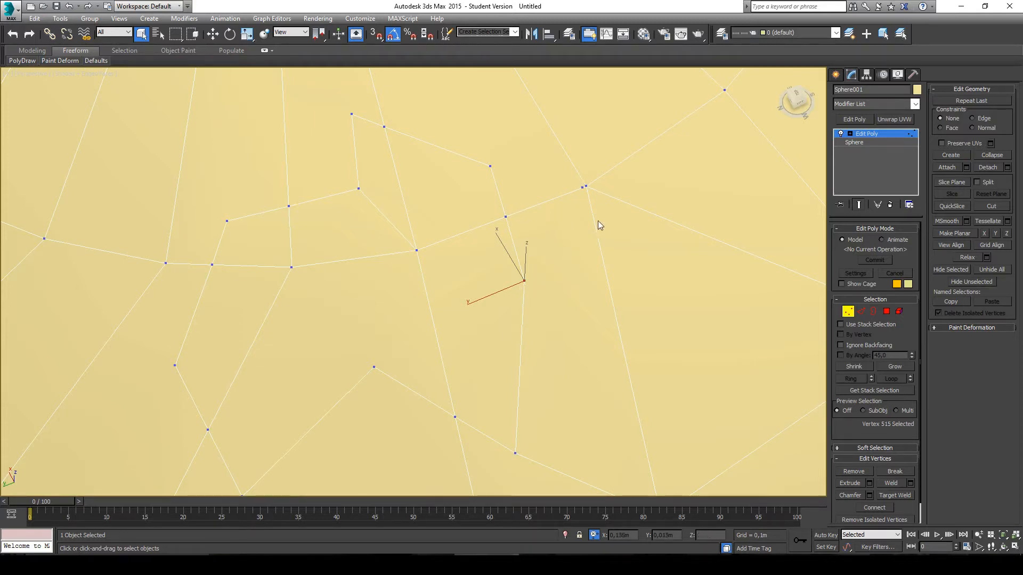
# - At the edge level, try removing the two edges on the outline's right side and undo that removal
pyautogui.click(861, 311)
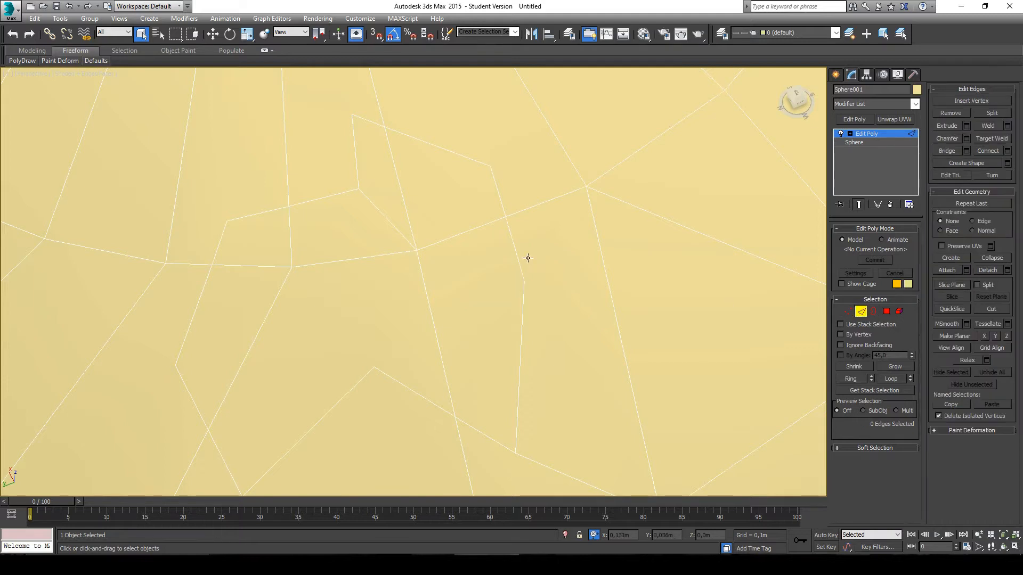
pyautogui.click(516, 256)
pyautogui.click(522, 262)
pyautogui.moveTo(521, 353); pyautogui.dragTo(509, 325, button='middle')
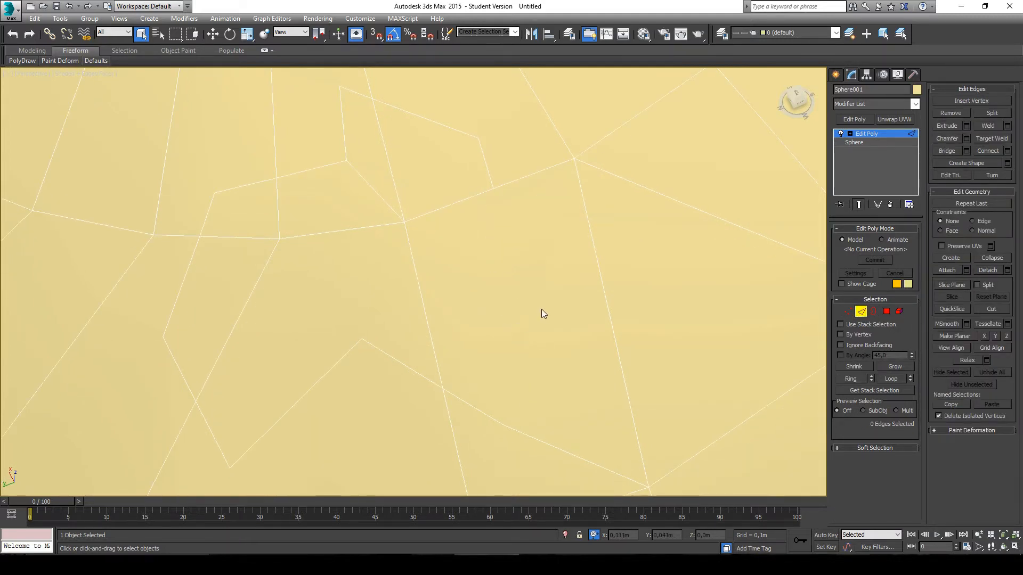
pyautogui.hotkey('ctrl', 'z')
pyautogui.click(511, 287)
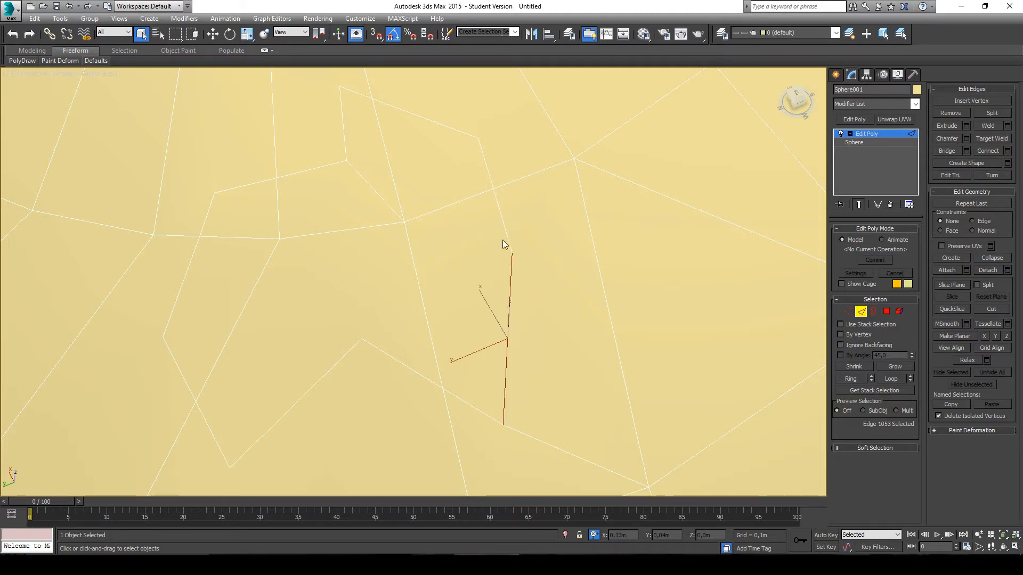
pyautogui.moveTo(503, 240); pyautogui.dragTo(480, 287, button='middle')
pyautogui.scroll(2, 480, 285)
pyautogui.click(559, 200)
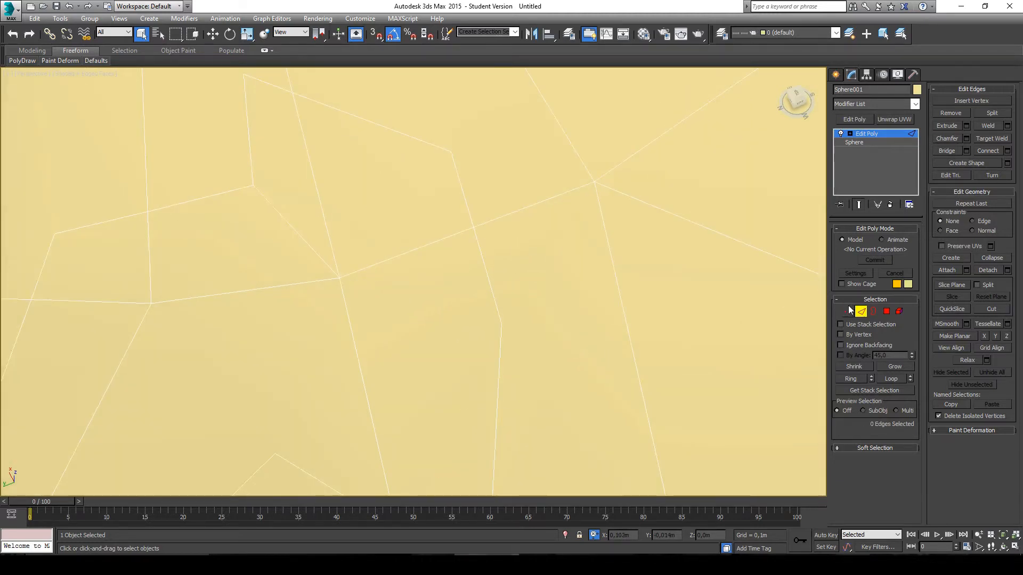
# - Restore the short diagonal edge, remove it together with its end vertices, and examine the area at the vertex level
pyautogui.click(586, 215)
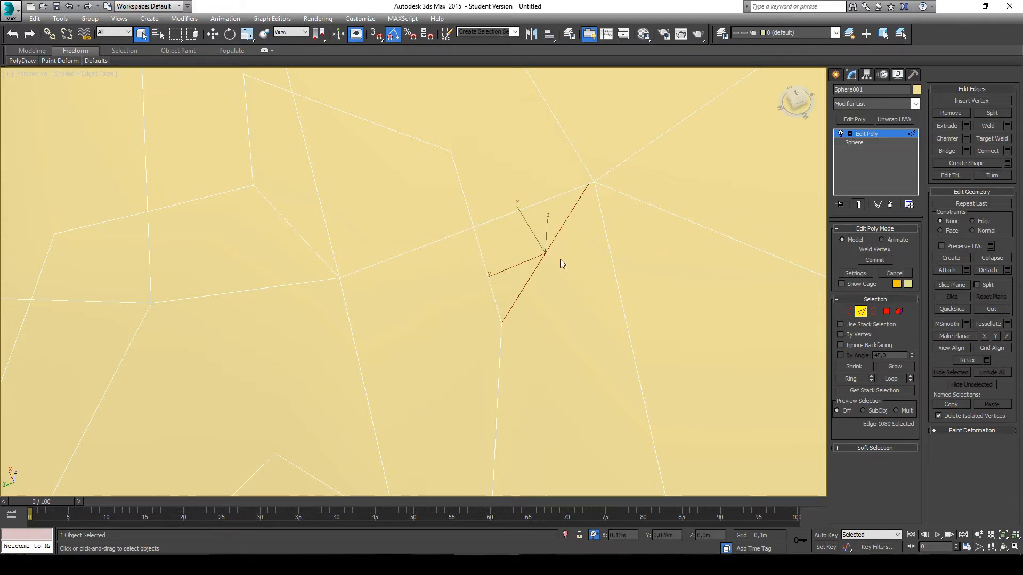
pyautogui.moveTo(548, 223); pyautogui.dragTo(546, 230, button='middle')
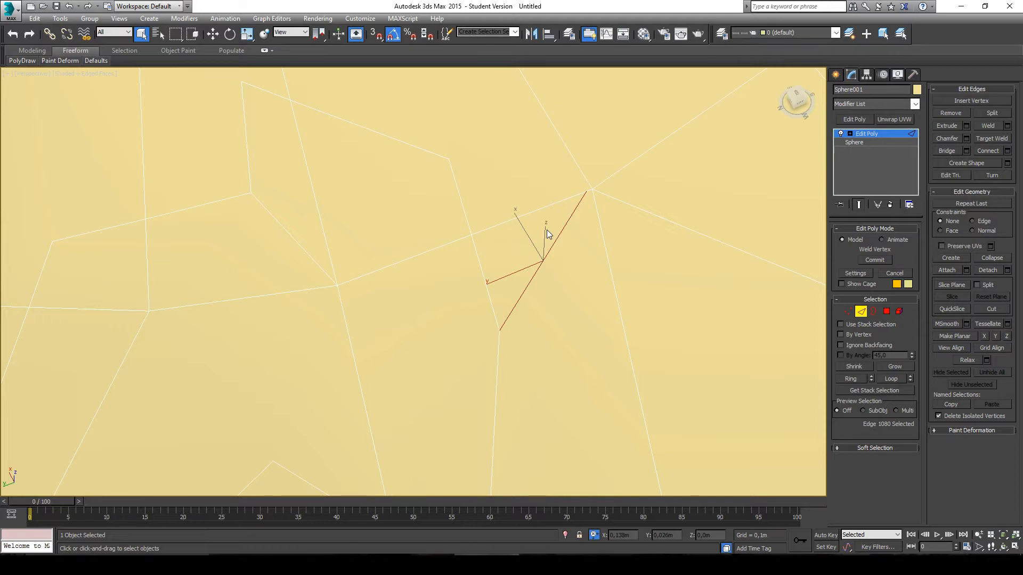
pyautogui.hotkey('ctrl', 'BackSpace')
pyautogui.click(848, 312)
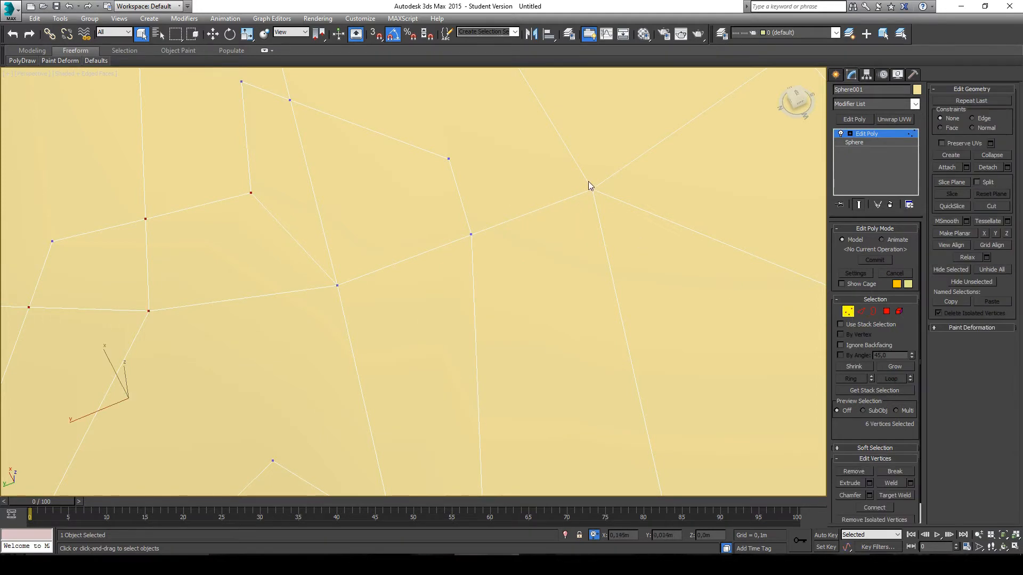
pyautogui.moveTo(531, 300); pyautogui.dragTo(541, 263, button='middle')
pyautogui.scroll(-2, 541, 263)
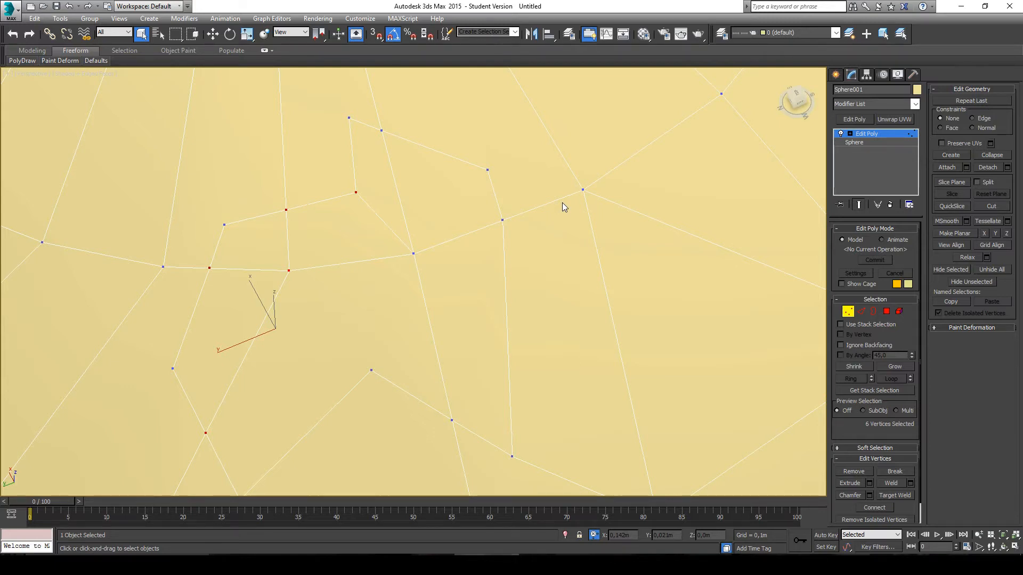
pyautogui.scroll(4, 570, 205)
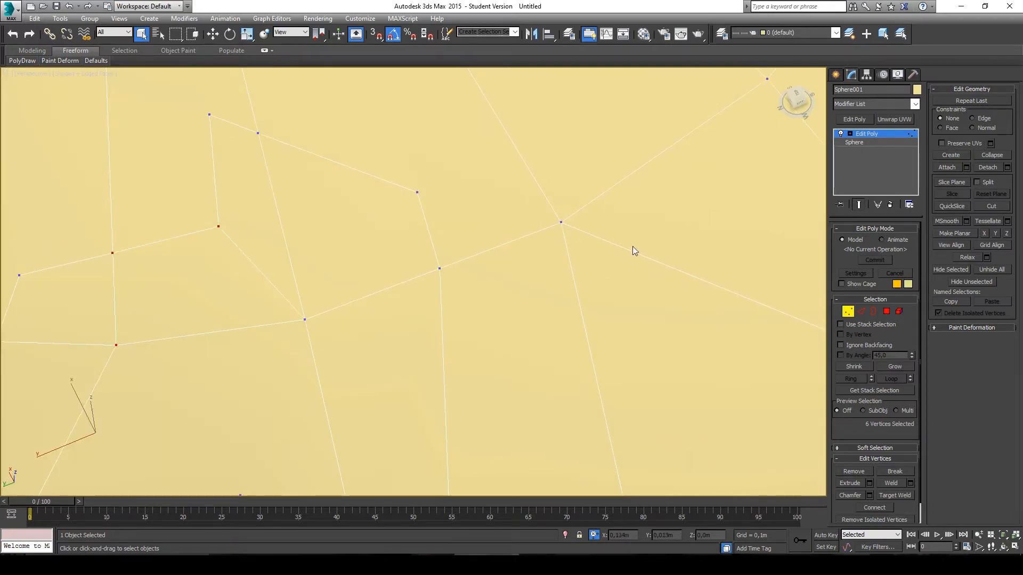
# - At the edge level, remove the diagonal edge between the outline's inner upper corner and the ring vertex inside it
pyautogui.click(861, 312)
pyautogui.moveTo(270, 311); pyautogui.dragTo(394, 300, button='middle')
pyautogui.click(398, 287)
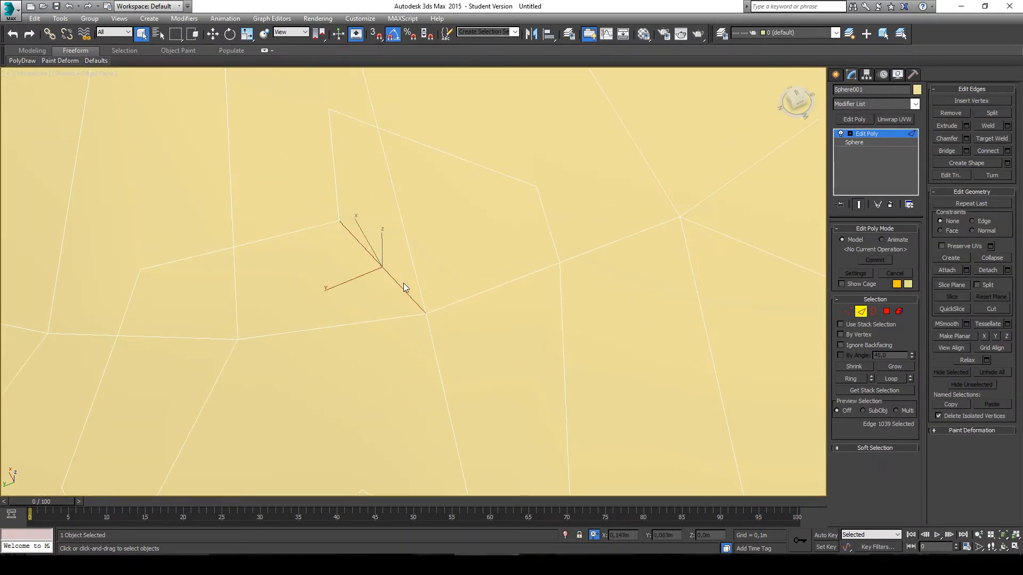
pyautogui.press('BackSpace')
# - Select the edges meeting both ends of the removed inner diagonal to examine the remaining corners
pyautogui.click(427, 315)
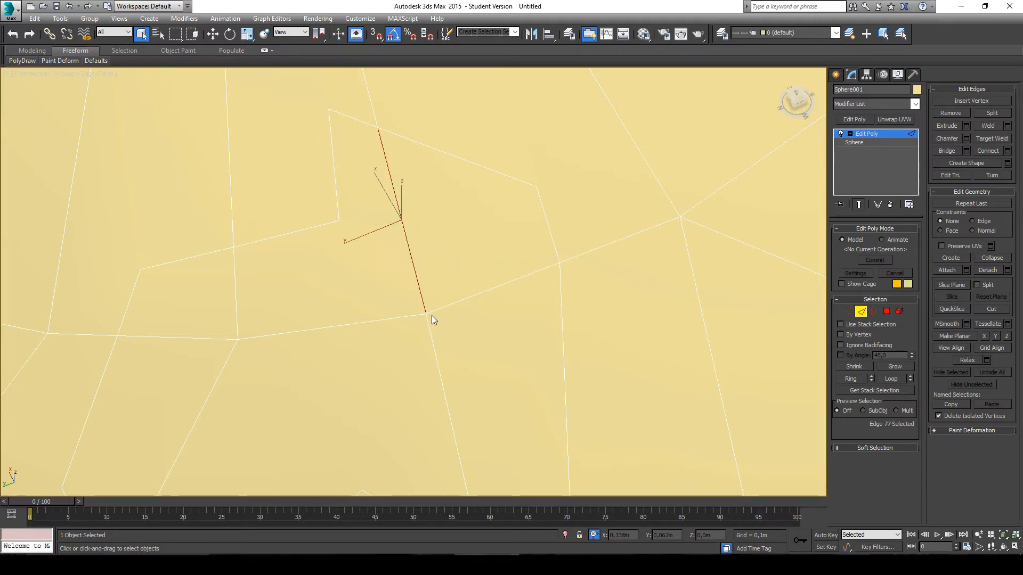
pyautogui.click(323, 229)
pyautogui.click(323, 228)
pyautogui.click(331, 213)
pyautogui.click(337, 199)
pyautogui.moveTo(337, 205); pyautogui.dragTo(360, 266, button='middle')
pyautogui.scroll(-5, 491, 271)
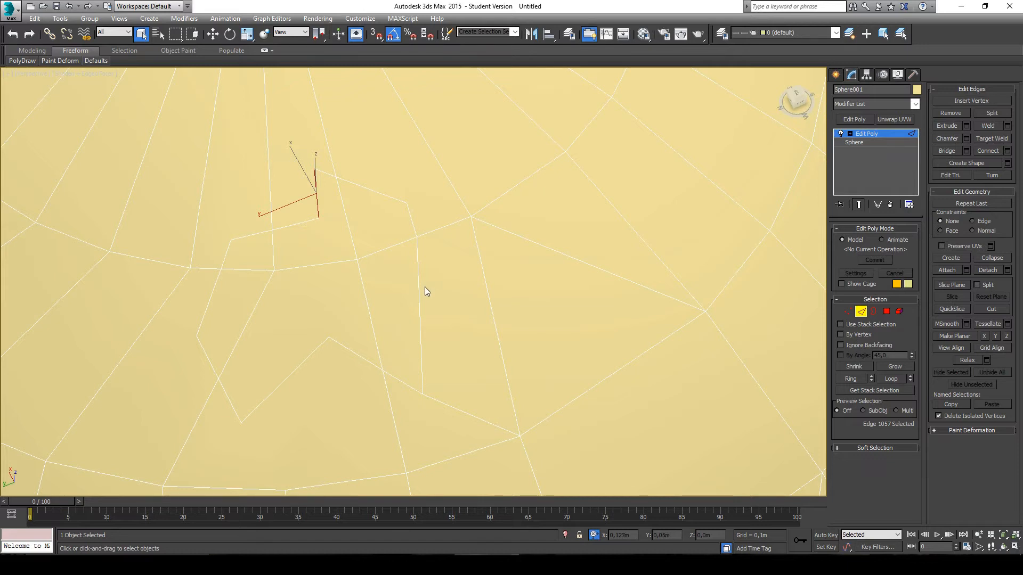
# - Undo the edge removals and selections back to the selected short diagonal edge beside the outline's right corner
pyautogui.hotkey('ctrl', 'z')
pyautogui.hotkey('ctrl', 'z')
pyautogui.hotkey('ctrl', 'z')
pyautogui.hotkey('ctrl', 'z')
pyautogui.hotkey('ctrl', 'z')
pyautogui.hotkey('ctrl', 'z')
pyautogui.hotkey('ctrl', 'z')
pyautogui.hotkey('ctrl', 'z')
pyautogui.hotkey('ctrl', 'z')
pyautogui.hotkey('ctrl', 'z')
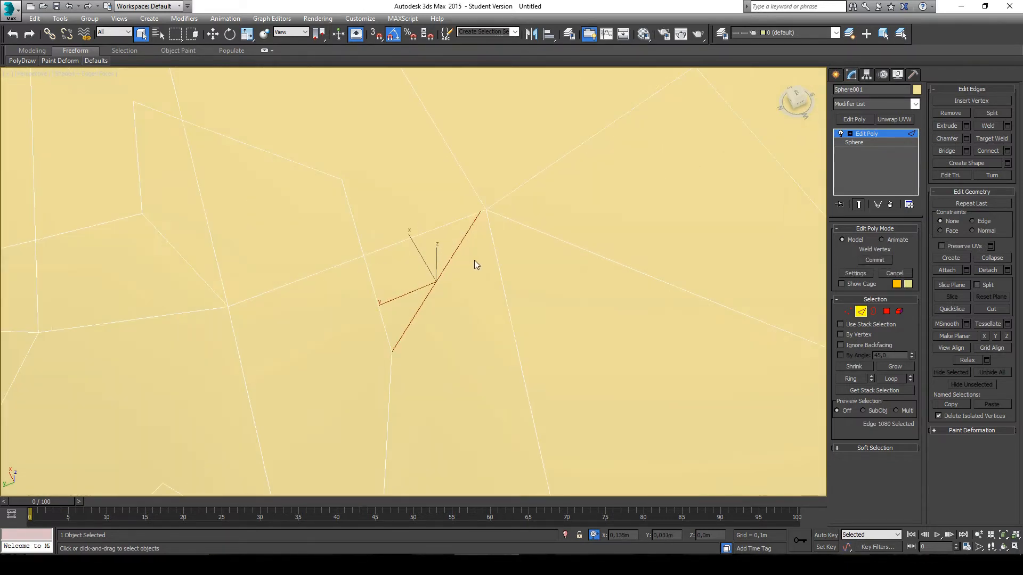
# - Remove the short diagonal edge without its vertices, and select each leftover end vertex at the vertex level
pyautogui.hotkey('ctrl', 'z')
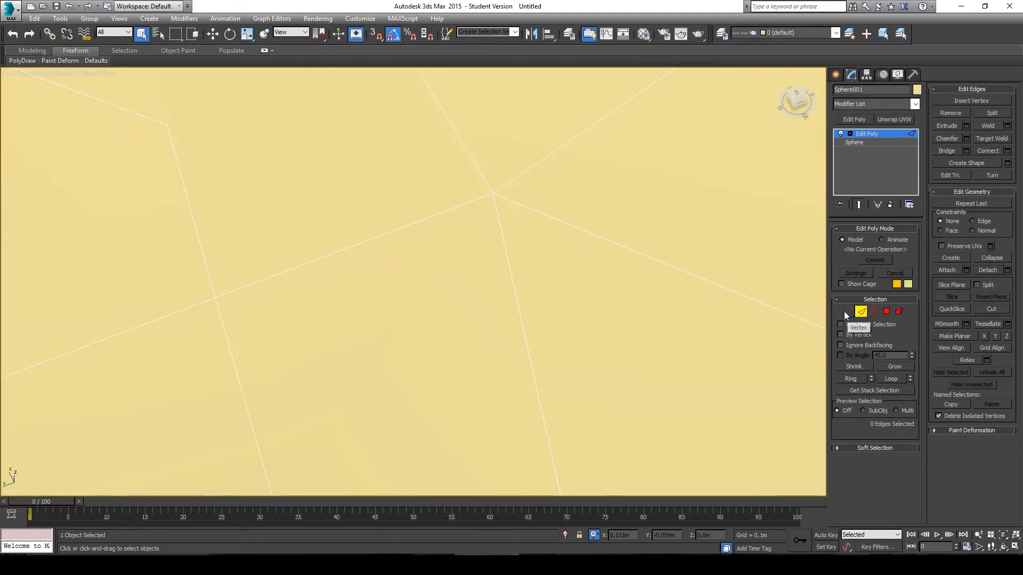
pyautogui.click(847, 311)
pyautogui.click(480, 200)
pyautogui.moveTo(411, 296); pyautogui.dragTo(453, 189, button='middle')
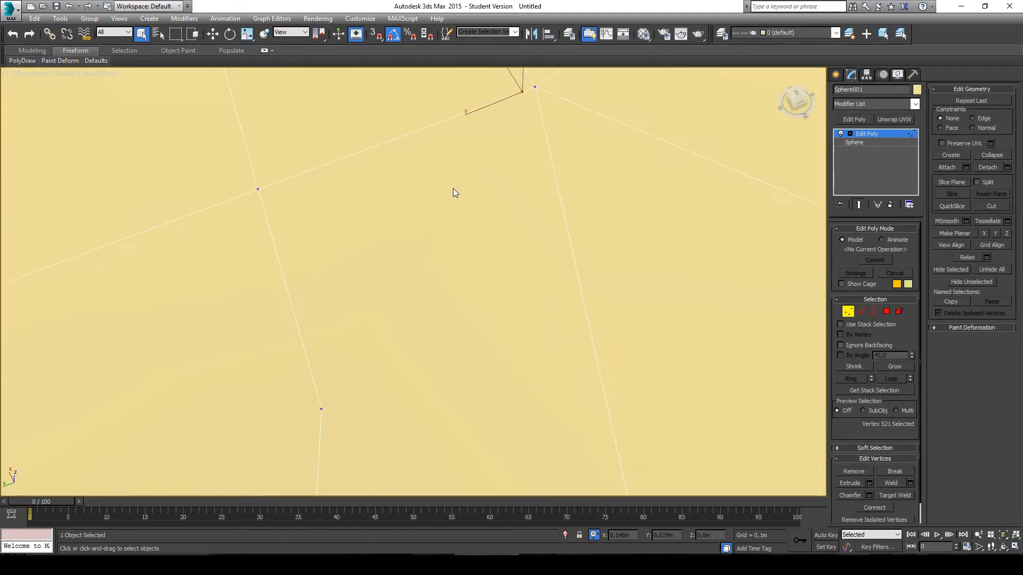
pyautogui.click(323, 409)
pyautogui.moveTo(565, 91); pyautogui.dragTo(532, 215, button='middle')
pyautogui.scroll(-3, 528, 215)
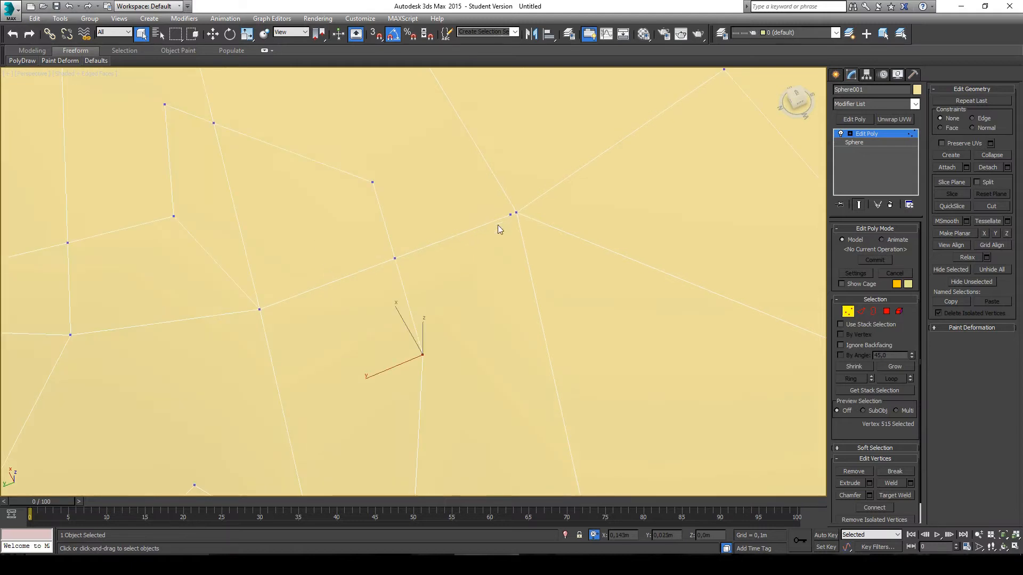
pyautogui.scroll(-3, 655, 213)
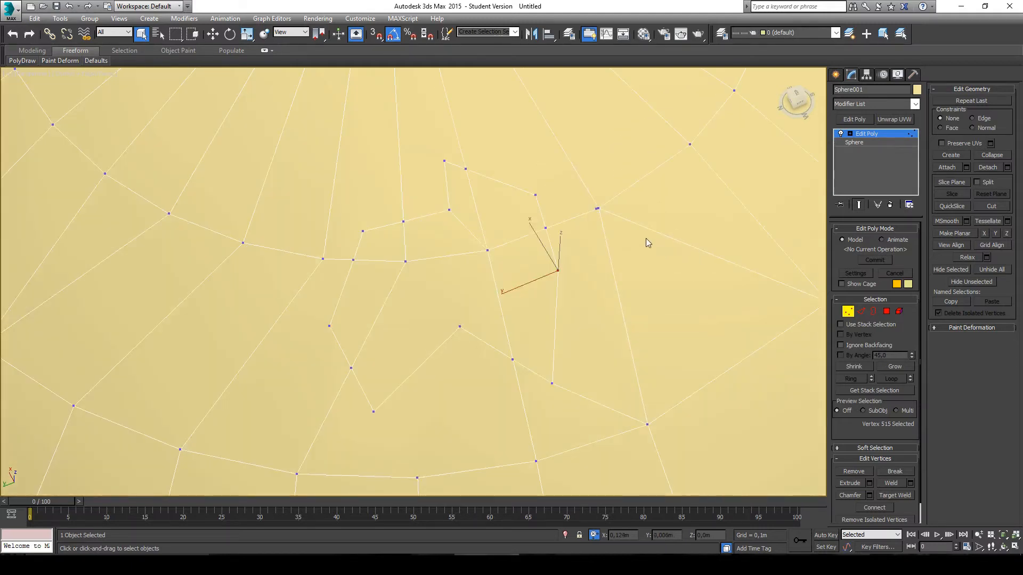
# - Undo the last removal of the short diagonal edge
pyautogui.scroll(4, 606, 278)
pyautogui.click(609, 282)
pyautogui.hotkey('ctrl', 'z')
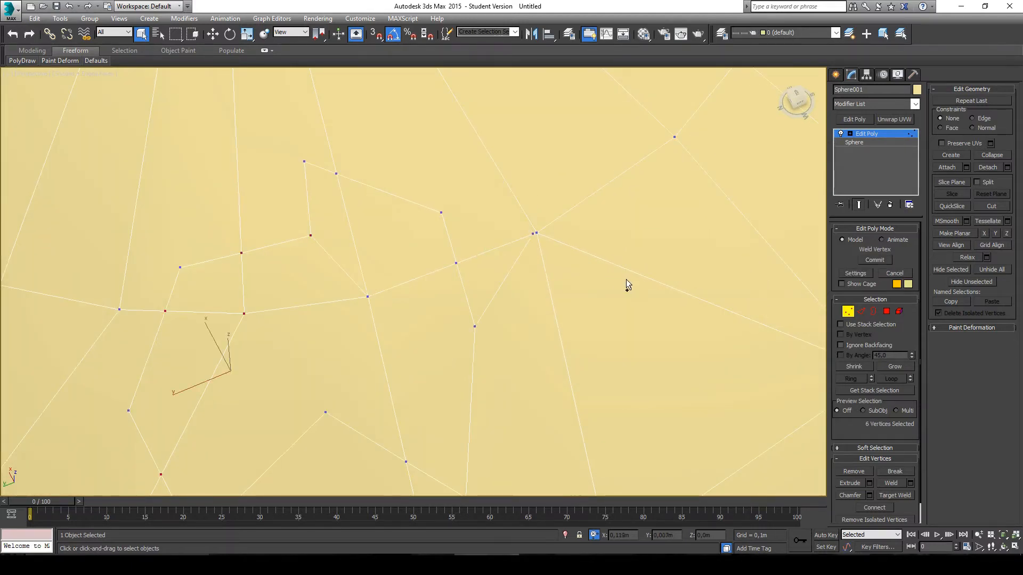
# - At the polygon level, select the full horizontal ring of polygons in the fourth band below the sphere's pole
pyautogui.scroll(-4, 407, 229)
pyautogui.moveTo(387, 225); pyautogui.dragTo(731, 195, button='middle')
pyautogui.scroll(-2, 662, 315)
pyautogui.scroll(-2, 637, 288)
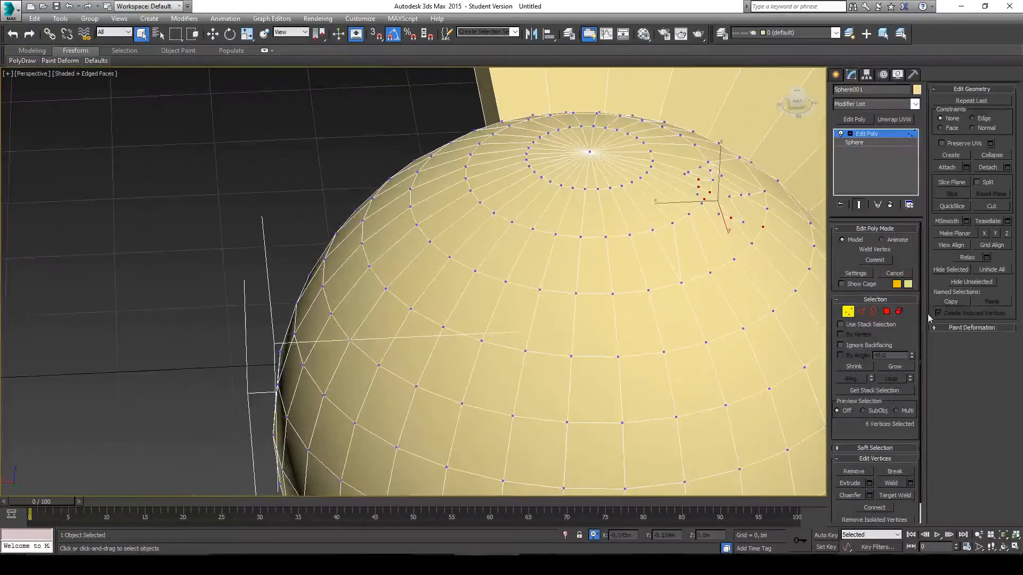
pyautogui.click(886, 311)
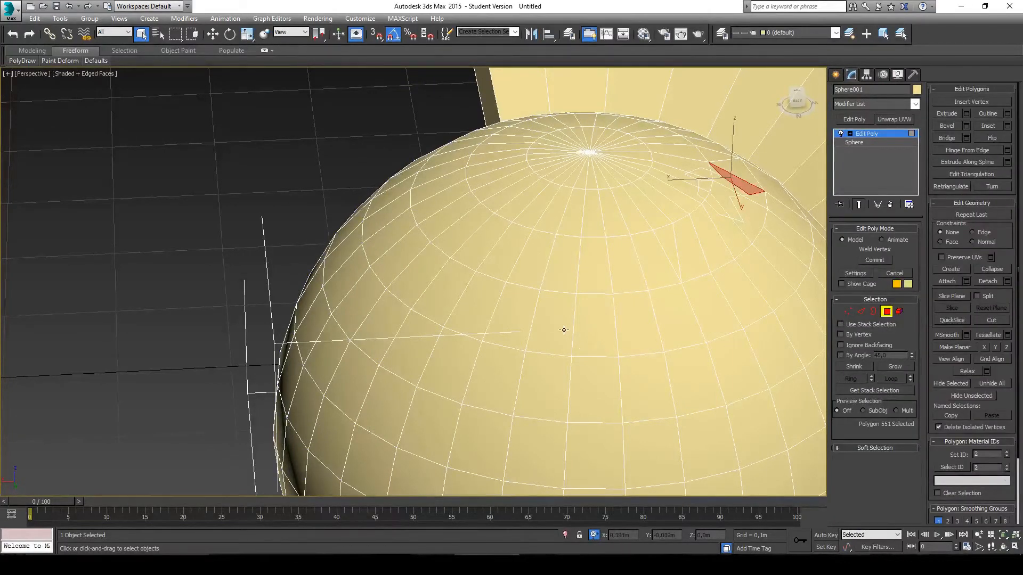
pyautogui.click(584, 318)
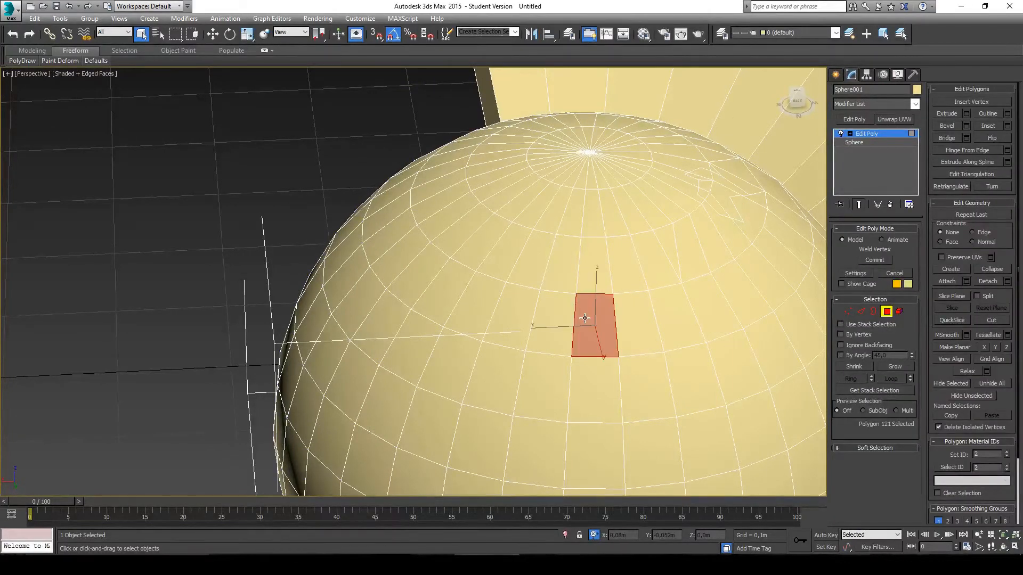
pyautogui.keyDown('shift'); pyautogui.click(555, 322); pyautogui.keyUp('shift')
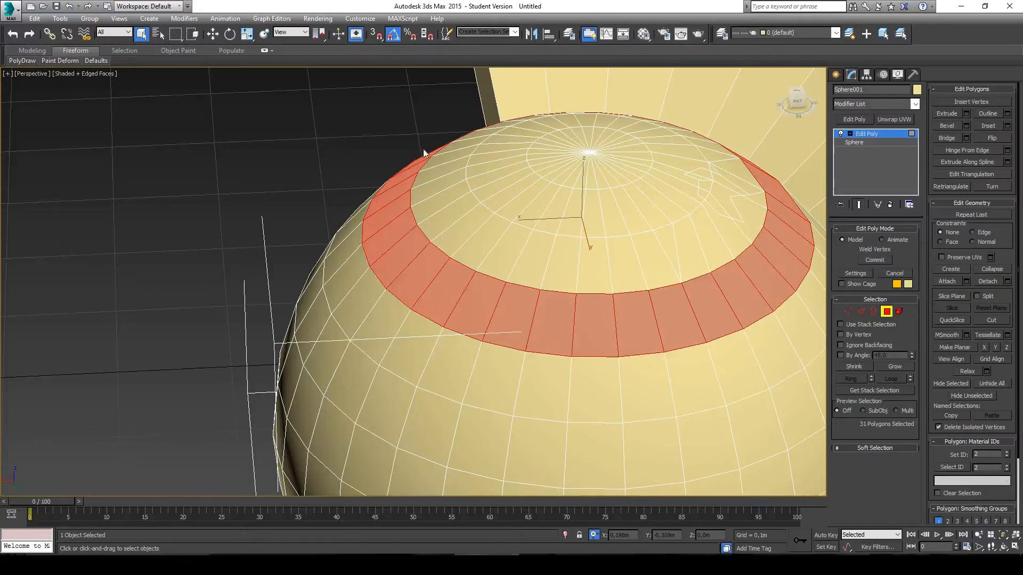
# - Select the loop of polygons in the third band below the pole and examine where it ends beside the cut outline
pyautogui.moveTo(655, 289); pyautogui.dragTo(641, 265, button='middle')
pyautogui.scroll(-3, 559, 257)
pyautogui.moveTo(565, 268)
pyautogui.keyDown('alt'); pyautogui.mouseDown(button='middle')
pyautogui.moveTo(545, 260)
pyautogui.moveTo(549, 273)
pyautogui.mouseUp(button='middle'); pyautogui.keyUp('alt')
pyautogui.keyDown('alt'); pyautogui.moveTo(649, 195); pyautogui.dragTo(611, 236, button='middle'); pyautogui.keyUp('alt')
pyautogui.scroll(2, 530, 310)
pyautogui.scroll(2, 519, 262)
pyautogui.click(531, 267)
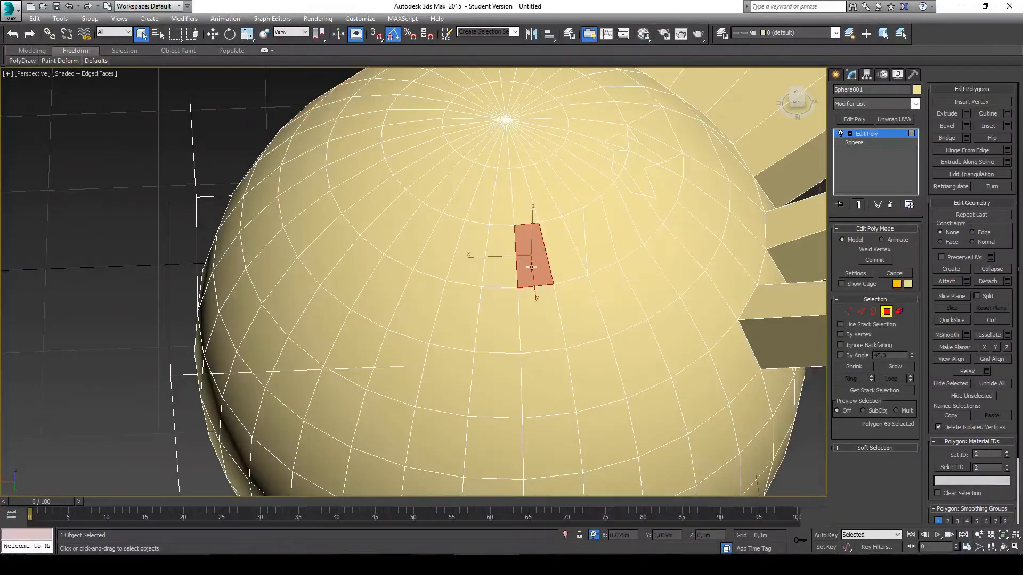
pyautogui.keyDown('shift'); pyautogui.click(501, 260); pyautogui.keyUp('shift')
pyautogui.keyDown('alt'); pyautogui.moveTo(501, 259); pyautogui.dragTo(375, 319, button='middle'); pyautogui.keyUp('alt')
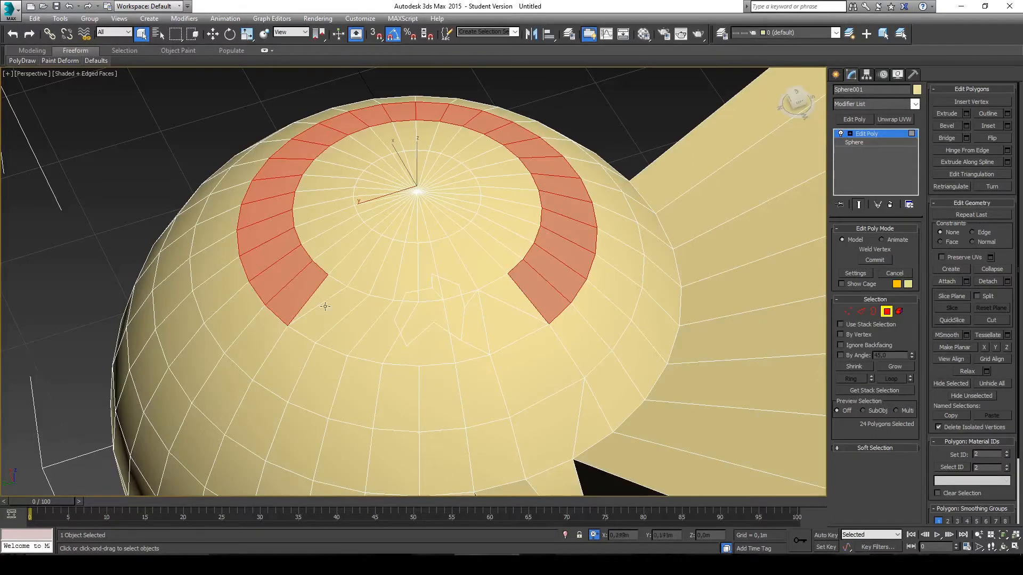
pyautogui.keyDown('alt'); pyautogui.moveTo(525, 315); pyautogui.dragTo(545, 327, button='middle'); pyautogui.keyUp('alt')
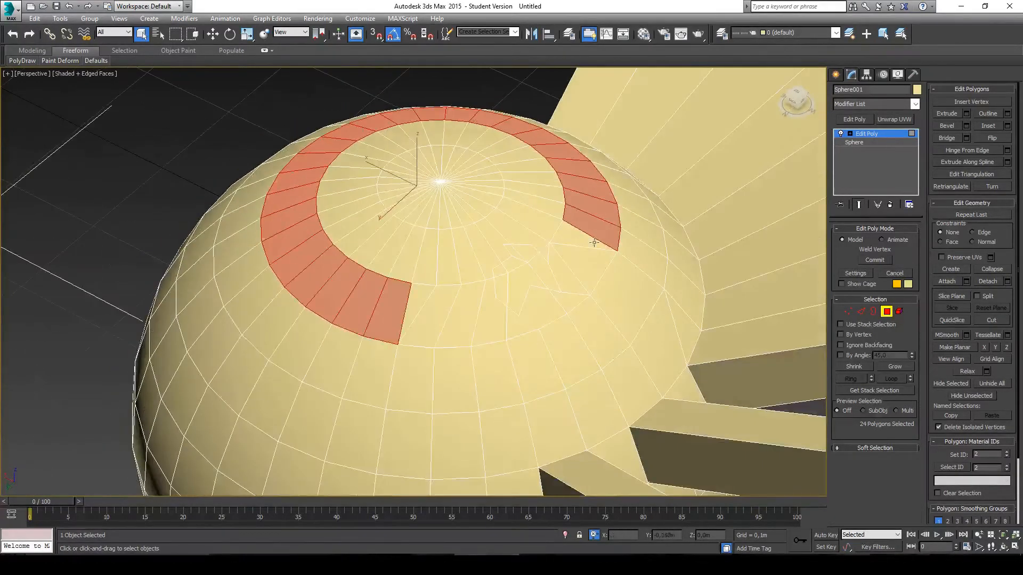
pyautogui.moveTo(391, 318); pyautogui.dragTo(477, 290, button='middle')
pyautogui.scroll(2, 403, 298)
pyautogui.scroll(-1, 384, 258)
pyautogui.scroll(-2, 375, 298)
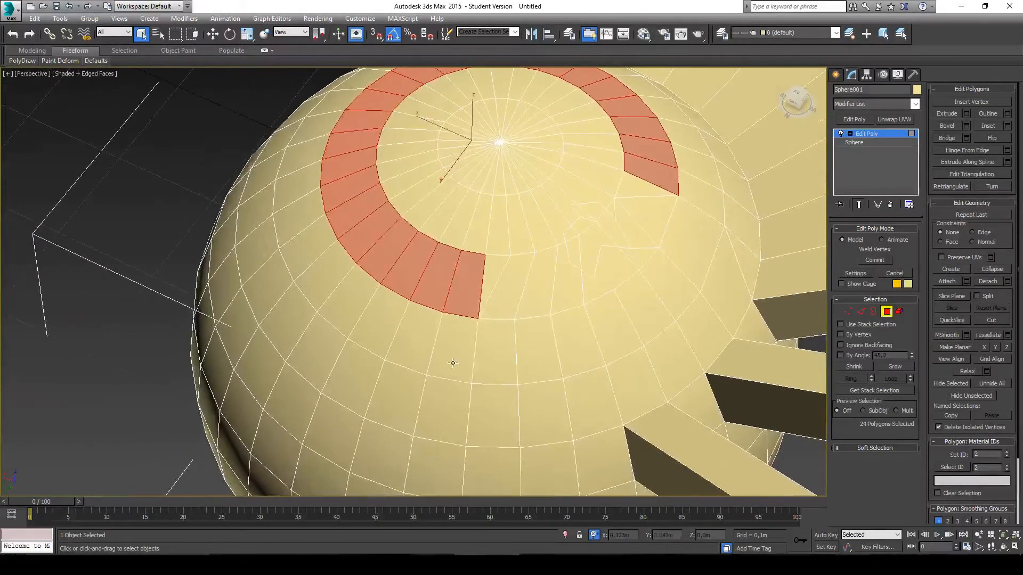
# - At the edge level, select the full ring of vertical edges in the fourth band below the pole
pyautogui.click(861, 312)
pyautogui.doubleClick(453, 275)
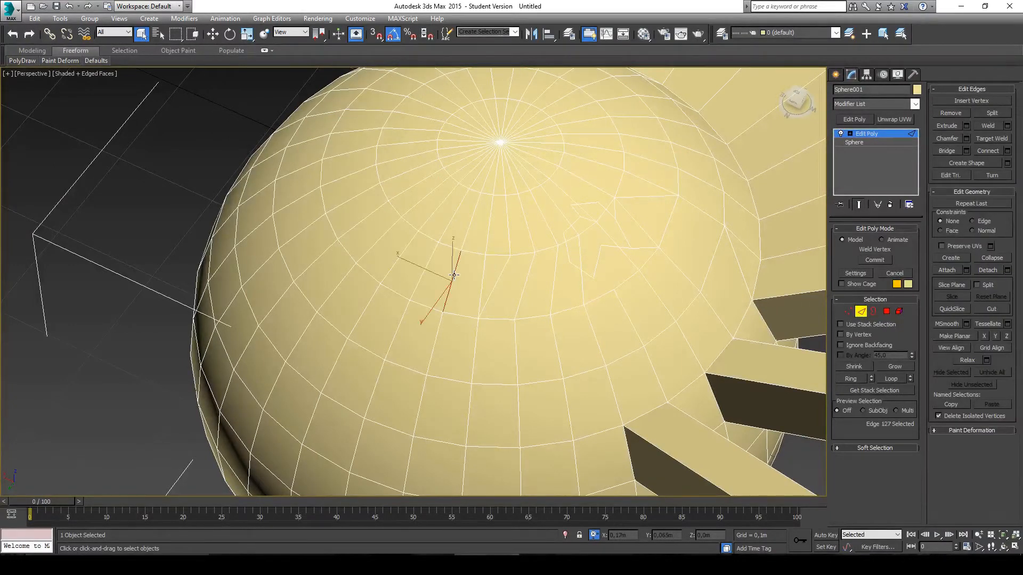
pyautogui.keyDown('alt'); pyautogui.moveTo(453, 274); pyautogui.dragTo(472, 285, button='middle'); pyautogui.keyUp('alt')
pyautogui.click(434, 306)
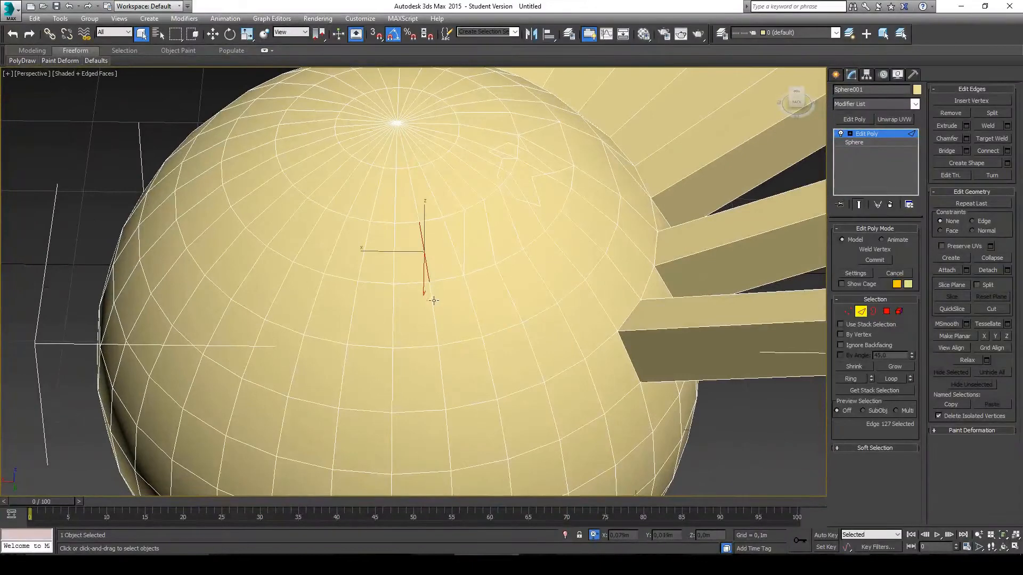
pyautogui.keyDown('shift'); pyautogui.click(391, 313); pyautogui.keyUp('shift')
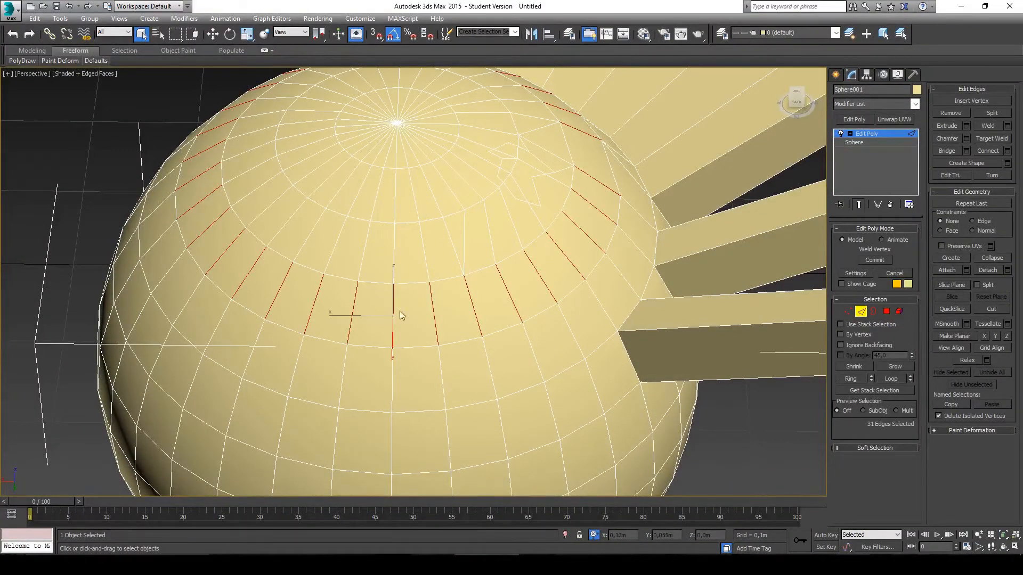
pyautogui.keyDown('alt'); pyautogui.moveTo(446, 307); pyautogui.dragTo(264, 275, button='middle'); pyautogui.keyUp('alt')
pyautogui.keyDown('alt'); pyautogui.moveTo(490, 250); pyautogui.dragTo(435, 263, button='middle'); pyautogui.keyUp('alt')
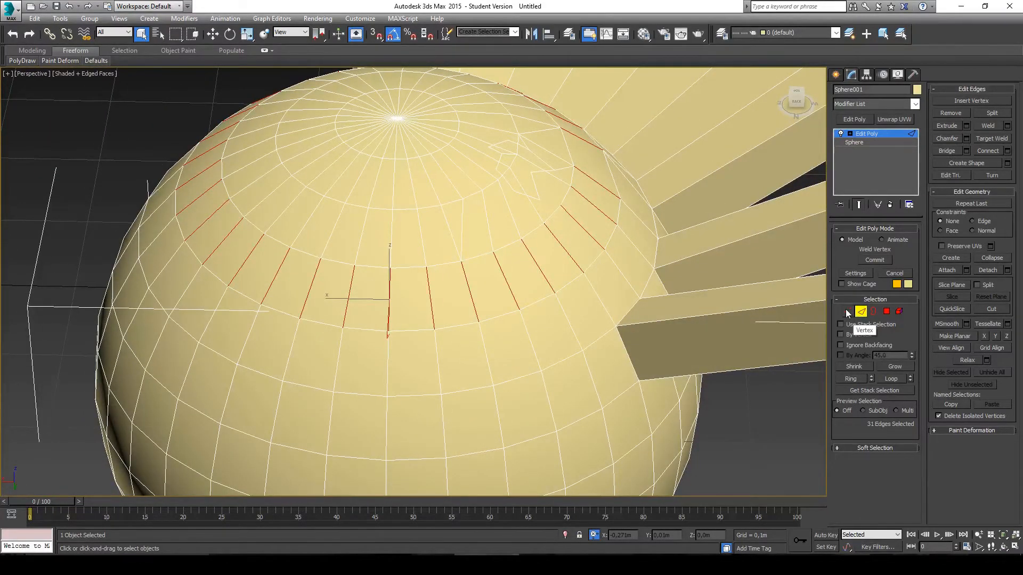
# - Convert the edge ring selection to polygons, then to vertices, and back to all polygons touching those vertices
pyautogui.click(887, 312)
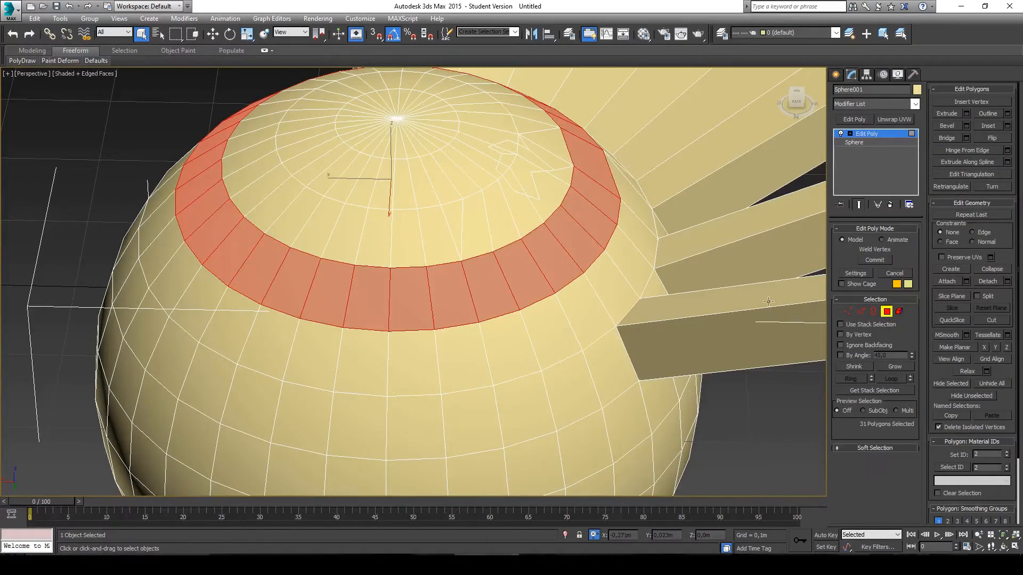
pyautogui.keyDown('ctrl'); pyautogui.click(848, 313); pyautogui.keyUp('ctrl')
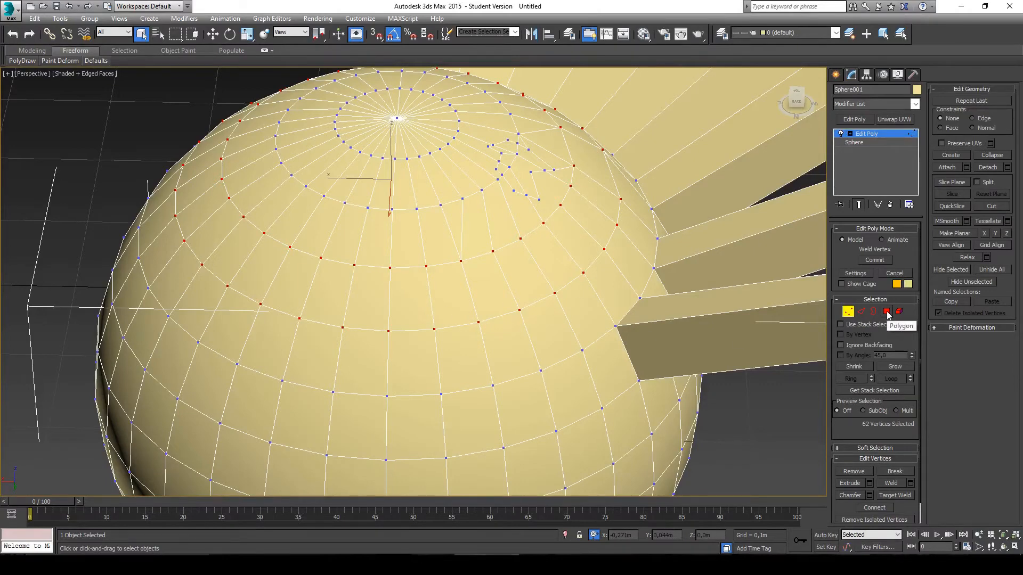
pyautogui.keyDown('ctrl'); pyautogui.click(887, 312); pyautogui.keyUp('ctrl')
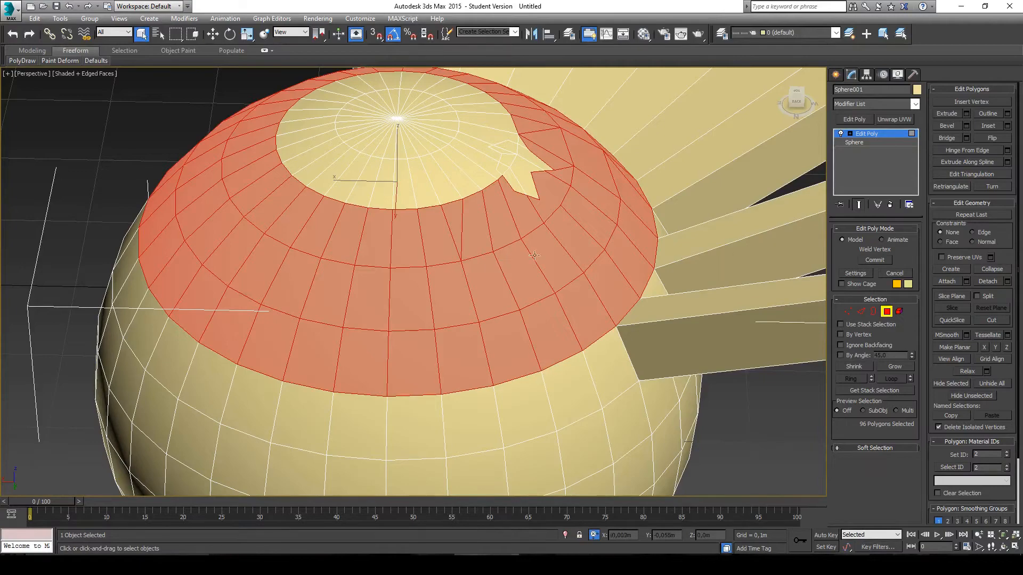
pyautogui.moveTo(433, 265); pyautogui.dragTo(539, 311, button='middle')
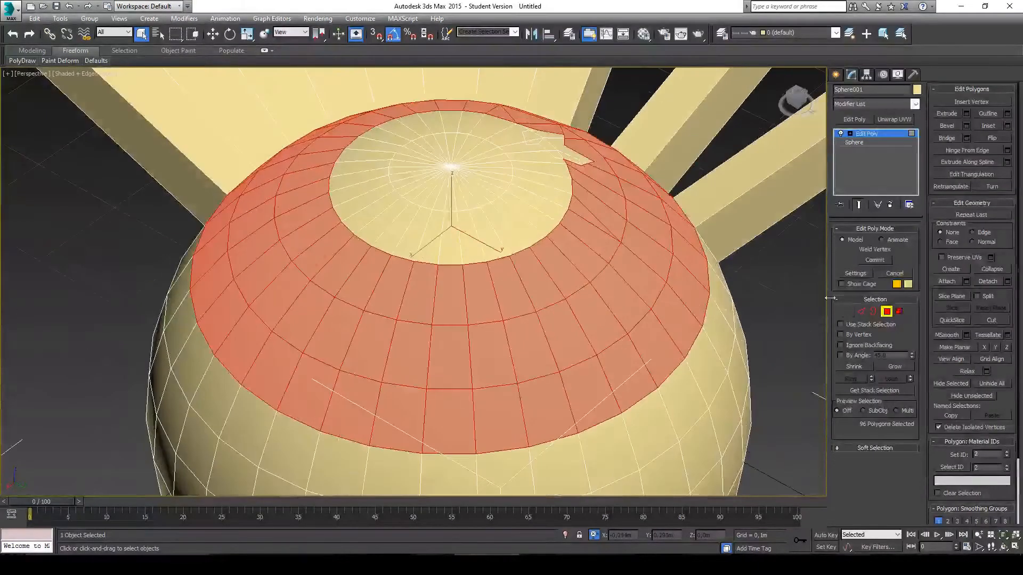
pyautogui.moveTo(702, 305); pyautogui.dragTo(508, 276, button='middle')
pyautogui.scroll(-2, 739, 258)
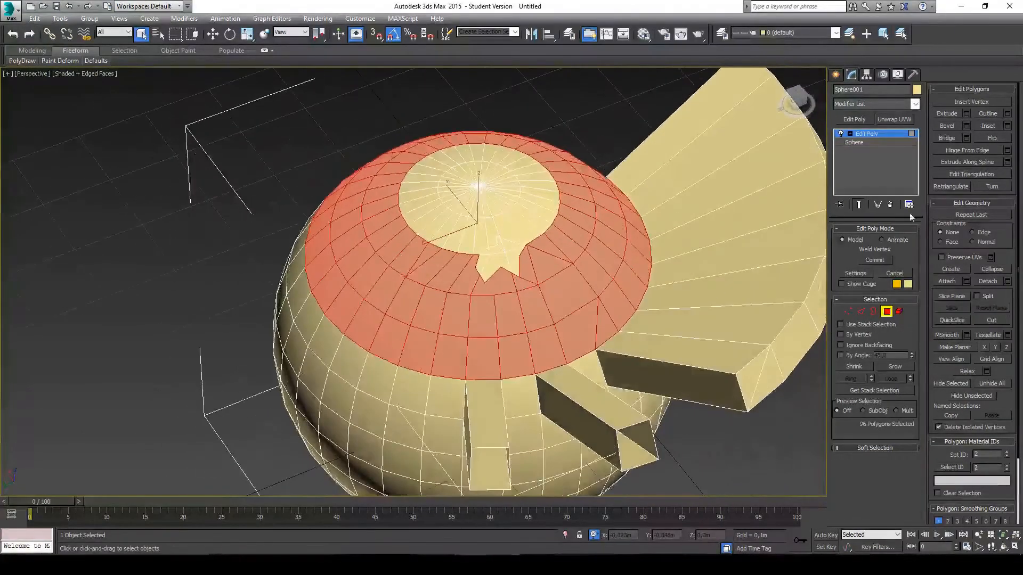
pyautogui.keyDown('alt'); pyautogui.moveTo(304, 337); pyautogui.dragTo(339, 326, button='middle'); pyautogui.keyUp('alt')
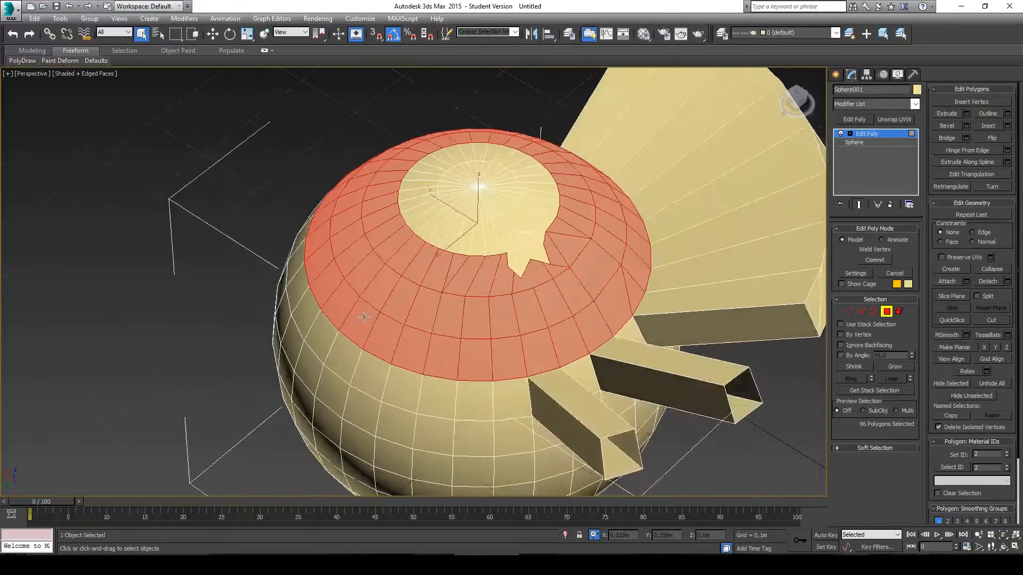
# - Select a three-by-three block of neighbouring polygons on the upper side of the sphere
pyautogui.scroll(5, 339, 319)
pyautogui.scroll(-3, 447, 282)
pyautogui.click(428, 289)
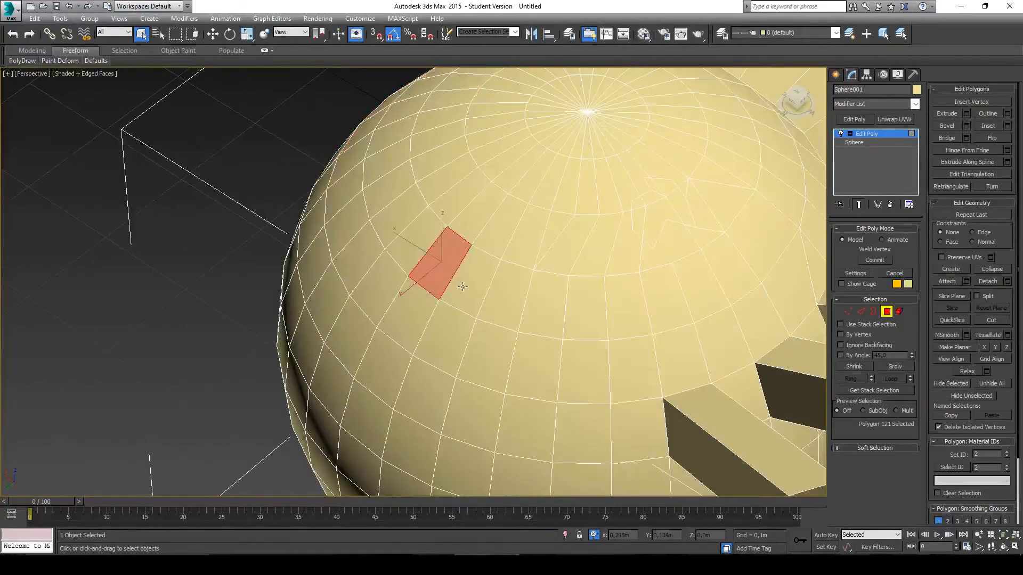
pyautogui.keyDown('ctrl'); pyautogui.click(471, 283); pyautogui.keyUp('ctrl')
pyautogui.keyDown('ctrl'); pyautogui.click(506, 296); pyautogui.keyUp('ctrl')
pyautogui.keyDown('ctrl'); pyautogui.click(487, 354); pyautogui.keyUp('ctrl')
pyautogui.keyDown('ctrl'); pyautogui.click(474, 416); pyautogui.keyUp('ctrl')
pyautogui.keyDown('ctrl'); pyautogui.click(426, 394); pyautogui.keyUp('ctrl')
pyautogui.keyDown('ctrl'); pyautogui.click(384, 367); pyautogui.keyUp('ctrl')
pyautogui.keyDown('ctrl'); pyautogui.click(410, 315); pyautogui.keyUp('ctrl')
pyautogui.keyDown('ctrl'); pyautogui.click(442, 347); pyautogui.keyUp('ctrl')
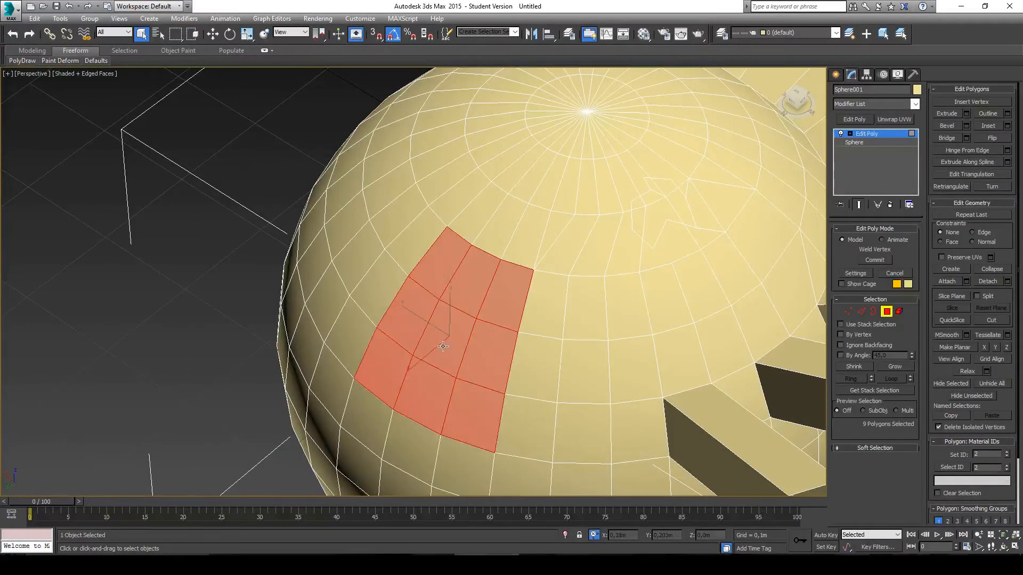
# - Select a single polygon on the sphere's side below the spikes and scale it up uniformly
pyautogui.keyDown('alt'); pyautogui.moveTo(442, 346); pyautogui.dragTo(495, 367, button='middle'); pyautogui.keyUp('alt')
pyautogui.click(433, 333)
pyautogui.keyDown('alt'); pyautogui.moveTo(485, 331); pyautogui.dragTo(519, 342, button='middle'); pyautogui.keyUp('alt')
pyautogui.press('w')
pyautogui.press('e')
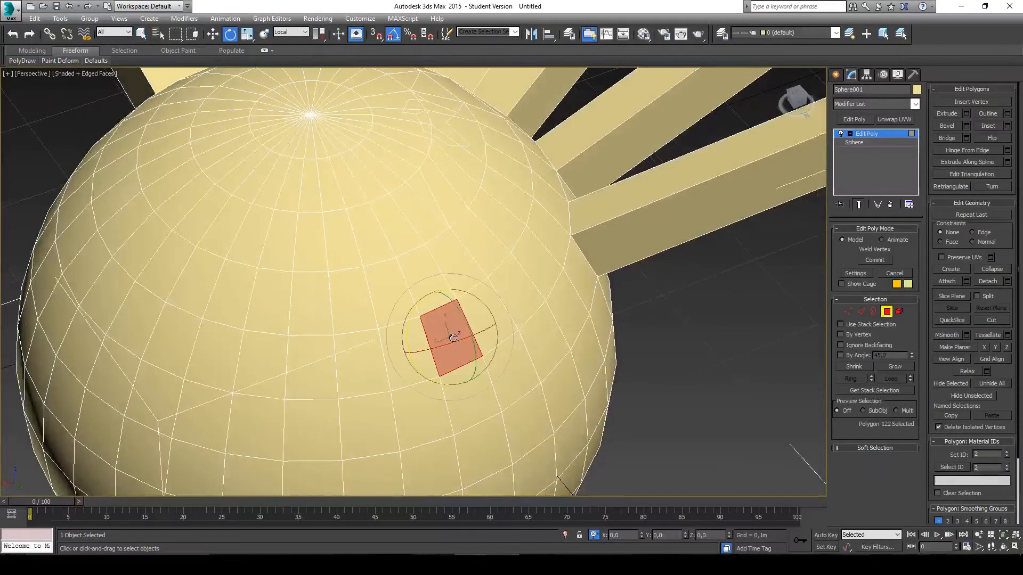
pyautogui.press('r')
pyautogui.moveTo(452, 328); pyautogui.dragTo(453, 299)
pyautogui.press('w')
pyautogui.press('e')
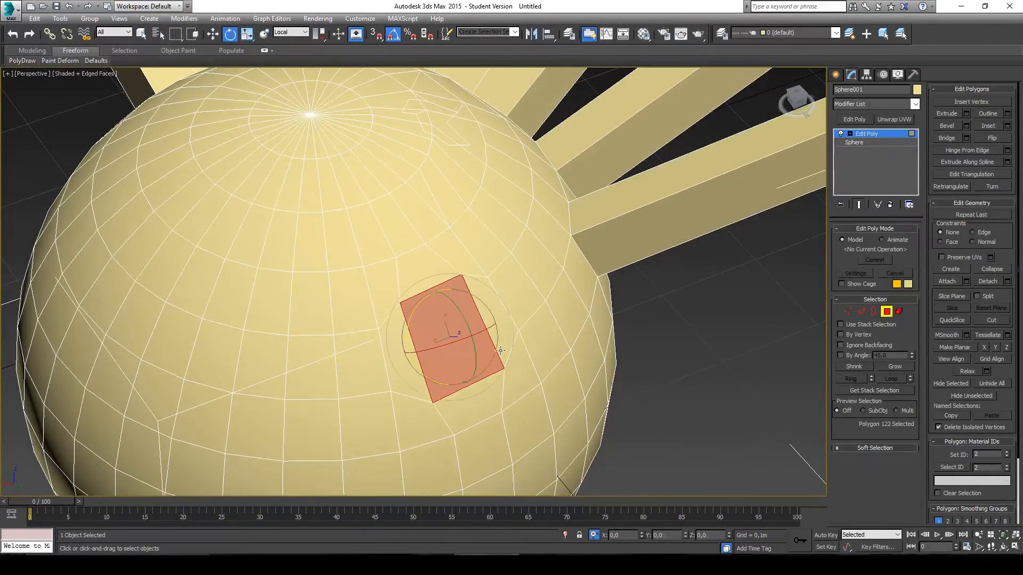
pyautogui.press('r')
# - Clone the enlarged polygon outward from the sphere as an element, and delete the copy
pyautogui.moveTo(501, 353)
pyautogui.keyDown('alt'); pyautogui.mouseDown(button='middle')
pyautogui.moveTo(573, 333)
pyautogui.moveTo(498, 342)
pyautogui.mouseUp(button='middle'); pyautogui.keyUp('alt')
pyautogui.press('w')
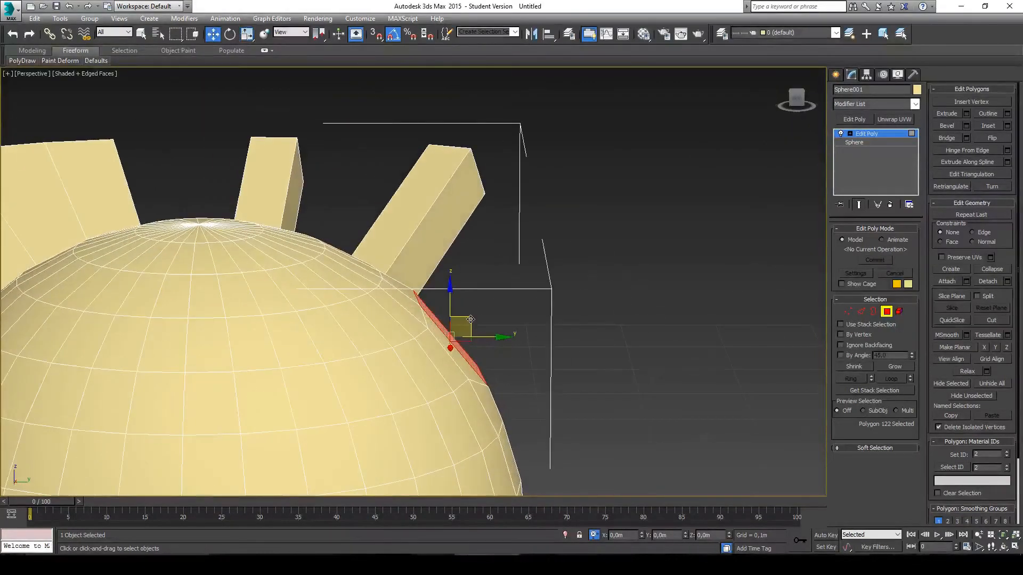
pyautogui.keyDown('shift'); pyautogui.moveTo(469, 322); pyautogui.dragTo(534, 269); pyautogui.keyUp('shift')
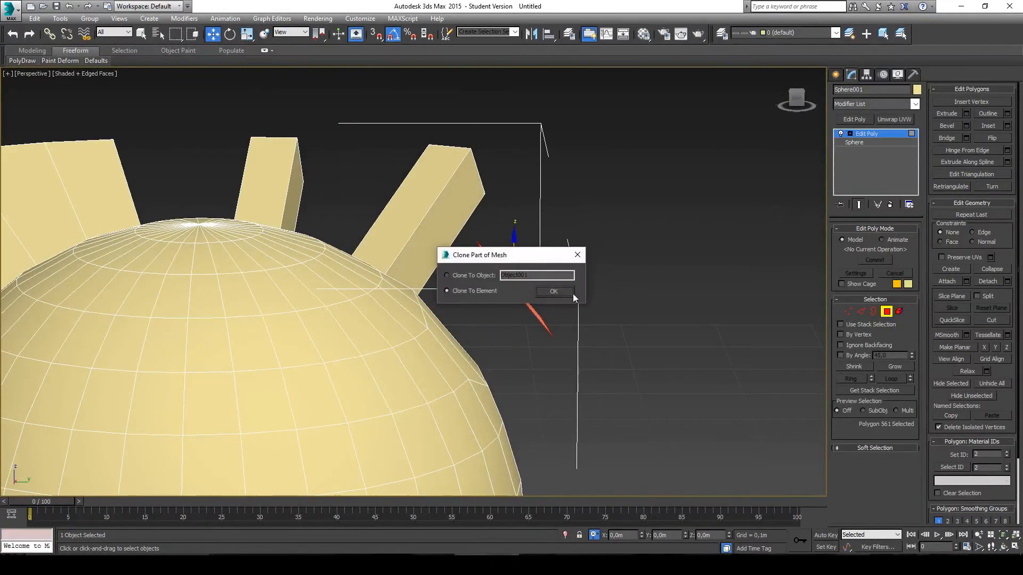
pyautogui.click(556, 292)
pyautogui.moveTo(548, 295)
pyautogui.keyDown('alt'); pyautogui.mouseDown(button='middle')
pyautogui.moveTo(571, 286)
pyautogui.moveTo(501, 302)
pyautogui.mouseUp(button='middle'); pyautogui.keyUp('alt')
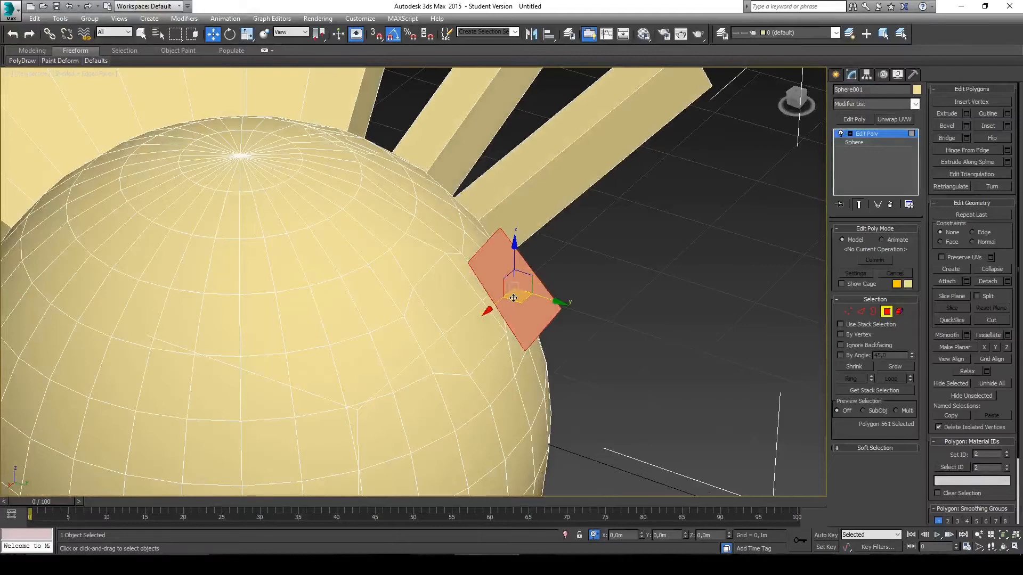
pyautogui.press('Delete')
# - Delete the enlarged polygon from the sphere and select the border of the resulting hole
pyautogui.click(492, 333)
pyautogui.press('Delete')
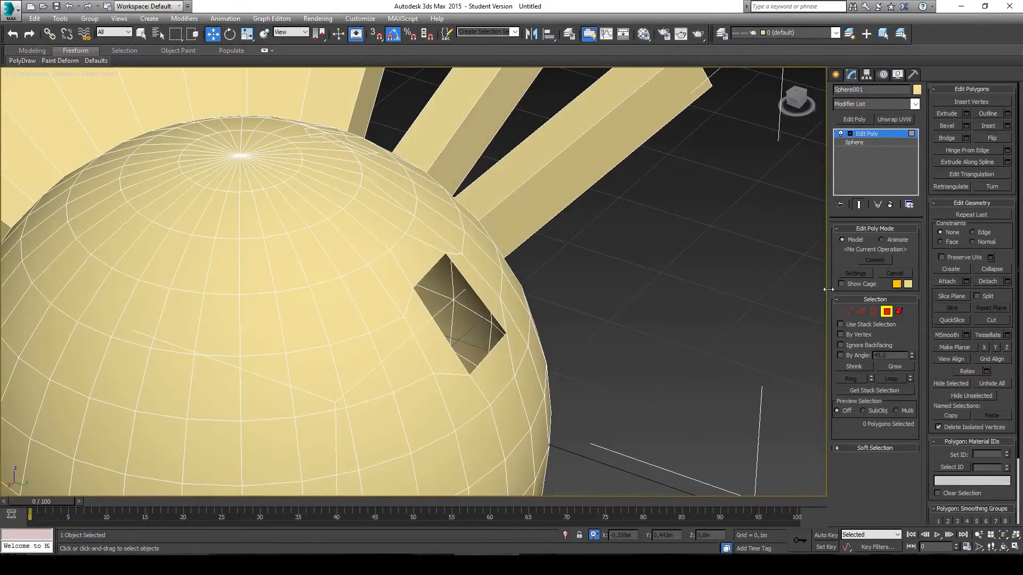
pyautogui.click(874, 311)
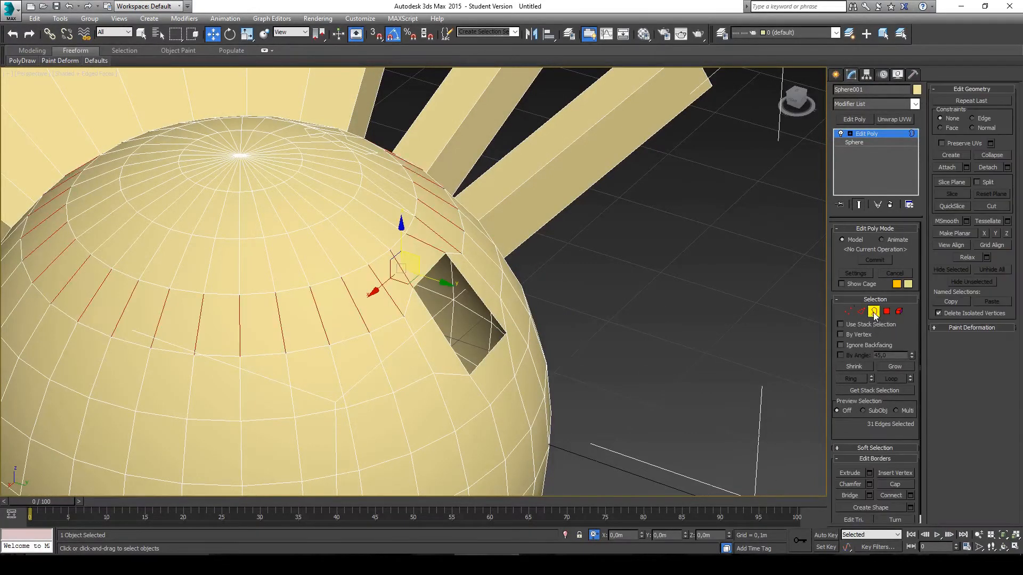
pyautogui.click(493, 317)
pyautogui.keyDown('alt'); pyautogui.moveTo(514, 331); pyautogui.dragTo(539, 318, button='middle'); pyautogui.keyUp('alt')
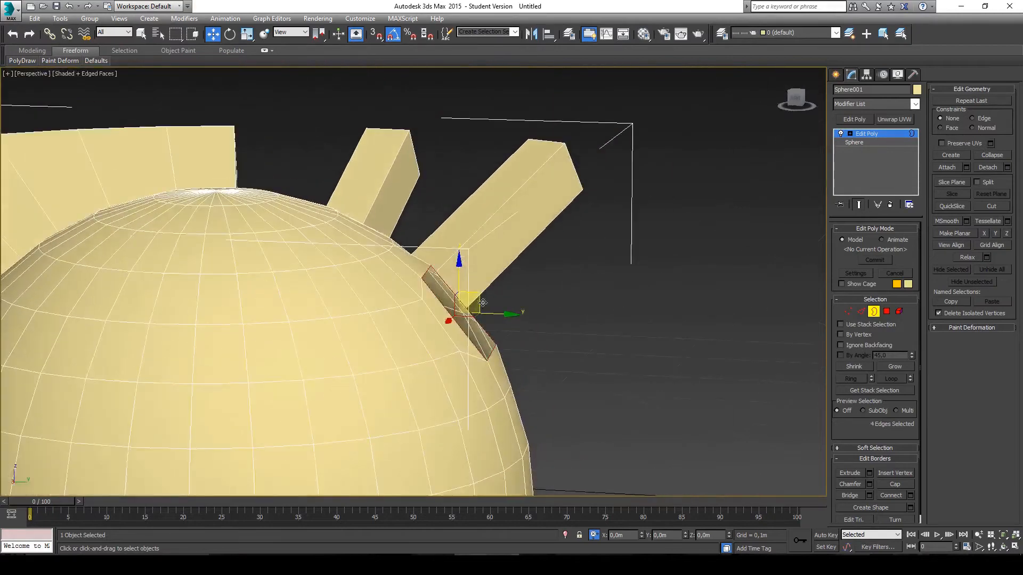
# - Extend the hole's border outward from the sphere twice to form two connected box segments
pyautogui.keyDown('shift'); pyautogui.moveTo(472, 302); pyautogui.dragTo(594, 194); pyautogui.keyUp('shift')
pyautogui.moveTo(594, 193); pyautogui.dragTo(545, 269, button='middle')
pyautogui.moveTo(545, 269)
pyautogui.keyDown('alt'); pyautogui.mouseDown(button='middle')
pyautogui.moveTo(554, 274)
pyautogui.moveTo(531, 280)
pyautogui.mouseUp(button='middle'); pyautogui.keyUp('alt')
pyautogui.keyDown('shift'); pyautogui.moveTo(528, 270); pyautogui.dragTo(668, 215); pyautogui.keyUp('shift')
pyautogui.moveTo(669, 215); pyautogui.dragTo(582, 239, button='middle')
# - Rotate the selected open end border of the box extension to angle its last segment
pyautogui.press('e')
pyautogui.moveTo(601, 237); pyautogui.dragTo(549, 266)
pyautogui.keyDown('alt'); pyautogui.moveTo(546, 268); pyautogui.dragTo(439, 322, button='middle'); pyautogui.keyUp('alt')
pyautogui.scroll(5, 440, 322)
pyautogui.scroll(-3, 489, 259)
pyautogui.keyDown('alt'); pyautogui.moveTo(489, 259); pyautogui.dragTo(555, 273, button='middle'); pyautogui.keyUp('alt')
# - At the edge level, extend the outer side edge of the box opening outward into a flat flap
pyautogui.press('w')
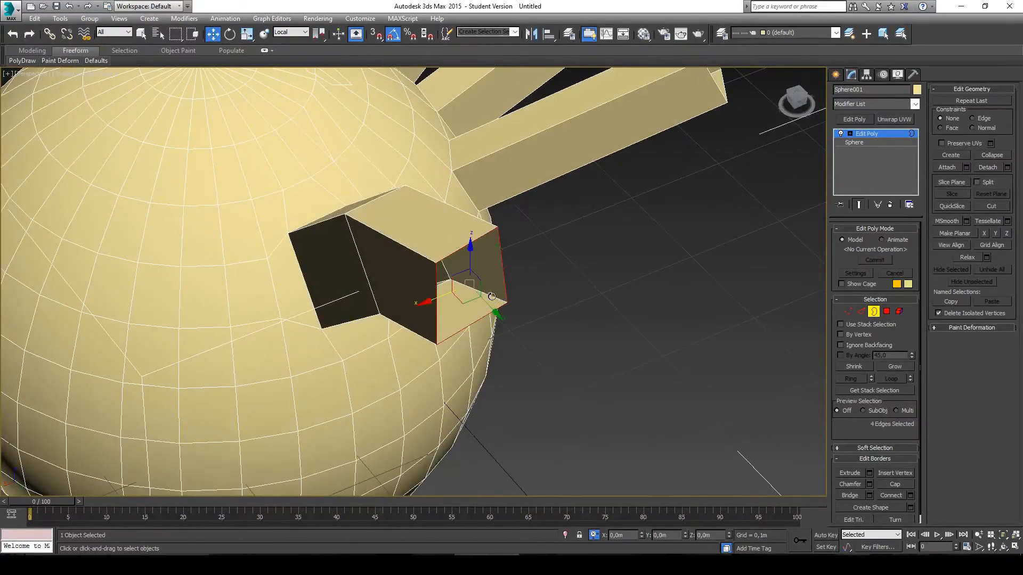
pyautogui.press('2')
pyautogui.click(507, 277)
pyautogui.click(503, 274)
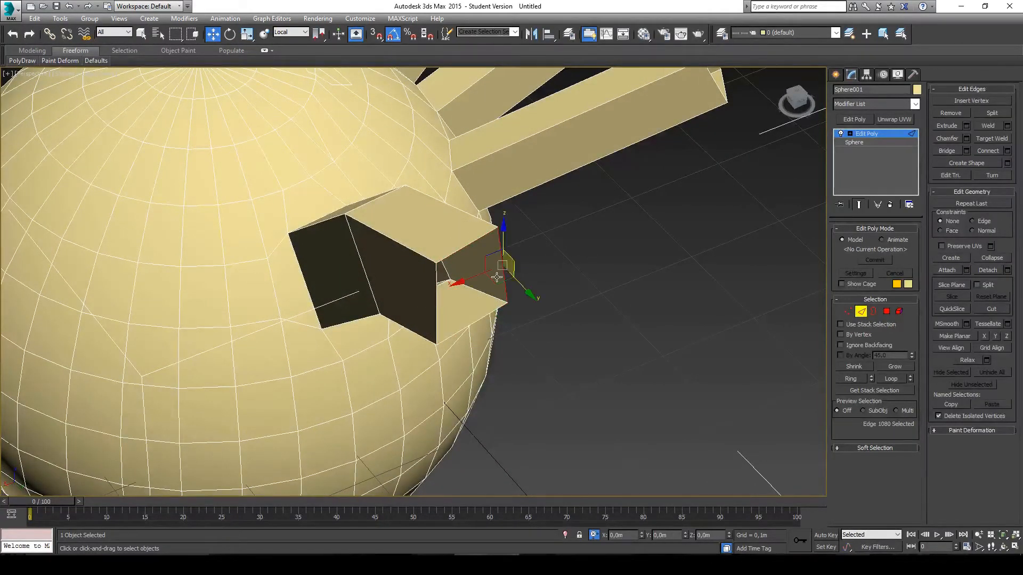
pyautogui.keyDown('shift'); pyautogui.moveTo(506, 283); pyautogui.dragTo(642, 296); pyautogui.keyUp('shift')
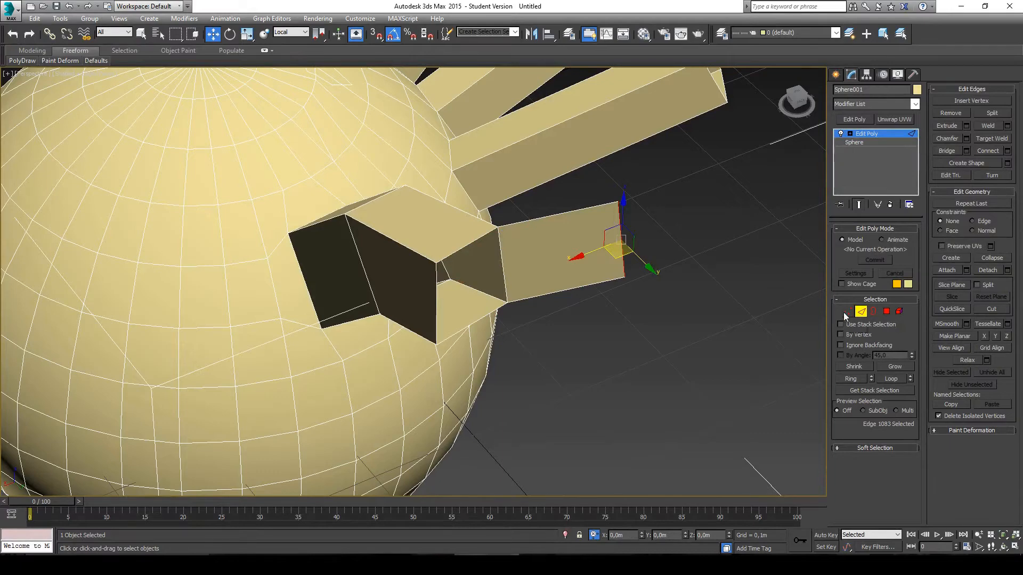
# - At the vertex level, clone the lower outer corner vertex of the flap to a point below it
pyautogui.click(846, 312)
pyautogui.click(625, 277)
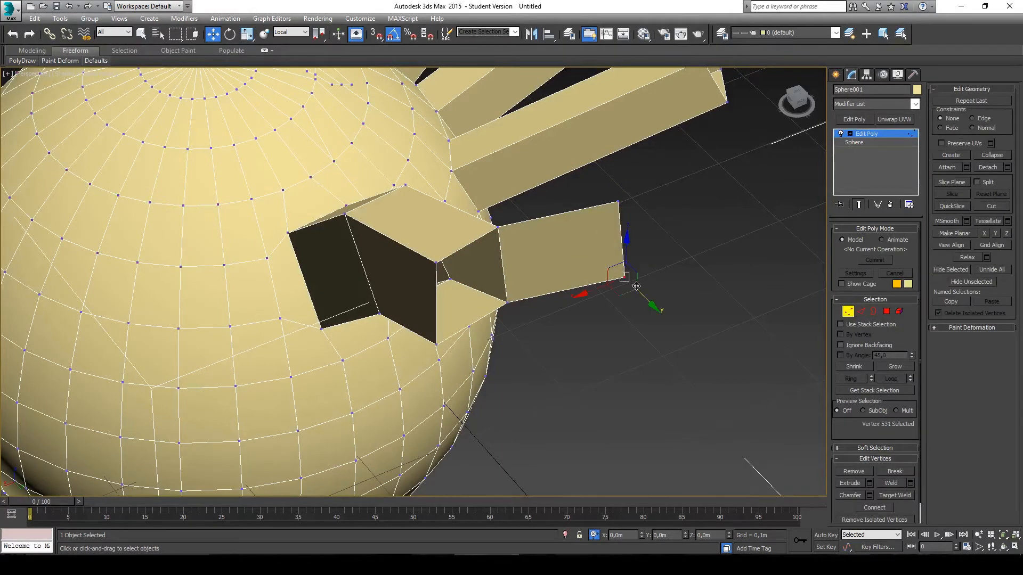
pyautogui.keyDown('shift'); pyautogui.moveTo(636, 286); pyautogui.dragTo(638, 362); pyautogui.keyUp('shift')
pyautogui.press('Return')
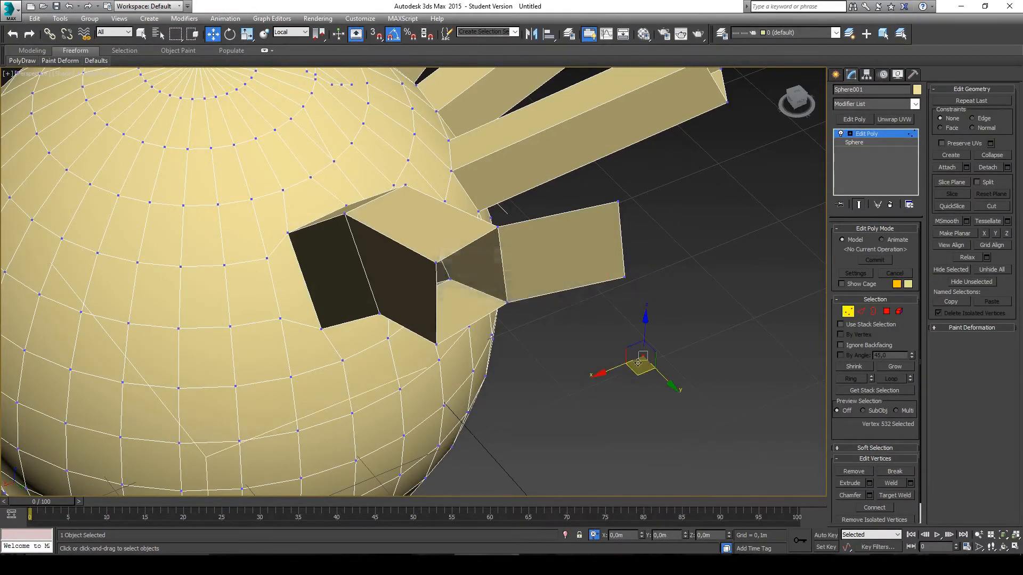
pyautogui.keyDown('alt'); pyautogui.moveTo(638, 363); pyautogui.dragTo(658, 410, button='middle'); pyautogui.keyUp('alt')
pyautogui.moveTo(674, 360)
pyautogui.keyDown('alt'); pyautogui.mouseDown(button='middle')
pyautogui.moveTo(702, 353)
pyautogui.moveTo(694, 360)
pyautogui.mouseUp(button='middle'); pyautogui.keyUp('alt')
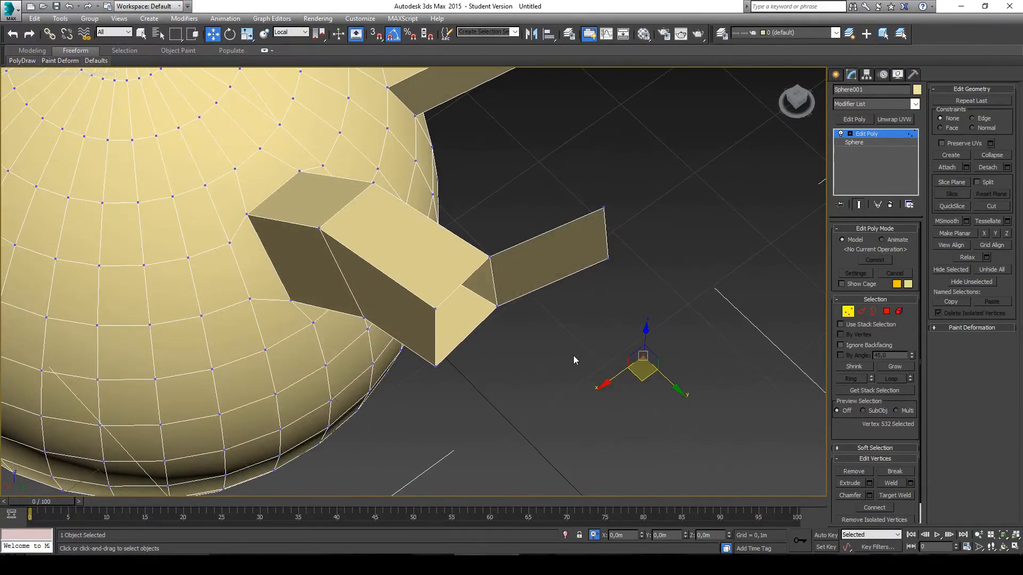
pyautogui.keyDown('alt'); pyautogui.moveTo(573, 356); pyautogui.dragTo(671, 343, button='middle'); pyautogui.keyUp('alt')
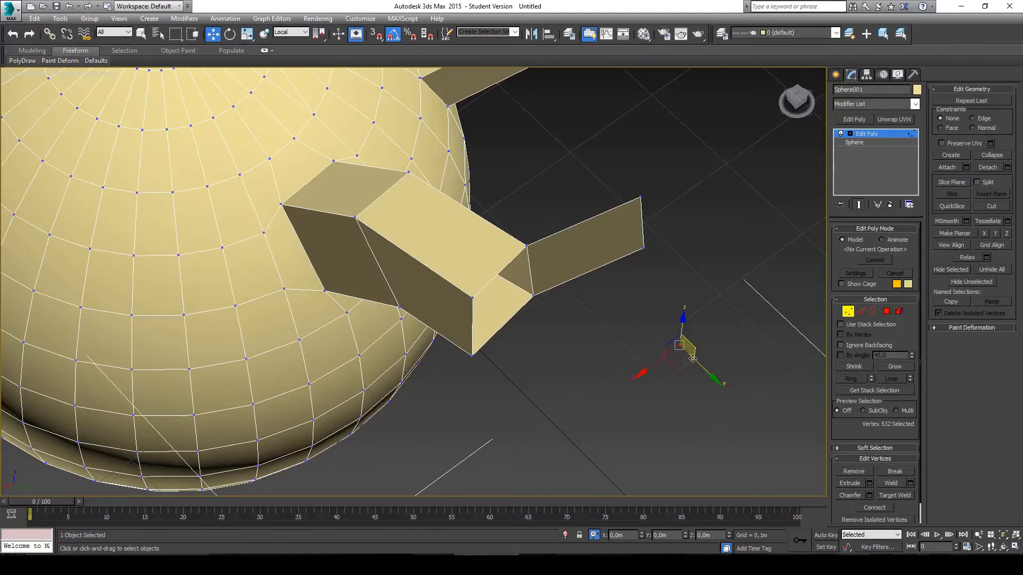
# - Delete the cloned isolated vertex and select the two vertices at the flap's outer end
pyautogui.click(629, 258)
pyautogui.moveTo(686, 274); pyautogui.dragTo(686, 274)
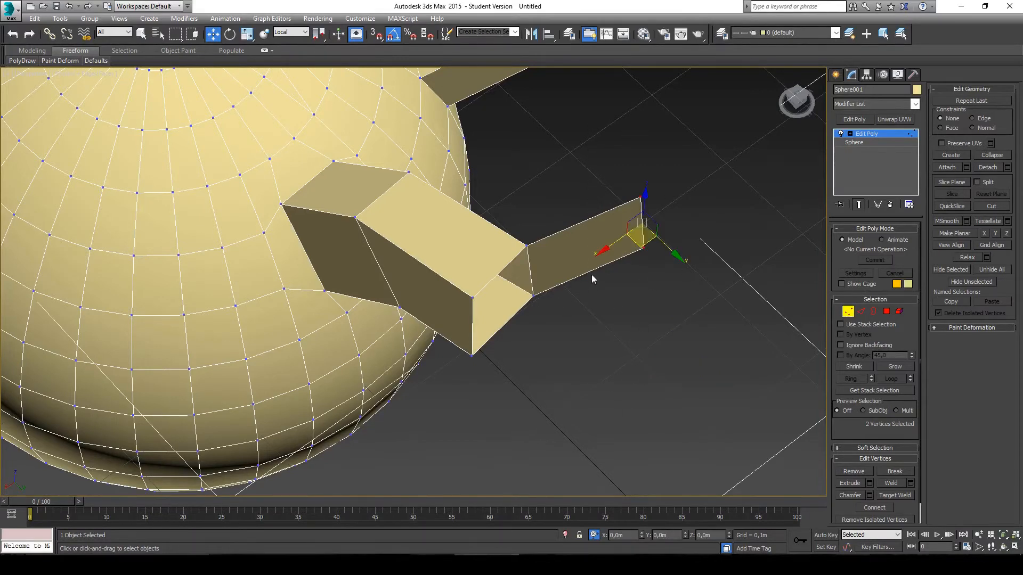
pyautogui.press('Delete')
# - Undo the flap, the box segments extended from the border, and the deletion of the enlarged polygon
pyautogui.hotkey('ctrl', 'z')
pyautogui.hotkey('ctrl', 'z')
pyautogui.hotkey('ctrl', 'z')
pyautogui.hotkey('ctrl', 'z')
pyautogui.hotkey('ctrl', 'z')
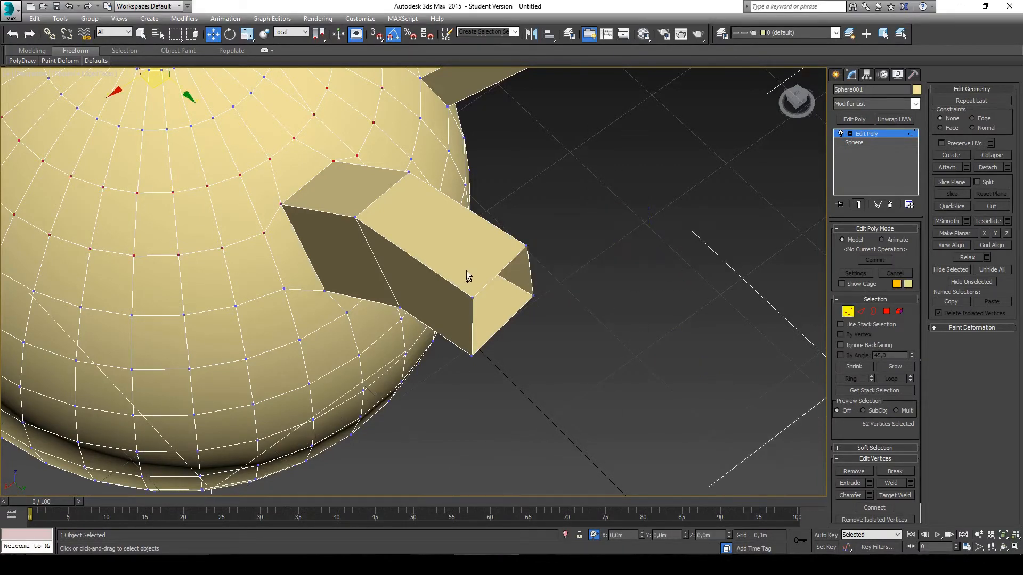
pyautogui.hotkey('ctrl', 'z')
pyautogui.hotkey('ctrl', 'z')
pyautogui.hotkey('ctrl', 'z')
pyautogui.hotkey('ctrl', 'z')
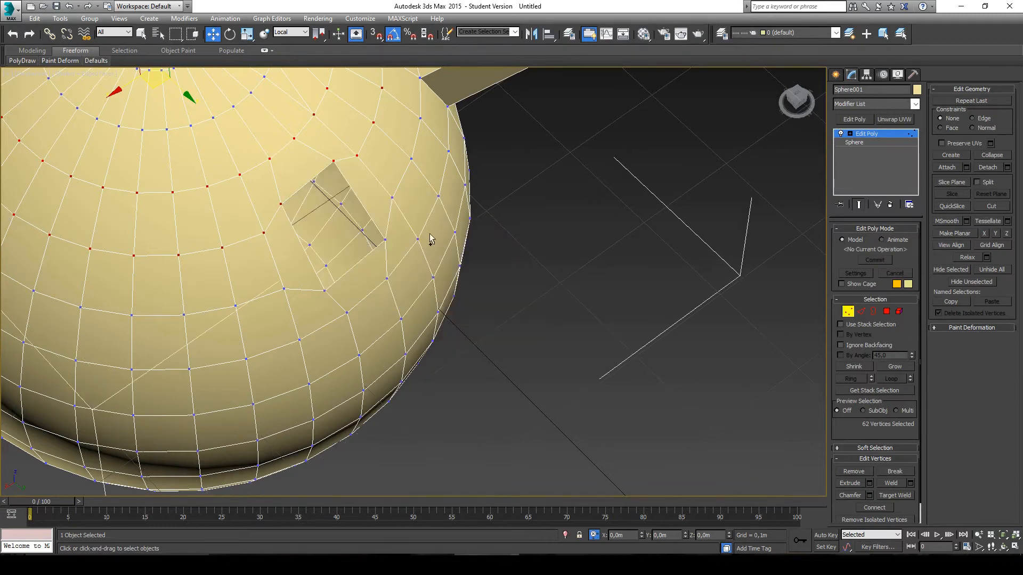
pyautogui.keyDown('alt'); pyautogui.moveTo(409, 230); pyautogui.dragTo(605, 315, button='middle'); pyautogui.keyUp('alt')
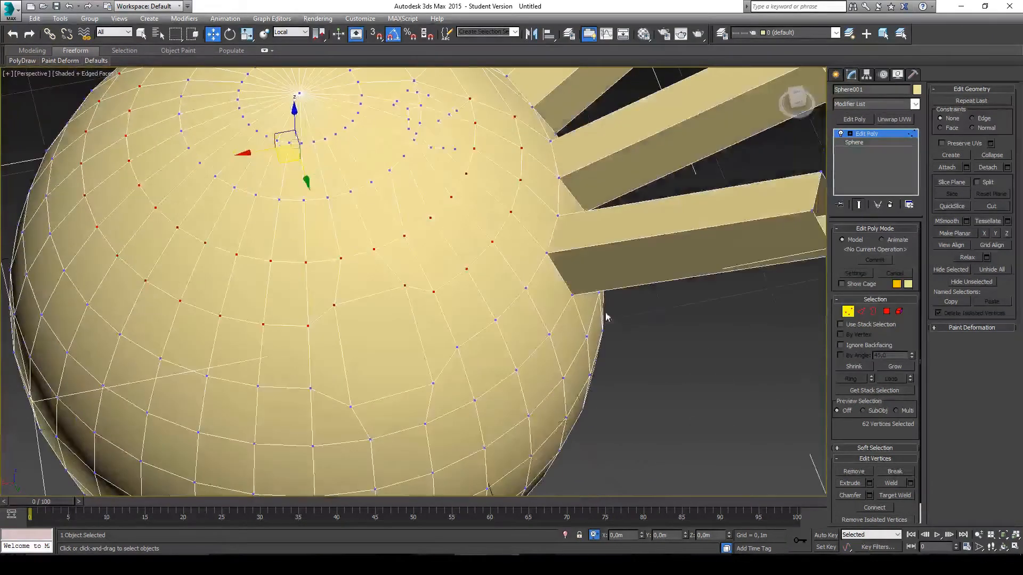
# - At the polygon level, select the enlarged polygon on the sphere's front and grow the selection to its eight surrounding polygons
pyautogui.click(886, 312)
pyautogui.keyDown('alt'); pyautogui.moveTo(347, 352); pyautogui.dragTo(337, 327, button='middle'); pyautogui.keyUp('alt')
pyautogui.click(342, 314)
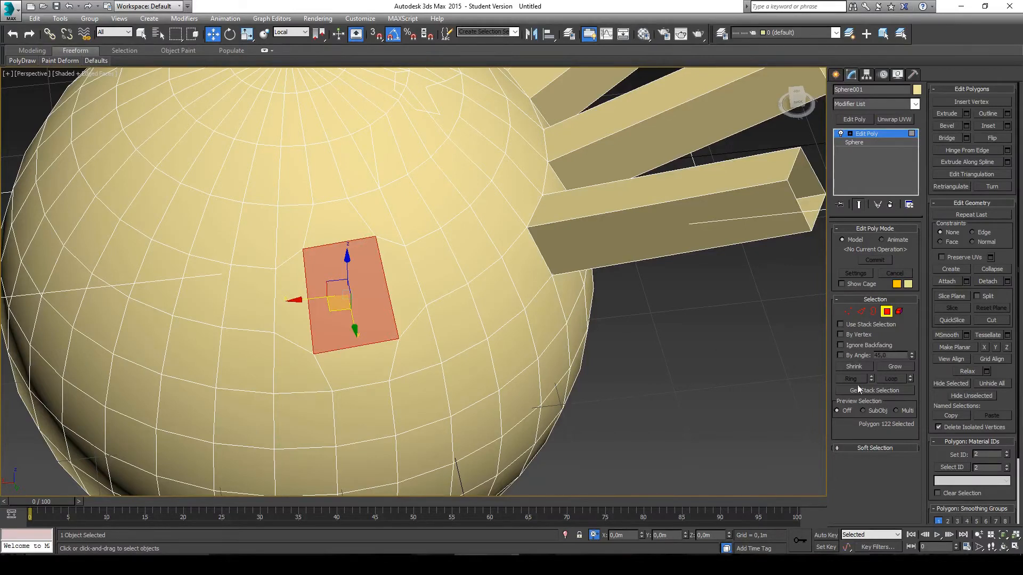
pyautogui.click(895, 366)
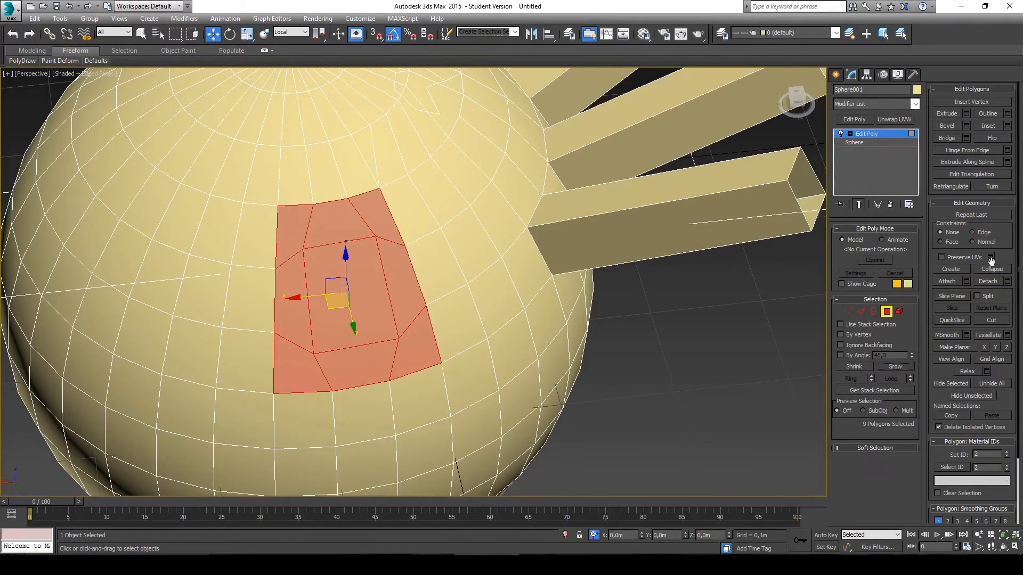
# - Start an inset on the nine selected polygons and set its amount to 0.011 m
pyautogui.click(1007, 127)
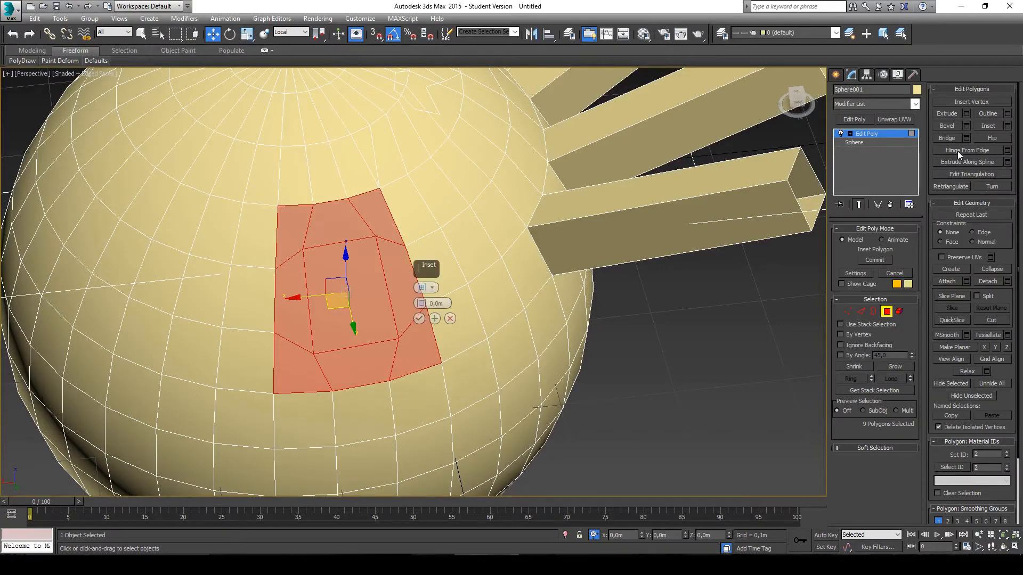
pyautogui.moveTo(420, 302); pyautogui.dragTo(421, 292)
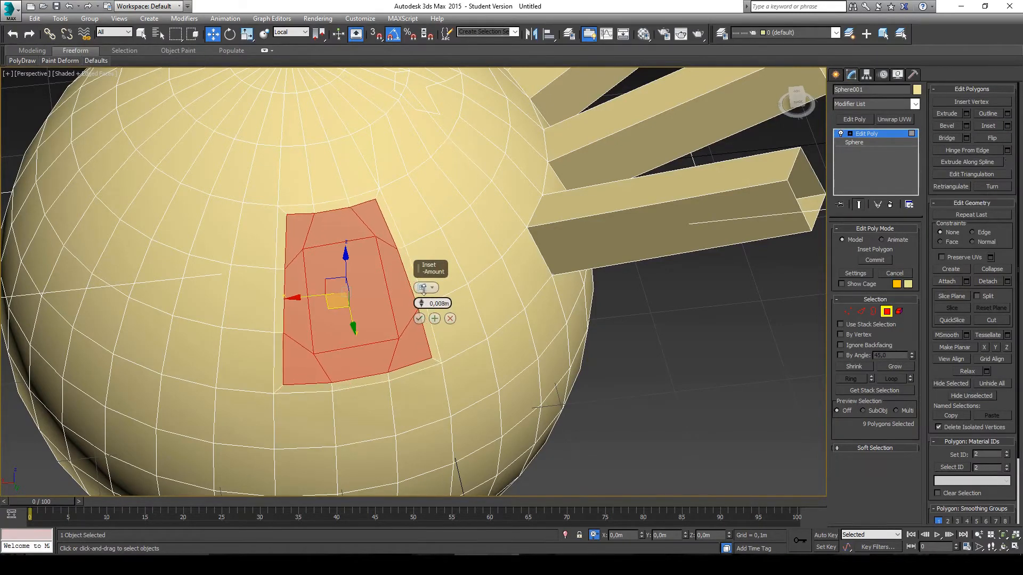
pyautogui.scroll(6, 287, 195)
pyautogui.moveTo(519, 241); pyautogui.dragTo(489, 238, button='middle')
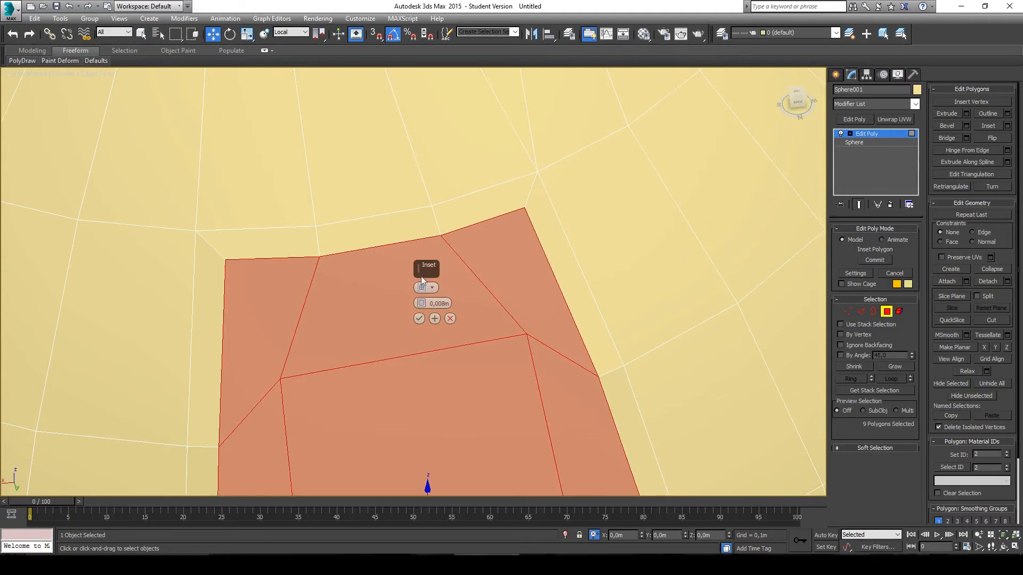
pyautogui.moveTo(420, 303)
pyautogui.mouseDown()
pyautogui.moveTo(428, 323)
pyautogui.moveTo(411, 287)
pyautogui.moveTo(414, 304)
pyautogui.mouseUp()
pyautogui.scroll(-8, 472, 222)
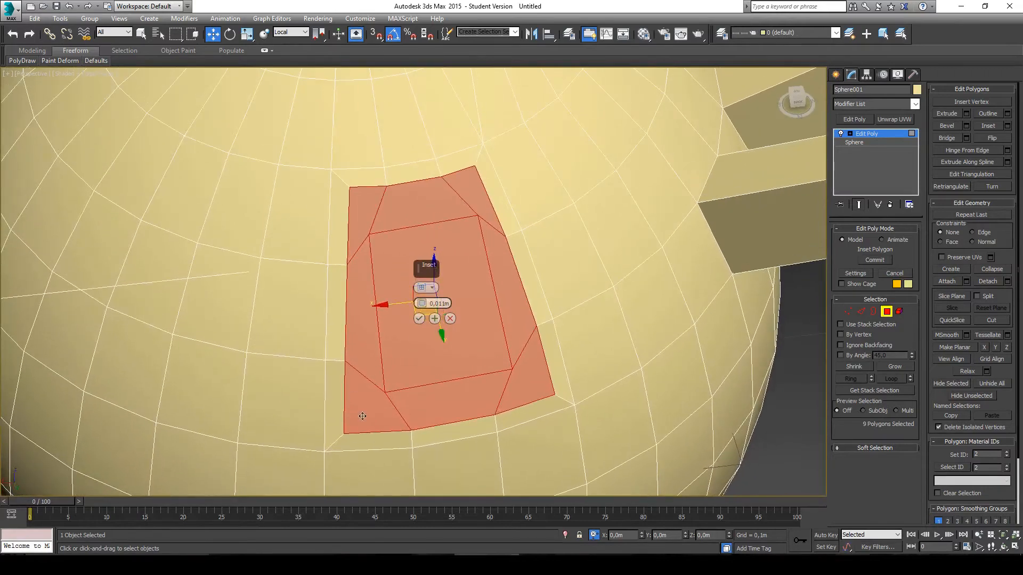
pyautogui.keyDown('alt'); pyautogui.moveTo(435, 237); pyautogui.dragTo(433, 269, button='middle'); pyautogui.keyUp('alt')
# - With the inset still active, replace its target with a hook-shaped chain of eight neighbouring polygons on the sphere's front
pyautogui.click(219, 312)
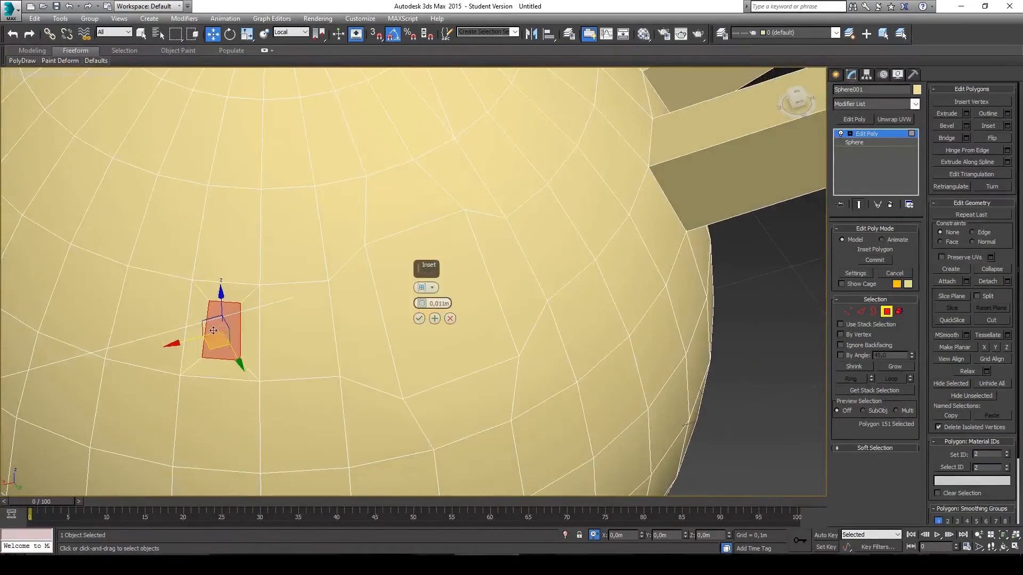
pyautogui.keyDown('alt'); pyautogui.moveTo(219, 314); pyautogui.dragTo(262, 339, button='middle'); pyautogui.keyUp('alt')
pyautogui.moveTo(262, 340); pyautogui.dragTo(406, 321, button='middle')
pyautogui.scroll(3, 406, 320)
pyautogui.scroll(-3, 325, 282)
pyautogui.moveTo(326, 283); pyautogui.dragTo(390, 217, button='middle')
pyautogui.keyDown('ctrl'); pyautogui.click(289, 270); pyautogui.keyUp('ctrl')
pyautogui.keyDown('ctrl'); pyautogui.click(277, 352); pyautogui.keyUp('ctrl')
pyautogui.keyDown('ctrl'); pyautogui.click(299, 363); pyautogui.keyUp('ctrl')
pyautogui.keyDown('ctrl'); pyautogui.click(224, 335); pyautogui.keyUp('ctrl')
pyautogui.keyDown('ctrl'); pyautogui.click(155, 309); pyautogui.keyUp('ctrl')
pyautogui.keyDown('ctrl'); pyautogui.click(168, 240); pyautogui.keyUp('ctrl')
pyautogui.keyDown('ctrl'); pyautogui.click(197, 152); pyautogui.keyUp('ctrl')
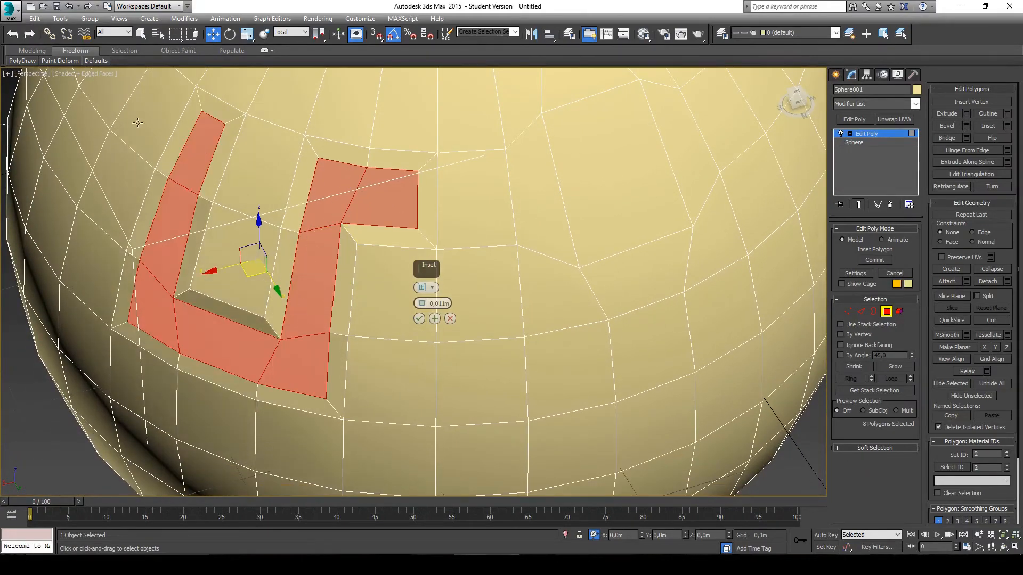
# - Extend the inset chain to 13 polygons so it encloses a closed loop, and apply the 0.011 m inset
pyautogui.keyDown('ctrl'); pyautogui.click(125, 117); pyautogui.keyUp('ctrl')
pyautogui.keyDown('ctrl'); pyautogui.click(86, 116); pyautogui.keyUp('ctrl')
pyautogui.keyDown('ctrl'); pyautogui.click(88, 123); pyautogui.keyUp('ctrl')
pyautogui.keyDown('ctrl'); pyautogui.click(54, 214); pyautogui.keyUp('ctrl')
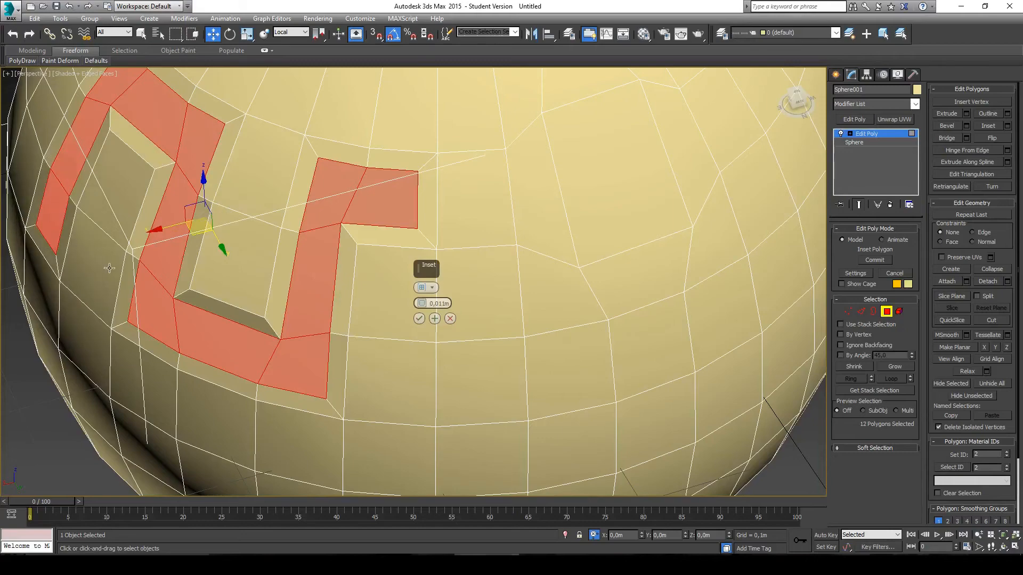
pyautogui.scroll(-4, 109, 268)
pyautogui.keyDown('ctrl'); pyautogui.click(148, 283); pyautogui.keyUp('ctrl')
pyautogui.scroll(4, 155, 341)
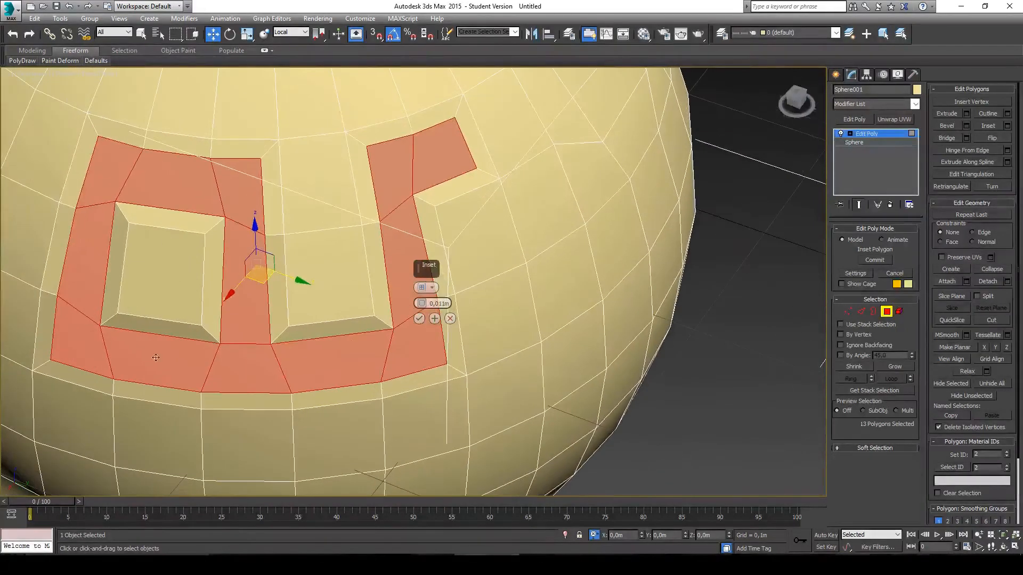
pyautogui.keyDown('alt'); pyautogui.moveTo(349, 356); pyautogui.dragTo(398, 204, button='middle'); pyautogui.keyUp('alt')
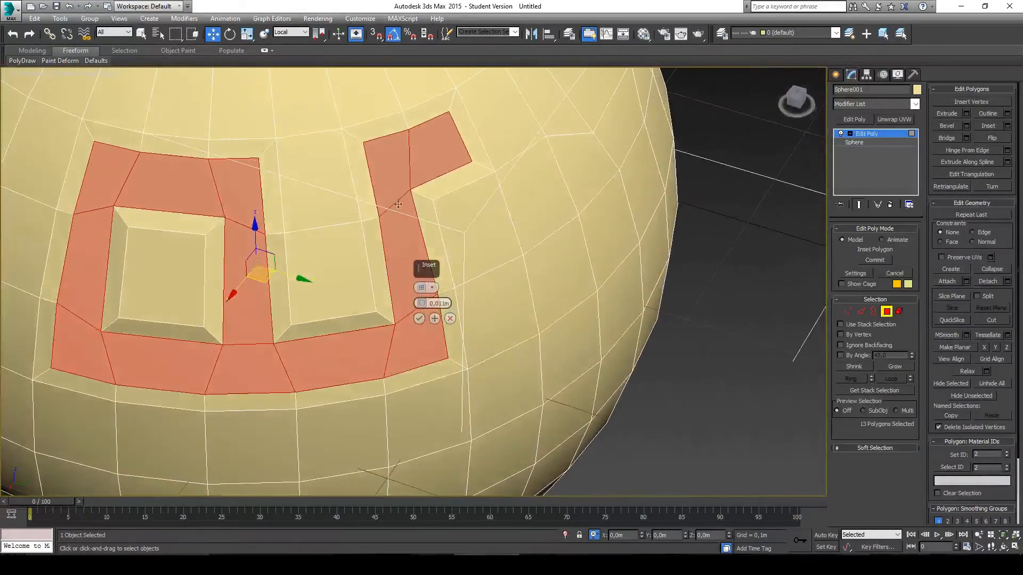
pyautogui.scroll(-5, 398, 204)
pyautogui.scroll(3, 371, 184)
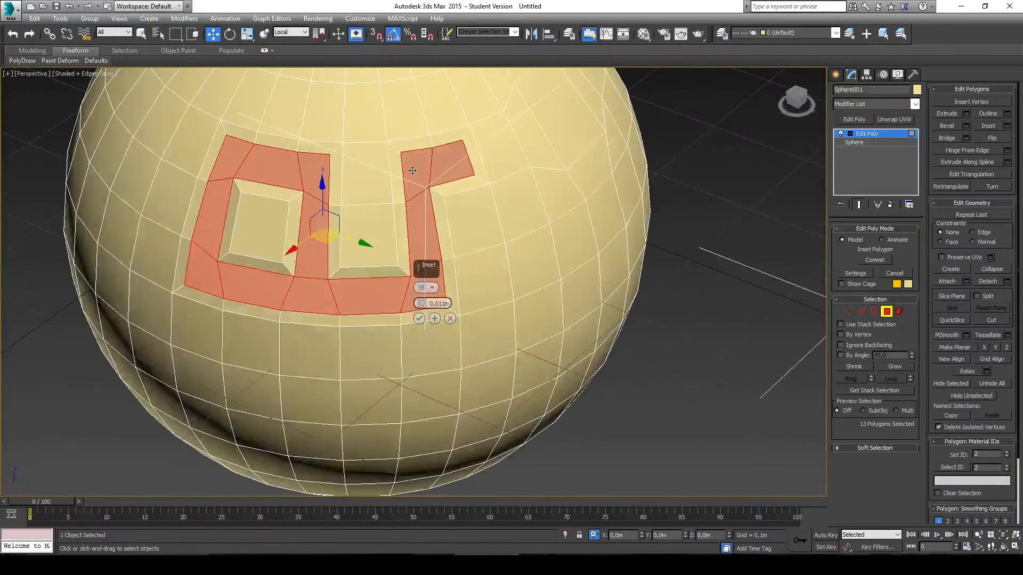
pyautogui.keyDown('alt'); pyautogui.moveTo(412, 170); pyautogui.dragTo(421, 180, button='middle'); pyautogui.keyUp('alt')
pyautogui.click(419, 319)
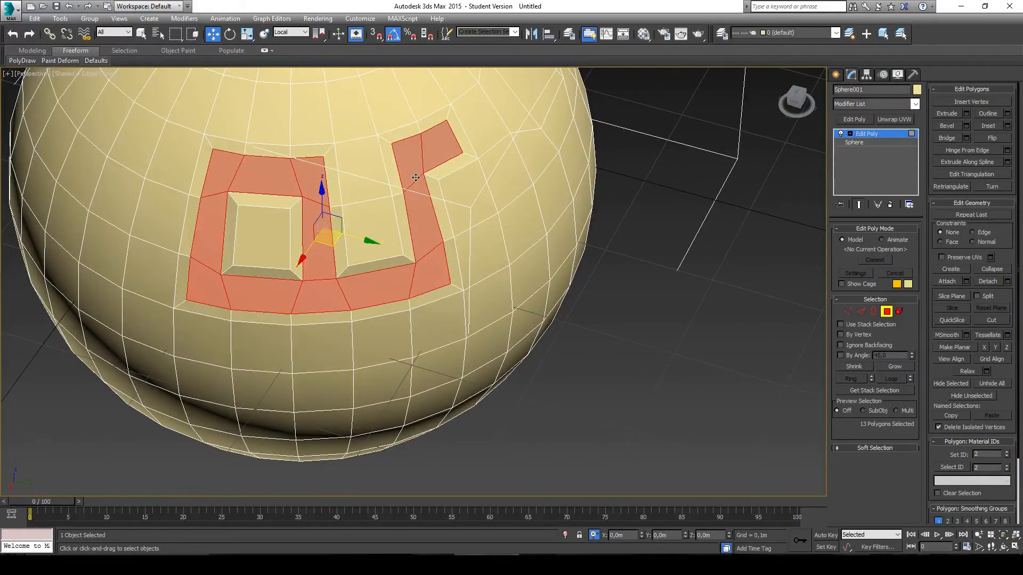
# - Try extruding the 13 inset polygons outward from the sphere
pyautogui.keyDown('alt'); pyautogui.moveTo(420, 318); pyautogui.dragTo(405, 290, button='middle'); pyautogui.keyUp('alt')
pyautogui.click(966, 113)
pyautogui.click(419, 318)
pyautogui.scroll(-3, 452, 310)
pyautogui.scroll(3, 392, 288)
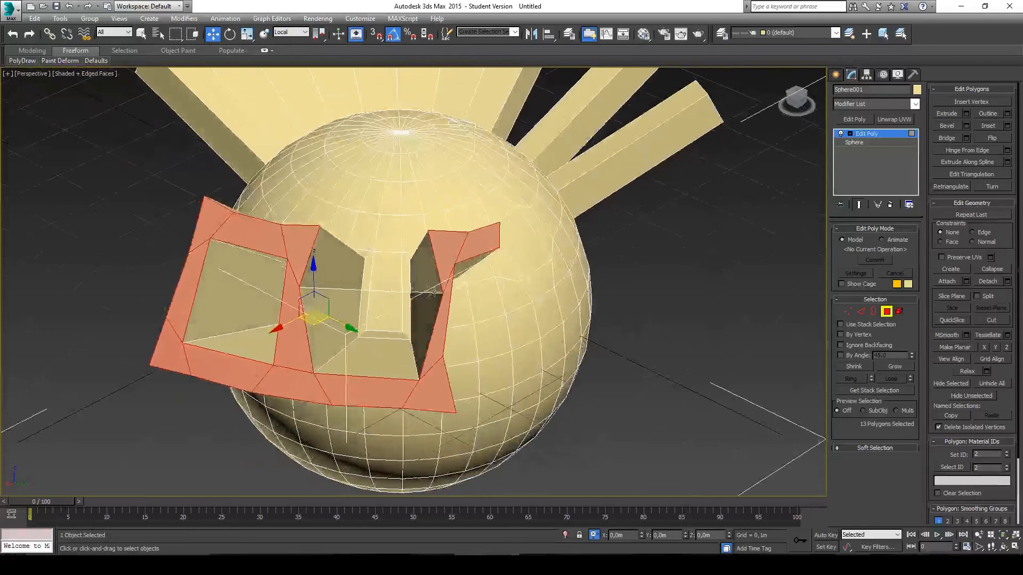
pyautogui.scroll(-3, 434, 293)
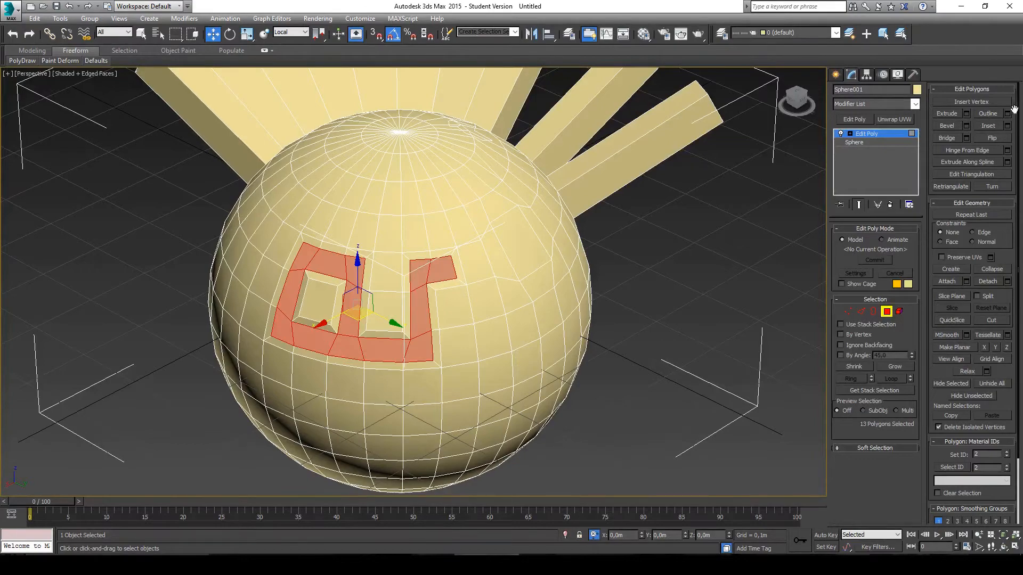
# - Region-select the block of polygons on the sphere's upper front, including the inset chain, and try Make Planar on it
pyautogui.keyDown('alt'); pyautogui.moveTo(552, 299); pyautogui.dragTo(418, 200, button='middle'); pyautogui.keyUp('alt')
pyautogui.scroll(-3, 502, 215)
pyautogui.keyDown('alt'); pyautogui.moveTo(637, 230); pyautogui.dragTo(591, 153, button='middle'); pyautogui.keyUp('alt')
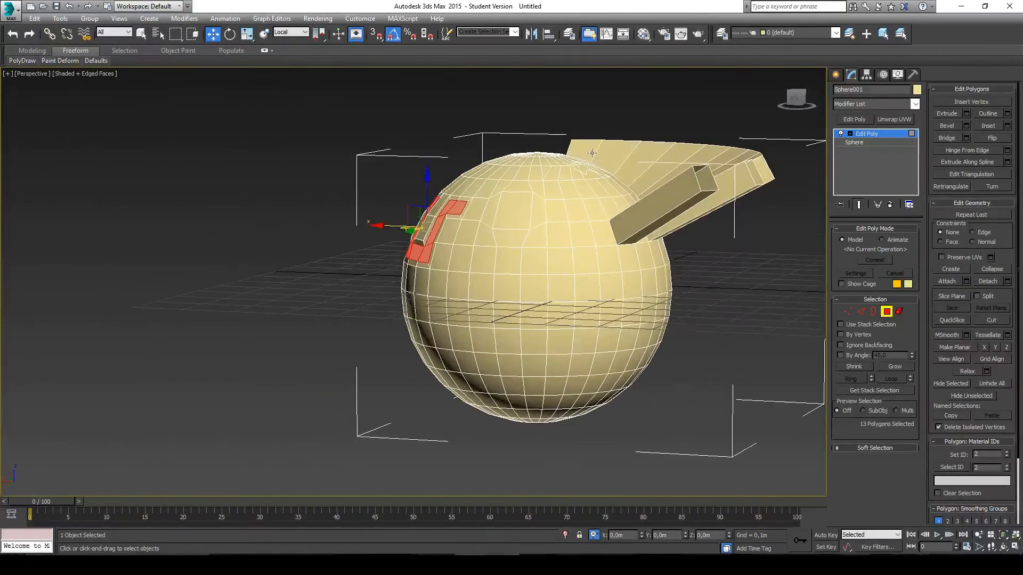
pyautogui.moveTo(474, 445); pyautogui.dragTo(471, 443)
pyautogui.scroll(3, 467, 253)
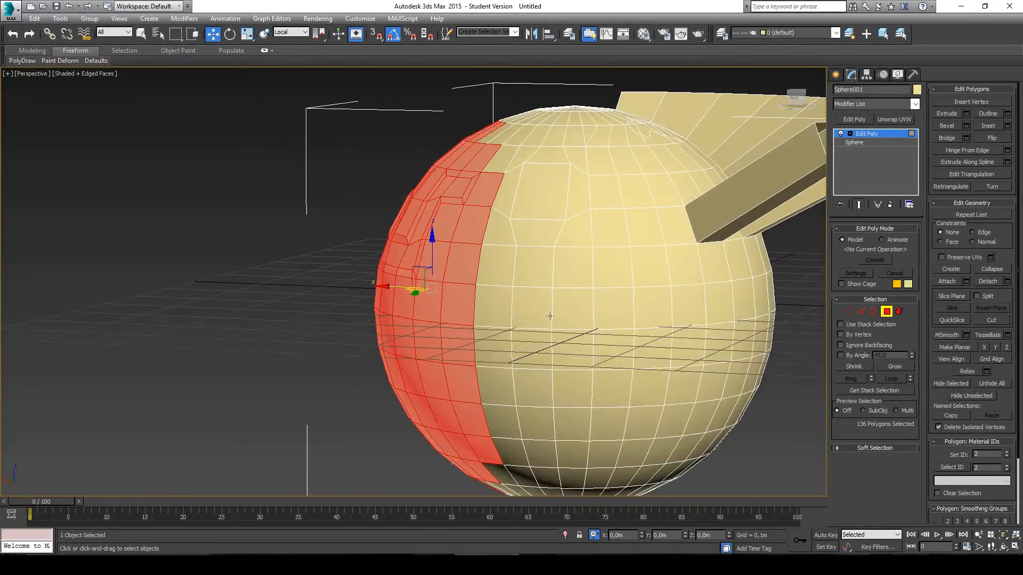
pyautogui.moveTo(282, 122); pyautogui.dragTo(532, 290)
pyautogui.moveTo(499, 174); pyautogui.dragTo(609, 283, button='middle')
pyautogui.click(962, 350)
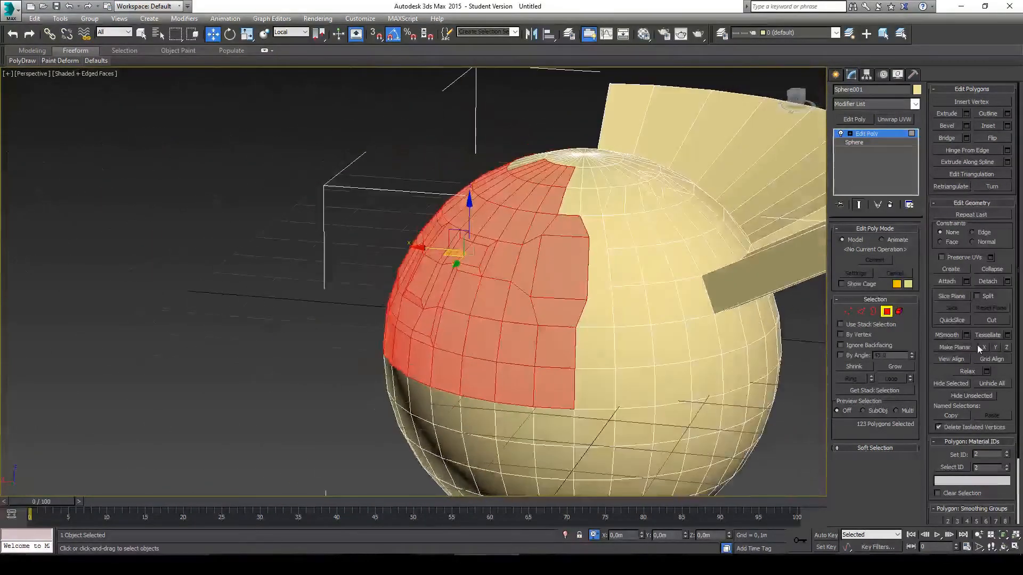
# - Flatten the selected polygon block along the X, Z and Y axes in turn, collapsing it to a single point
pyautogui.keyDown('alt'); pyautogui.moveTo(647, 313); pyautogui.dragTo(650, 380, button='middle'); pyautogui.keyUp('alt')
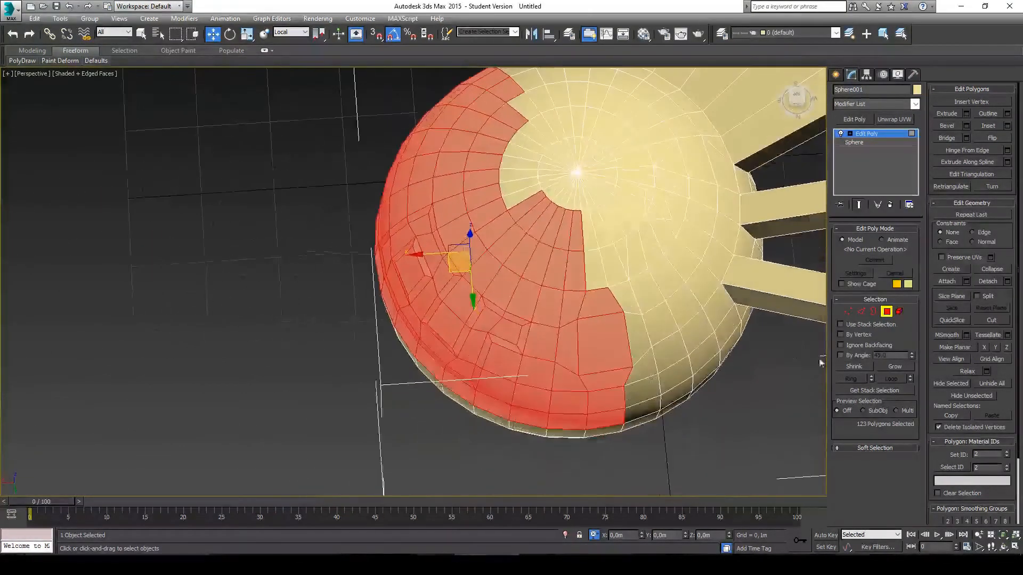
pyautogui.click(983, 347)
pyautogui.keyDown('alt'); pyautogui.moveTo(496, 287); pyautogui.dragTo(590, 267, button='middle'); pyautogui.keyUp('alt')
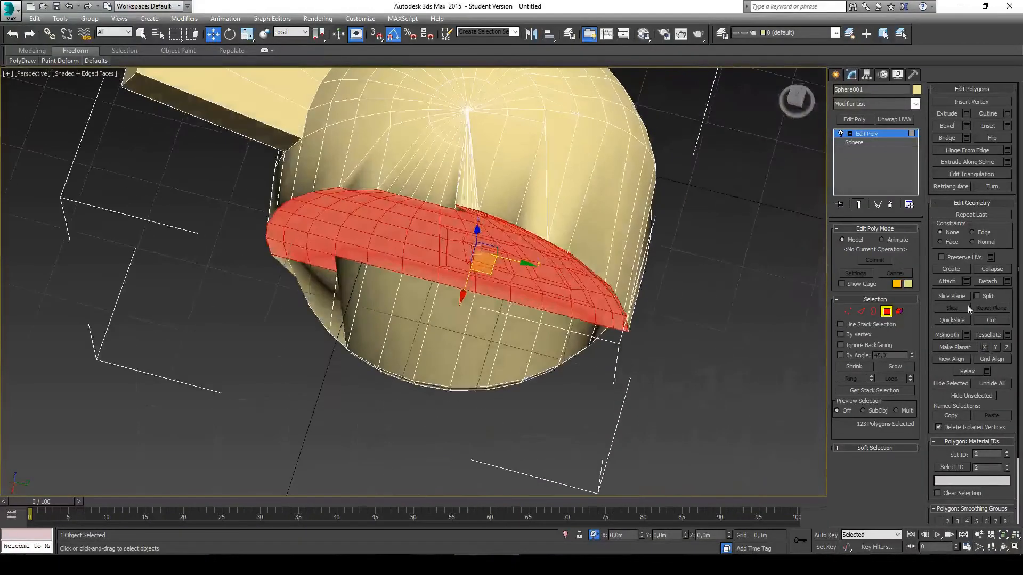
pyautogui.click(1006, 347)
pyautogui.keyDown('alt'); pyautogui.moveTo(648, 303); pyautogui.dragTo(549, 297, button='middle'); pyautogui.keyUp('alt')
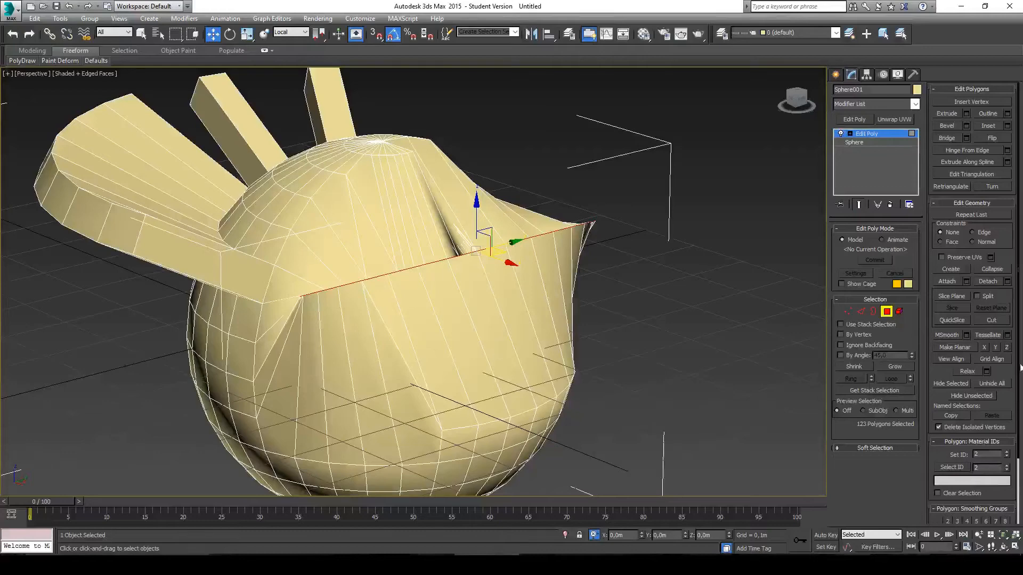
pyautogui.click(995, 349)
pyautogui.keyDown('alt'); pyautogui.moveTo(693, 239); pyautogui.dragTo(618, 282, button='middle'); pyautogui.keyUp('alt')
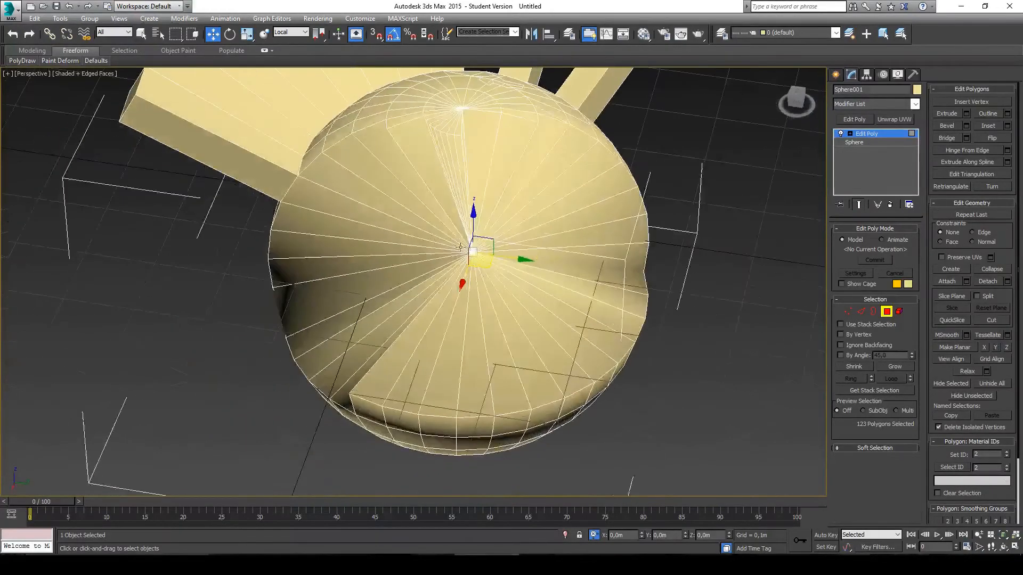
# - At the vertex level, select all vertices of the model and weld the coincident ones
pyautogui.keyDown('alt'); pyautogui.moveTo(462, 249); pyautogui.dragTo(429, 265, button='middle'); pyautogui.keyUp('alt')
pyautogui.scroll(2, 430, 264)
pyautogui.scroll(2, 516, 274)
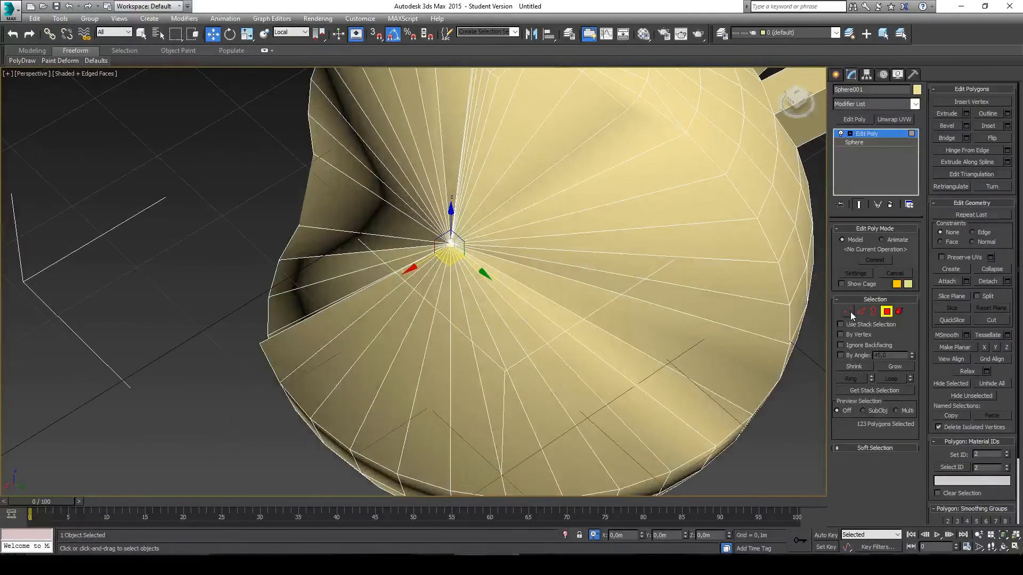
pyautogui.click(848, 311)
pyautogui.hotkey('ctrl', 'a')
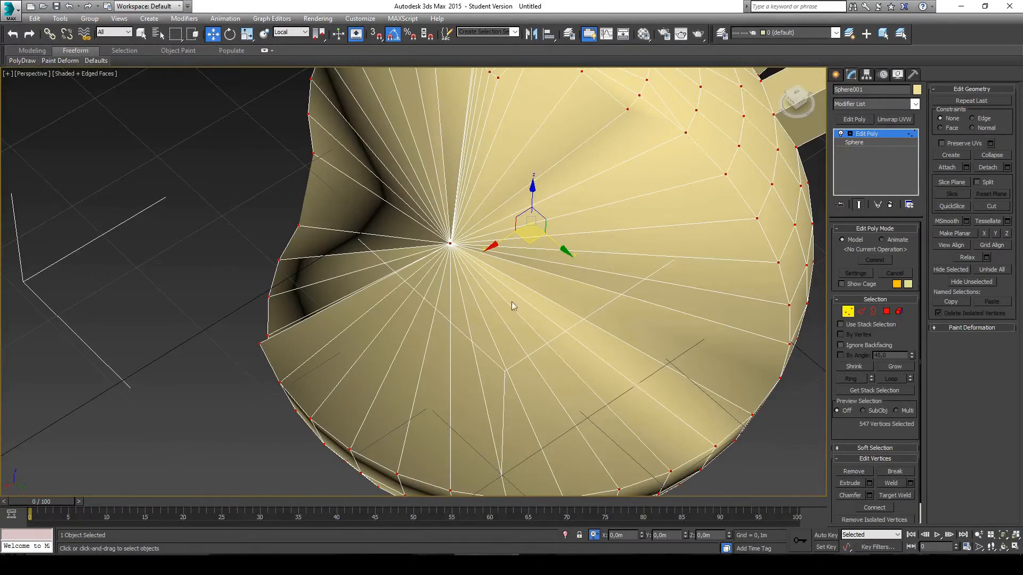
pyautogui.scroll(-3, 559, 293)
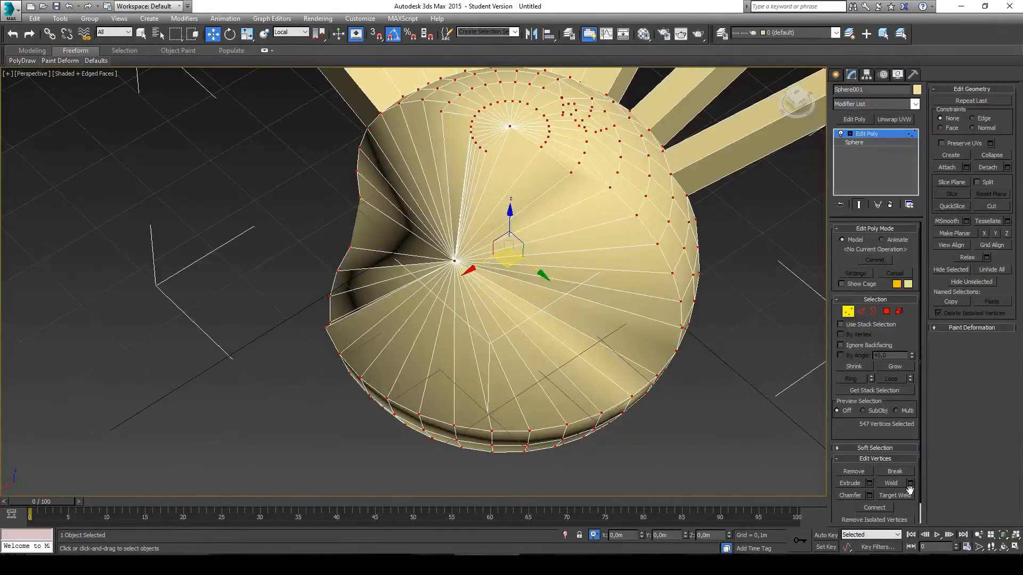
pyautogui.click(908, 486)
pyautogui.scroll(5, 621, 339)
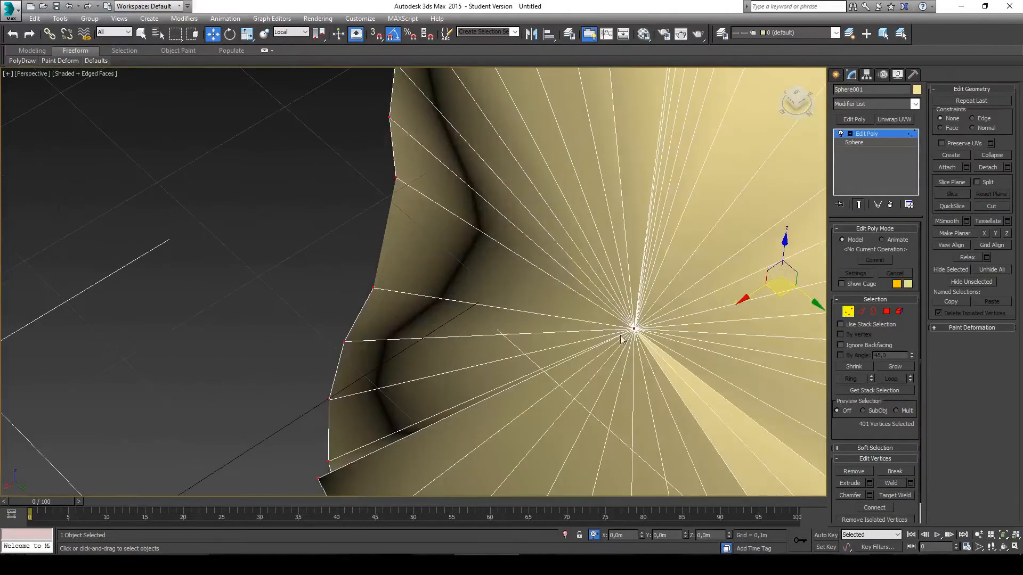
# - Check the collapsed point for leftover vertices, weld all vertices again, and reselect the vertex at that point
pyautogui.scroll(4, 621, 339)
pyautogui.click(635, 325)
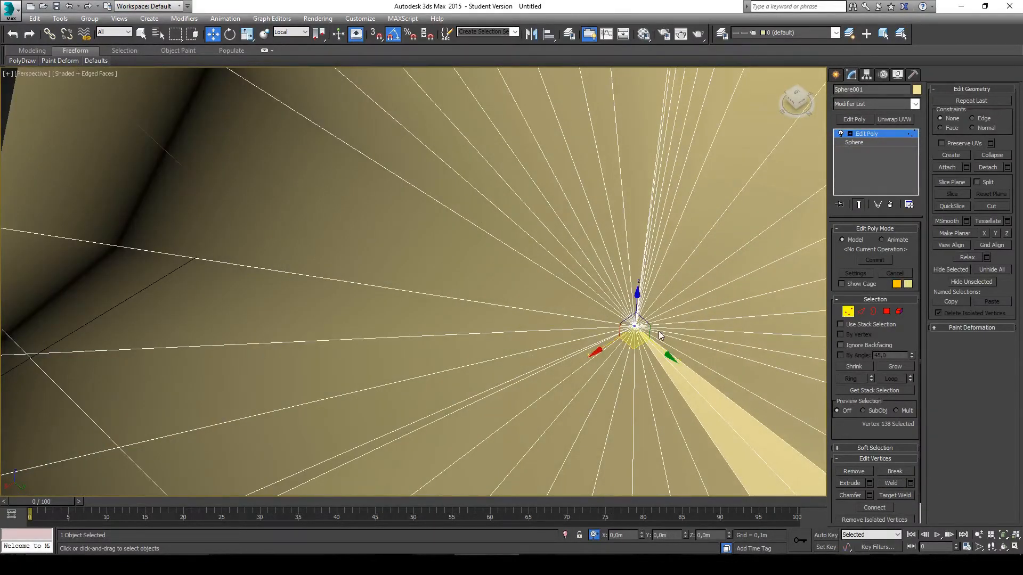
pyautogui.moveTo(637, 335); pyautogui.dragTo(618, 320)
pyautogui.hotkey('ctrl', 'a')
pyautogui.click(898, 483)
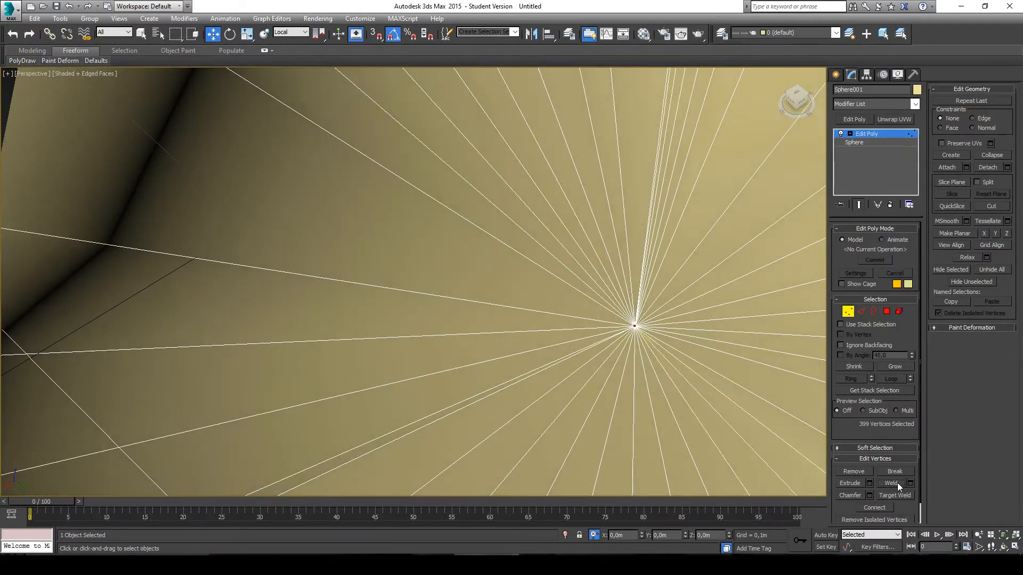
pyautogui.click(634, 326)
pyautogui.click(637, 335)
pyautogui.click(635, 327)
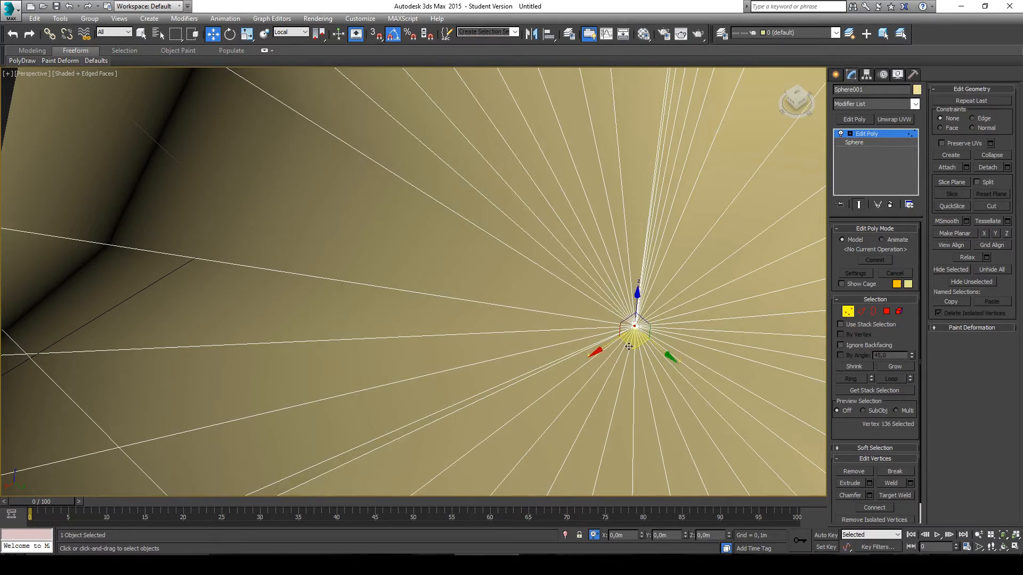
# - Undo the vertex welds and the planar flattening of the polygon block
pyautogui.scroll(-10, 610, 385)
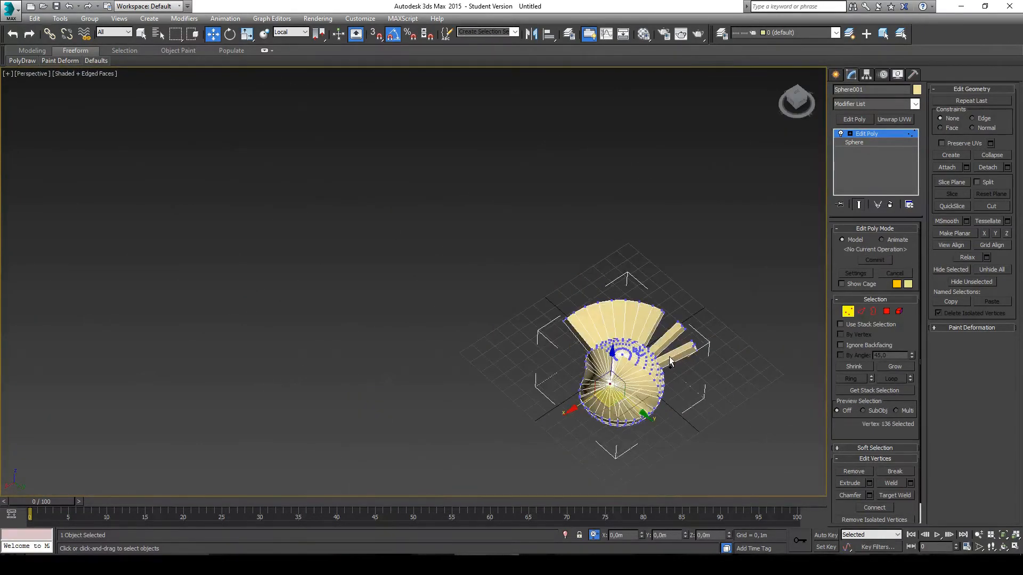
pyautogui.hotkey('ctrl', 'a')
pyautogui.hotkey('ctrl', 'z')
pyautogui.hotkey('ctrl', 'z')
pyautogui.hotkey('ctrl', 'z')
pyautogui.hotkey('ctrl', 'z')
pyautogui.hotkey('ctrl', 'z')
pyautogui.hotkey('ctrl', 'z')
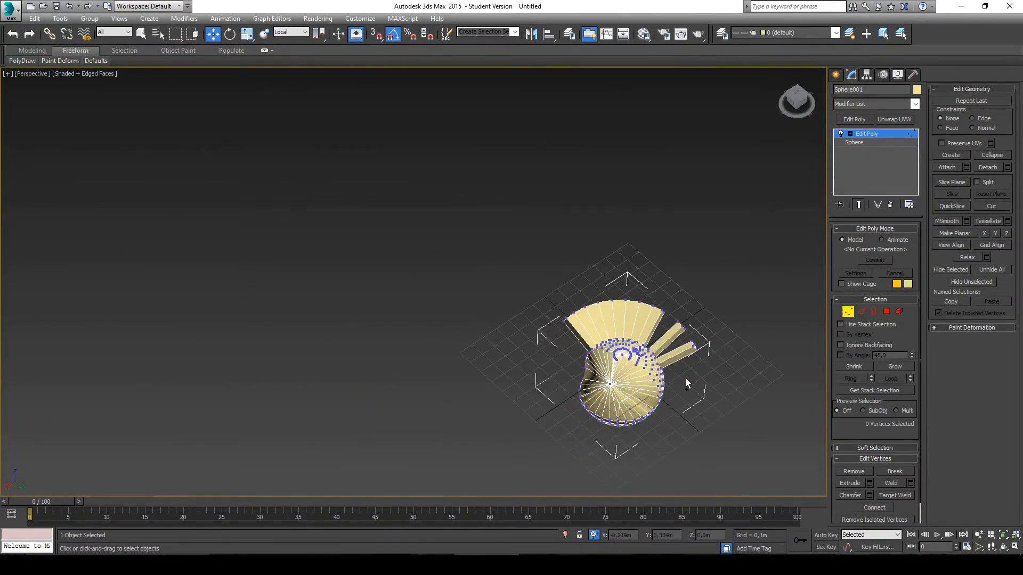
pyautogui.hotkey('ctrl', 'z')
pyautogui.hotkey('ctrl', 'z')
pyautogui.hotkey('ctrl', 'z')
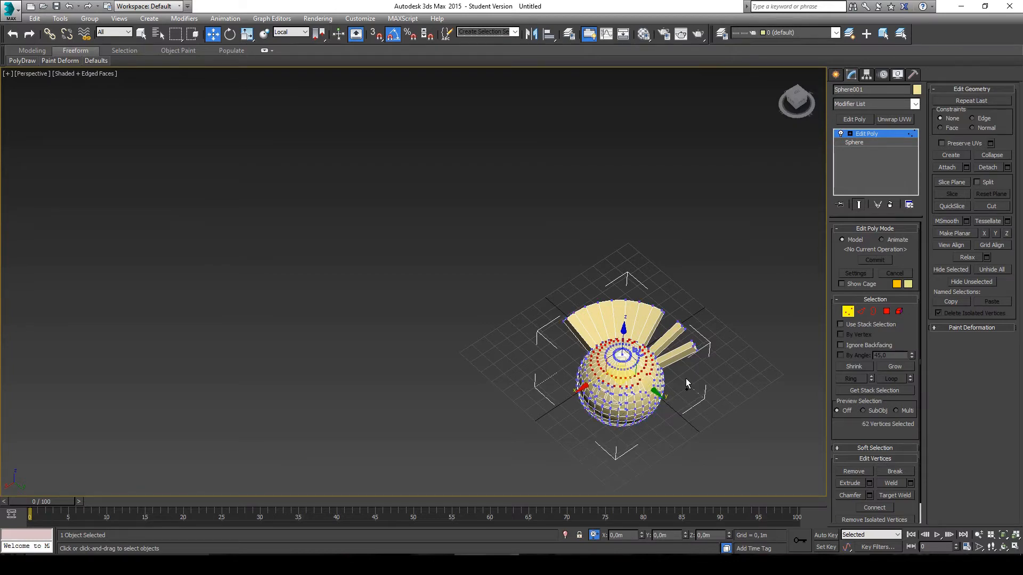
# - Return to the polygon level with the upper-front polygon block of the restored sphere selected
pyautogui.keyDown('alt'); pyautogui.moveTo(686, 378); pyautogui.dragTo(637, 382, button='middle'); pyautogui.keyUp('alt')
pyautogui.scroll(5, 637, 381)
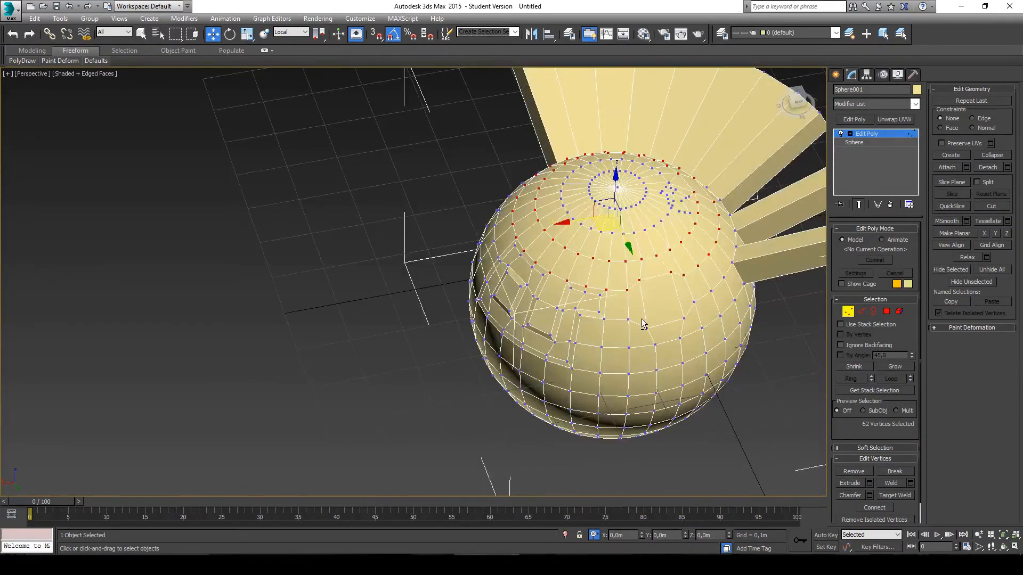
pyautogui.scroll(3, 642, 324)
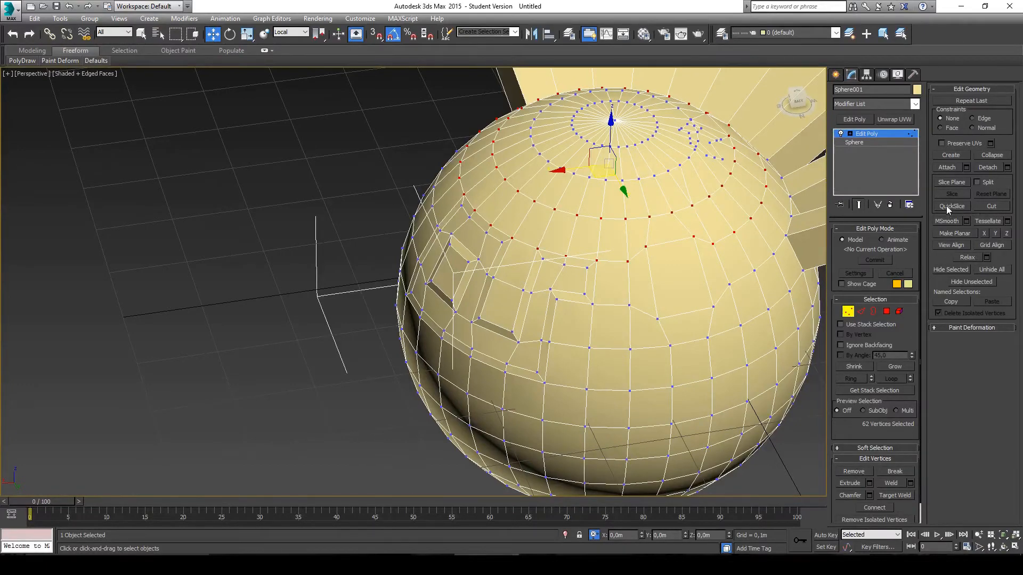
pyautogui.click(886, 311)
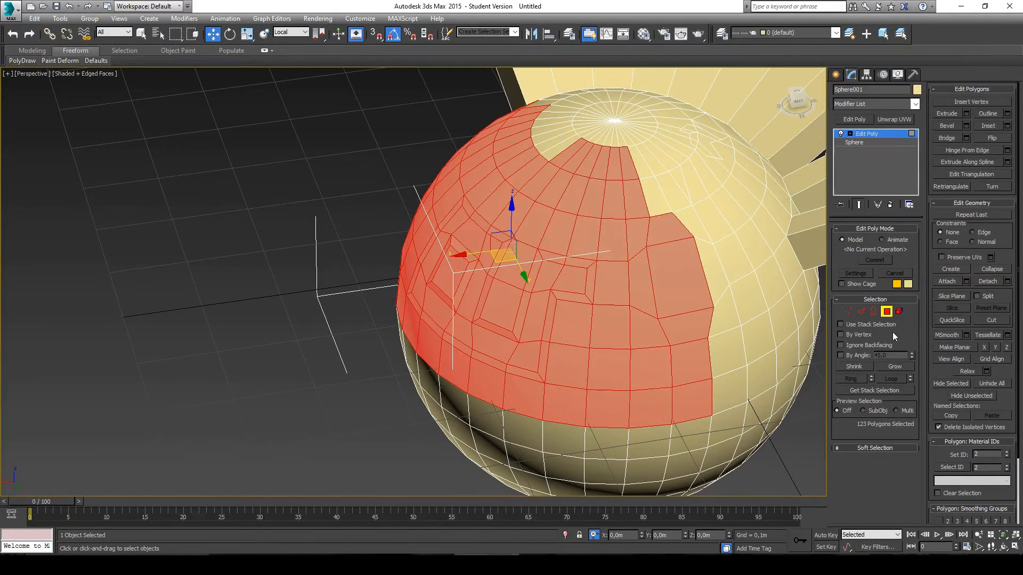
# - Hide the selected upper-front polygons of the sphere and unhide all polygons again
pyautogui.keyDown('alt'); pyautogui.moveTo(799, 196); pyautogui.dragTo(557, 195, button='middle'); pyautogui.keyUp('alt')
pyautogui.keyDown('alt'); pyautogui.moveTo(662, 256); pyautogui.dragTo(665, 218, button='middle'); pyautogui.keyUp('alt')
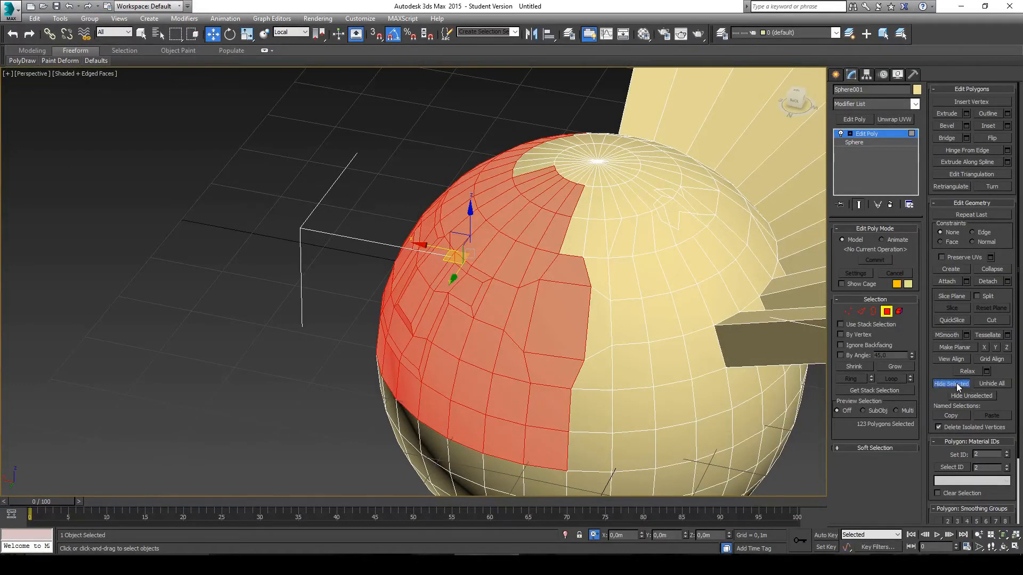
pyautogui.click(950, 383)
pyautogui.keyDown('alt'); pyautogui.moveTo(586, 298); pyautogui.dragTo(762, 361, button='middle'); pyautogui.keyUp('alt')
pyautogui.click(971, 395)
pyautogui.keyDown('alt'); pyautogui.moveTo(506, 319); pyautogui.dragTo(531, 271, button='middle'); pyautogui.keyUp('alt')
pyautogui.hotkey('ctrl', 'z')
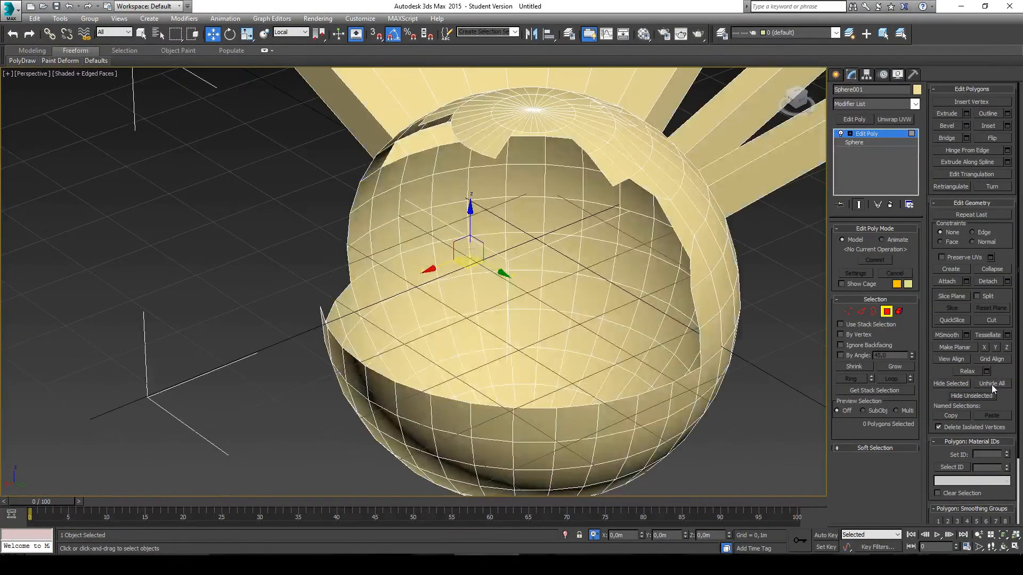
pyautogui.click(993, 384)
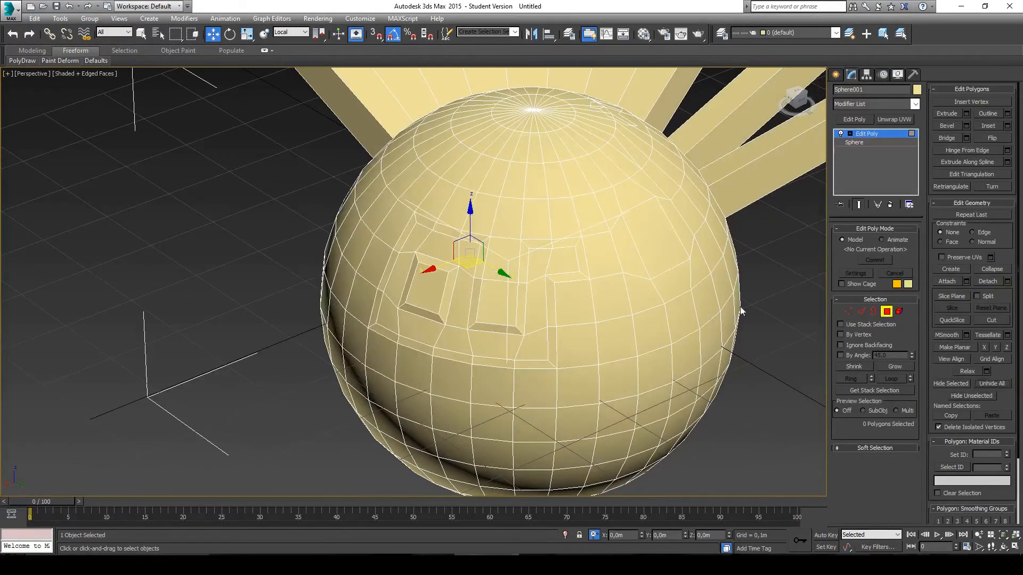
# - Select a block of polygons on the upper front of the sphere and hide all unselected polygons
pyautogui.keyDown('alt'); pyautogui.moveTo(743, 309); pyautogui.dragTo(388, 201, button='middle'); pyautogui.keyUp('alt')
pyautogui.moveTo(387, 201); pyautogui.dragTo(522, 341)
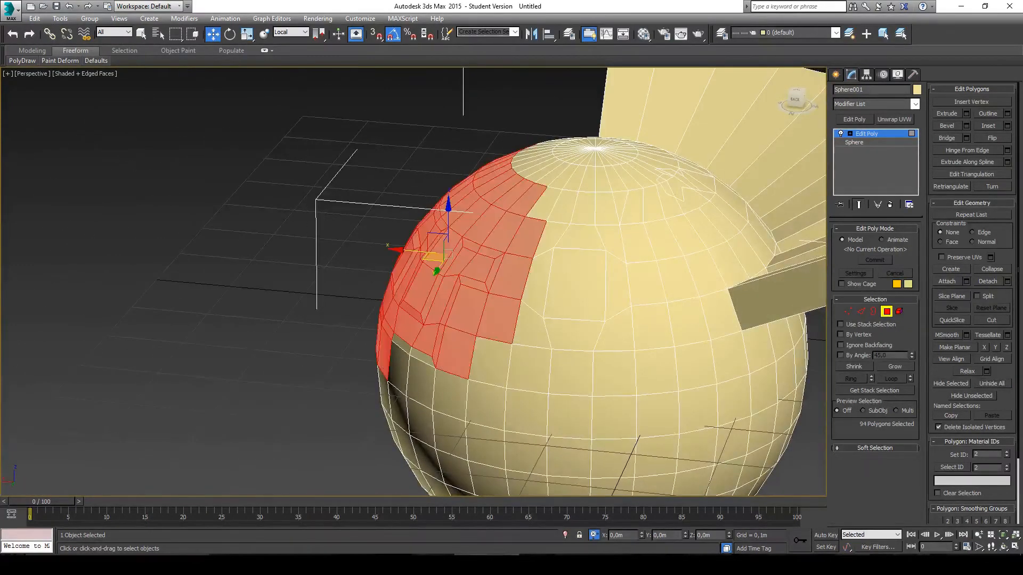
pyautogui.click(972, 396)
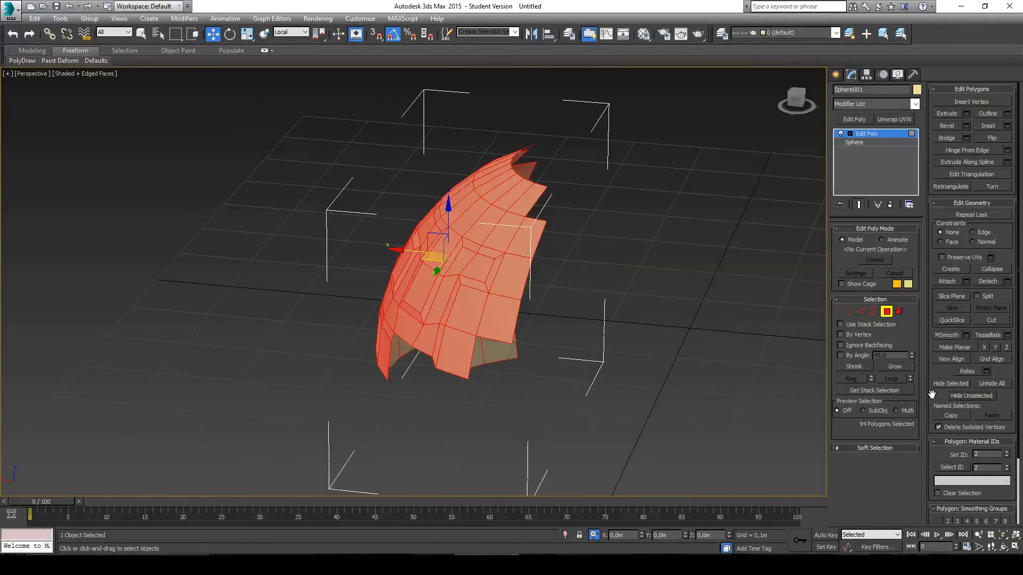
pyautogui.keyDown('alt'); pyautogui.moveTo(508, 312); pyautogui.dragTo(623, 362, button='middle'); pyautogui.keyUp('alt')
pyautogui.moveTo(499, 234); pyautogui.dragTo(540, 276, button='middle')
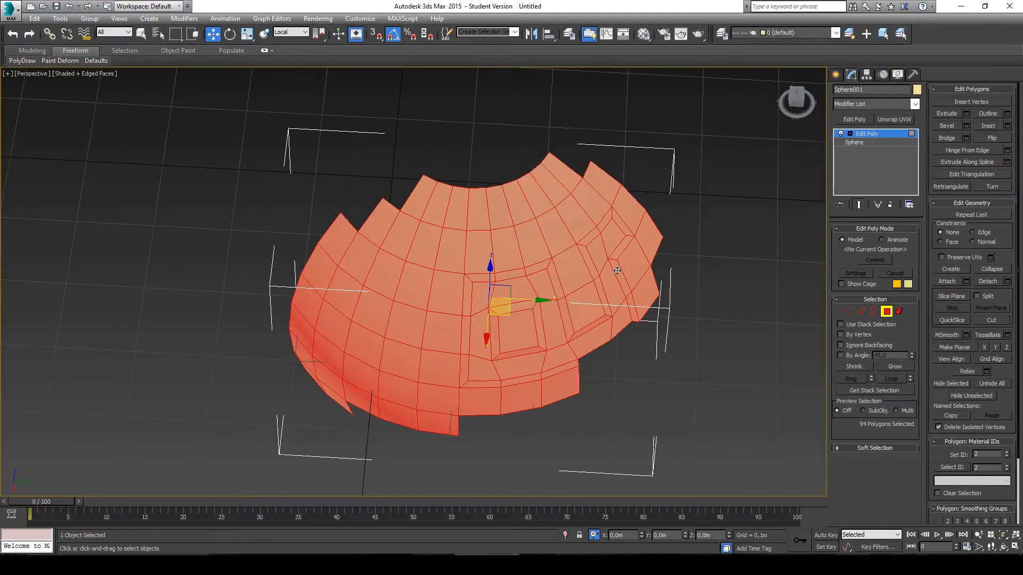
# - Undo the hiding of the unselected polygons and leave the polygon sub-object level
pyautogui.hotkey('ctrl', 'z')
pyautogui.keyDown('alt'); pyautogui.moveTo(654, 255); pyautogui.dragTo(639, 270, button='middle'); pyautogui.keyUp('alt')
pyautogui.click(887, 314)
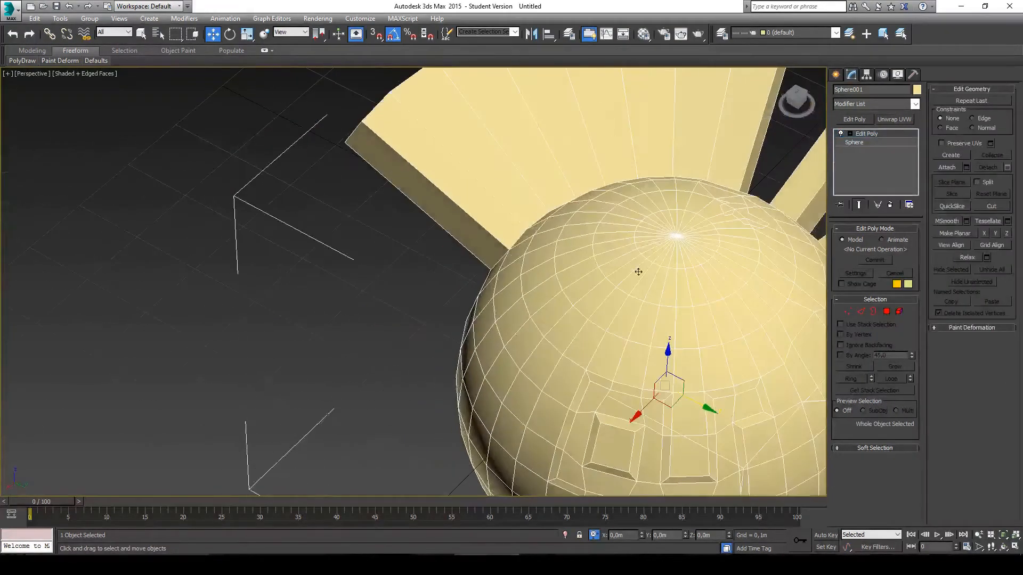
pyautogui.scroll(-5, 548, 235)
pyautogui.keyDown('alt'); pyautogui.moveTo(548, 235); pyautogui.dragTo(519, 169, button='middle'); pyautogui.keyUp('alt')
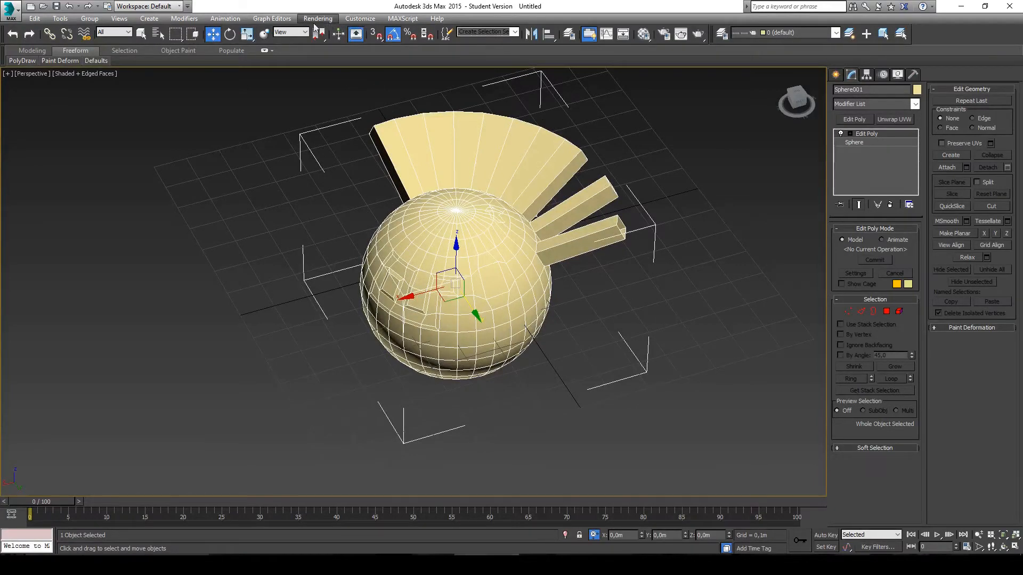
# - Check the Scene Undo levels in the general preference settings and close the dialog without changing anything
pyautogui.click(356, 19)
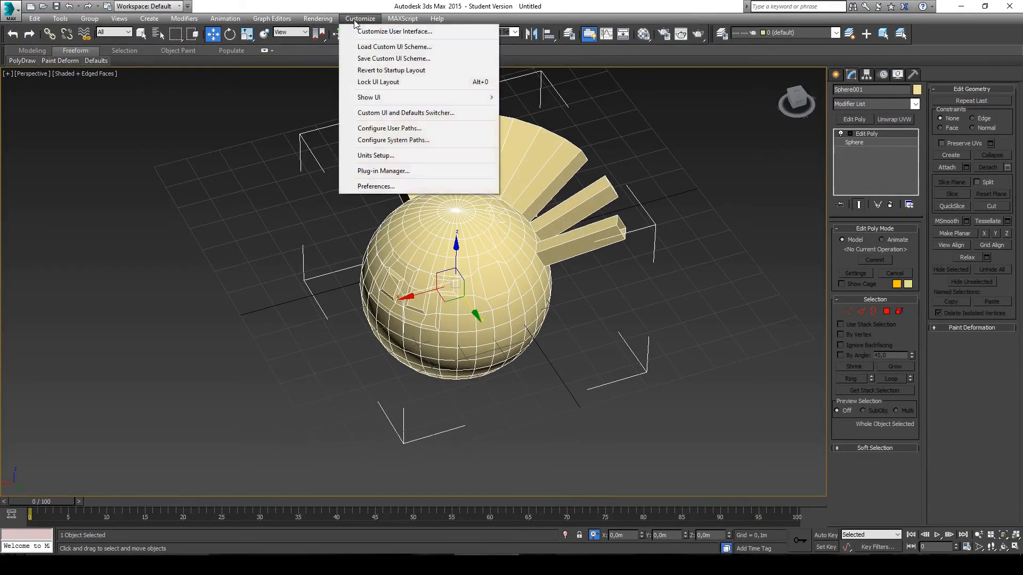
pyautogui.click(385, 189)
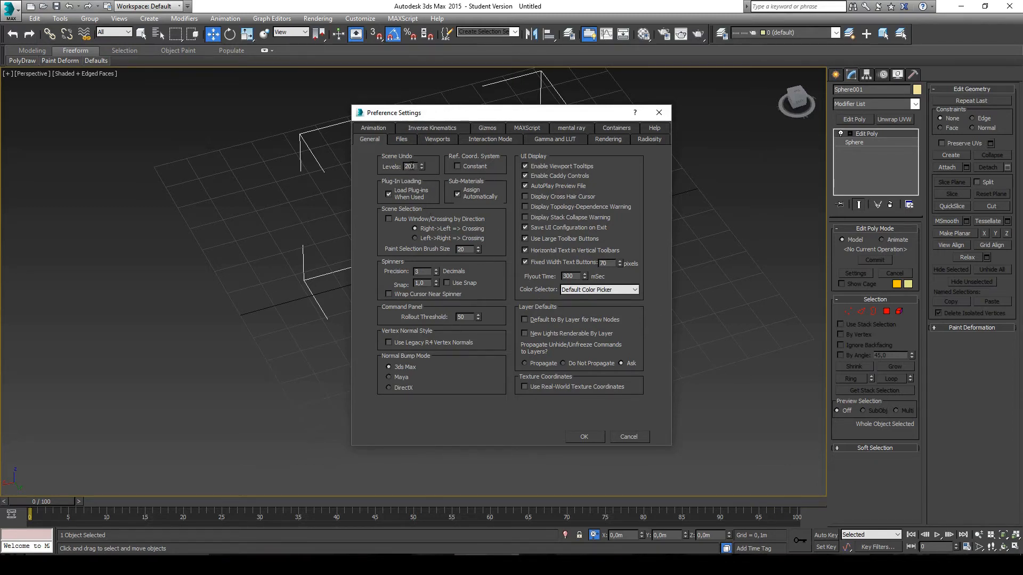
pyautogui.doubleClick(416, 166)
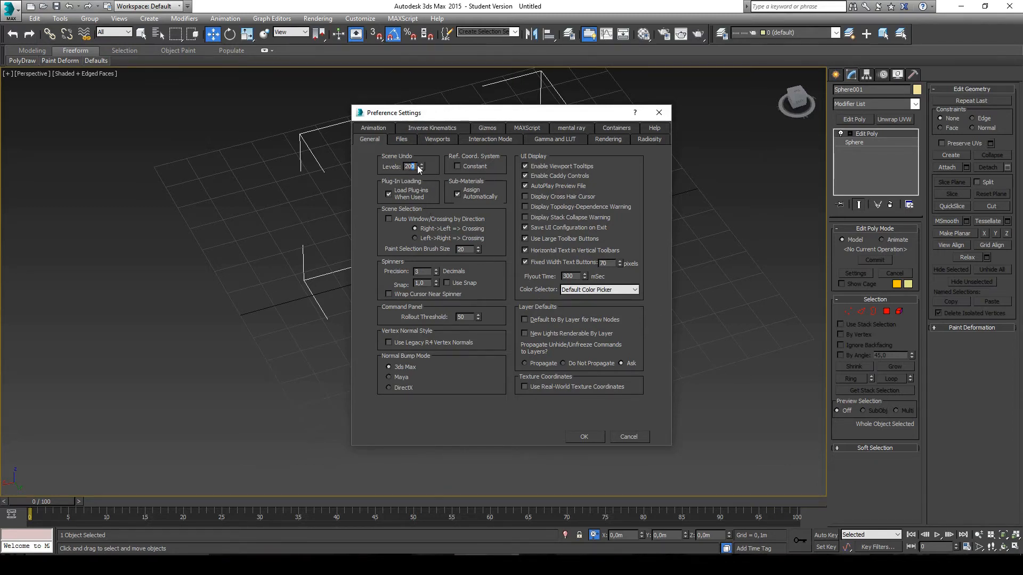
pyautogui.click(659, 114)
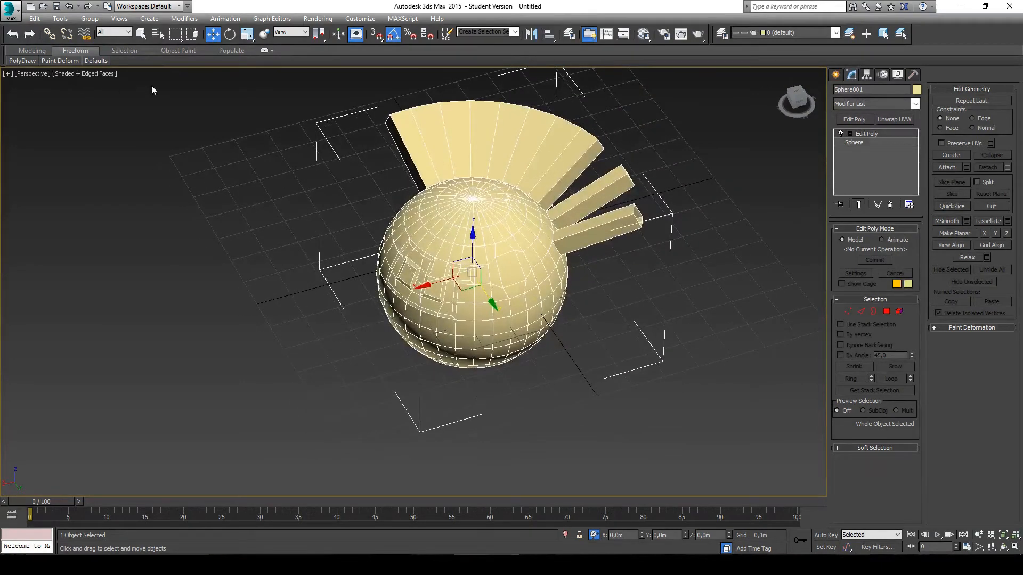
# - Look up the Set Project Folder option among the application's asset management commands without running it
pyautogui.click(14, 11)
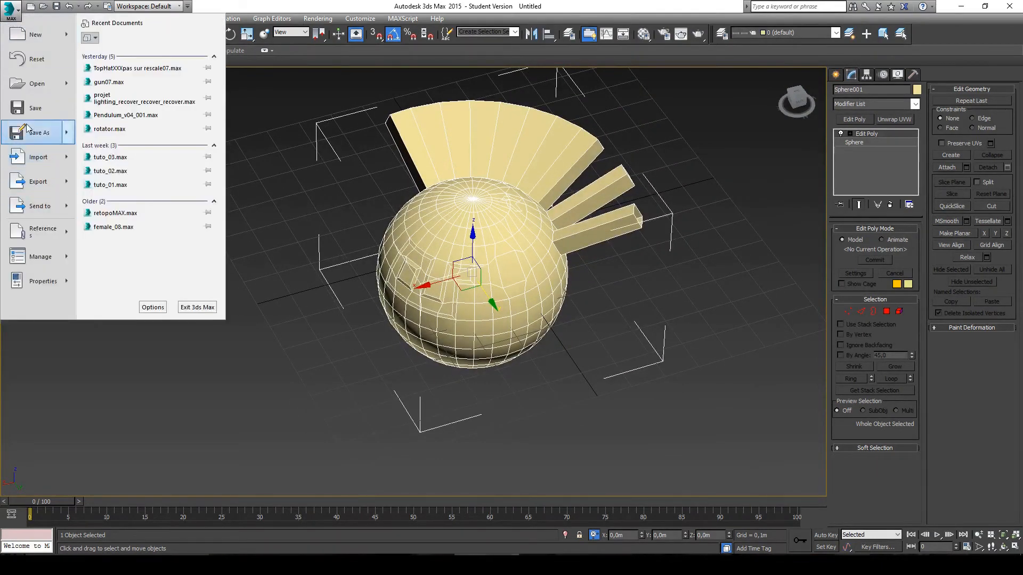
pyautogui.moveTo(47, 262)
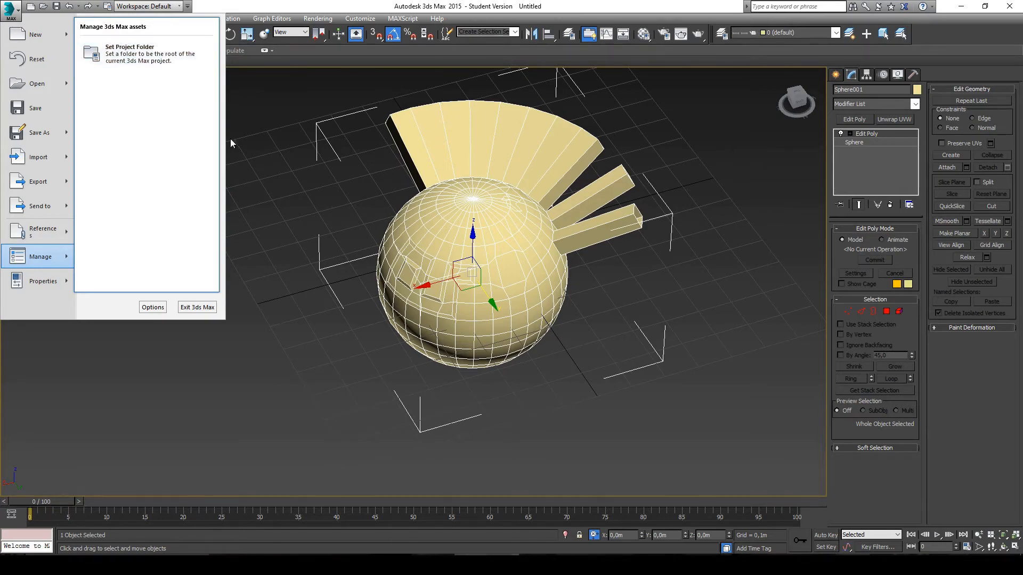
pyautogui.click(532, 210)
# - Create a Plane primitive about 0.56 m long and 0.75 m wide on the grid beside the sphere
pyautogui.keyDown('alt'); pyautogui.moveTo(532, 210); pyautogui.dragTo(527, 269, button='middle'); pyautogui.keyUp('alt')
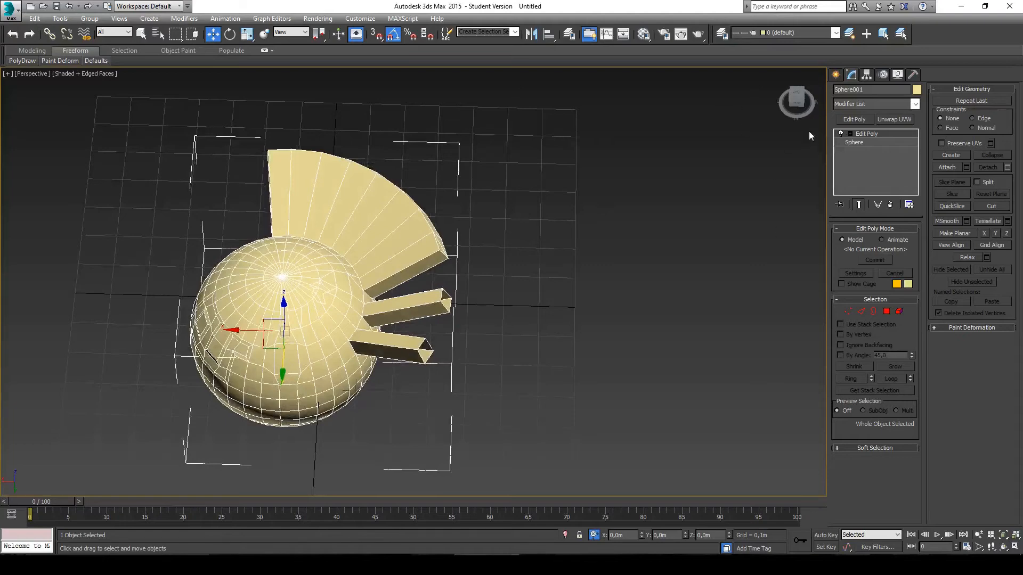
pyautogui.click(836, 75)
pyautogui.click(895, 187)
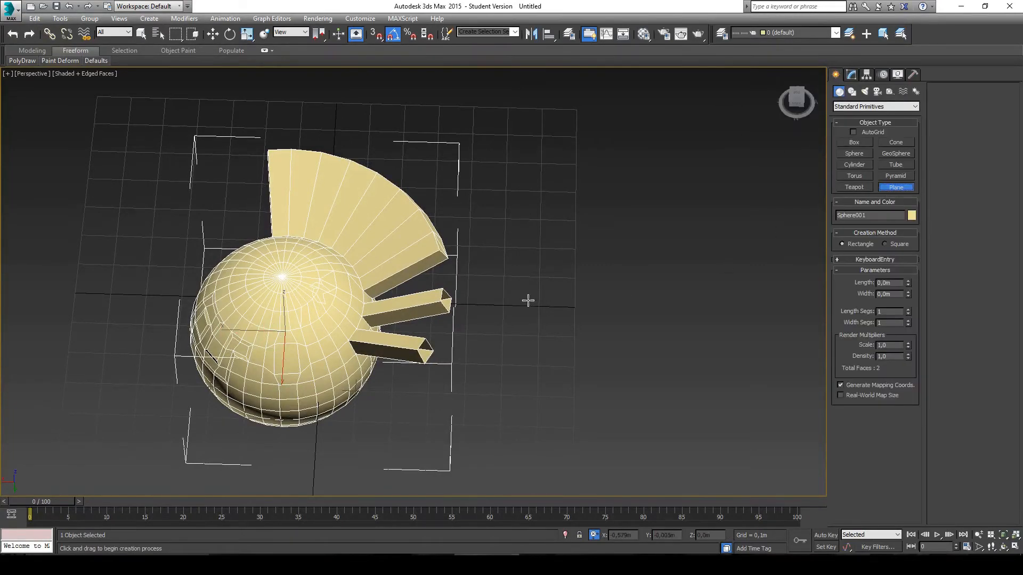
pyautogui.moveTo(537, 239); pyautogui.dragTo(811, 416)
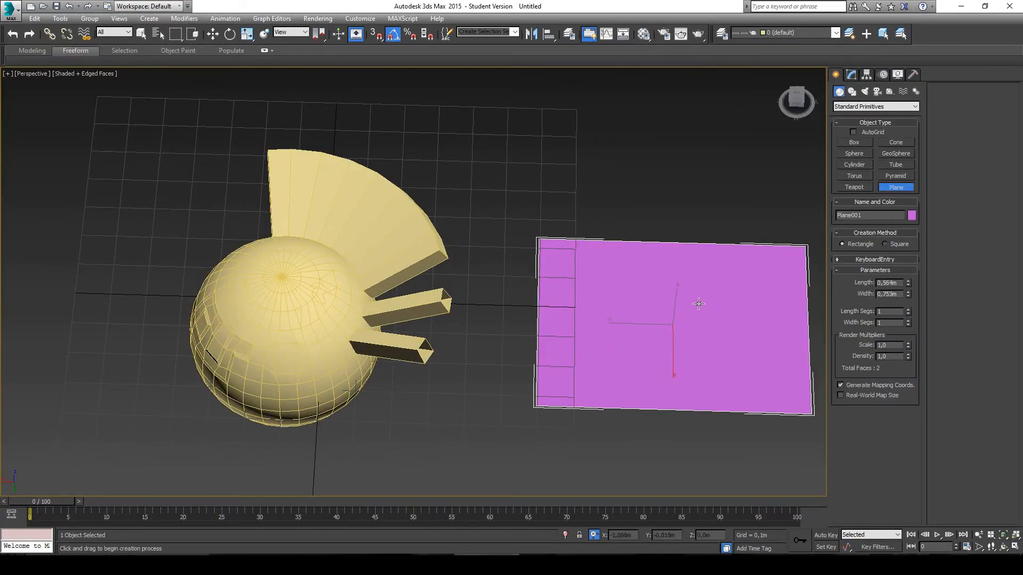
pyautogui.moveTo(699, 304); pyautogui.dragTo(419, 300, button='middle')
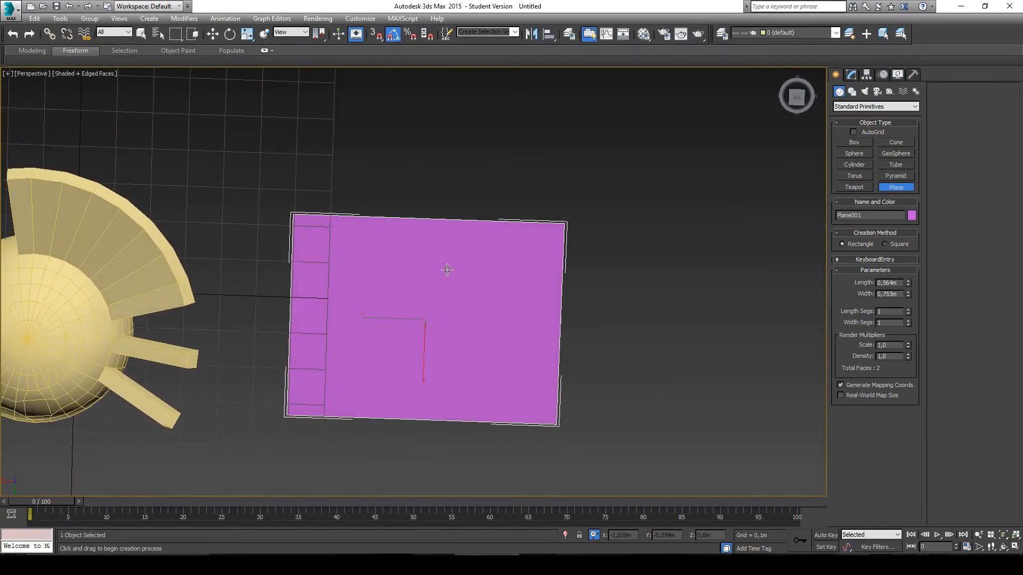
pyautogui.scroll(2, 460, 279)
pyautogui.moveTo(534, 319); pyautogui.dragTo(556, 280, button='middle')
pyautogui.keyDown('alt'); pyautogui.moveTo(556, 279); pyautogui.dragTo(569, 273, button='middle'); pyautogui.keyUp('alt')
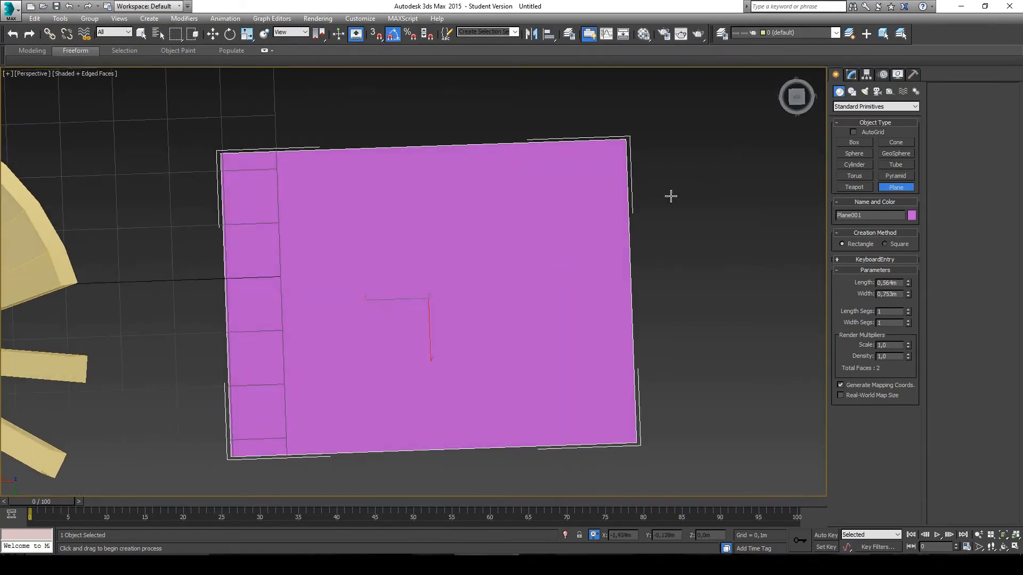
pyautogui.keyDown('alt'); pyautogui.moveTo(669, 194); pyautogui.dragTo(456, 202, button='middle'); pyautogui.keyUp('alt')
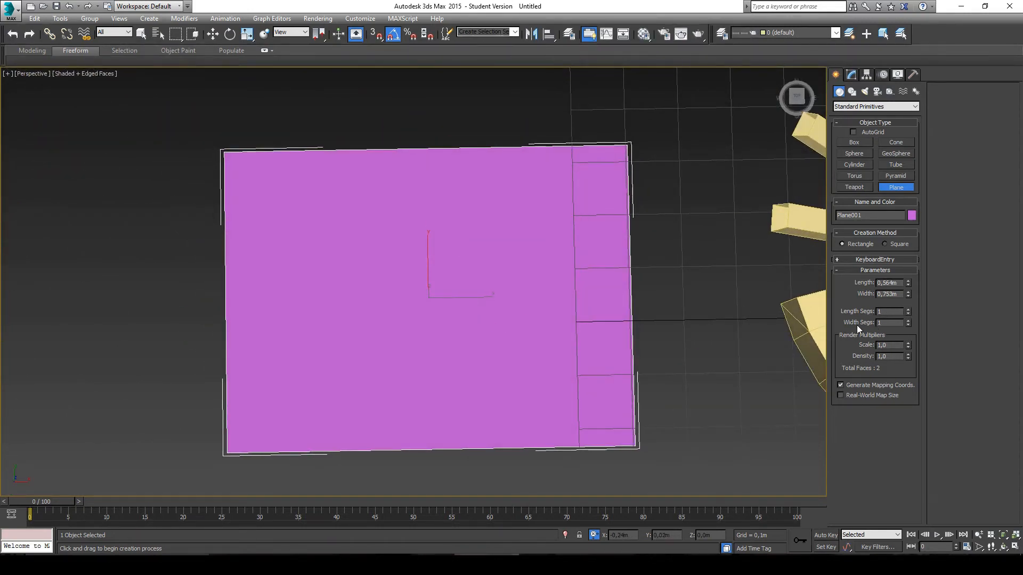
pyautogui.keyDown('alt'); pyautogui.moveTo(448, 243); pyautogui.dragTo(442, 242, button='middle'); pyautogui.keyUp('alt')
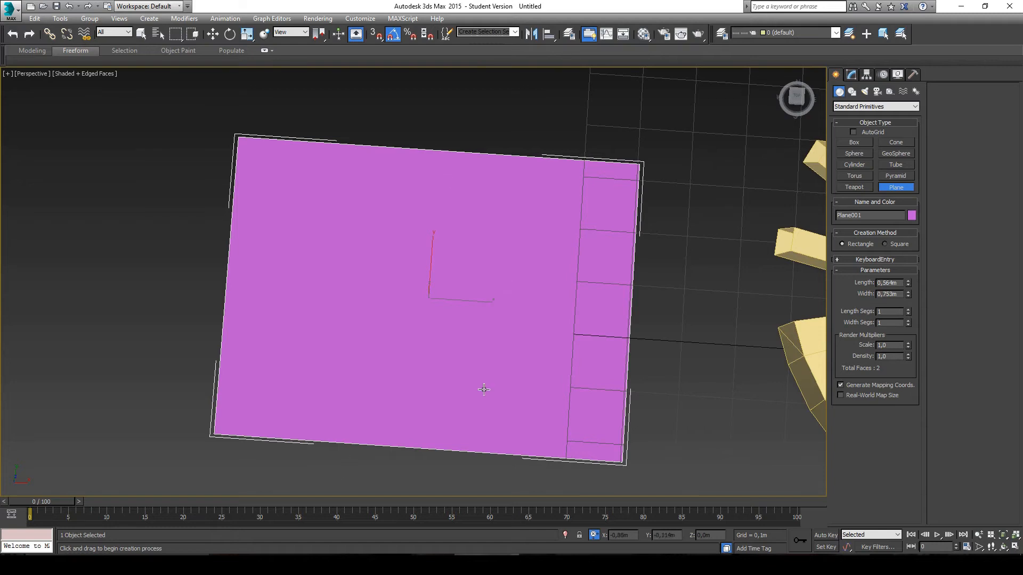
pyautogui.moveTo(484, 390)
pyautogui.keyDown('alt'); pyautogui.mouseDown(button='middle')
pyautogui.moveTo(500, 383)
pyautogui.moveTo(491, 387)
pyautogui.mouseUp(button='middle'); pyautogui.keyUp('alt')
# - Switch to File Explorer and view the pixel dimensions in the properties of LAP1_cycles_Testrenders_006.jpg
pyautogui.moveTo(300, 565)
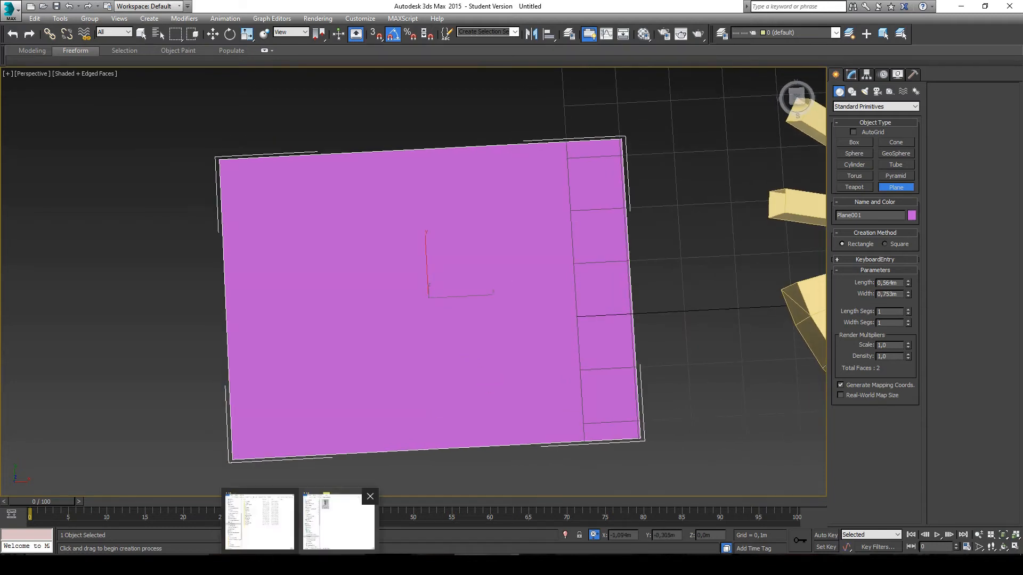
pyautogui.click(338, 522)
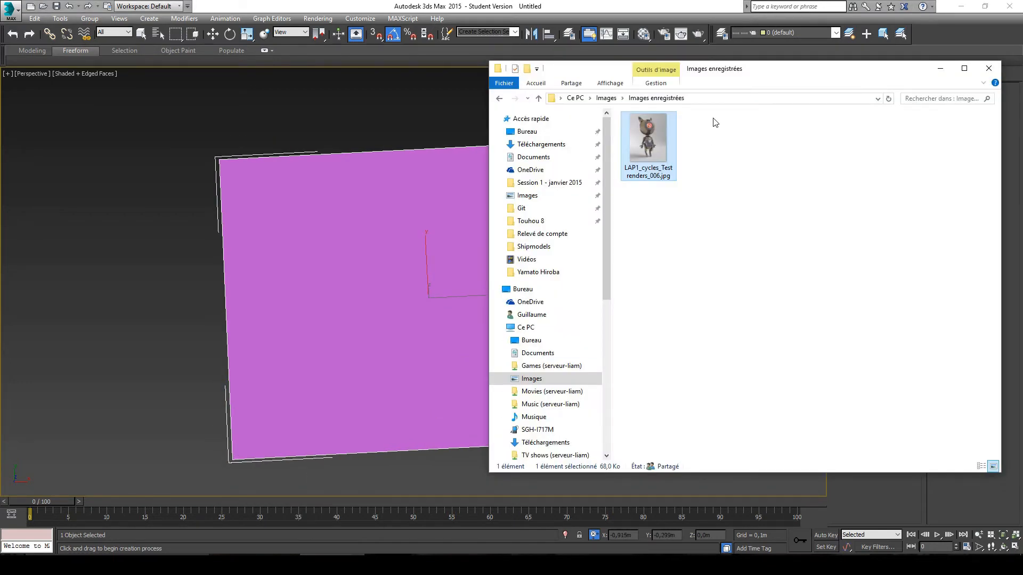
pyautogui.rightClick(647, 140)
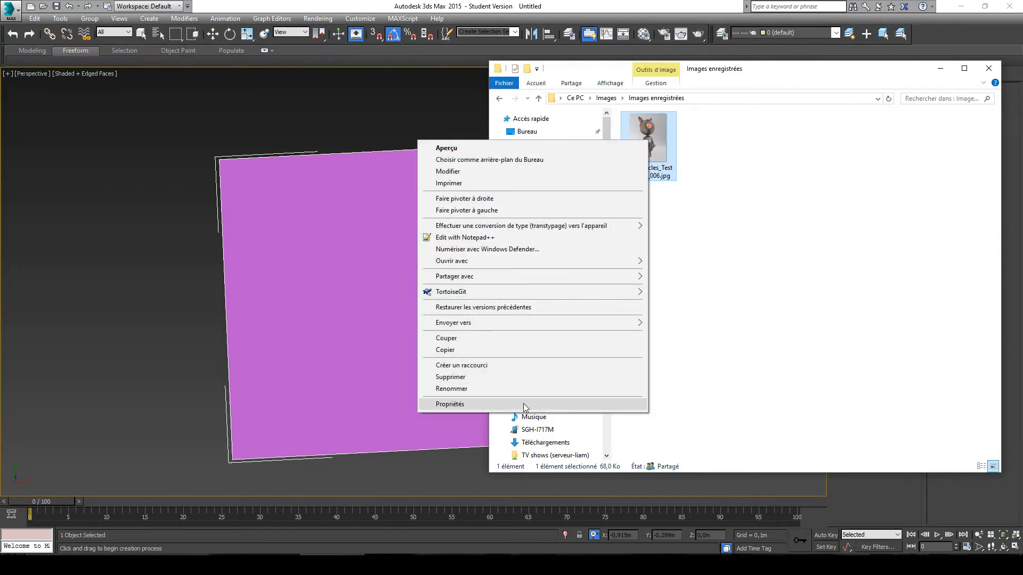
pyautogui.click(523, 404)
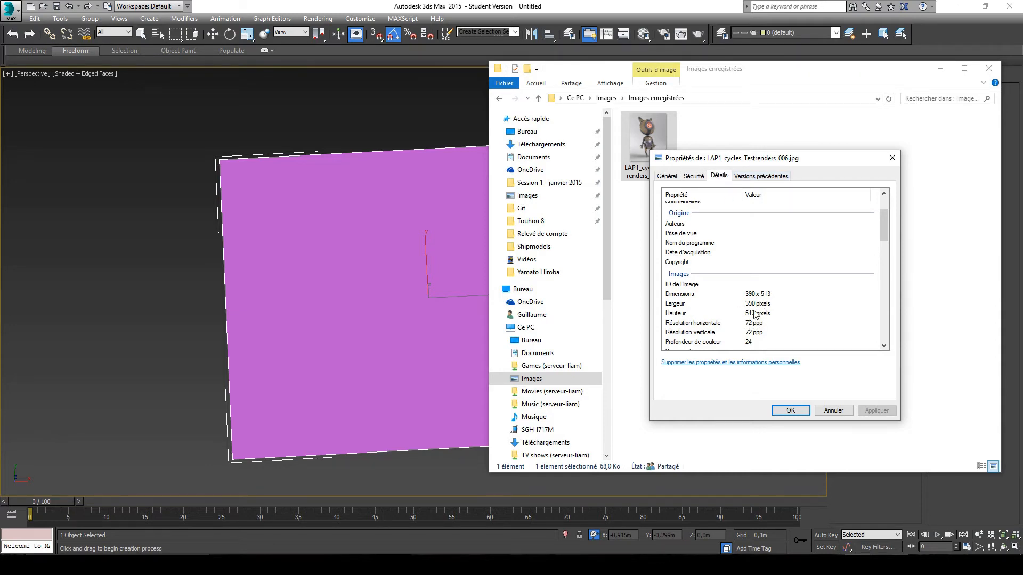
# - Back in 3ds Max, set the plane's length to 513 m and width to 390 m, and close the image properties after rechecking them
pyautogui.moveTo(387, 257); pyautogui.dragTo(441, 290, button='middle')
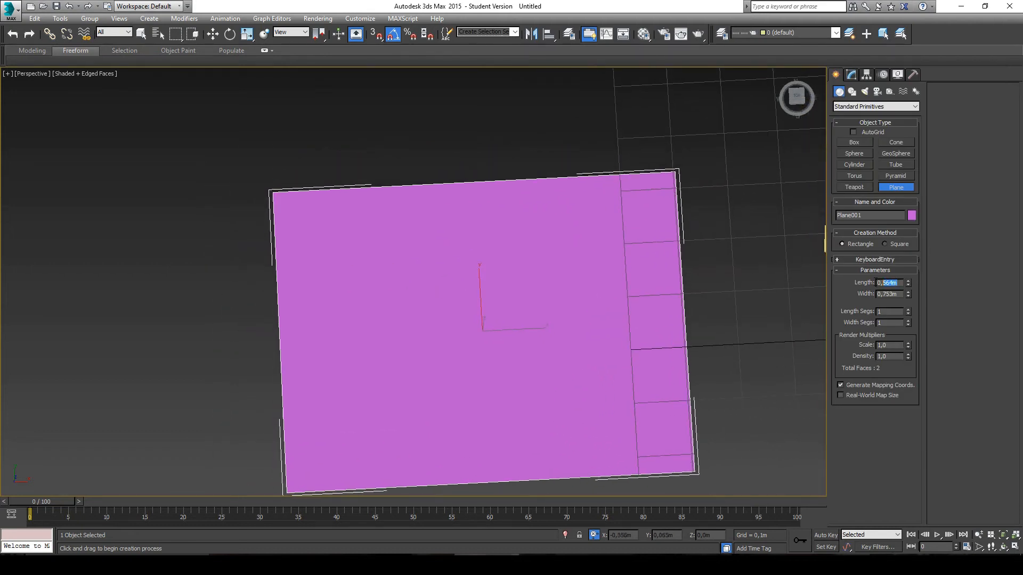
pyautogui.moveTo(877, 283); pyautogui.dragTo(813, 272)
pyautogui.write('513')
pyautogui.press('Tab')
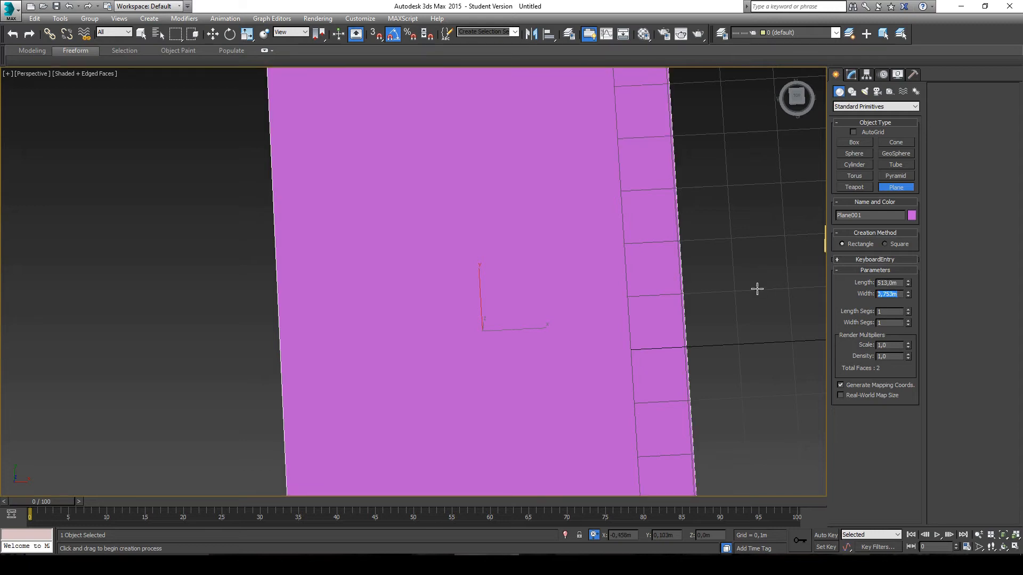
pyautogui.write('390')
pyautogui.press('Return')
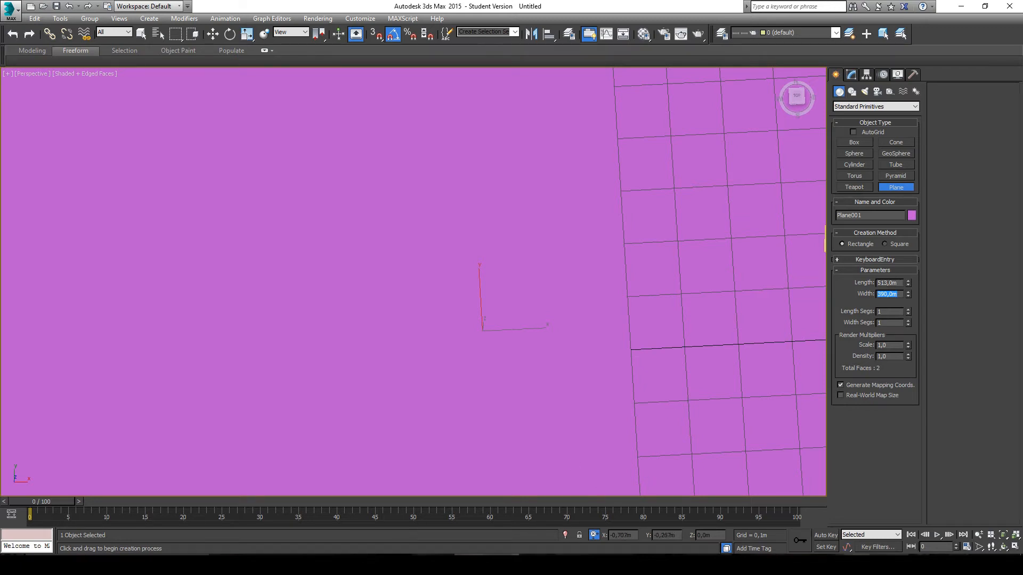
pyautogui.click(877, 564)
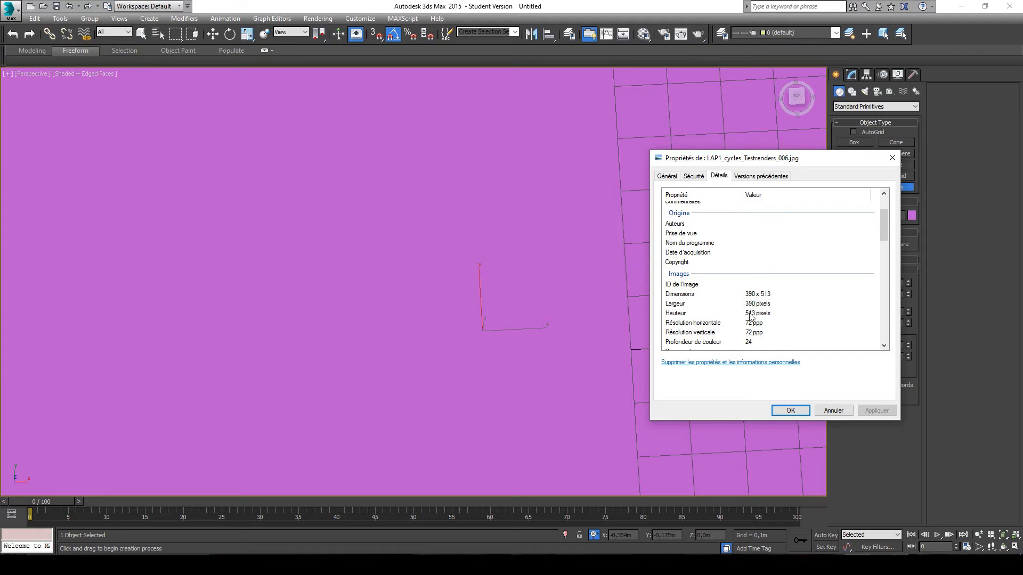
pyautogui.click(891, 158)
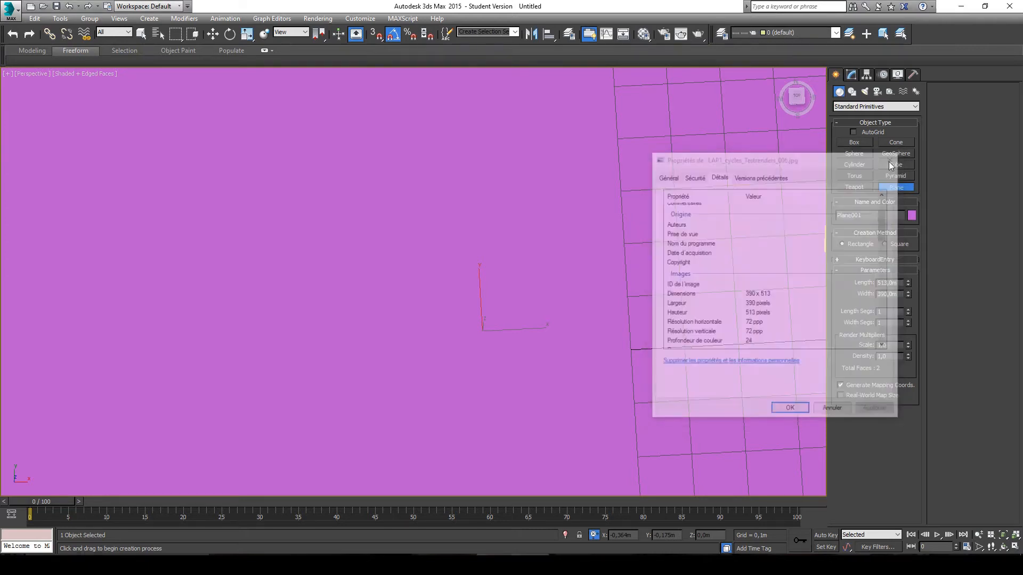
# - Scale the oversized plane down uniformly until its size is comparable to the sphere model beside it
pyautogui.scroll(-5, 559, 260)
pyautogui.scroll(-10, 565, 253)
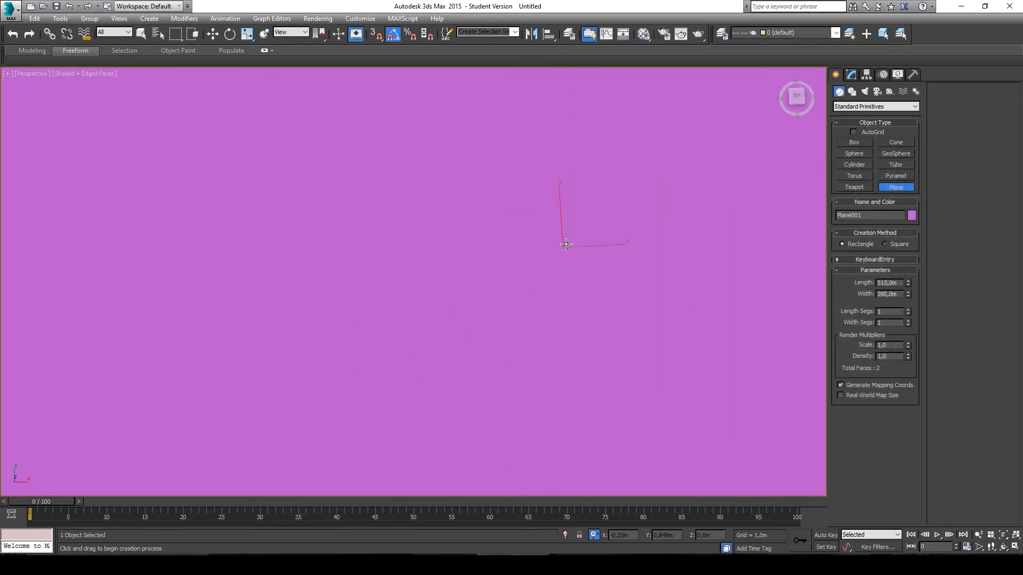
pyautogui.scroll(3, 579, 238)
pyautogui.press('e')
pyautogui.press('r')
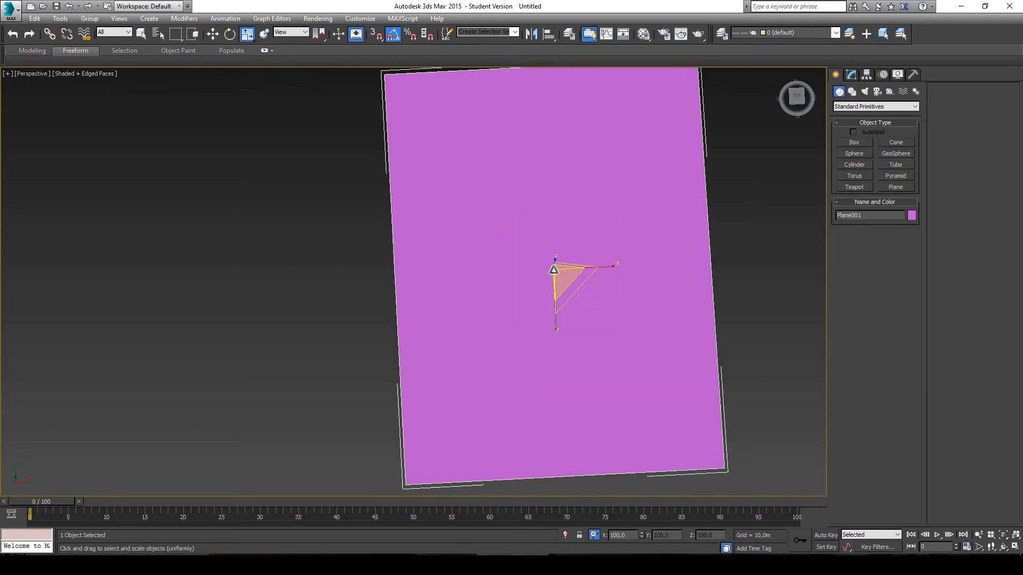
pyautogui.moveTo(562, 269); pyautogui.dragTo(607, 418)
pyautogui.scroll(10, 567, 276)
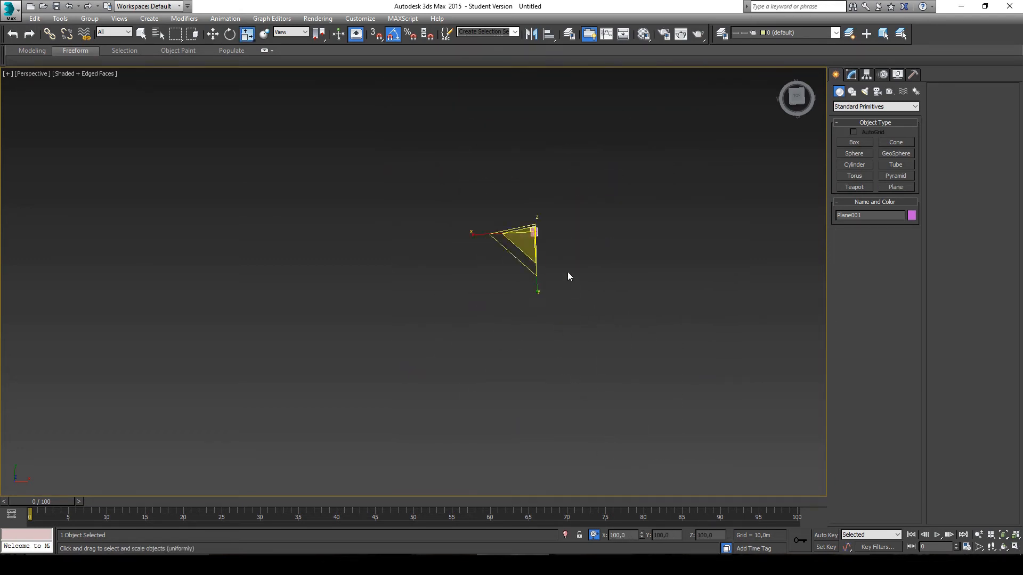
pyautogui.moveTo(470, 184); pyautogui.dragTo(473, 304)
pyautogui.scroll(8, 474, 159)
pyautogui.keyDown('alt'); pyautogui.moveTo(534, 262); pyautogui.dragTo(507, 270, button='middle'); pyautogui.keyUp('alt')
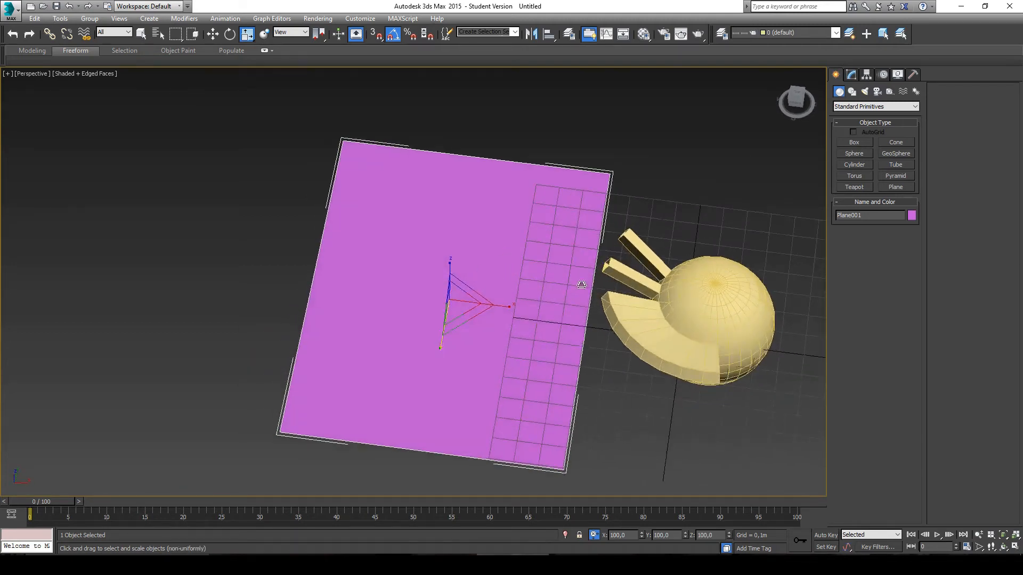
pyautogui.keyDown('alt'); pyautogui.moveTo(576, 270); pyautogui.dragTo(505, 394, button='middle'); pyautogui.keyUp('alt')
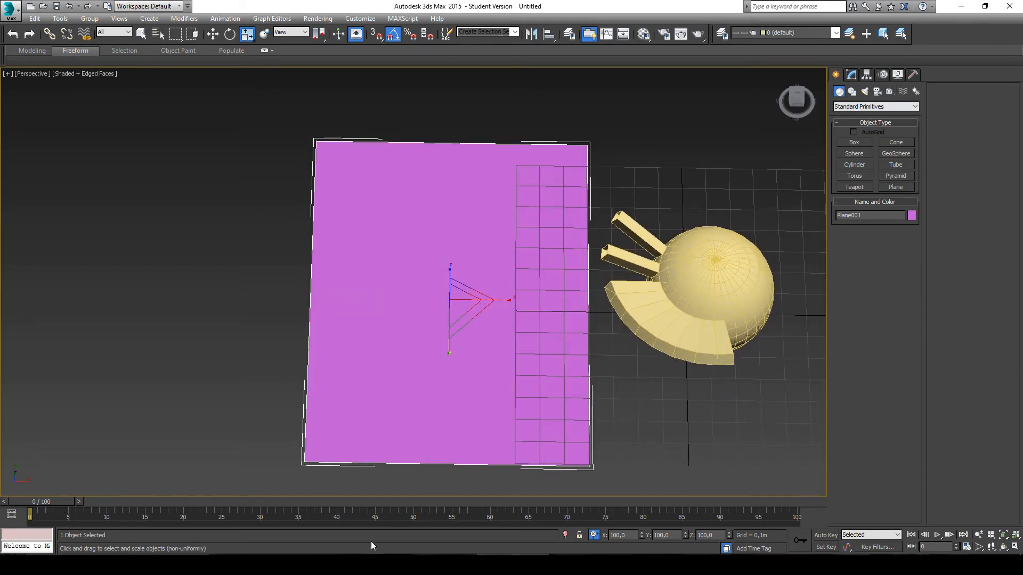
# - Apply LAP1_cycles_Testrenders_006.jpg from File Explorer to the plane as its texture, returning to 3ds Max
pyautogui.click(343, 565)
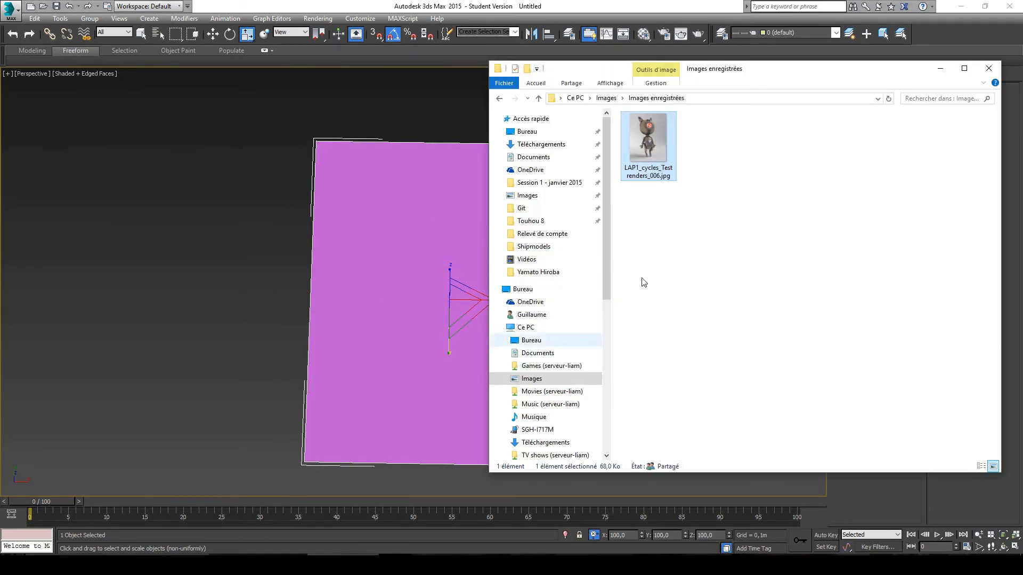
pyautogui.moveTo(653, 144); pyautogui.dragTo(686, 182)
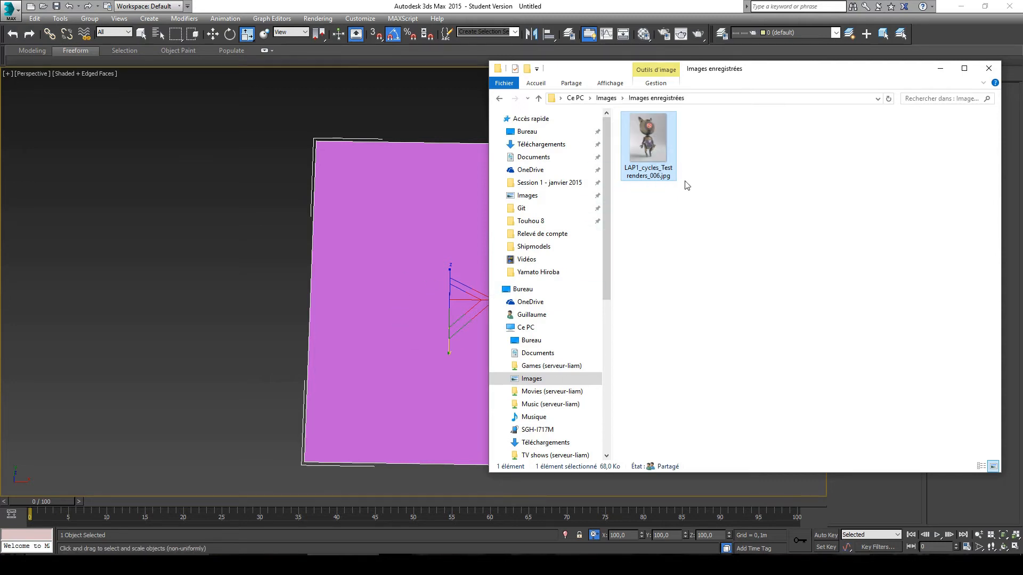
pyautogui.moveTo(654, 143); pyautogui.dragTo(391, 228)
pyautogui.moveTo(383, 264); pyautogui.dragTo(383, 265)
pyautogui.keyDown('alt'); pyautogui.moveTo(383, 264); pyautogui.dragTo(317, 313, button='middle'); pyautogui.keyUp('alt')
pyautogui.keyDown('alt'); pyautogui.moveTo(390, 263); pyautogui.dragTo(354, 271, button='middle'); pyautogui.keyUp('alt')
pyautogui.press('e')
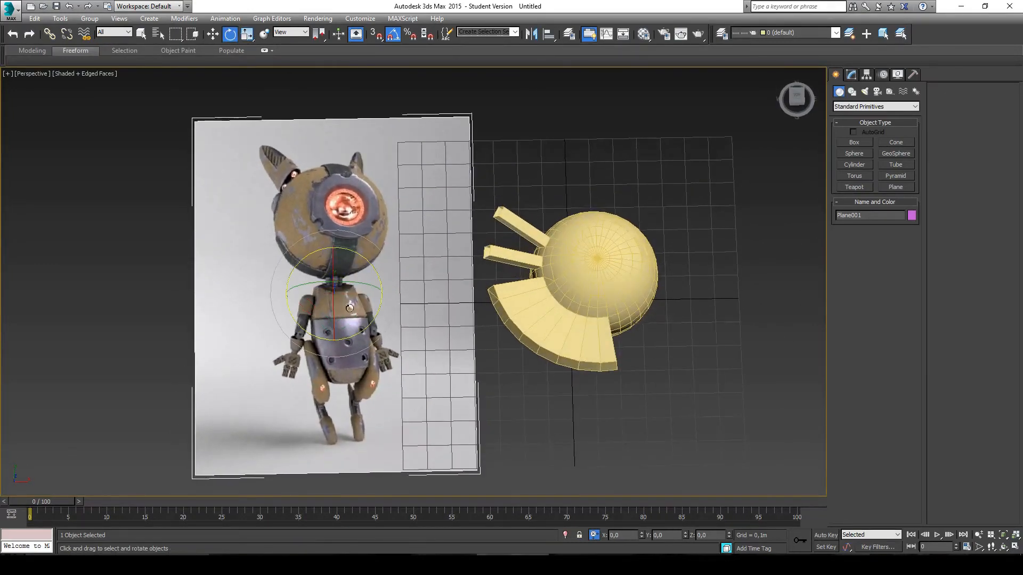
pyautogui.moveTo(339, 278); pyautogui.dragTo(334, 245)
pyautogui.hotkey('ctrl', 'z')
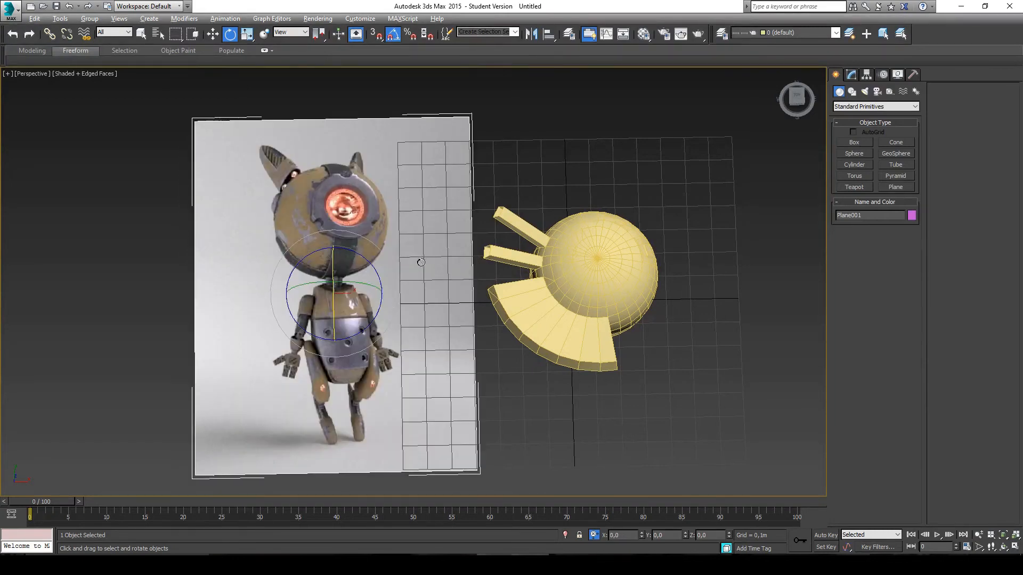
pyautogui.keyDown('alt'); pyautogui.moveTo(419, 262); pyautogui.dragTo(416, 253, button='middle'); pyautogui.keyUp('alt')
pyautogui.press('r')
pyautogui.hotkey('ctrl', 'z')
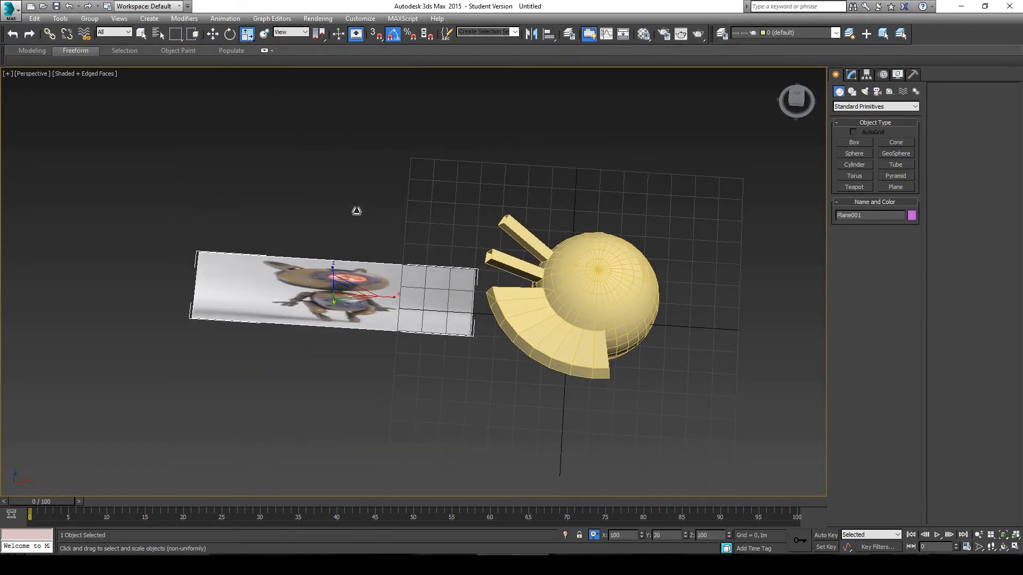
pyautogui.hotkey('ctrl', 'y')
# - Rotate the image plane upright so the robot reference stands vertically beside the sphere model
pyautogui.keyDown('alt'); pyautogui.moveTo(458, 261); pyautogui.dragTo(494, 361, button='middle'); pyautogui.keyUp('alt')
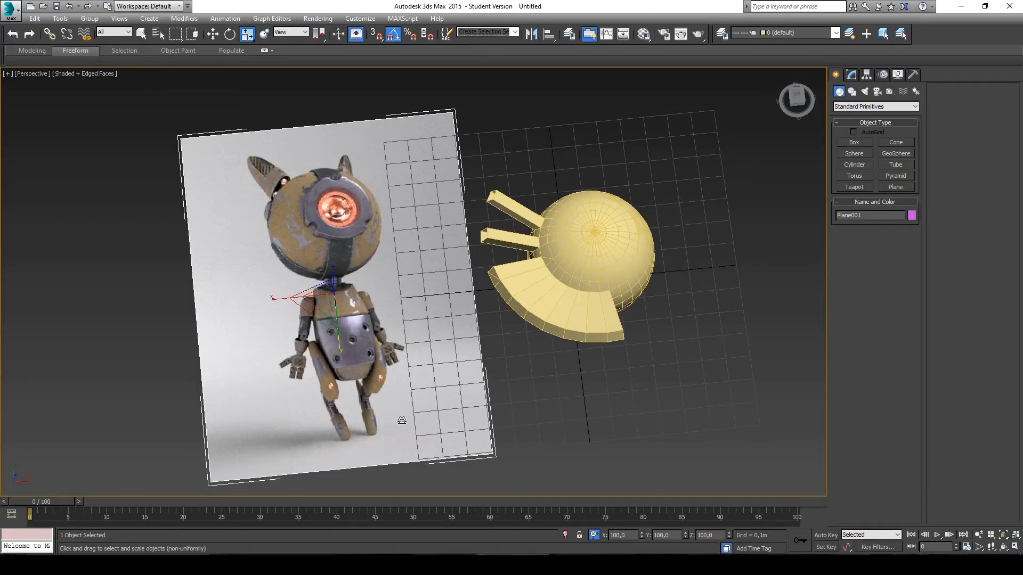
pyautogui.keyDown('alt'); pyautogui.moveTo(450, 246); pyautogui.dragTo(509, 200, button='middle'); pyautogui.keyUp('alt')
pyautogui.press('e')
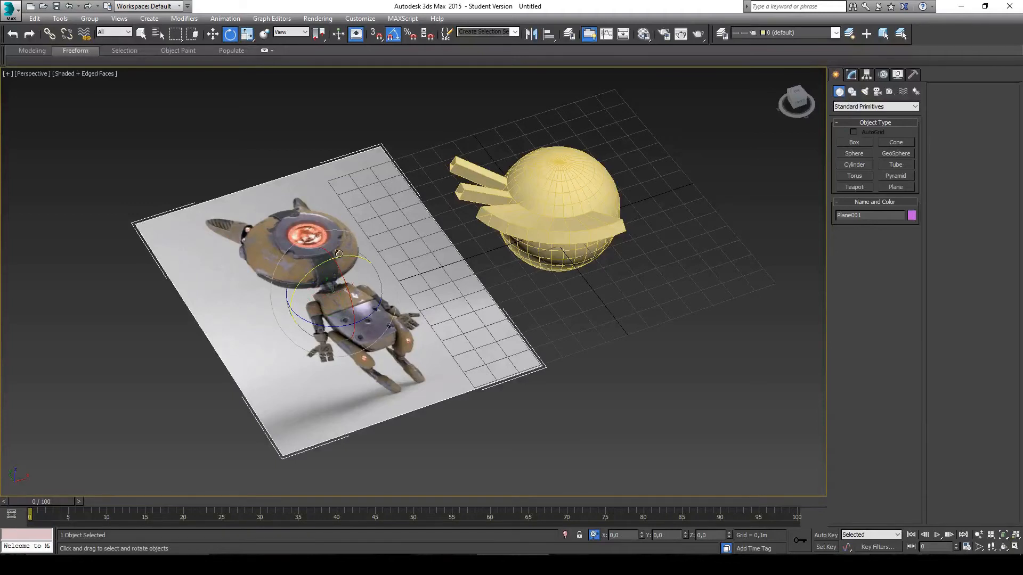
pyautogui.moveTo(335, 254); pyautogui.dragTo(353, 292)
pyautogui.keyDown('alt'); pyautogui.moveTo(554, 283); pyautogui.dragTo(506, 238, button='middle'); pyautogui.keyUp('alt')
# - Create a Box with AutoGrid on the image plane over the robot's head, about 0.435 m long, 0.405 m wide and 0.341 m high
pyautogui.click(851, 75)
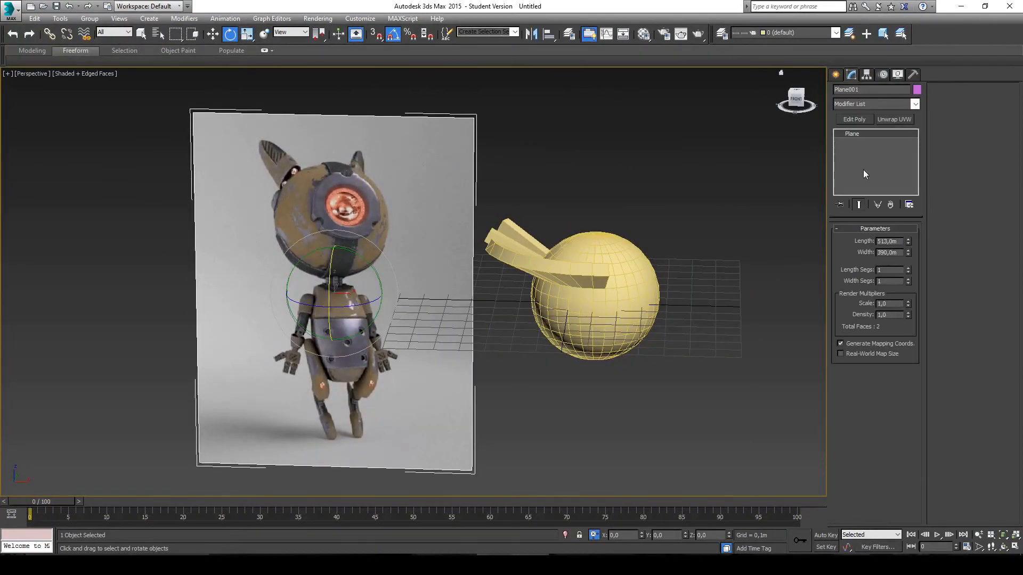
pyautogui.click(836, 74)
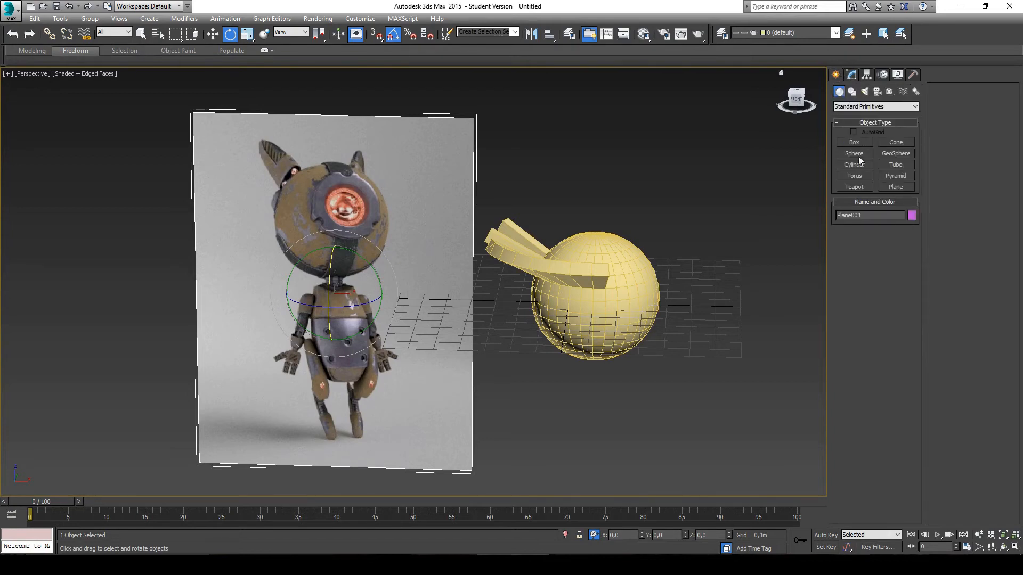
pyautogui.click(861, 142)
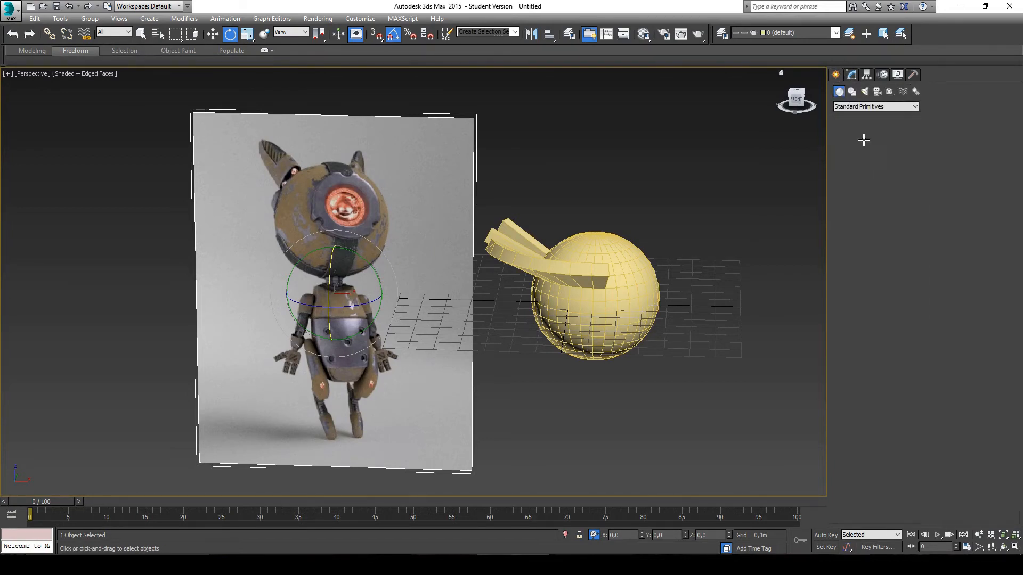
pyautogui.click(865, 134)
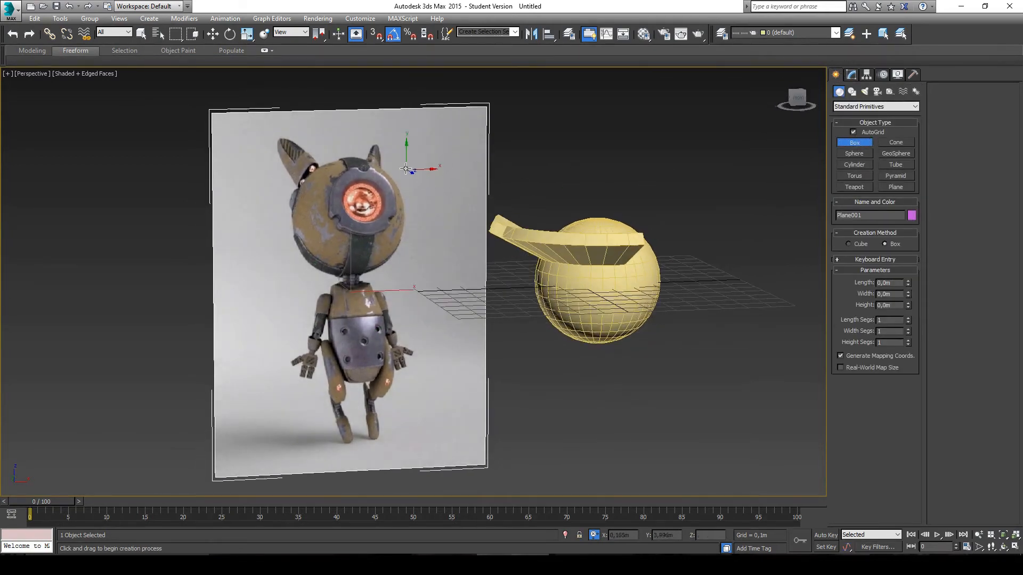
pyautogui.moveTo(400, 164); pyautogui.dragTo(298, 271)
pyautogui.click(366, 267)
pyautogui.keyDown('alt'); pyautogui.moveTo(366, 267); pyautogui.dragTo(339, 142, button='middle'); pyautogui.keyUp('alt')
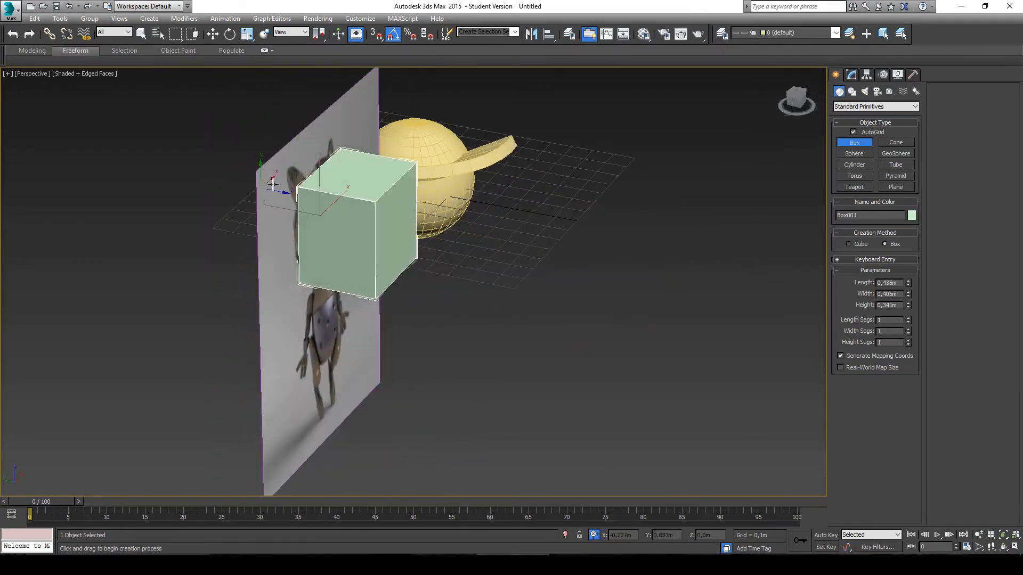
# - Toggle the box's see-through display on and off over the robot's head
pyautogui.keyDown('alt'); pyautogui.moveTo(278, 185); pyautogui.dragTo(365, 159, button='middle'); pyautogui.keyUp('alt')
pyautogui.scroll(5, 367, 162)
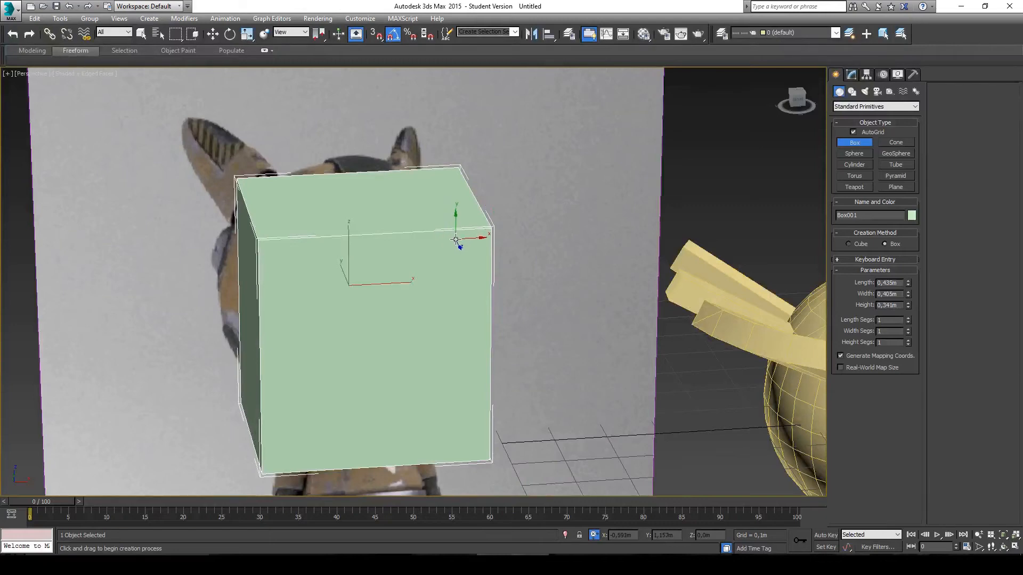
pyautogui.hotkey('alt', 'x')
pyautogui.keyDown('alt'); pyautogui.moveTo(443, 245); pyautogui.dragTo(434, 226, button='middle'); pyautogui.keyUp('alt')
pyautogui.hotkey('alt', 'x')
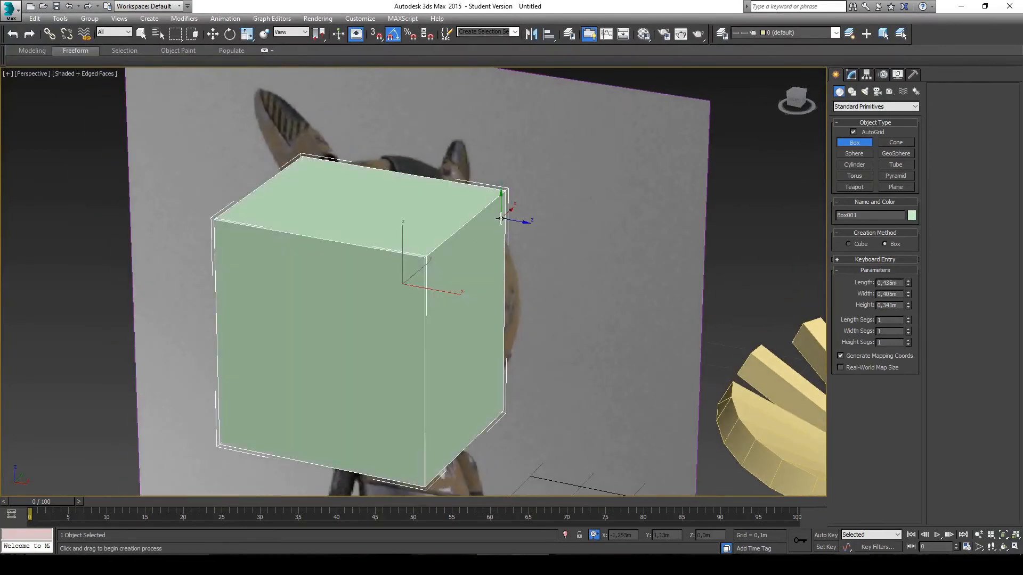
pyautogui.keyDown('alt'); pyautogui.moveTo(511, 218); pyautogui.dragTo(486, 200, button='middle'); pyautogui.keyUp('alt')
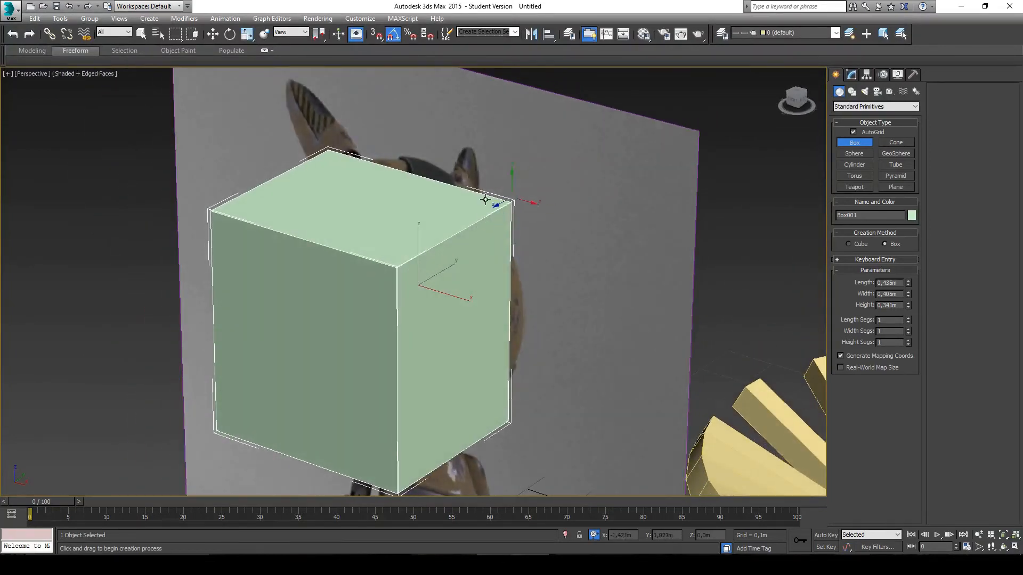
# - Open the Slate Material Editor and examine the REFLECTION material's parameters, including its opacity setting
pyautogui.click(648, 42)
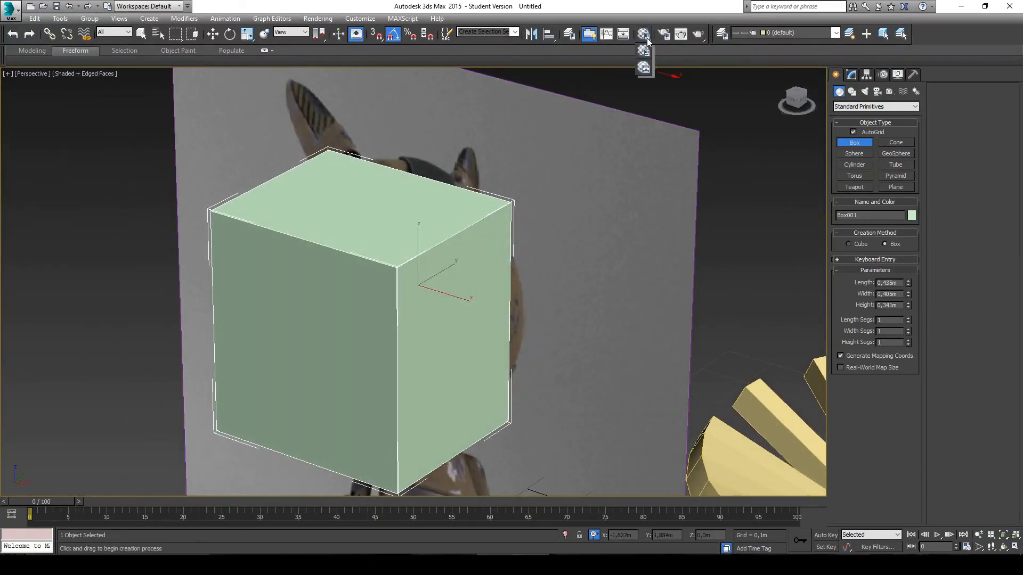
pyautogui.click(643, 69)
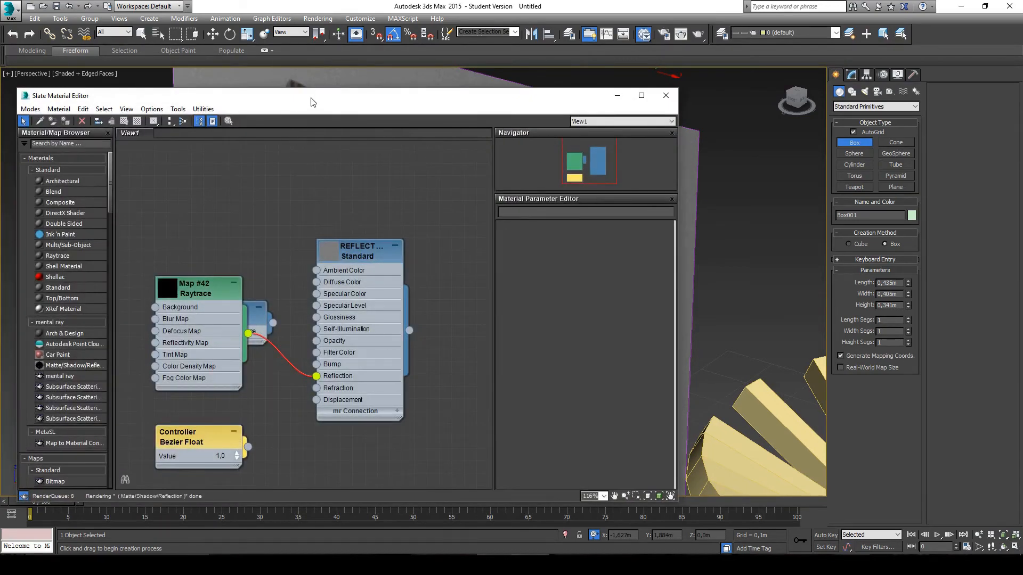
pyautogui.moveTo(314, 94); pyautogui.dragTo(679, 67)
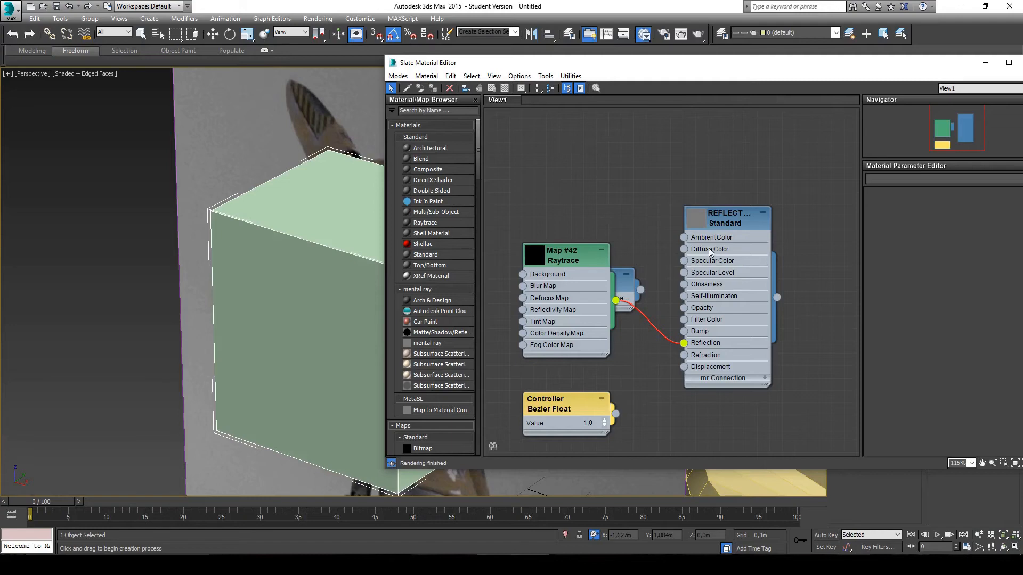
pyautogui.moveTo(732, 230); pyautogui.dragTo(693, 205)
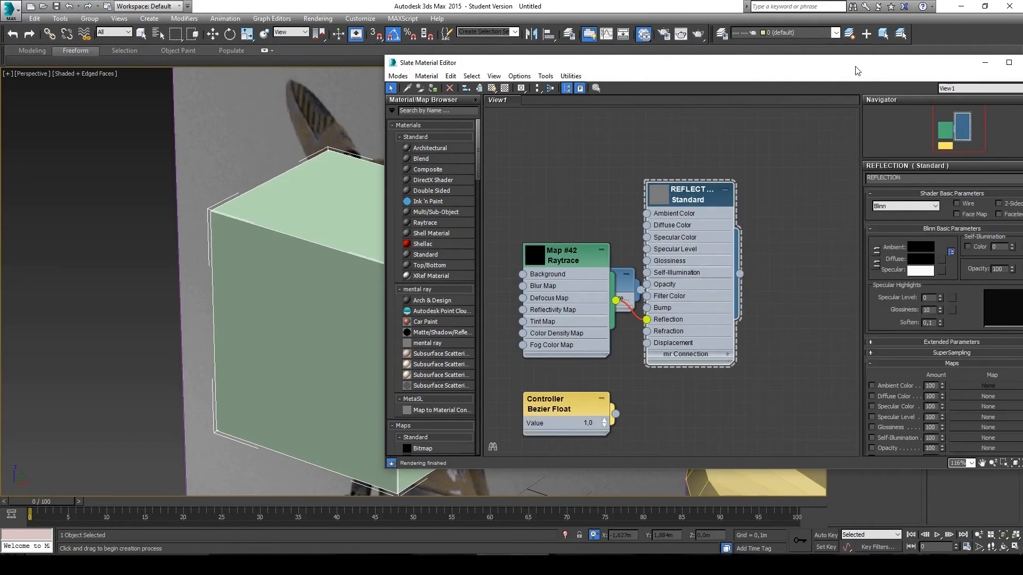
pyautogui.moveTo(852, 65); pyautogui.dragTo(668, 65)
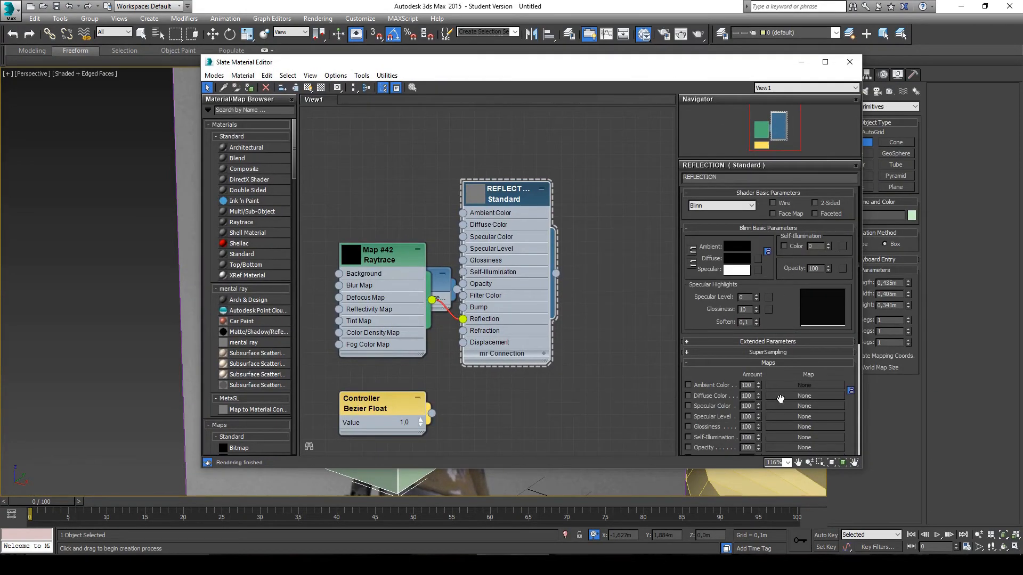
pyautogui.rightClick(827, 270)
pyautogui.moveTo(683, 69); pyautogui.dragTo(794, 200)
# - Display the box as see-through over the robot's head and add an Edit Poly modifier to it
pyautogui.moveTo(291, 319)
pyautogui.keyDown('alt'); pyautogui.mouseDown(button='middle')
pyautogui.moveTo(224, 245)
pyautogui.moveTo(154, 224)
pyautogui.moveTo(193, 254)
pyautogui.mouseUp(button='middle'); pyautogui.keyUp('alt')
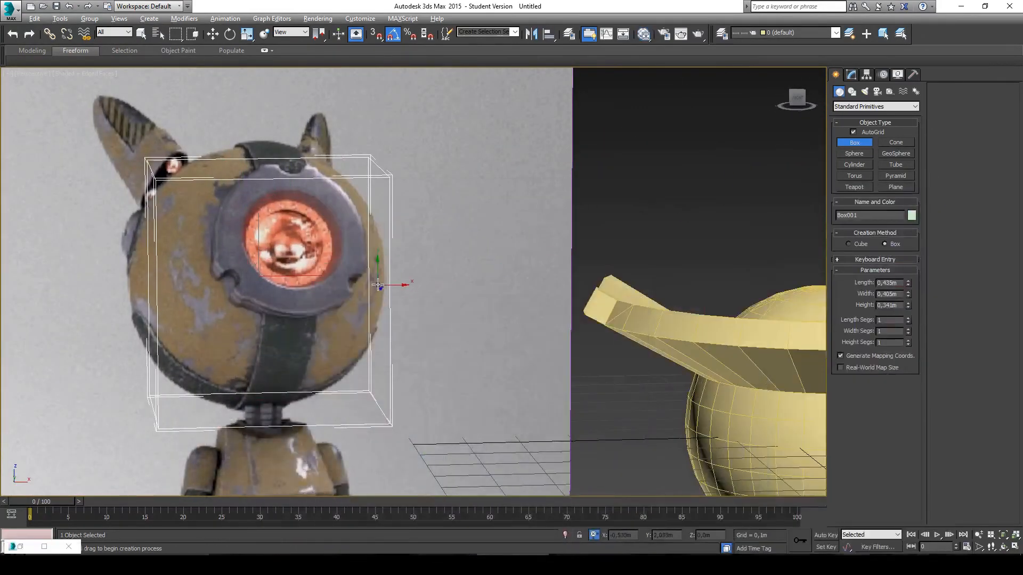
pyautogui.keyDown('alt'); pyautogui.moveTo(379, 286); pyautogui.dragTo(356, 298, button='middle'); pyautogui.keyUp('alt')
pyautogui.click(855, 74)
pyautogui.press('e')
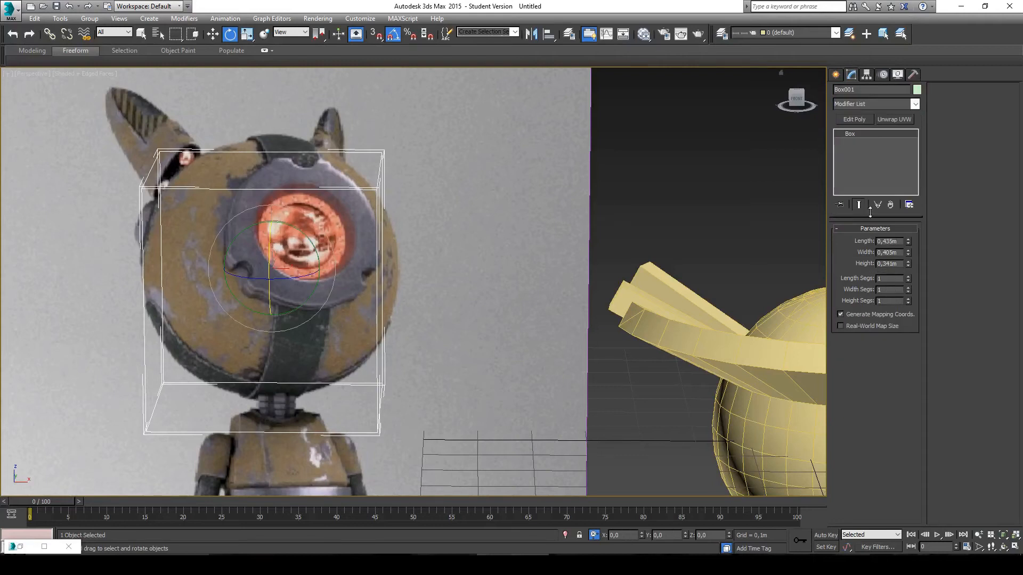
pyautogui.click(854, 119)
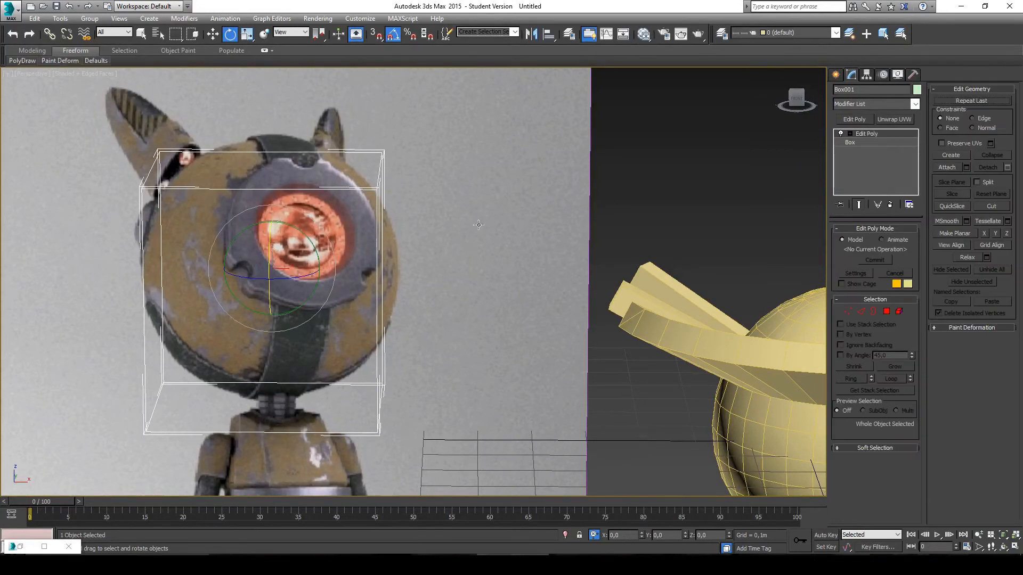
# - Move the box's two upper front vertices inward to the notch at the top of the robot's eye ring
pyautogui.click(849, 314)
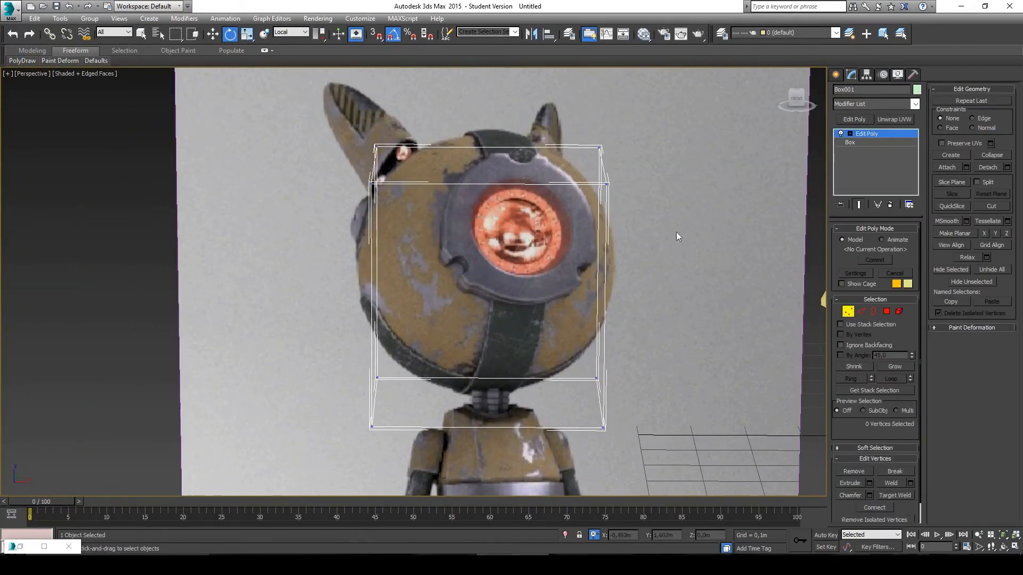
pyautogui.click(608, 185)
pyautogui.click(796, 99)
pyautogui.press('w')
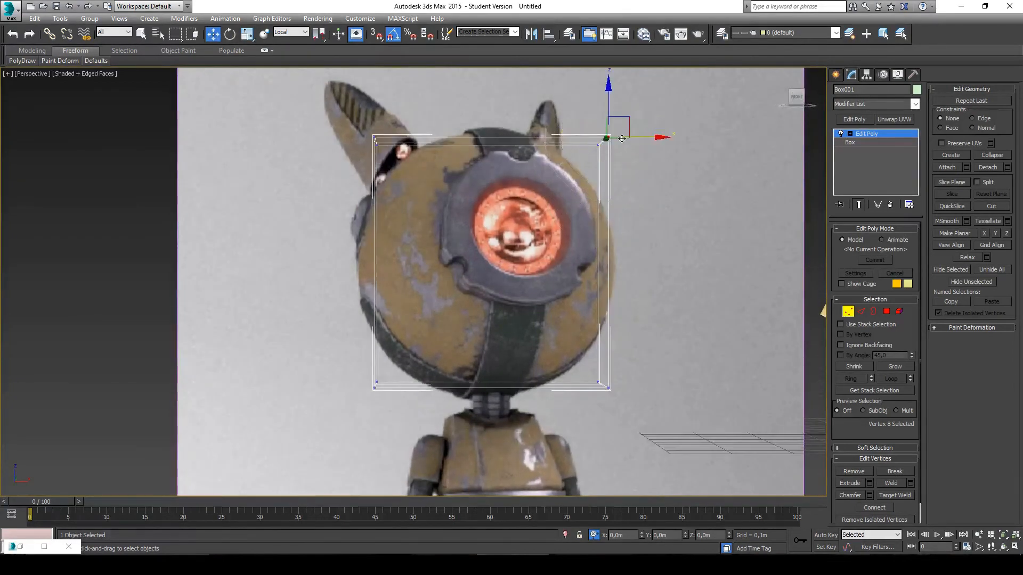
pyautogui.moveTo(628, 122); pyautogui.dragTo(558, 137)
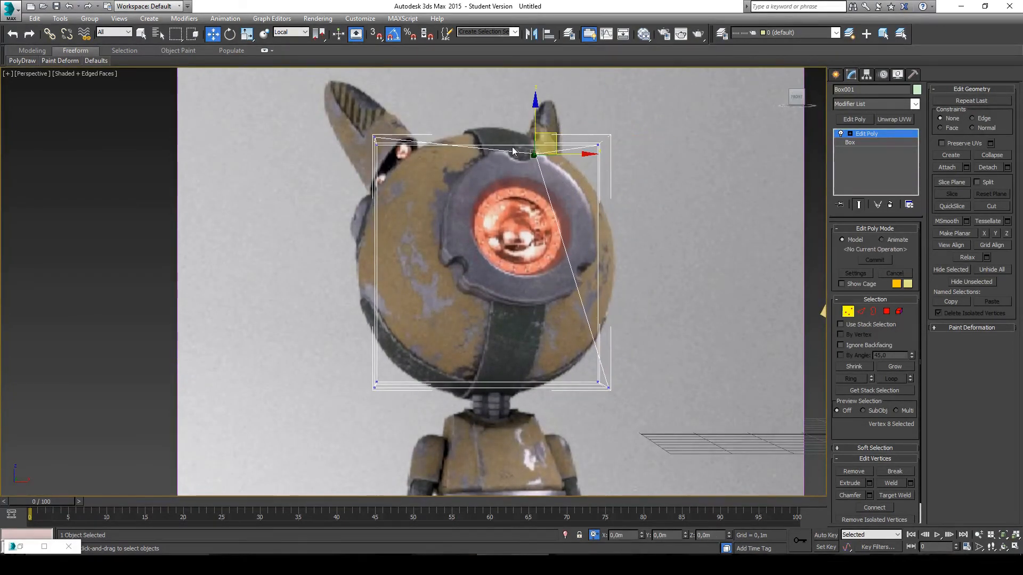
pyautogui.moveTo(376, 142); pyautogui.dragTo(529, 137)
pyautogui.click(372, 139)
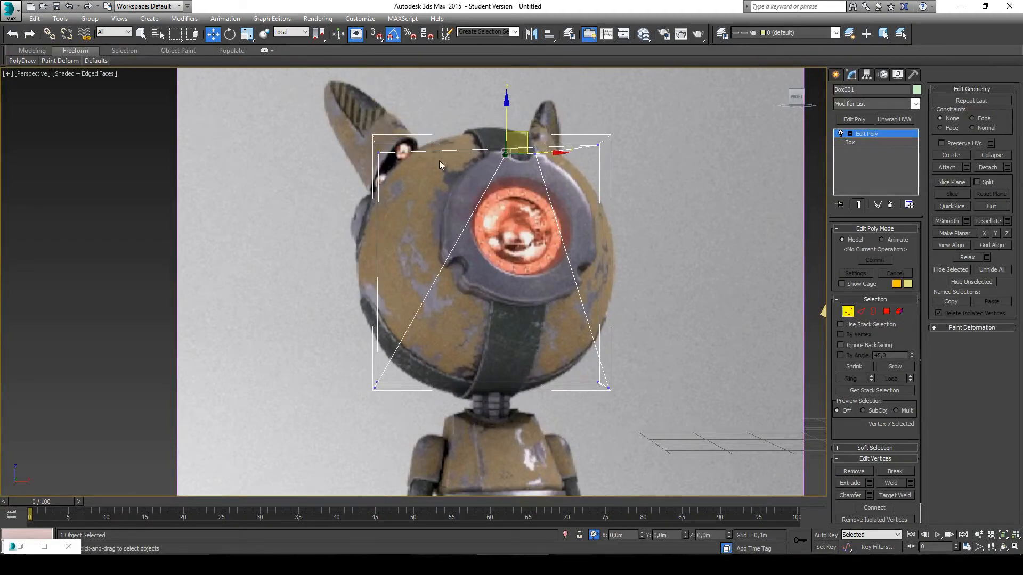
# - Delete the box's side and back polygons, keeping only the front polygon
pyautogui.click(886, 311)
pyautogui.keyDown('alt'); pyautogui.moveTo(512, 176); pyautogui.dragTo(487, 140, button='middle'); pyautogui.keyUp('alt')
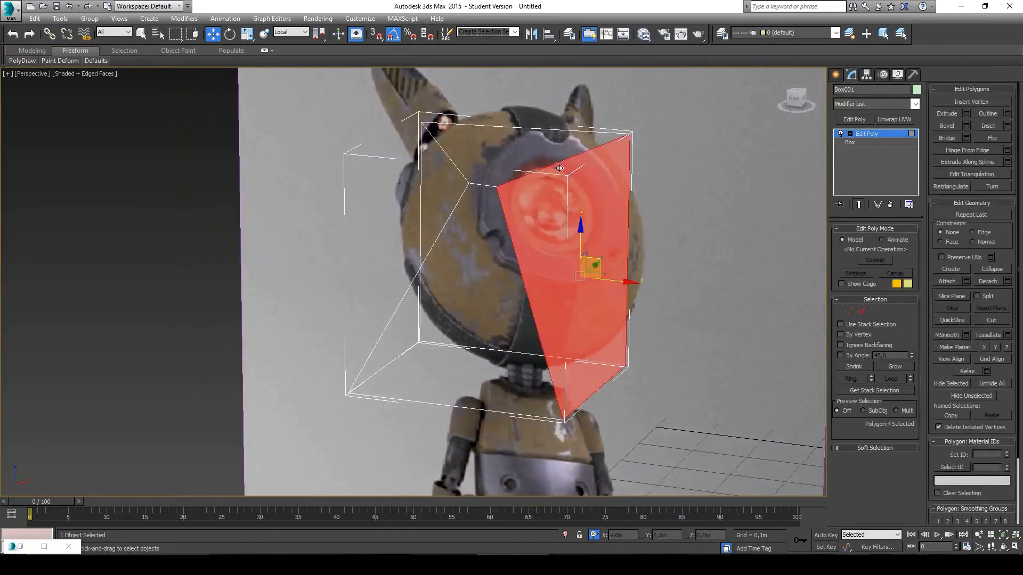
pyautogui.press('Delete')
pyautogui.click(562, 189)
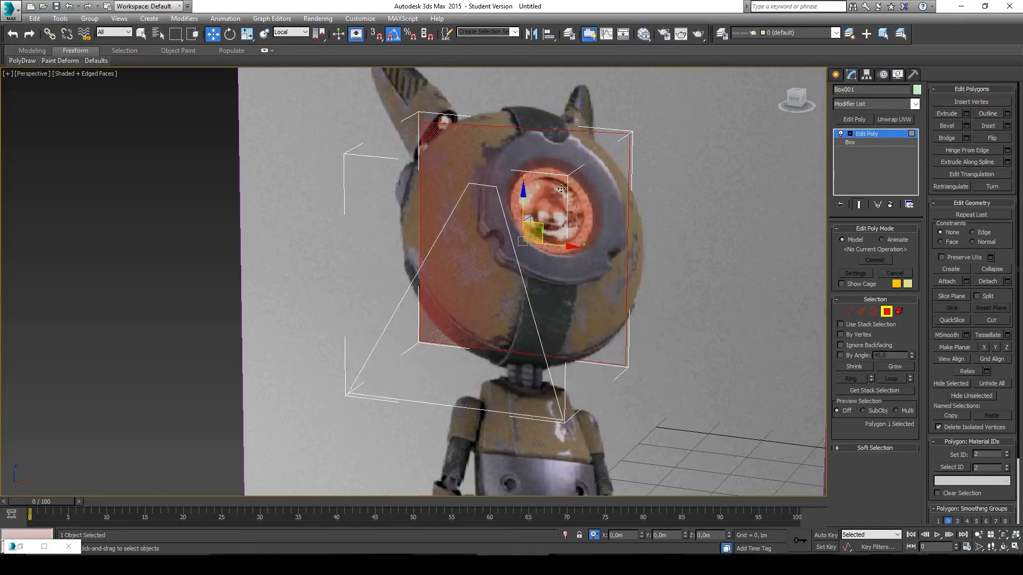
pyautogui.press('Delete')
pyautogui.click(446, 293)
# - Reposition the remaining polygon's vertices so it becomes a small trapezoid fitting the notch at the top of the eye ring
pyautogui.click(796, 103)
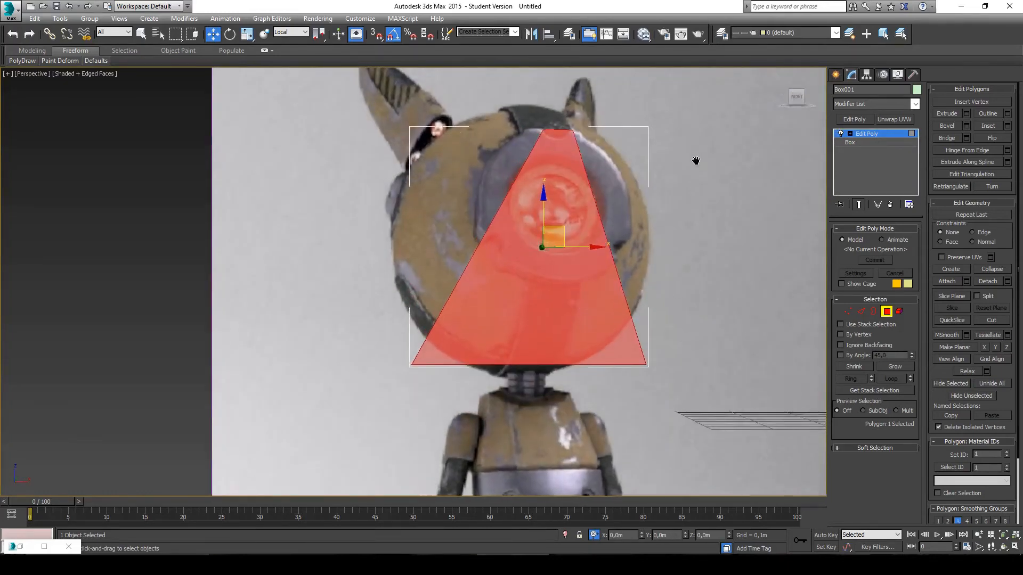
pyautogui.click(847, 312)
pyautogui.click(410, 376)
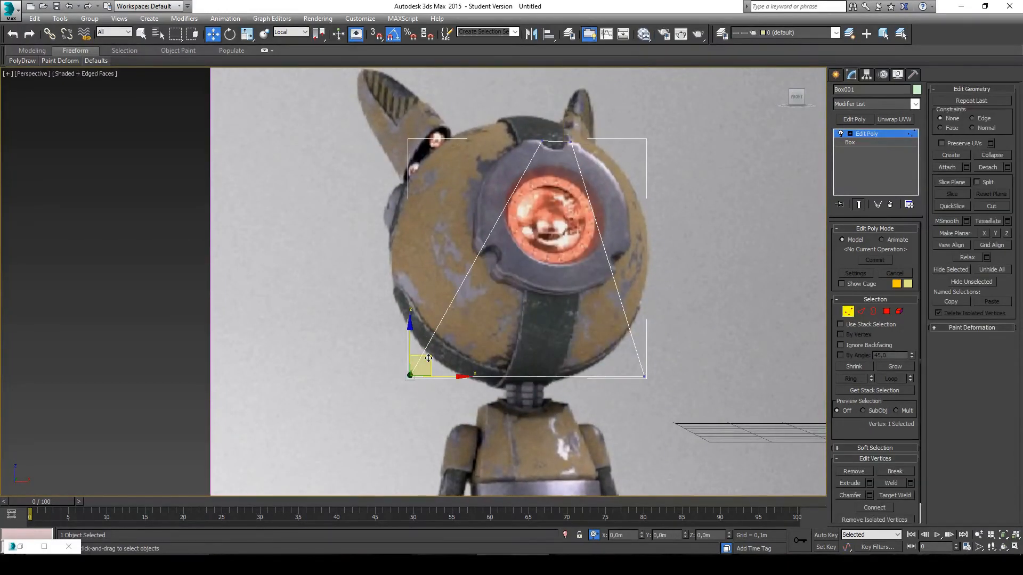
pyautogui.moveTo(419, 367); pyautogui.dragTo(551, 146)
pyautogui.moveTo(637, 247); pyautogui.dragTo(584, 130)
pyautogui.scroll(5, 567, 138)
pyautogui.moveTo(455, 181); pyautogui.dragTo(526, 205)
# - Extend the trapezoid's left edge into two new polygons following the upper-left rim of the eye ring
pyautogui.click(860, 311)
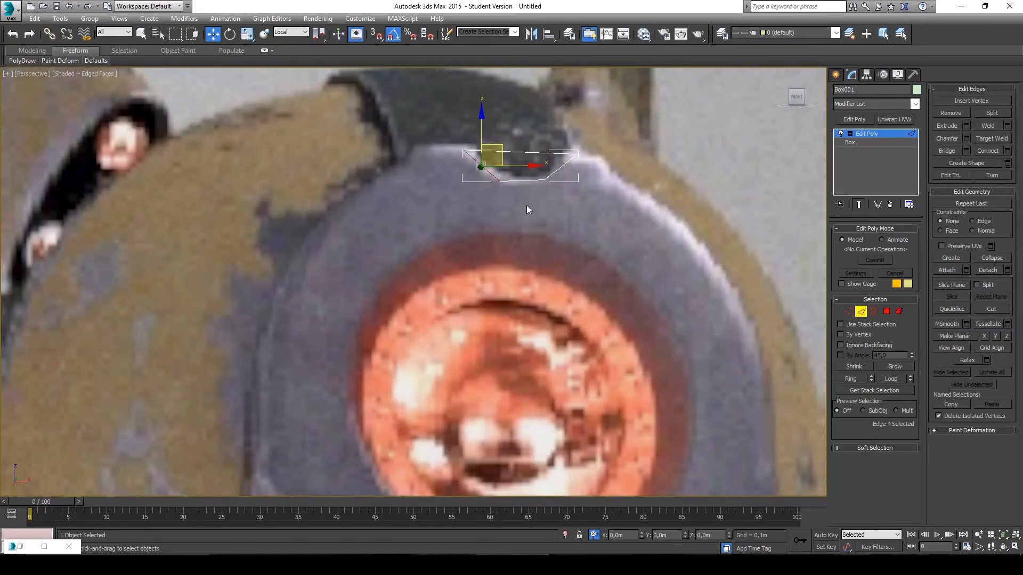
pyautogui.scroll(-5, 526, 206)
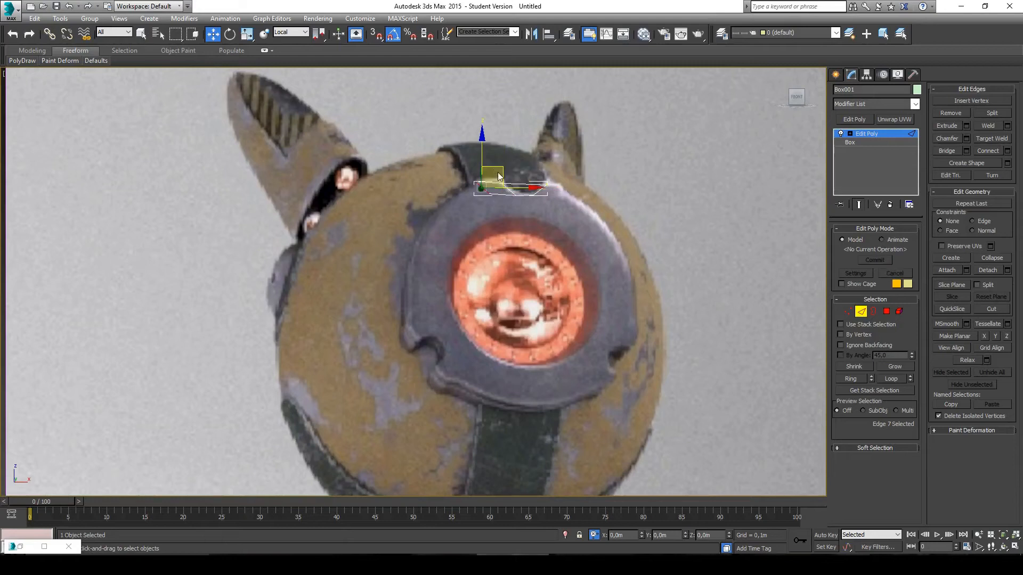
pyautogui.keyDown('ctrl'); pyautogui.click(466, 201); pyautogui.keyUp('ctrl')
pyautogui.keyDown('shift'); pyautogui.moveTo(466, 201); pyautogui.dragTo(434, 303); pyautogui.keyUp('shift')
# - Extend the notch polygon's right edge along the upper-right rim, then bridge the new polygon's inner edge to the matching inner edge on the left
pyautogui.click(540, 190)
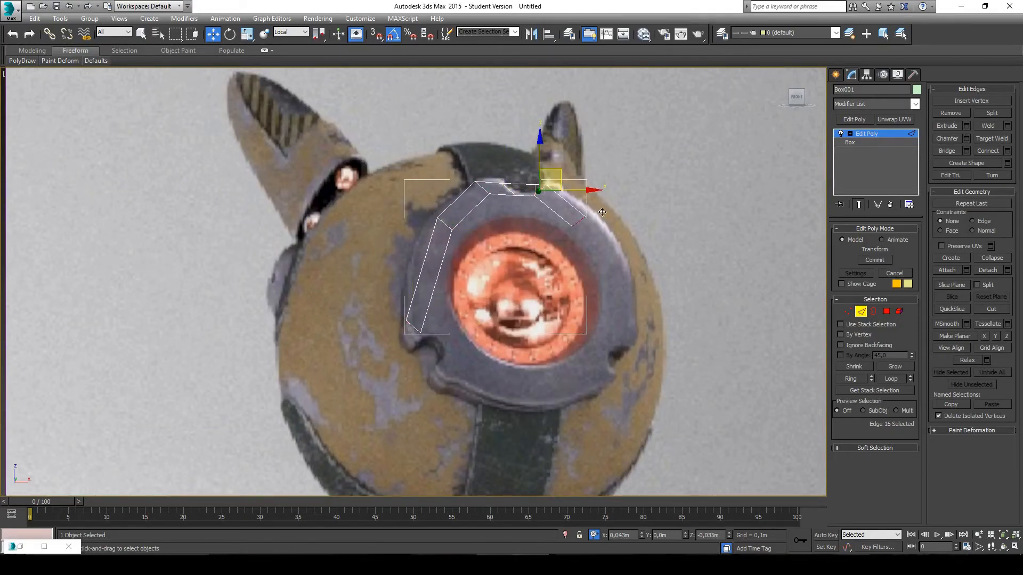
pyautogui.keyDown('shift'); pyautogui.moveTo(540, 190); pyautogui.dragTo(612, 214); pyautogui.keyUp('shift')
pyautogui.click(576, 216)
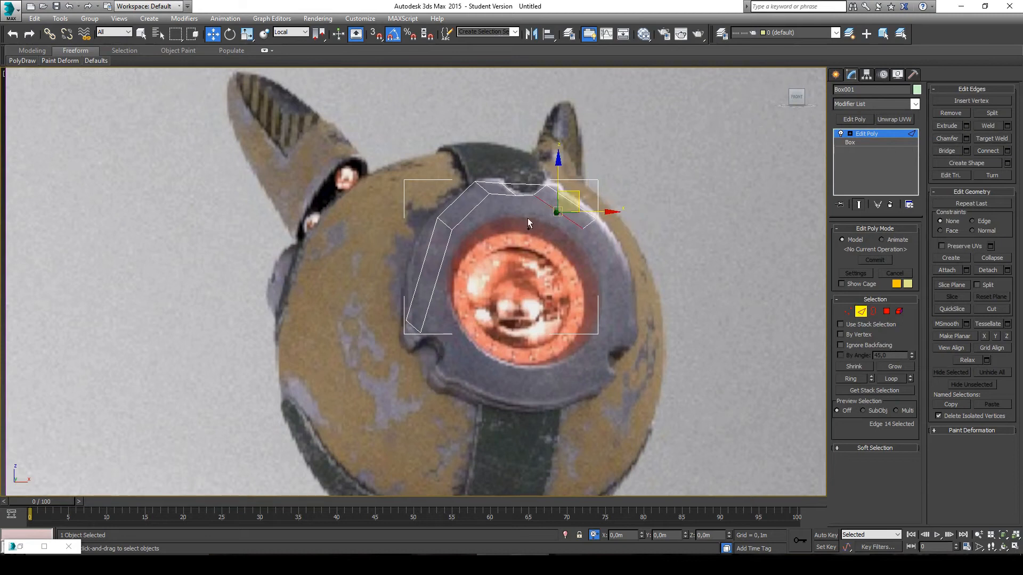
pyautogui.keyDown('ctrl'); pyautogui.click(473, 211); pyautogui.keyUp('ctrl')
pyautogui.click(940, 152)
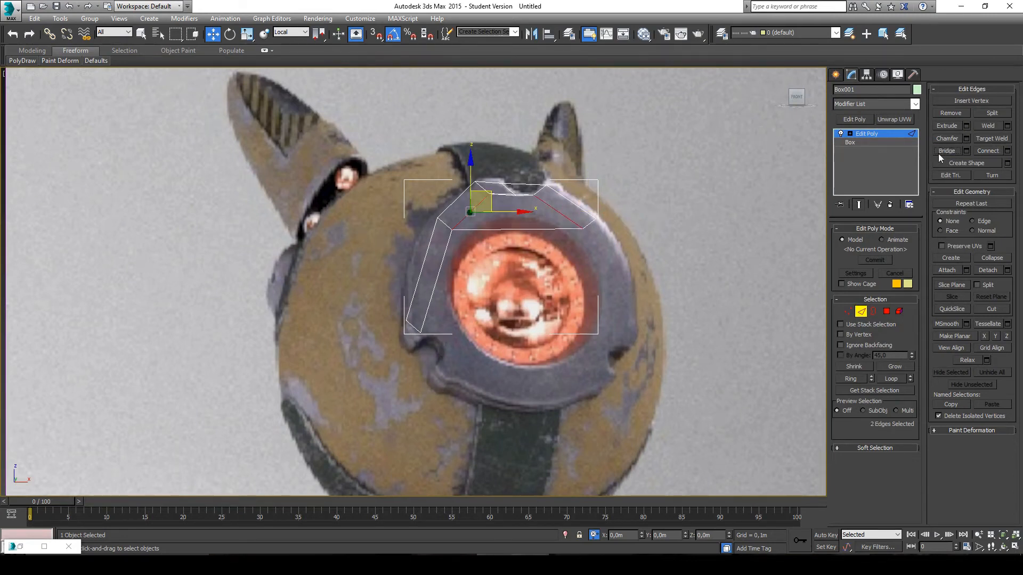
# - Delete the right part of the notch polygon and raise its two remaining free vertices to open a gap above the bridged polygon
pyautogui.click(535, 183)
pyautogui.scroll(4, 538, 181)
pyautogui.press('Delete')
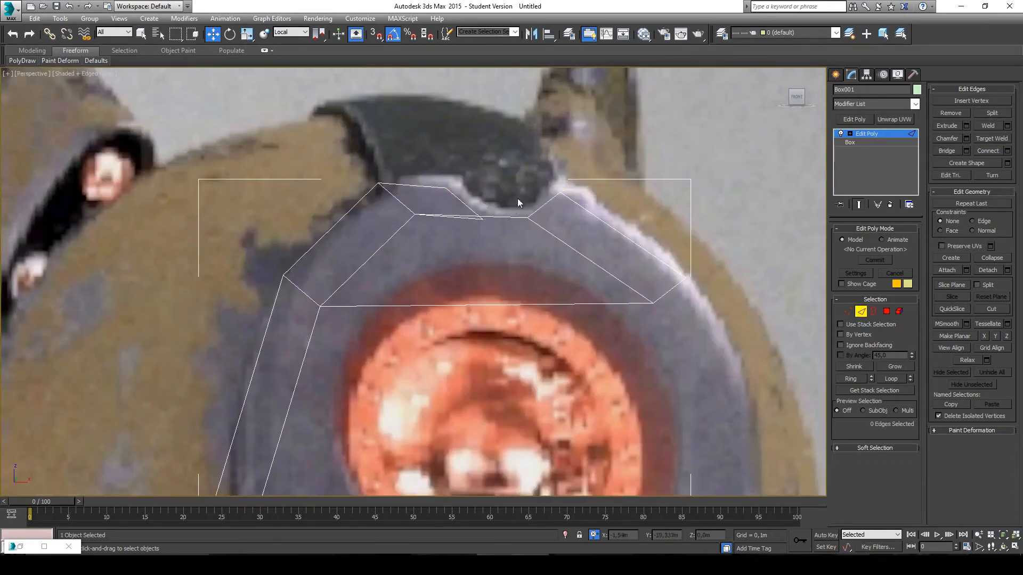
pyautogui.press('1')
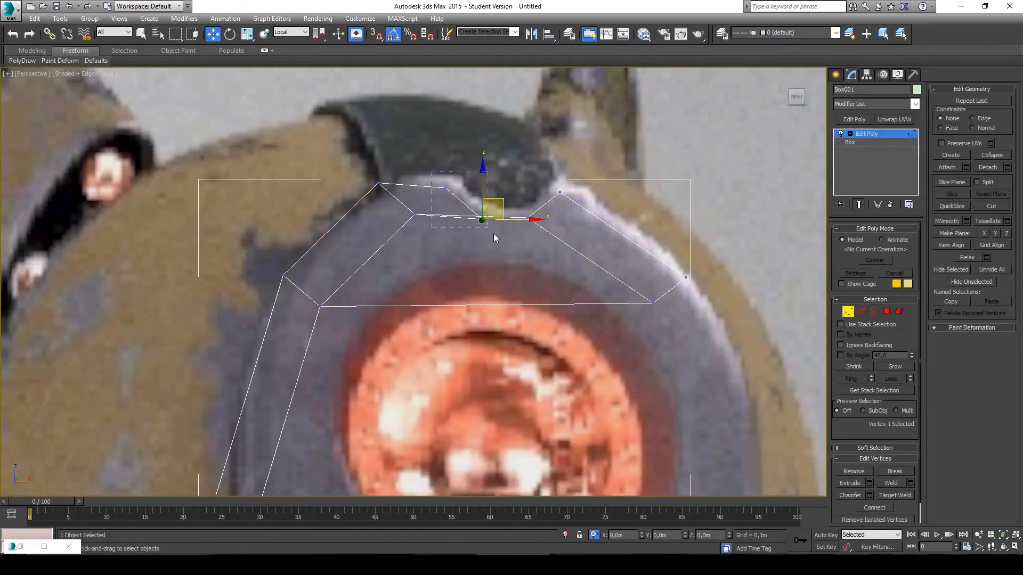
pyautogui.moveTo(493, 233); pyautogui.dragTo(494, 232)
pyautogui.moveTo(482, 191); pyautogui.dragTo(486, 173)
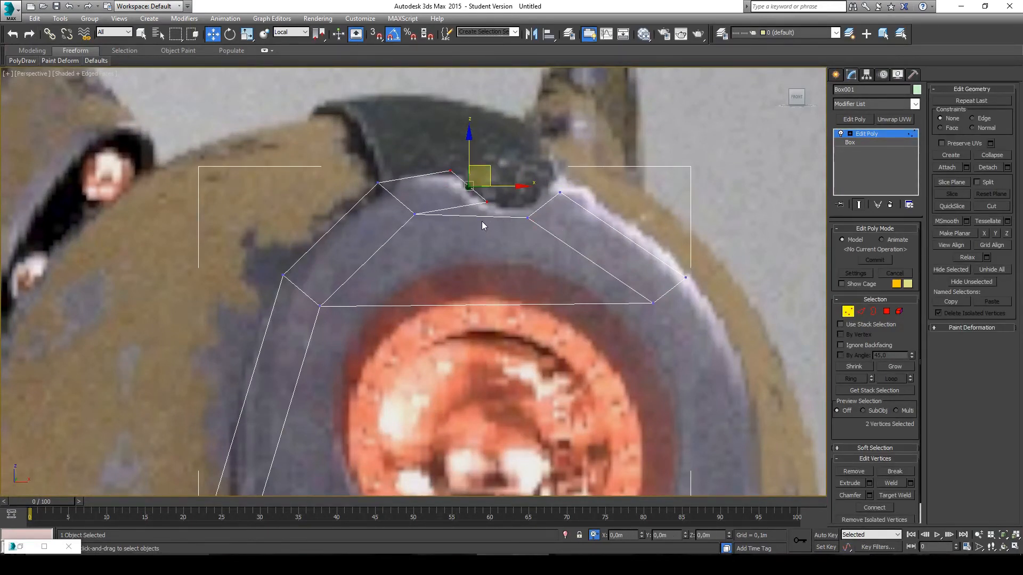
# - Cut a vertical edge through the middle of the bridged polygon and collapse its upper vertex with the free notch vertex above
pyautogui.click(991, 206)
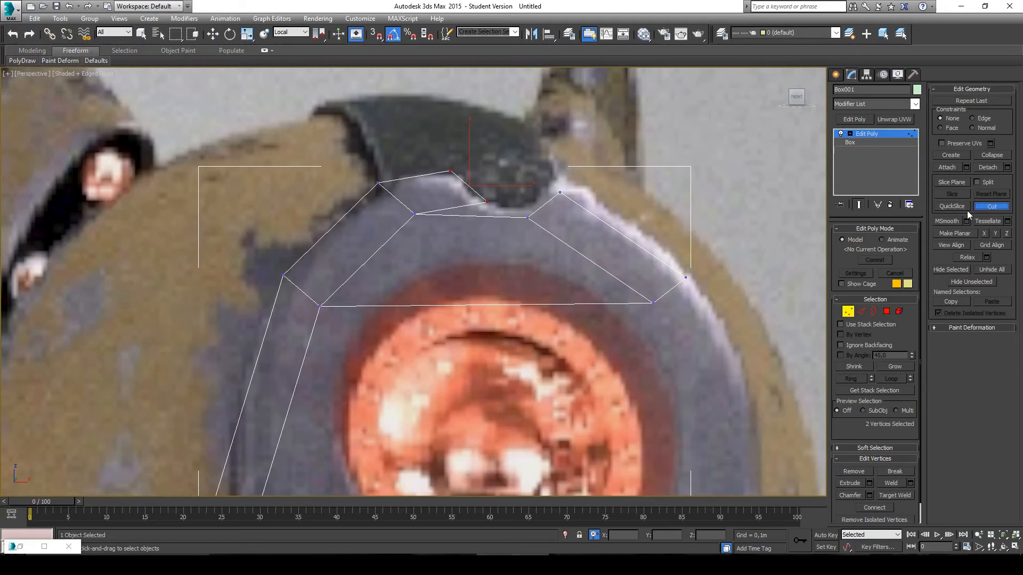
pyautogui.click(482, 218)
pyautogui.click(483, 305)
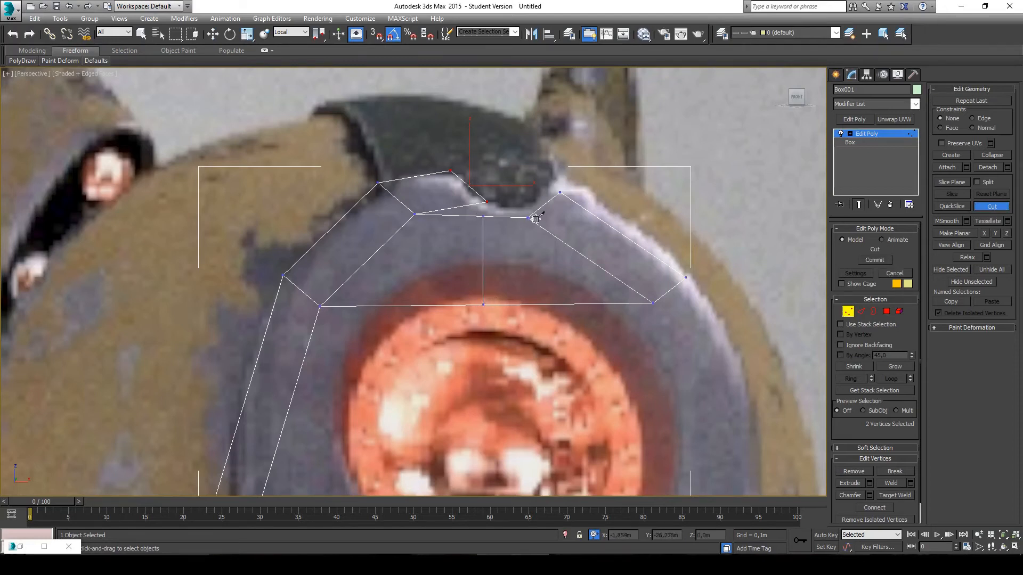
pyautogui.rightClick(499, 209)
pyautogui.moveTo(475, 192); pyautogui.dragTo(501, 229)
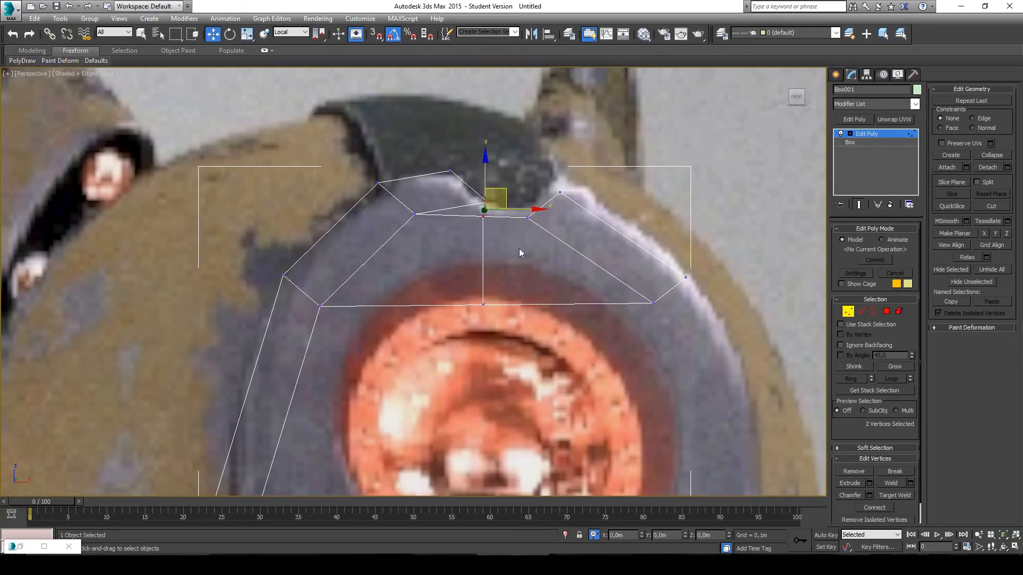
pyautogui.click(994, 155)
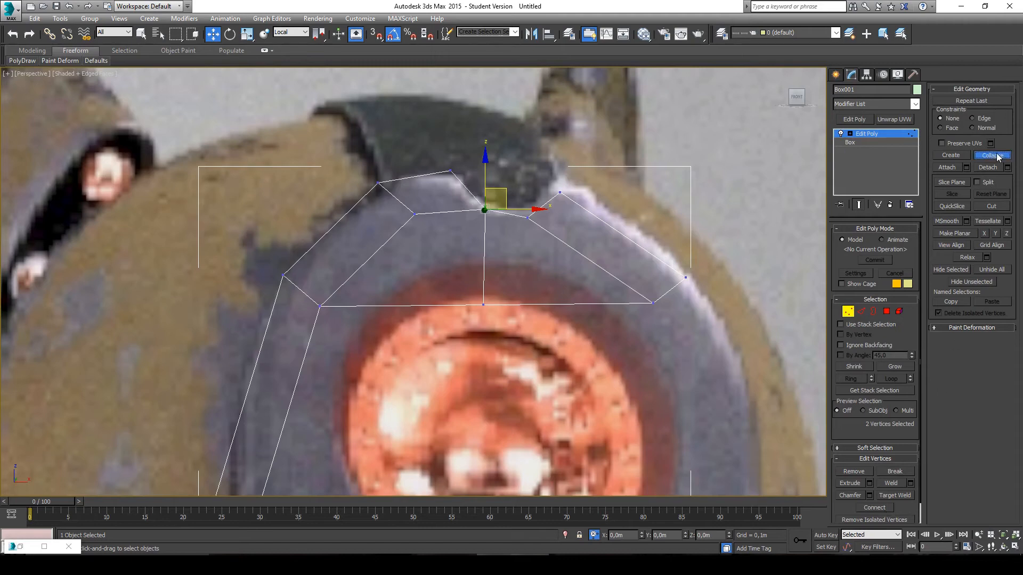
# - Leave vertex editing and examine the traced polygons, reference plane and sphere in perspective and orthographic views
pyautogui.scroll(-4, 548, 226)
pyautogui.keyDown('alt'); pyautogui.moveTo(540, 234); pyautogui.dragTo(565, 257, button='middle'); pyautogui.keyUp('alt')
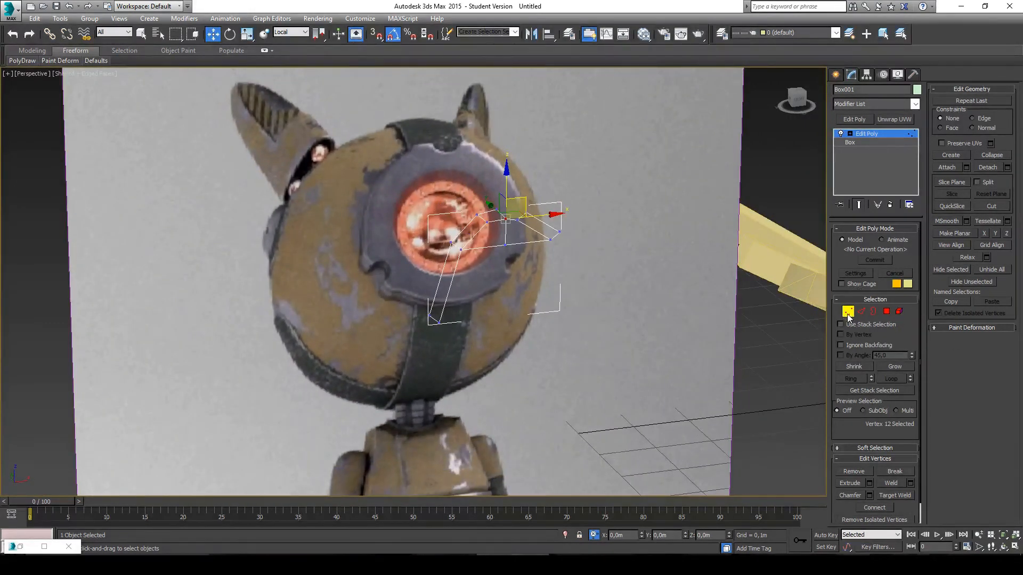
pyautogui.click(847, 313)
pyautogui.moveTo(721, 273); pyautogui.dragTo(650, 244, button='middle')
pyautogui.scroll(-5, 639, 228)
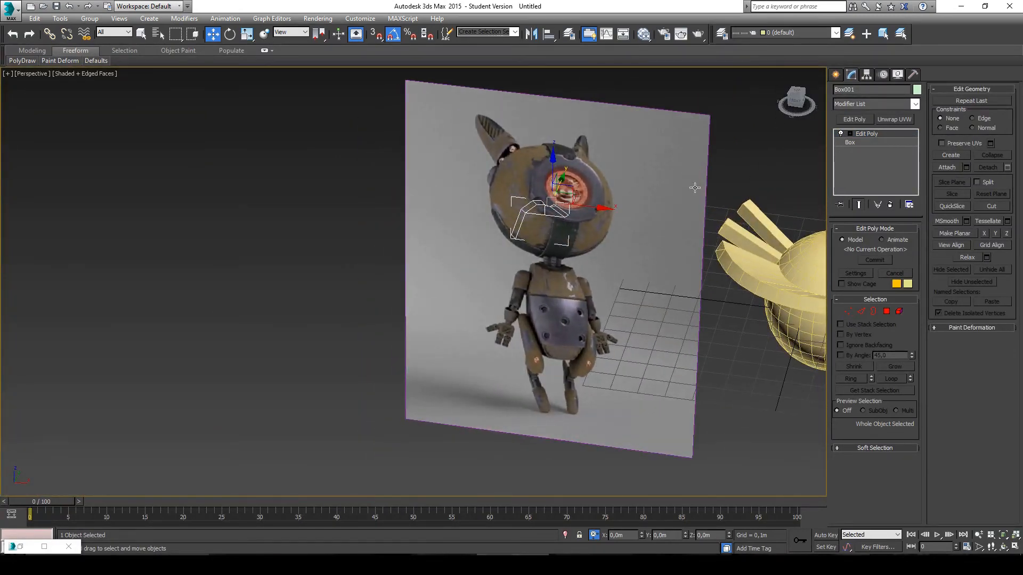
pyautogui.moveTo(696, 190); pyautogui.dragTo(598, 219, button='middle')
pyautogui.moveTo(557, 181); pyautogui.dragTo(512, 208, button='middle')
pyautogui.scroll(4, 457, 212)
pyautogui.scroll(-2, 595, 205)
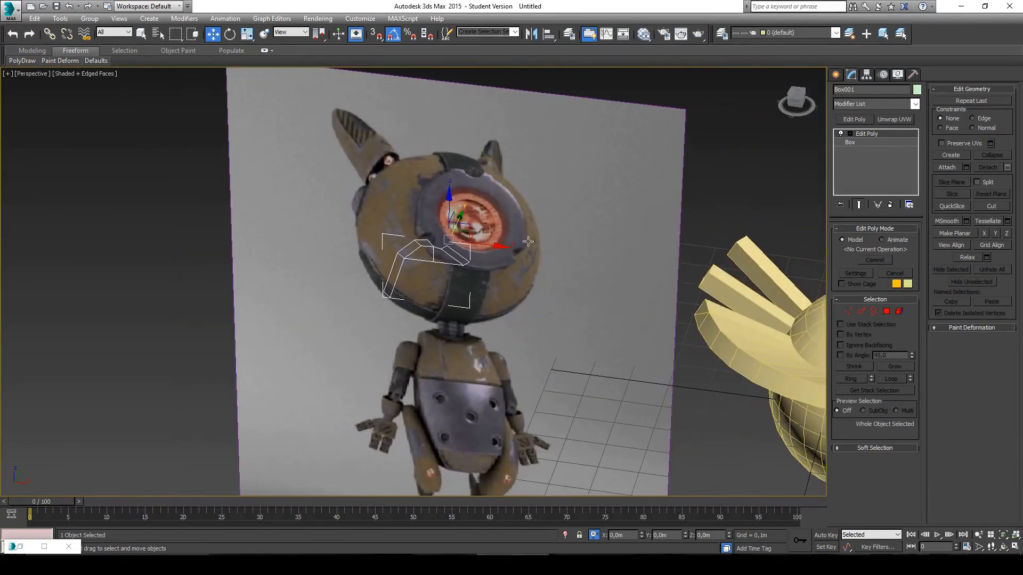
pyautogui.moveTo(628, 215); pyautogui.dragTo(456, 183, button='middle')
pyautogui.scroll(-2, 510, 223)
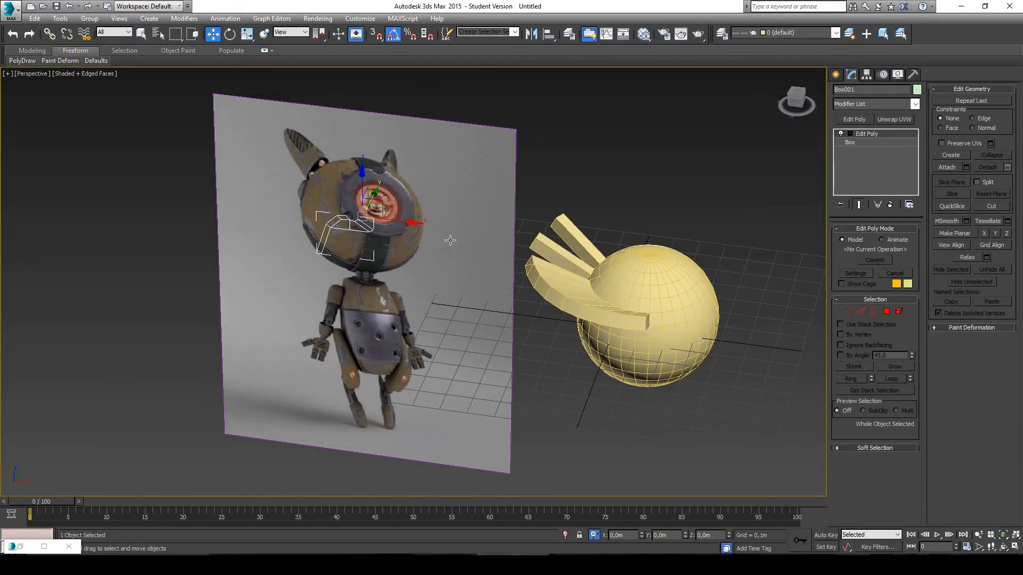
pyautogui.press('u')
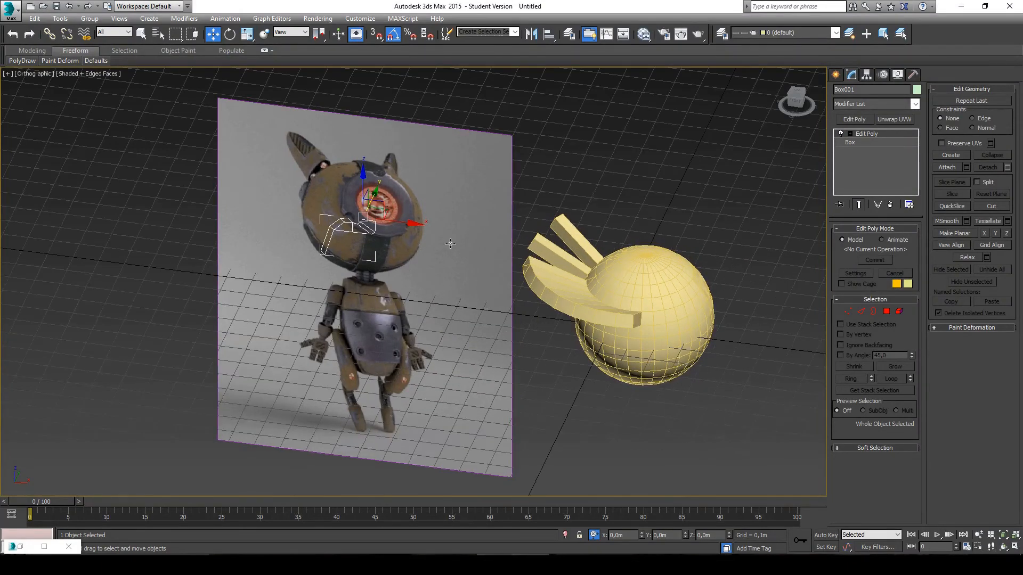
pyautogui.moveTo(450, 244)
pyautogui.keyDown('alt'); pyautogui.mouseDown(button='middle')
pyautogui.moveTo(450, 212)
pyautogui.moveTo(497, 193)
pyautogui.moveTo(453, 171)
pyautogui.moveTo(453, 235)
pyautogui.mouseUp(button='middle'); pyautogui.keyUp('alt')
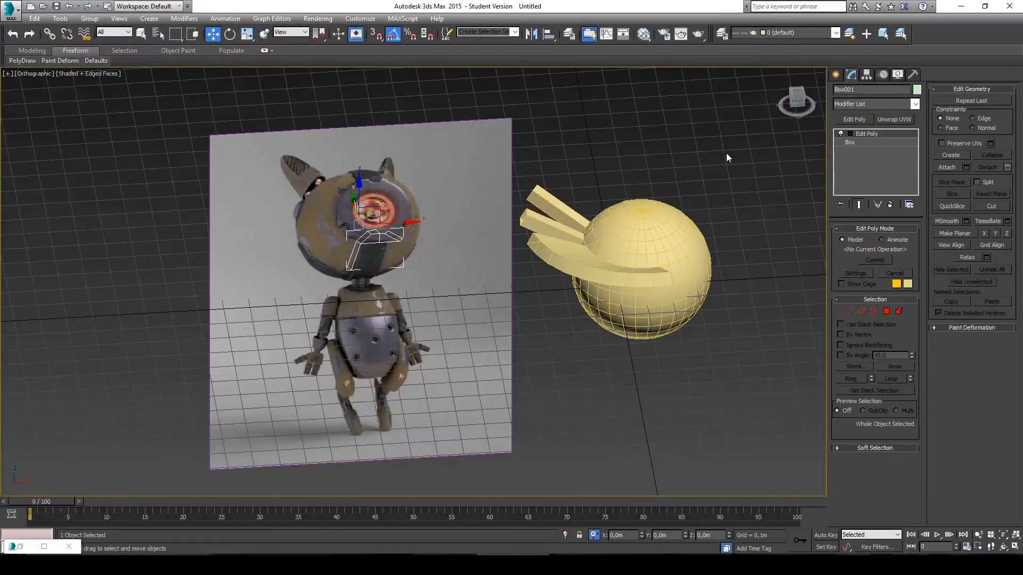
# - Clone the modified sphere far back along the Y axis and shift the copy sideways along the X axis
pyautogui.moveTo(662, 249); pyautogui.dragTo(536, 331, button='middle')
pyautogui.click(537, 330)
pyautogui.keyDown('alt'); pyautogui.moveTo(631, 229); pyautogui.dragTo(422, 389, button='middle'); pyautogui.keyUp('alt')
pyautogui.scroll(-5, 459, 312)
pyautogui.scroll(-2, 421, 389)
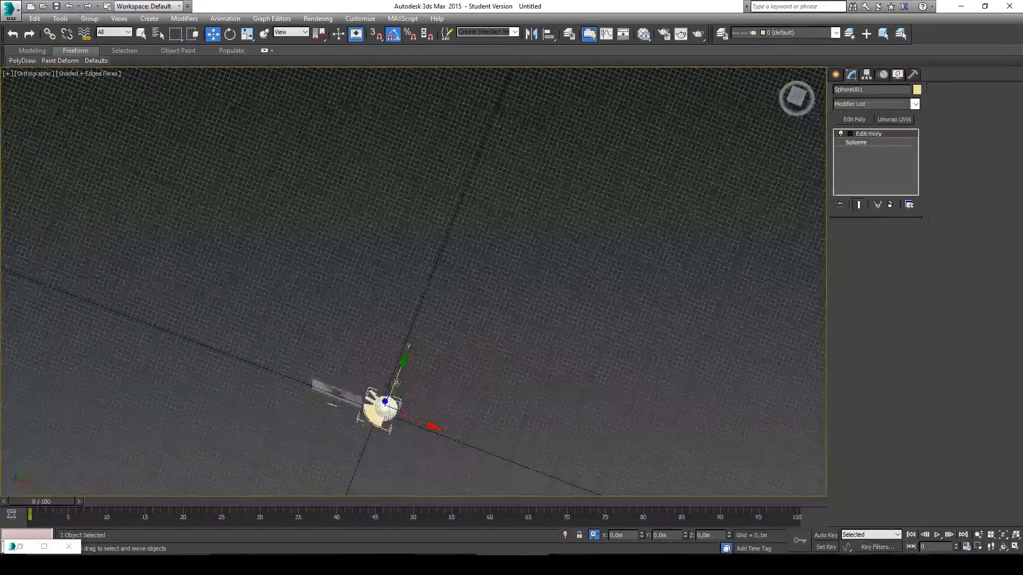
pyautogui.keyDown('shift'); pyautogui.moveTo(395, 382); pyautogui.dragTo(506, 75); pyautogui.keyUp('shift')
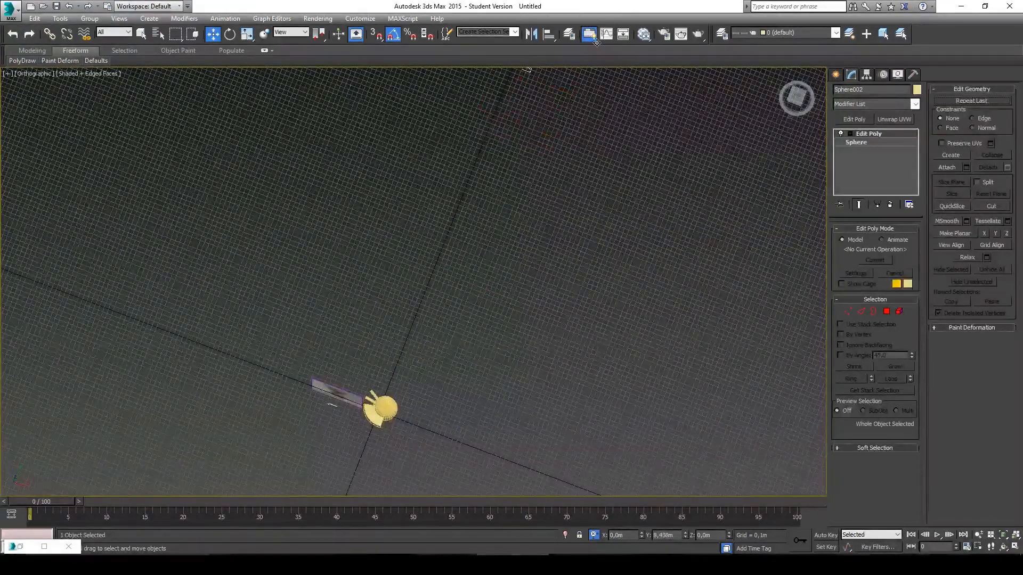
pyautogui.keyDown('shift'); pyautogui.moveTo(596, 42); pyautogui.dragTo(578, 88); pyautogui.keyUp('shift')
pyautogui.click(515, 326)
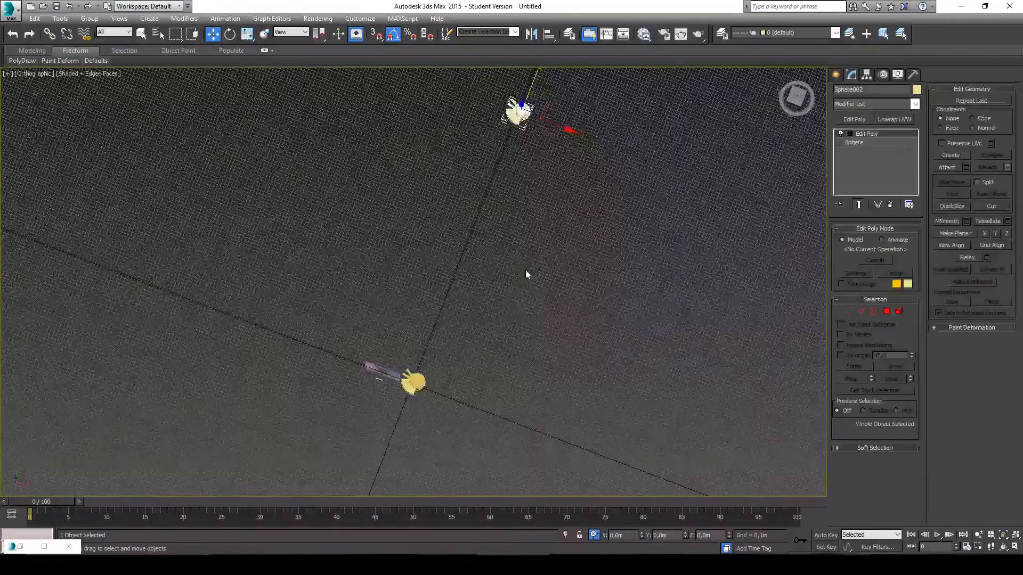
pyautogui.moveTo(569, 125); pyautogui.dragTo(619, 144)
# - Compare the apparent sizes of the sphere and its distant copy in the orthographic front view and in perspective
pyautogui.keyDown('alt'); pyautogui.moveTo(589, 158); pyautogui.dragTo(536, 228, button='middle'); pyautogui.keyUp('alt')
pyautogui.scroll(3, 593, 148)
pyautogui.click(797, 97)
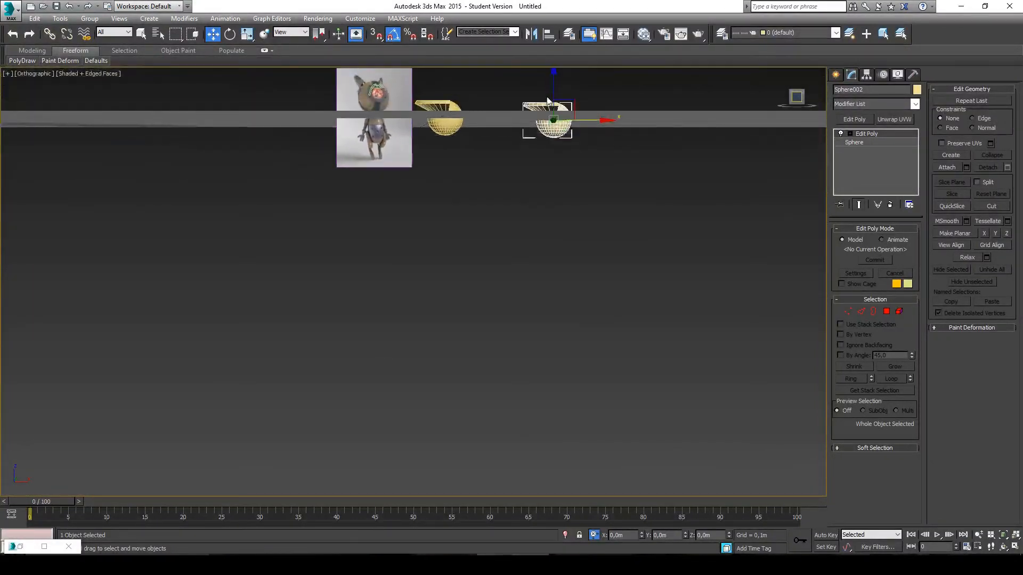
pyautogui.scroll(5, 487, 272)
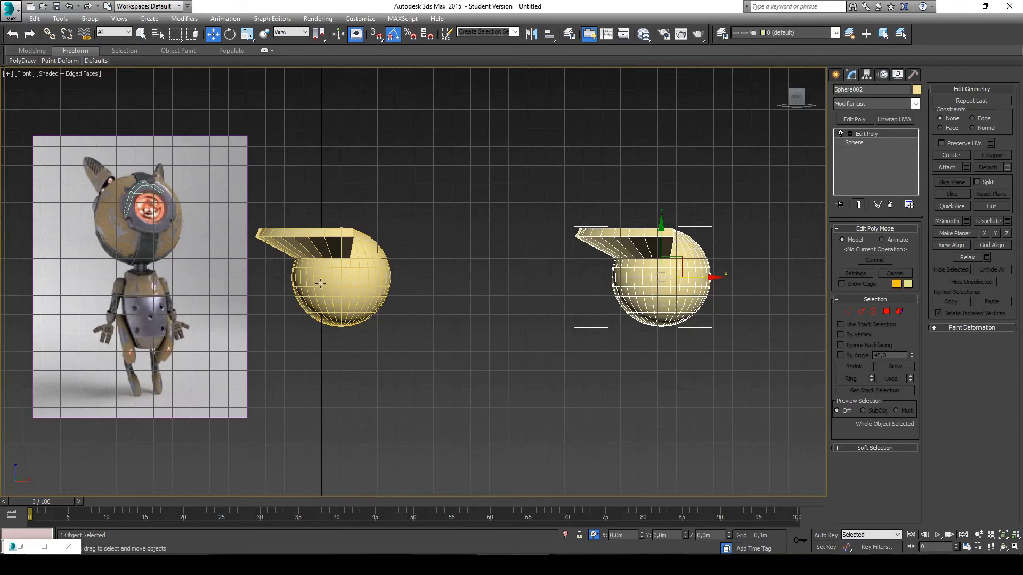
pyautogui.click(320, 283)
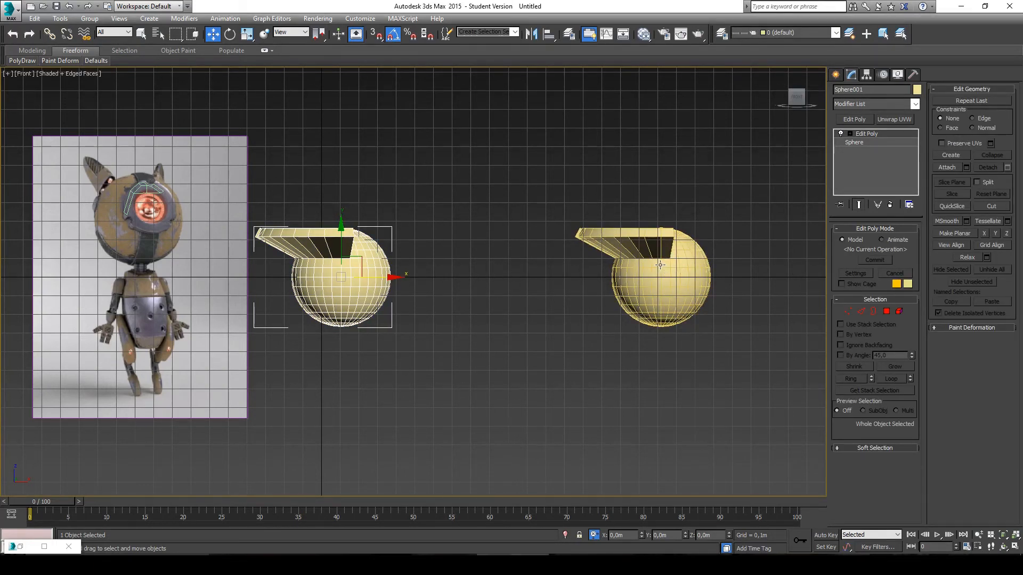
pyautogui.press('p')
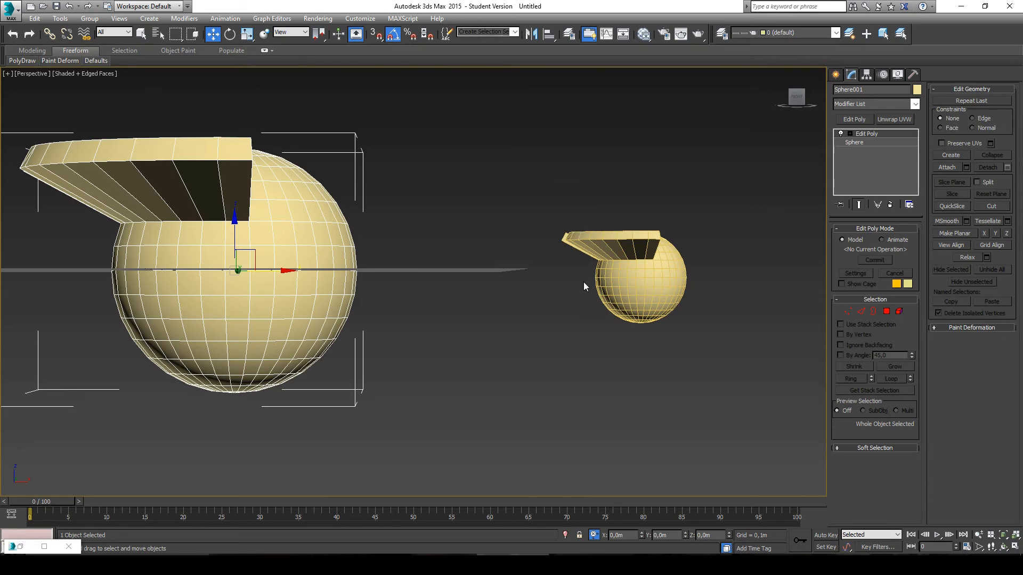
pyautogui.scroll(-5, 467, 293)
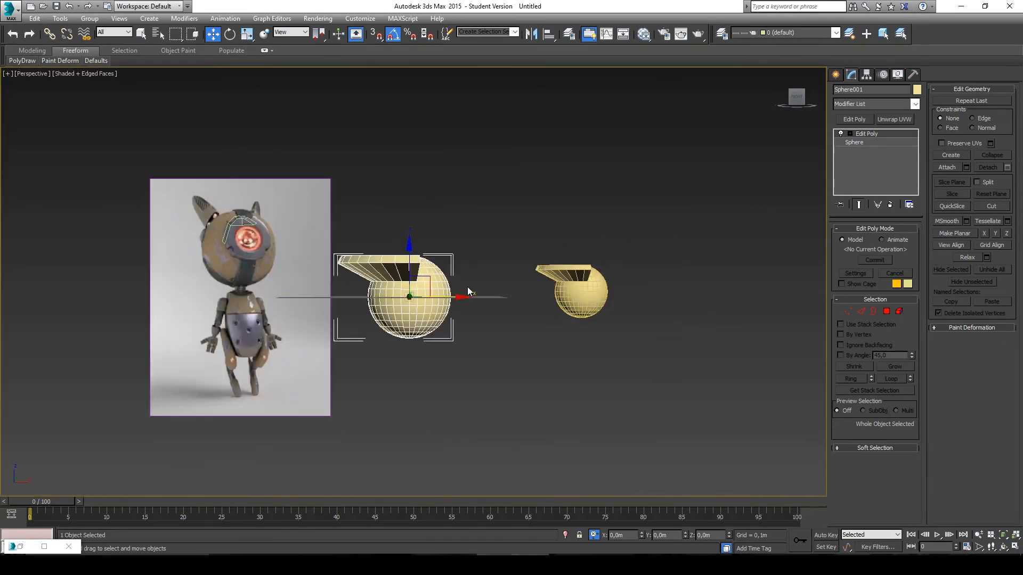
pyautogui.keyDown('alt'); pyautogui.moveTo(468, 298); pyautogui.dragTo(464, 313, button='middle'); pyautogui.keyUp('alt')
pyautogui.scroll(-2, 462, 313)
pyautogui.moveTo(482, 273); pyautogui.dragTo(481, 326, button='middle')
pyautogui.scroll(2, 436, 306)
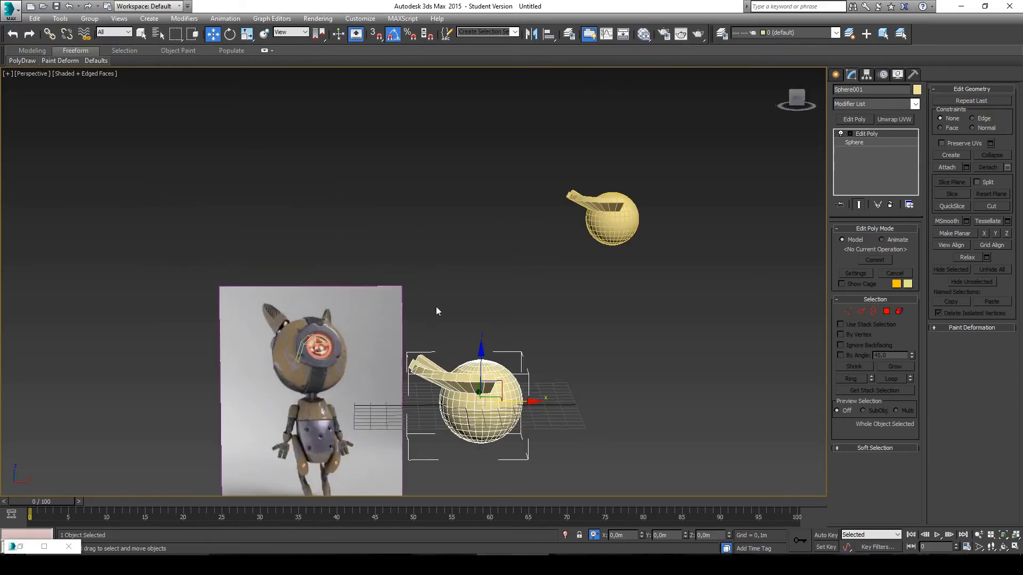
# - Delete the distant copy of the sphere
pyautogui.click(627, 216)
pyautogui.scroll(3, 535, 260)
pyautogui.scroll(-2, 501, 269)
pyautogui.moveTo(446, 306); pyautogui.dragTo(468, 280, button='middle')
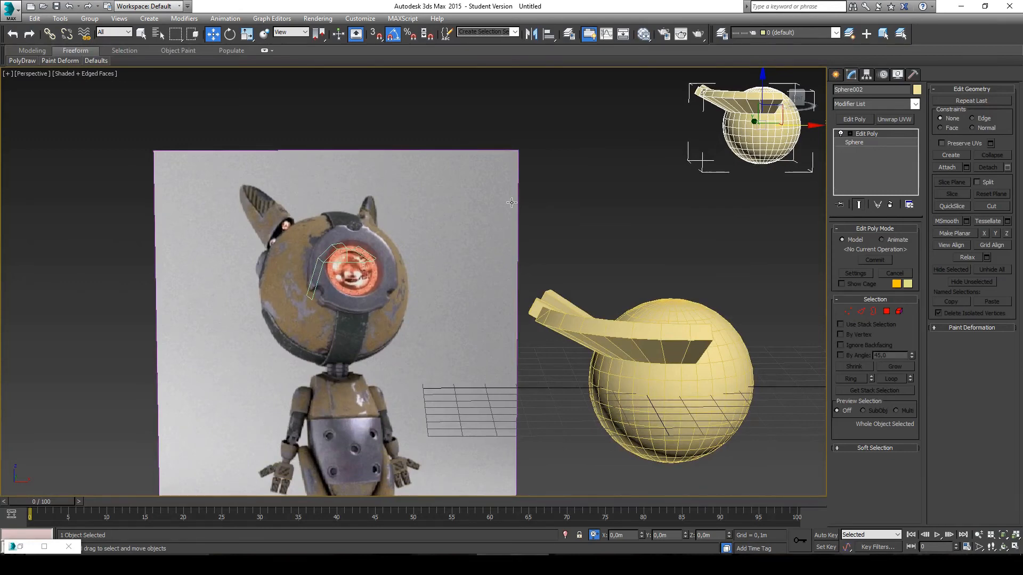
pyautogui.moveTo(512, 202); pyautogui.dragTo(440, 225, button='middle')
pyautogui.press('Delete')
# - Select the original sphere and set the viewport shading to Realistic, inspecting the shadow beneath its extruded brim
pyautogui.scroll(-3, 461, 236)
pyautogui.click(450, 341)
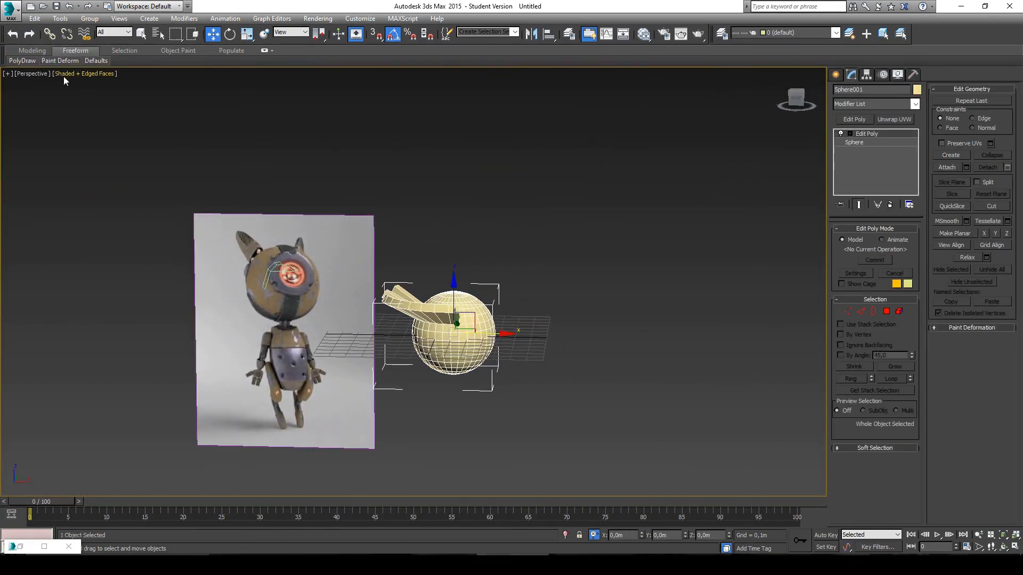
pyautogui.click(77, 78)
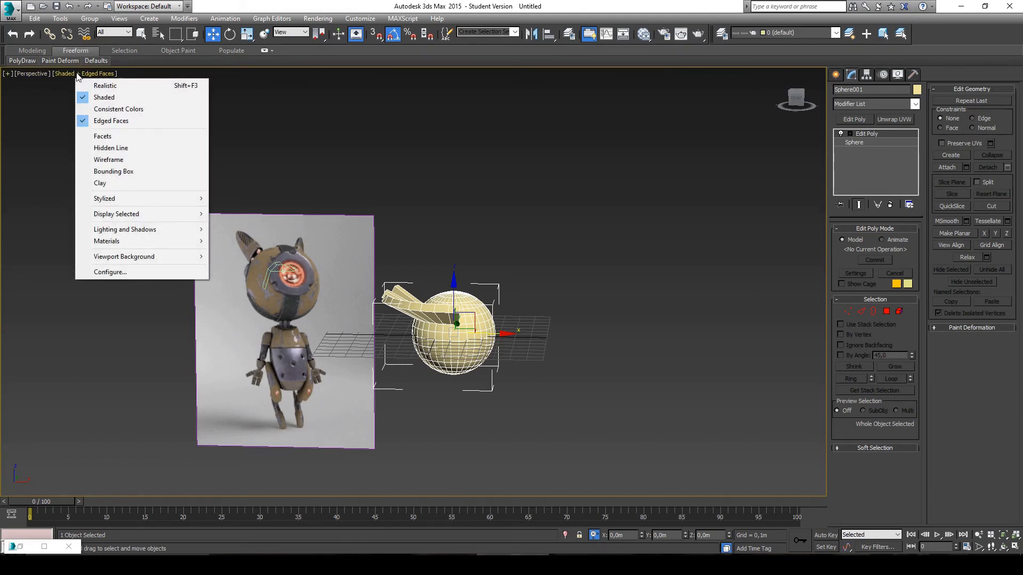
pyautogui.click(123, 87)
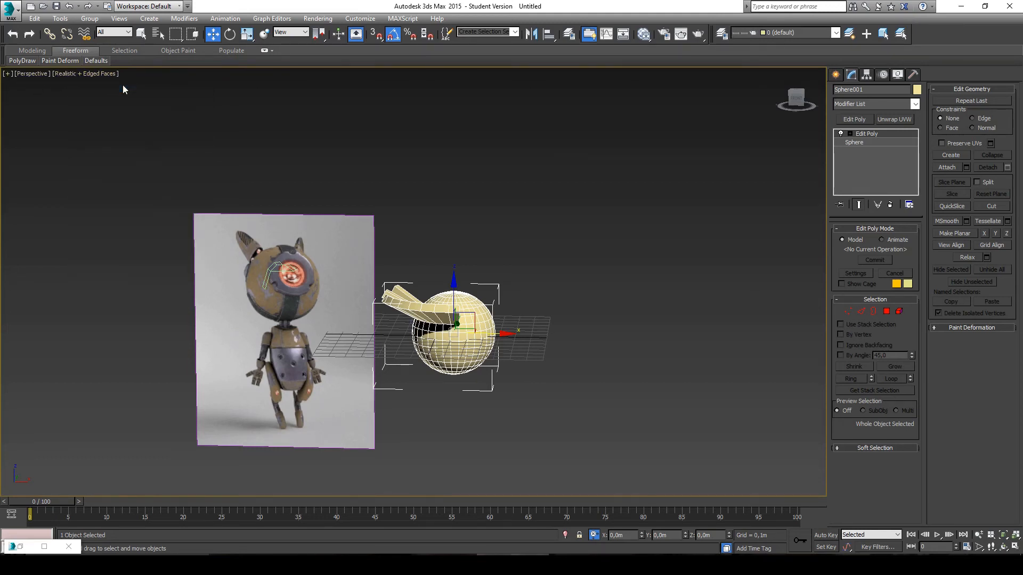
pyautogui.scroll(4, 456, 310)
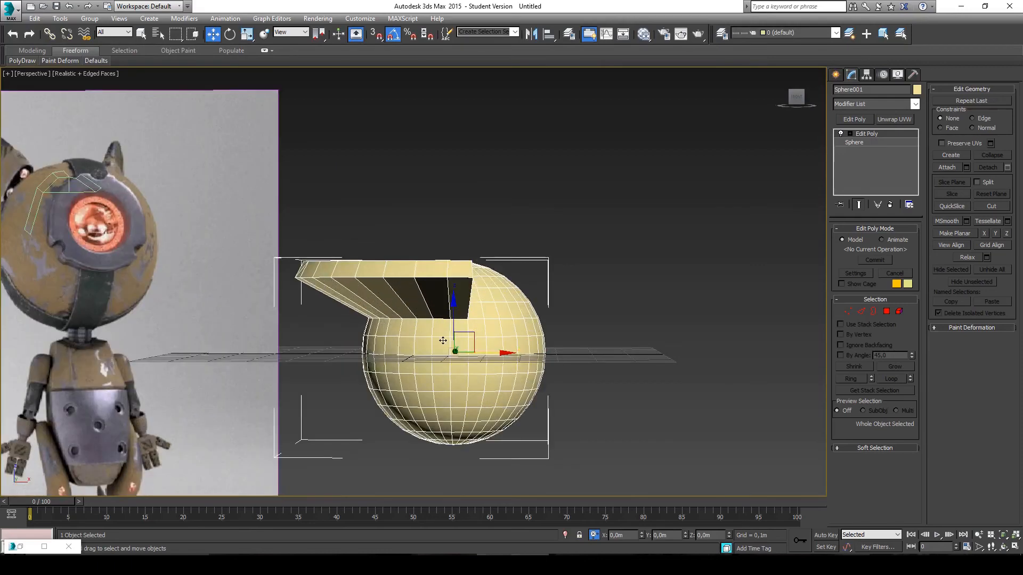
pyautogui.keyDown('alt'); pyautogui.moveTo(443, 341); pyautogui.dragTo(471, 376, button='middle'); pyautogui.keyUp('alt')
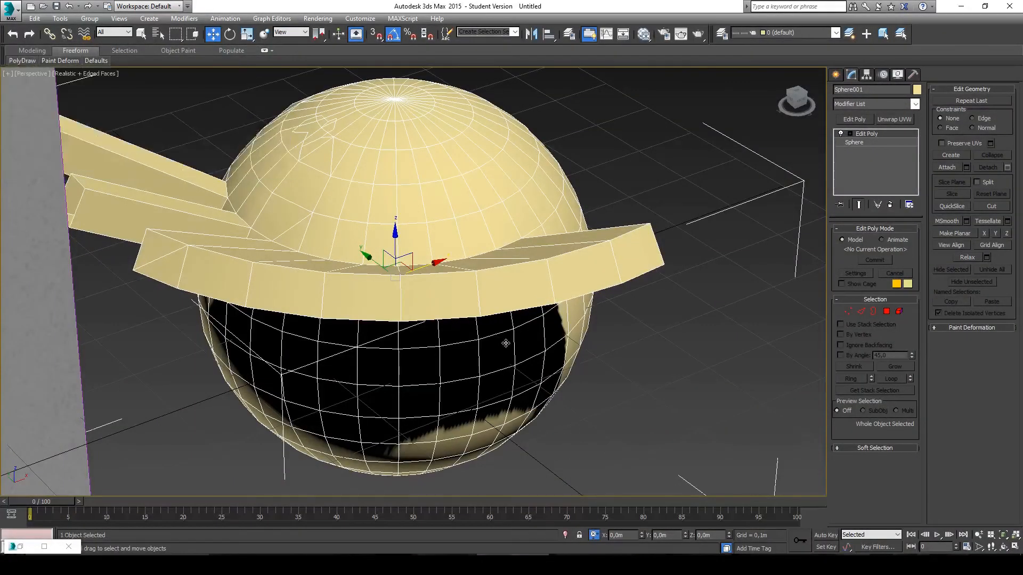
pyautogui.keyDown('alt'); pyautogui.moveTo(505, 344); pyautogui.dragTo(501, 341, button='middle'); pyautogui.keyUp('alt')
# - Switch the viewport shading to Shaded for comparison and return it to Realistic
pyautogui.click(85, 73)
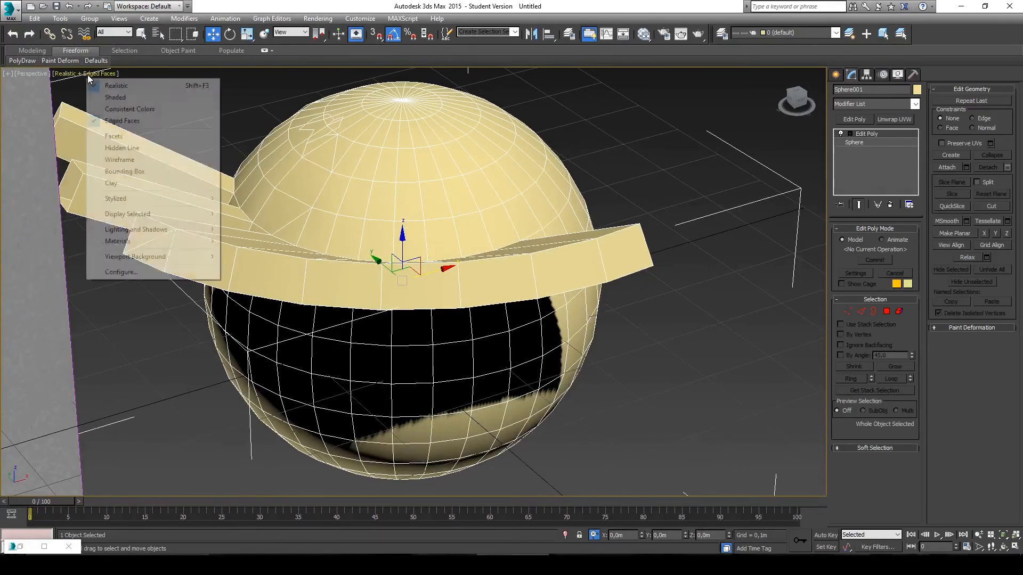
pyautogui.click(114, 99)
pyautogui.keyDown('alt'); pyautogui.moveTo(387, 247); pyautogui.dragTo(344, 243, button='middle'); pyautogui.keyUp('alt')
pyautogui.scroll(-2, 342, 232)
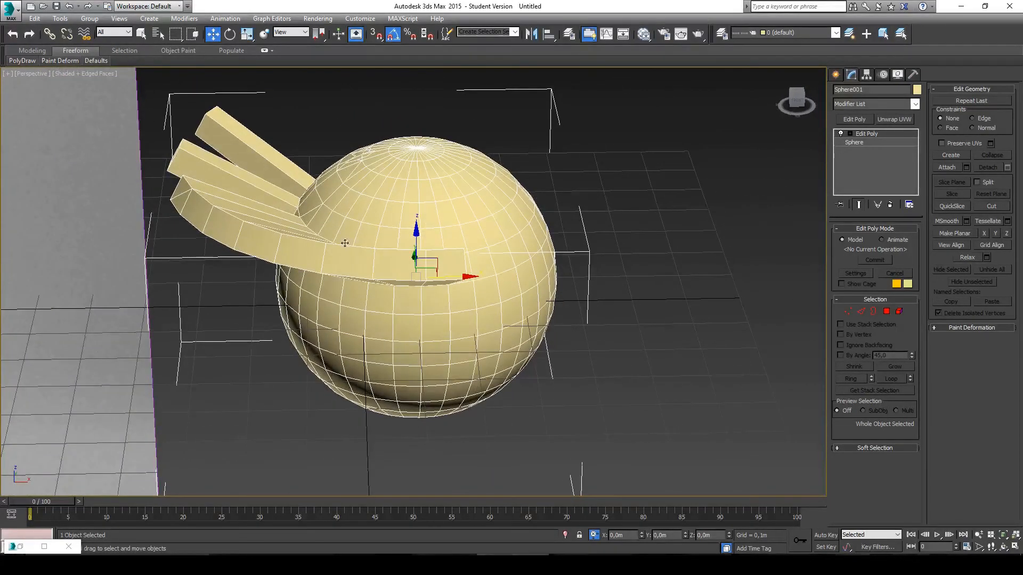
pyautogui.click(98, 76)
pyautogui.click(115, 84)
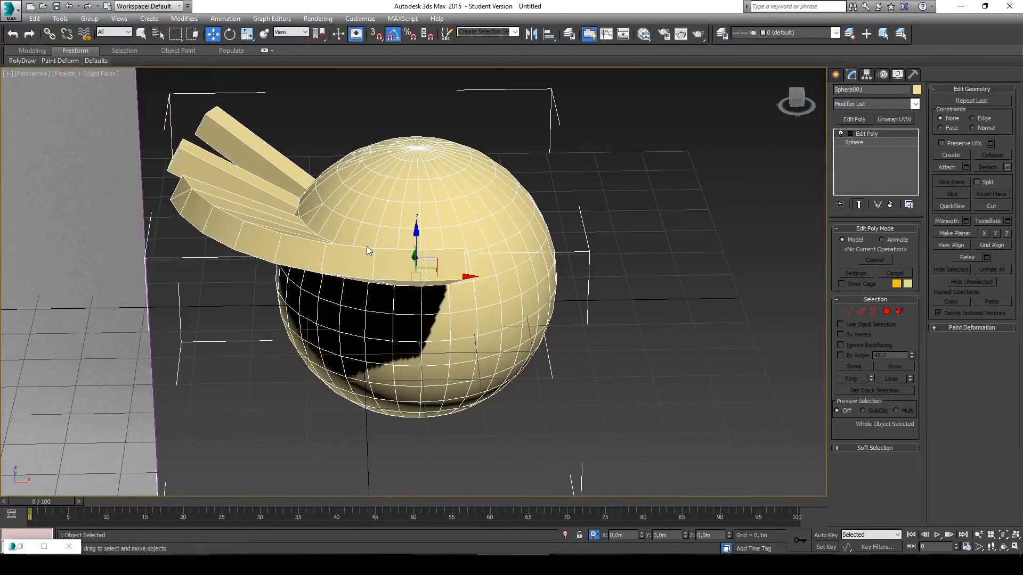
# - Turn on see-through display for the selected sphere and inspect its wireframe from close up
pyautogui.hotkey('alt', 'x')
pyautogui.moveTo(434, 241)
pyautogui.keyDown('alt'); pyautogui.mouseDown(button='middle')
pyautogui.moveTo(429, 217)
pyautogui.moveTo(425, 240)
pyautogui.mouseUp(button='middle'); pyautogui.keyUp('alt')
pyautogui.scroll(5, 425, 241)
pyautogui.scroll(-4, 469, 224)
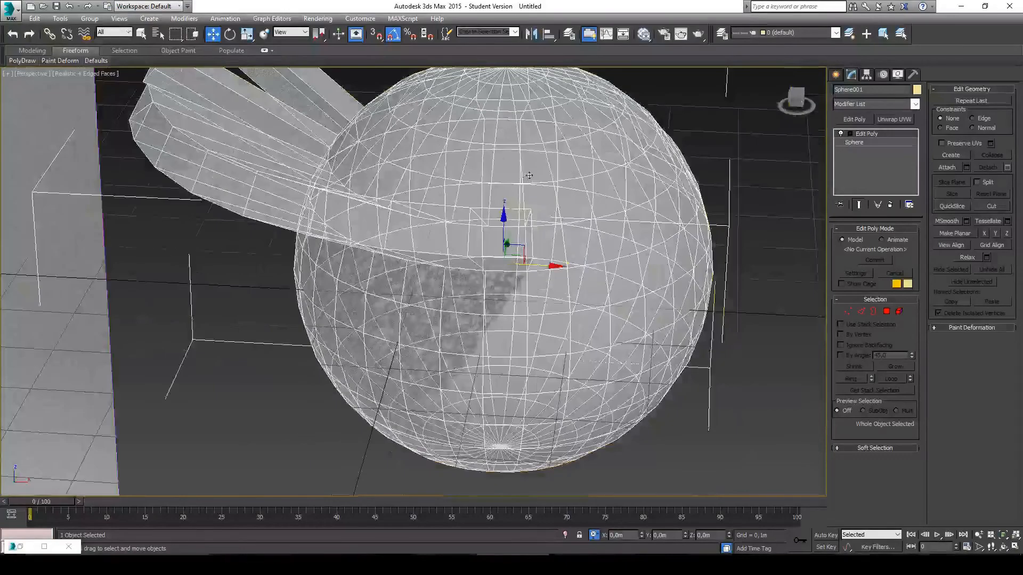
# - Inspect the see-through sphere's wireframe from several angles and turn off its see-through display
pyautogui.scroll(3, 480, 219)
pyautogui.keyDown('alt'); pyautogui.moveTo(481, 218); pyautogui.dragTo(482, 222, button='middle'); pyautogui.keyUp('alt')
pyautogui.keyDown('alt'); pyautogui.moveTo(409, 312); pyautogui.dragTo(402, 310, button='middle'); pyautogui.keyUp('alt')
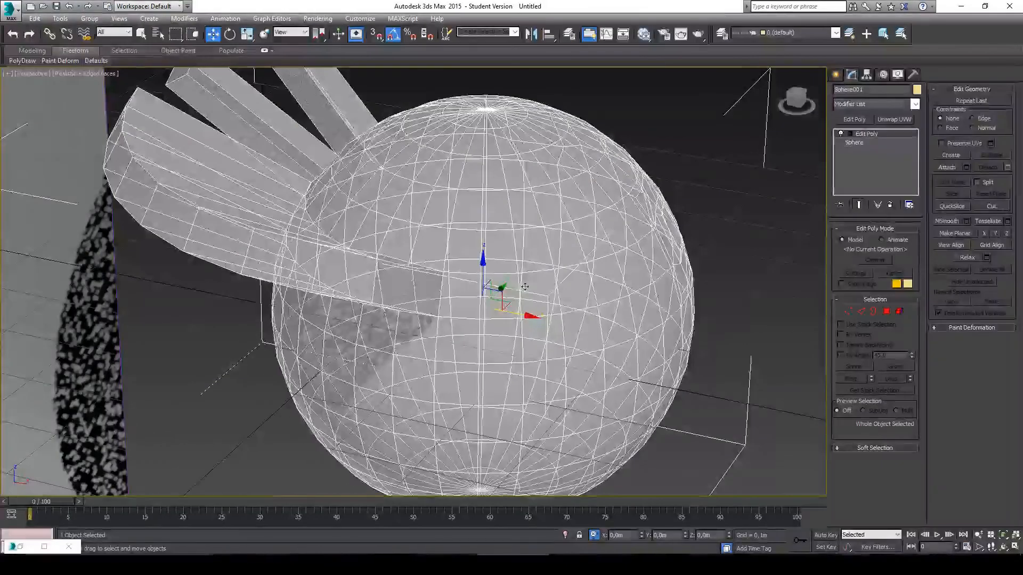
pyautogui.keyDown('alt'); pyautogui.moveTo(479, 296); pyautogui.dragTo(535, 275, button='middle'); pyautogui.keyUp('alt')
pyautogui.hotkey('alt', 'x')
# - Set the perspective viewport's shading to Shaded and view the sphere together with the robot reference
pyautogui.click(79, 73)
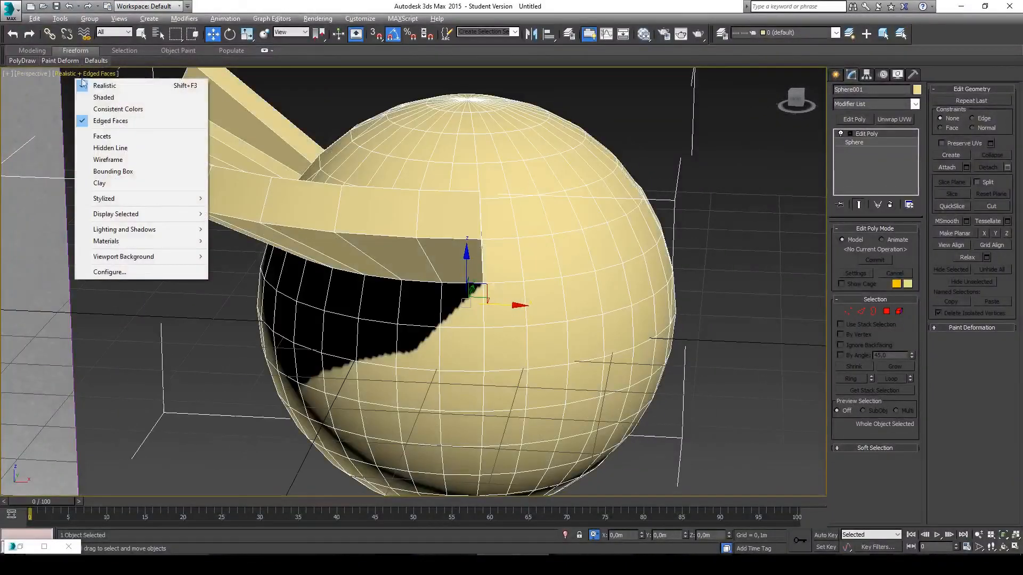
pyautogui.click(106, 97)
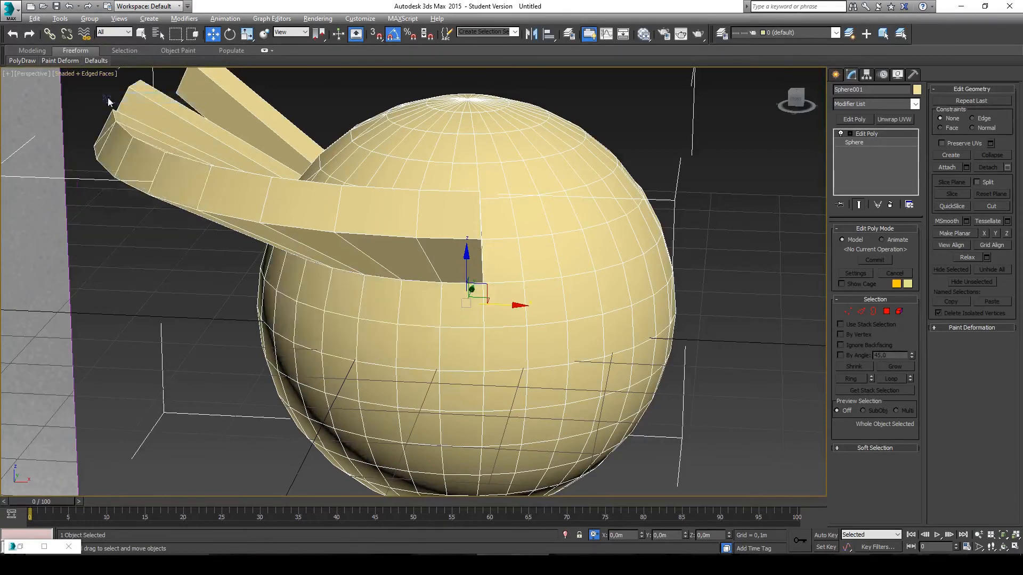
pyautogui.scroll(-3, 520, 249)
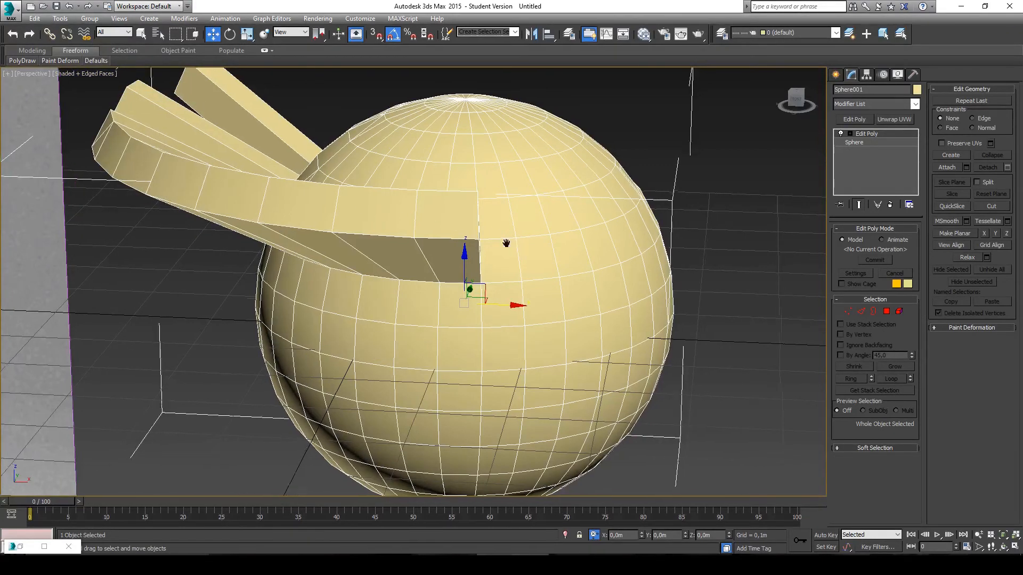
pyautogui.moveTo(506, 242)
pyautogui.keyDown('alt'); pyautogui.mouseDown(button='middle')
pyautogui.moveTo(471, 237)
pyautogui.moveTo(506, 235)
pyautogui.moveTo(494, 246)
pyautogui.mouseUp(button='middle'); pyautogui.keyUp('alt')
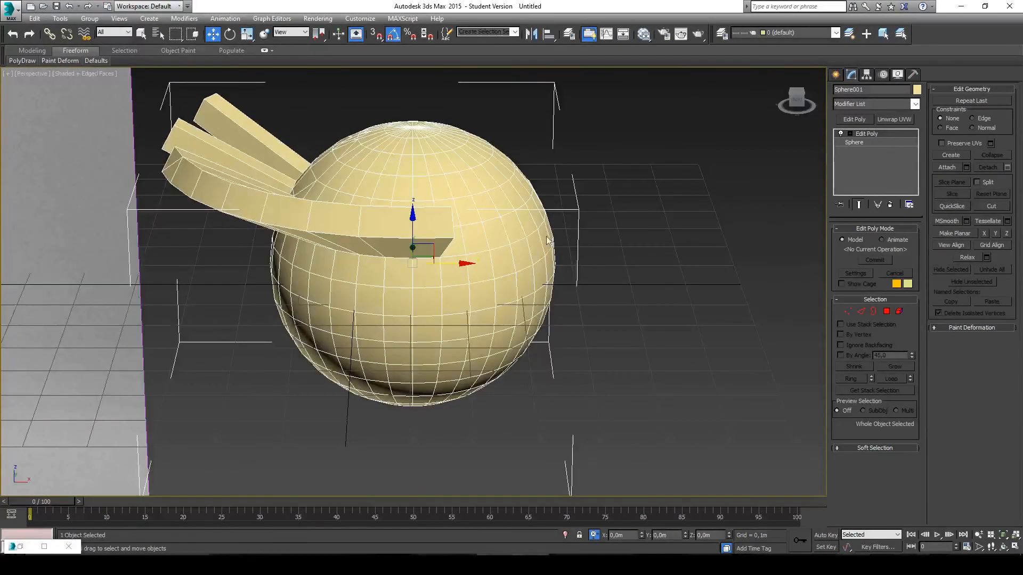
pyautogui.scroll(-5, 473, 249)
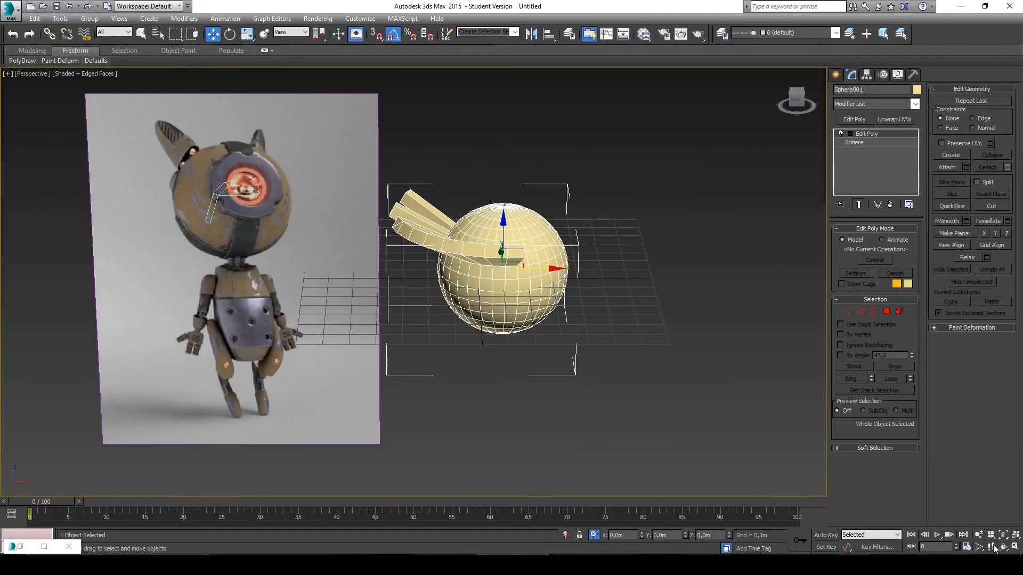
# - Show viewport statistics in the active view with polygon and triangle counts for Total + Selection, leaving out Frames Per Second
pyautogui.rightClick(991, 545)
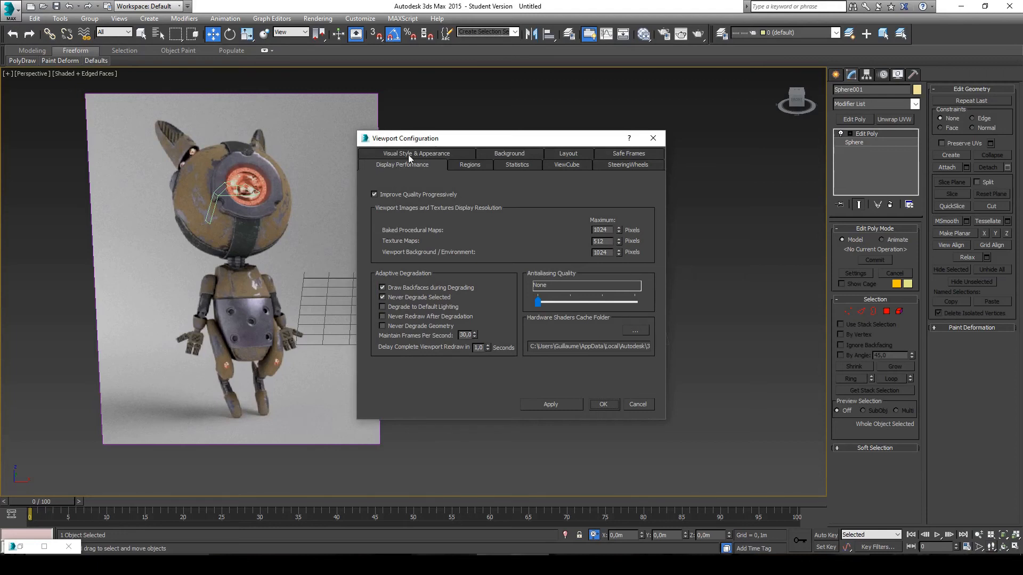
pyautogui.click(512, 165)
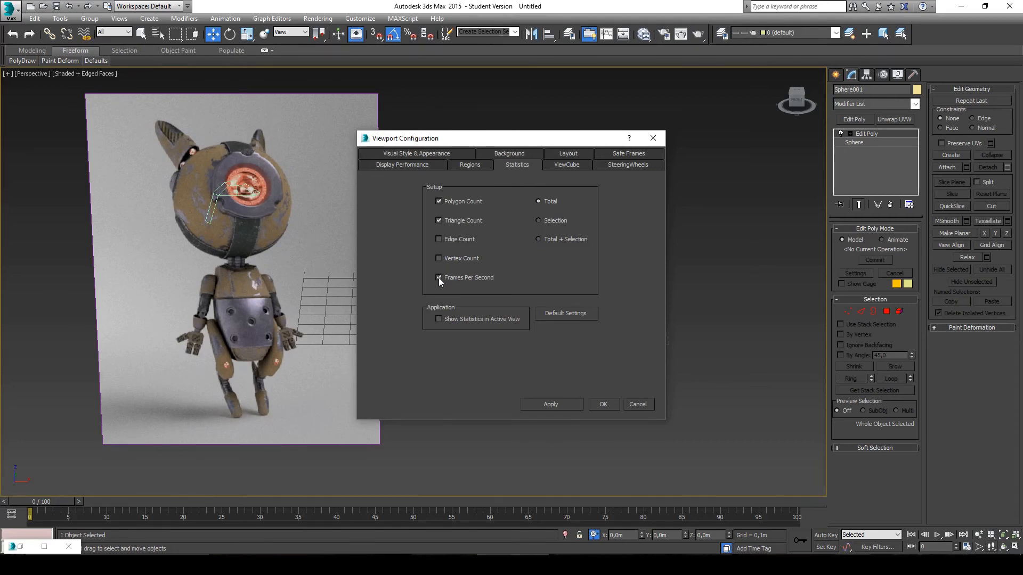
pyautogui.click(438, 277)
pyautogui.click(561, 406)
pyautogui.moveTo(459, 145); pyautogui.dragTo(687, 213)
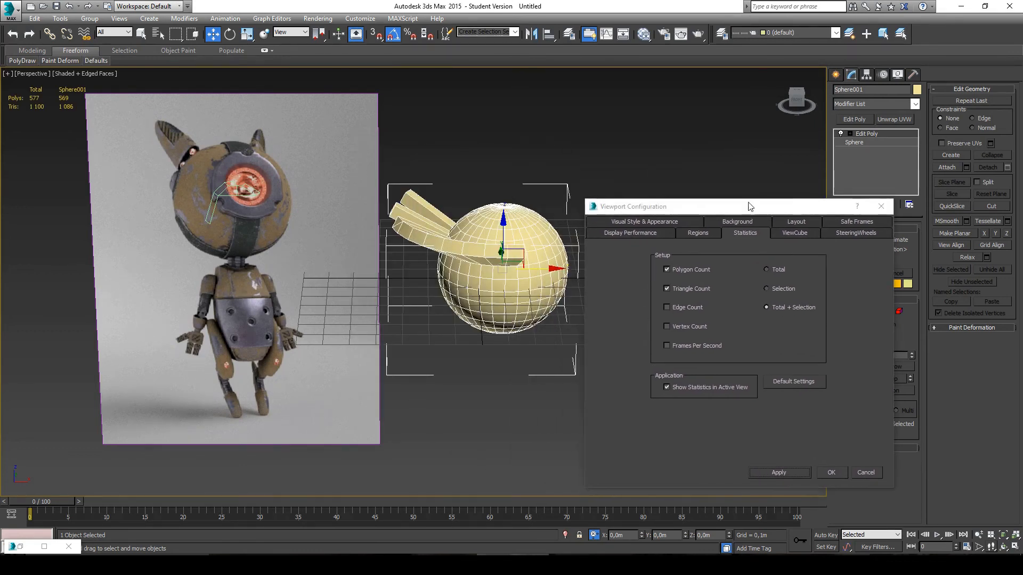
pyautogui.click(881, 206)
# - Compare the viewport statistics with nothing selected and with the sphere selected
pyautogui.click(667, 153)
pyautogui.moveTo(512, 119); pyautogui.dragTo(474, 160, button='middle')
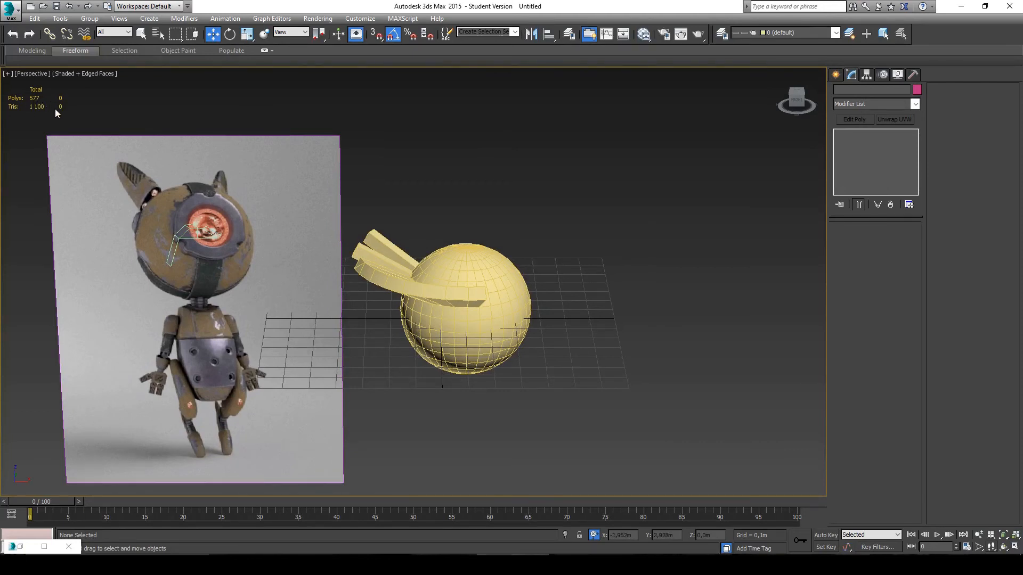
pyautogui.click(483, 264)
pyautogui.keyDown('alt'); pyautogui.moveTo(467, 271); pyautogui.dragTo(465, 285, button='middle'); pyautogui.keyUp('alt')
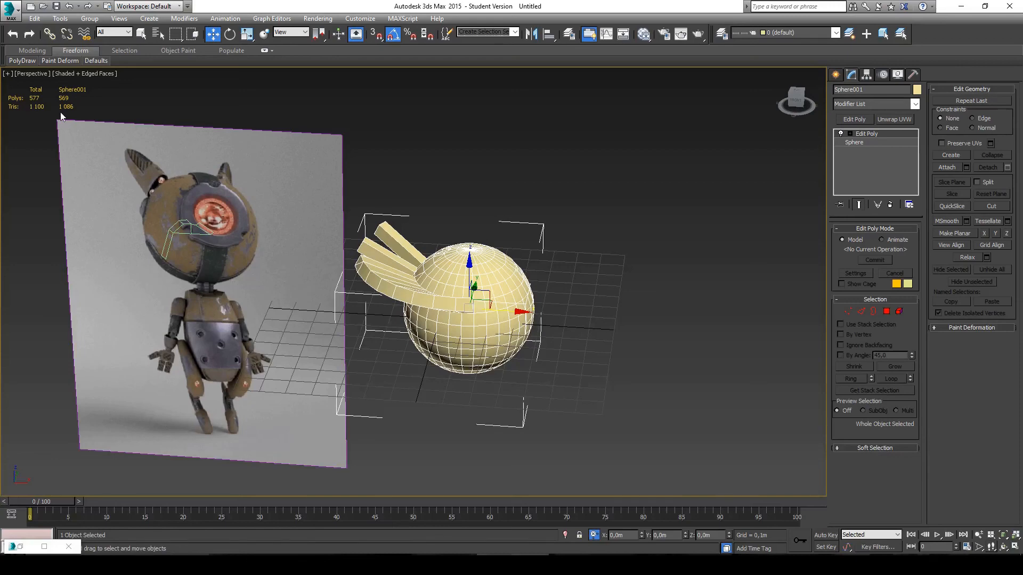
pyautogui.keyDown('alt'); pyautogui.moveTo(70, 111); pyautogui.dragTo(64, 100, button='middle'); pyautogui.keyUp('alt')
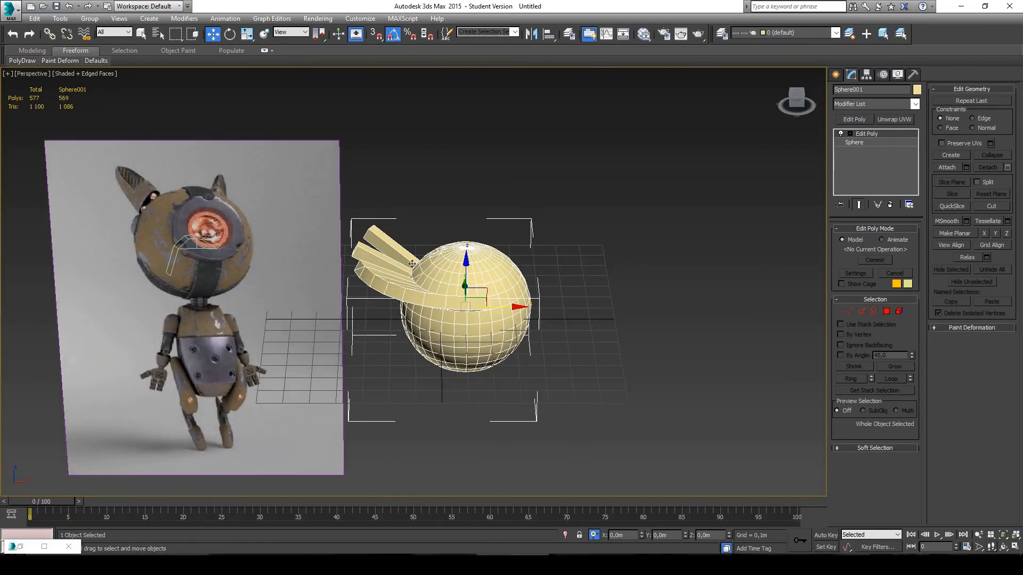
pyautogui.moveTo(422, 268)
pyautogui.keyDown('alt'); pyautogui.mouseDown(button='middle')
pyautogui.moveTo(425, 246)
pyautogui.moveTo(429, 269)
pyautogui.mouseUp(button='middle'); pyautogui.keyUp('alt')
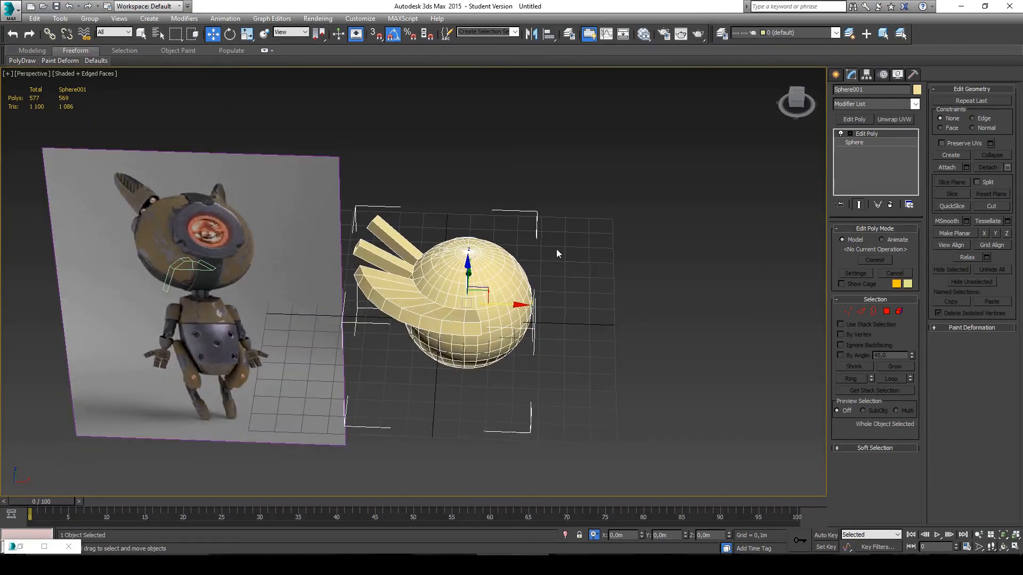
pyautogui.moveTo(509, 275); pyautogui.dragTo(552, 277, button='middle')
pyautogui.moveTo(551, 278)
pyautogui.keyDown('alt'); pyautogui.mouseDown(button='middle')
pyautogui.moveTo(539, 296)
pyautogui.moveTo(555, 304)
pyautogui.moveTo(564, 288)
pyautogui.mouseUp(button='middle'); pyautogui.keyUp('alt')
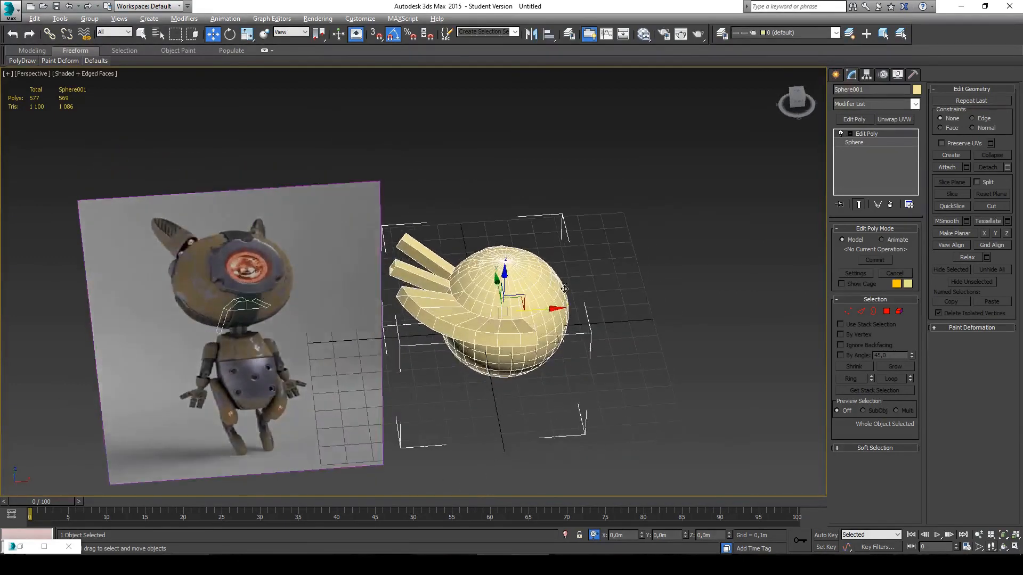
pyautogui.scroll(3, 426, 293)
pyautogui.scroll(-3, 458, 290)
pyautogui.keyDown('alt'); pyautogui.moveTo(458, 290); pyautogui.dragTo(455, 283, button='middle'); pyautogui.keyUp('alt')
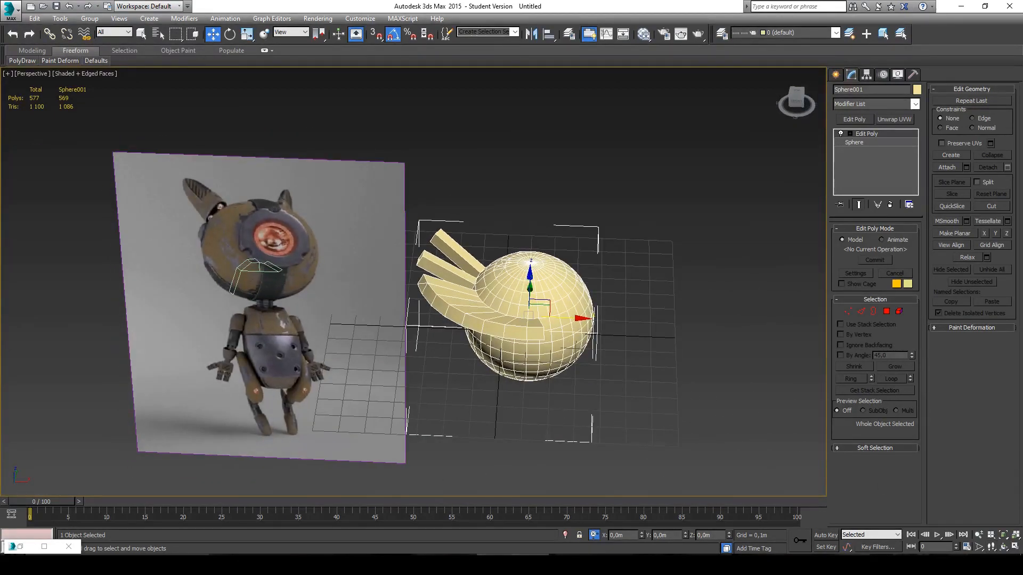
# - Set the maximum viewport display resolution for Texture Maps to 2048 pixels in the viewport configuration
pyautogui.rightClick(988, 550)
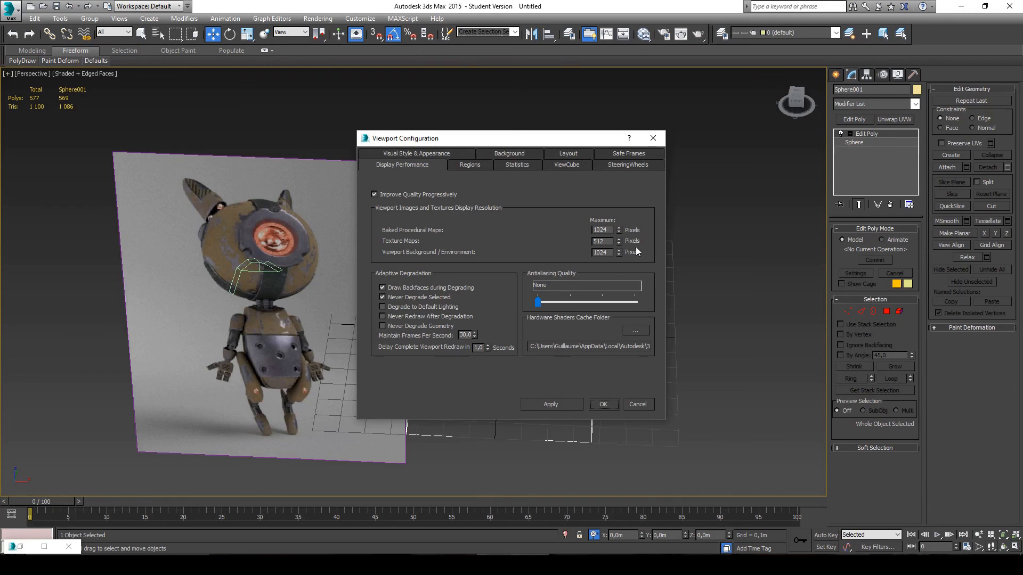
pyautogui.doubleClick(601, 241)
pyautogui.write('2048')
pyautogui.click(600, 406)
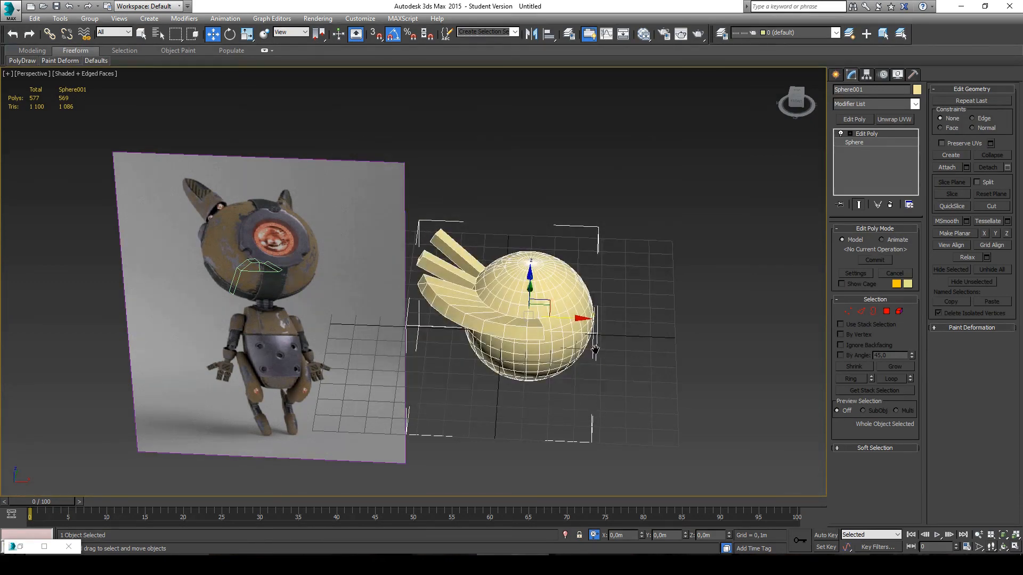
pyautogui.scroll(3, 595, 351)
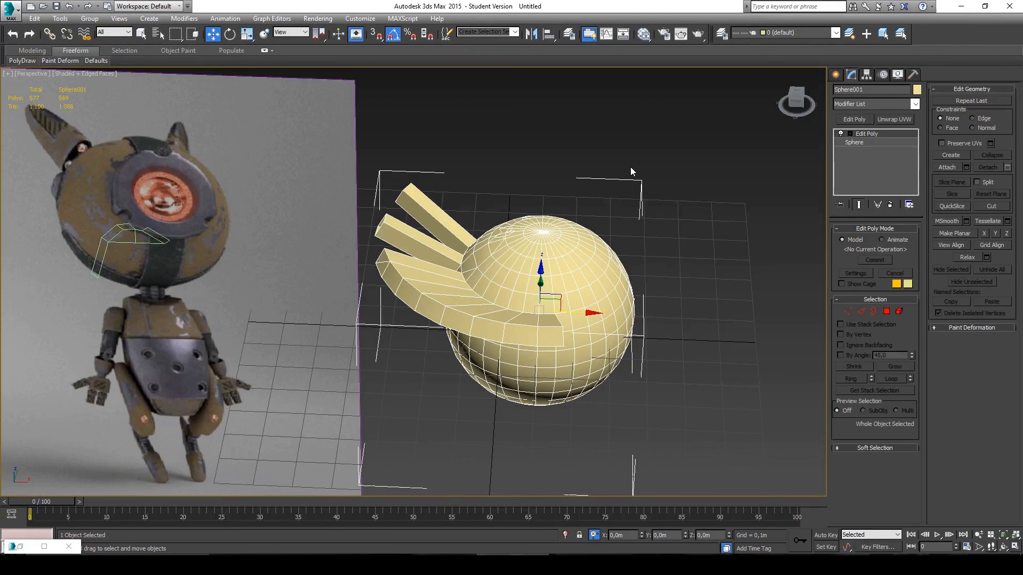
pyautogui.scroll(-4, 277, 181)
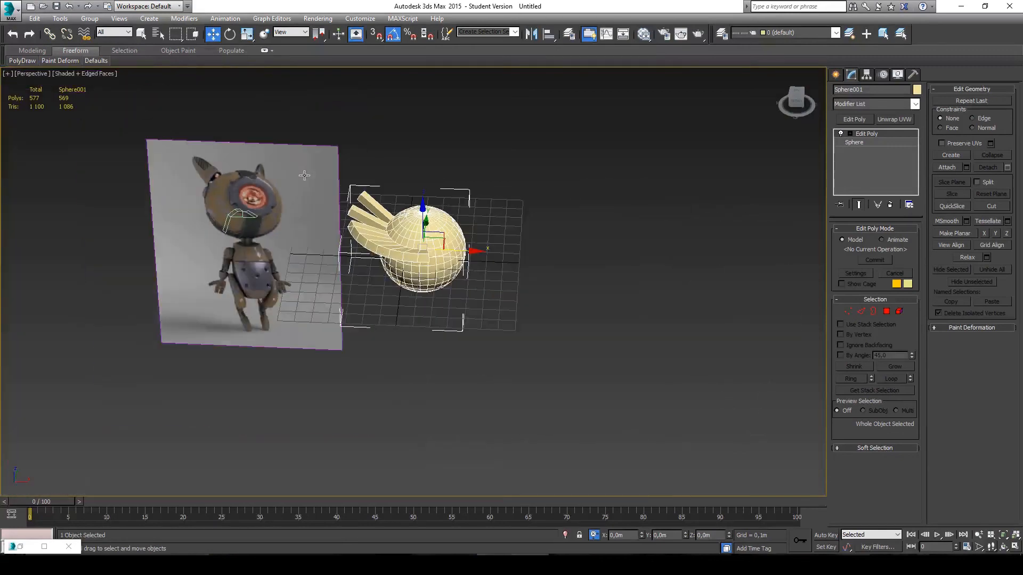
pyautogui.scroll(2, 306, 168)
pyautogui.moveTo(395, 192); pyautogui.dragTo(511, 241, button='middle')
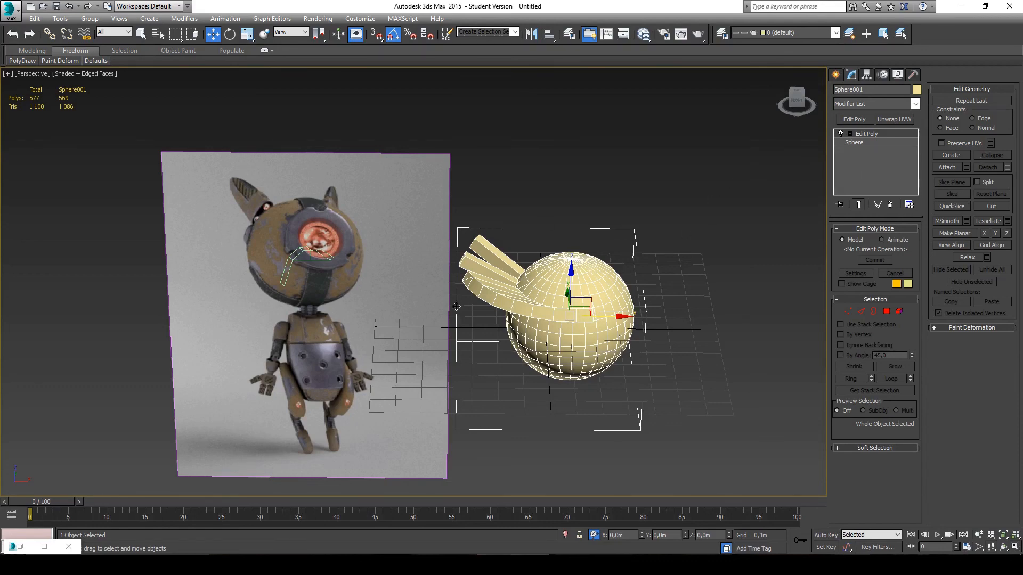
pyautogui.keyDown('alt'); pyautogui.moveTo(606, 276); pyautogui.dragTo(595, 343, button='middle'); pyautogui.keyUp('alt')
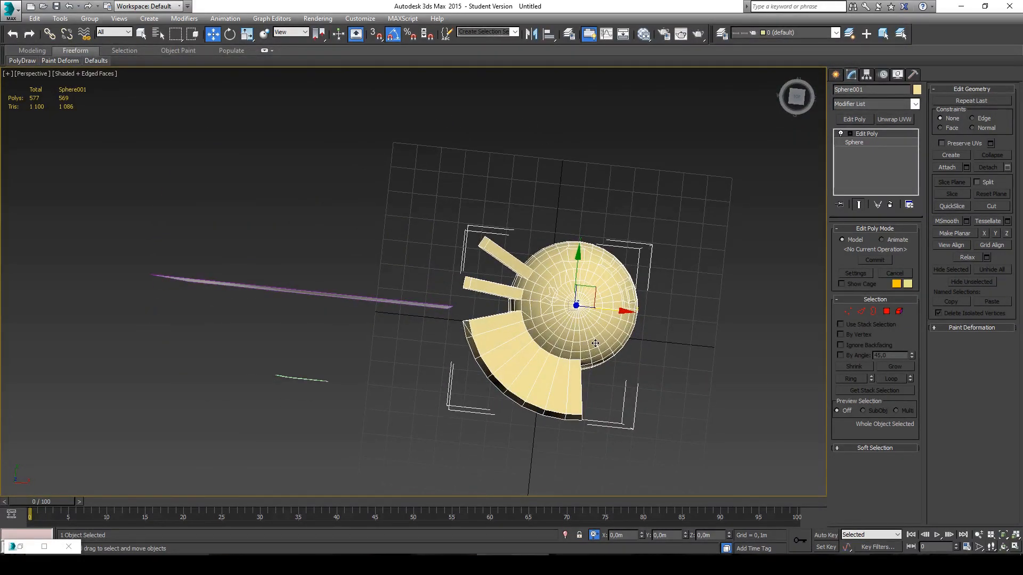